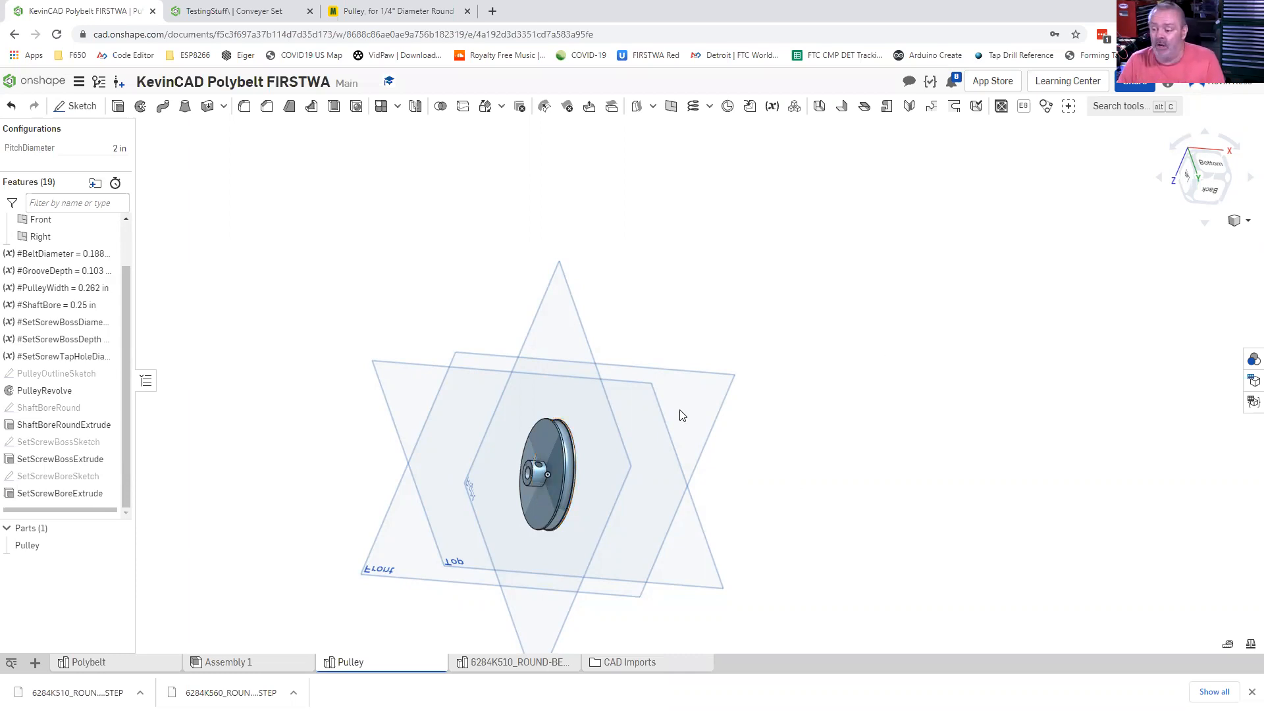
# - Set the pulley's PitchDiameter configuration value to 1 in
pyautogui.moveTo(765, 496); pyautogui.dragTo(679, 409, button='middle')
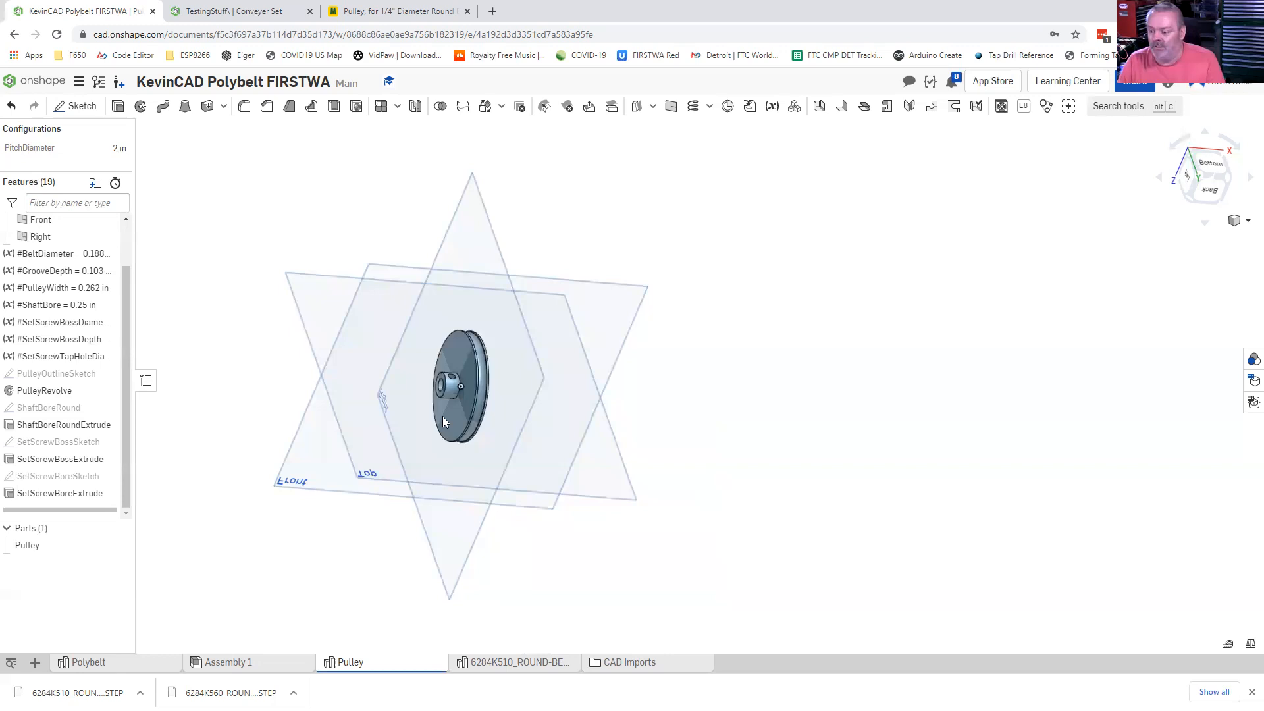
pyautogui.scroll(5, 442, 394)
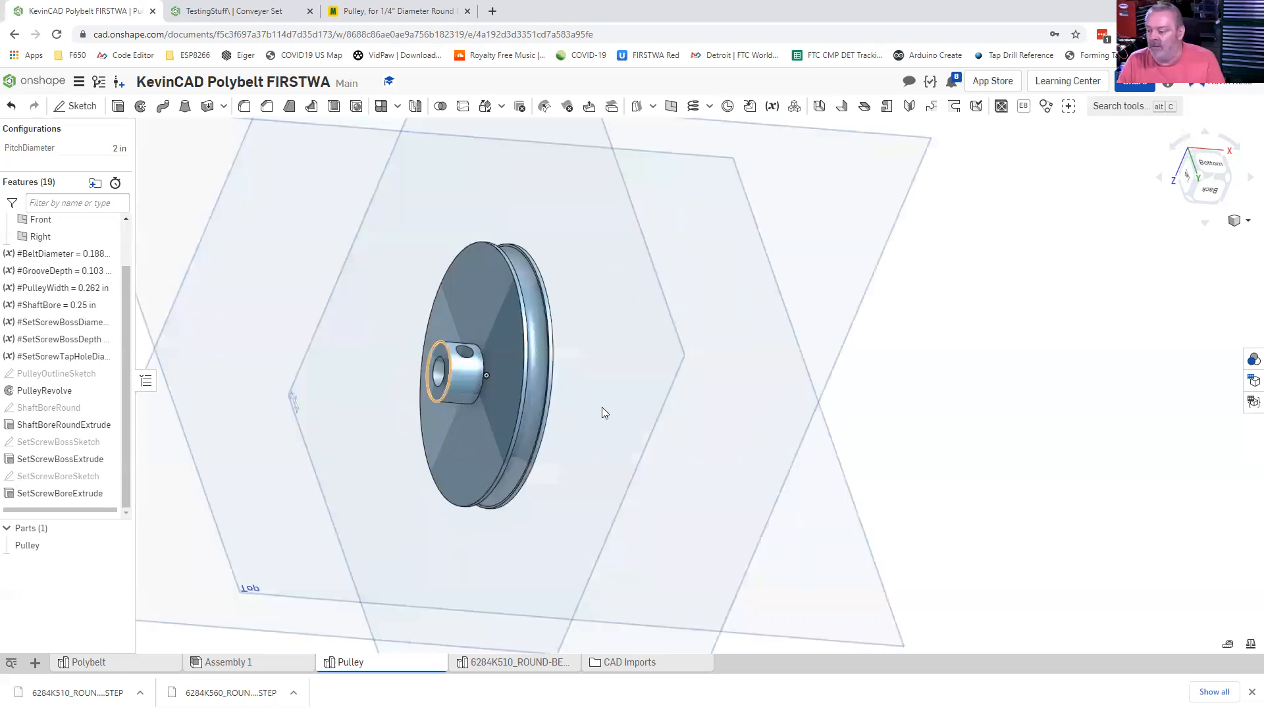
pyautogui.moveTo(600, 413); pyautogui.dragTo(669, 415, button='right')
pyautogui.moveTo(586, 410); pyautogui.dragTo(542, 380, button='right')
pyautogui.moveTo(619, 420); pyautogui.dragTo(501, 369, button='right')
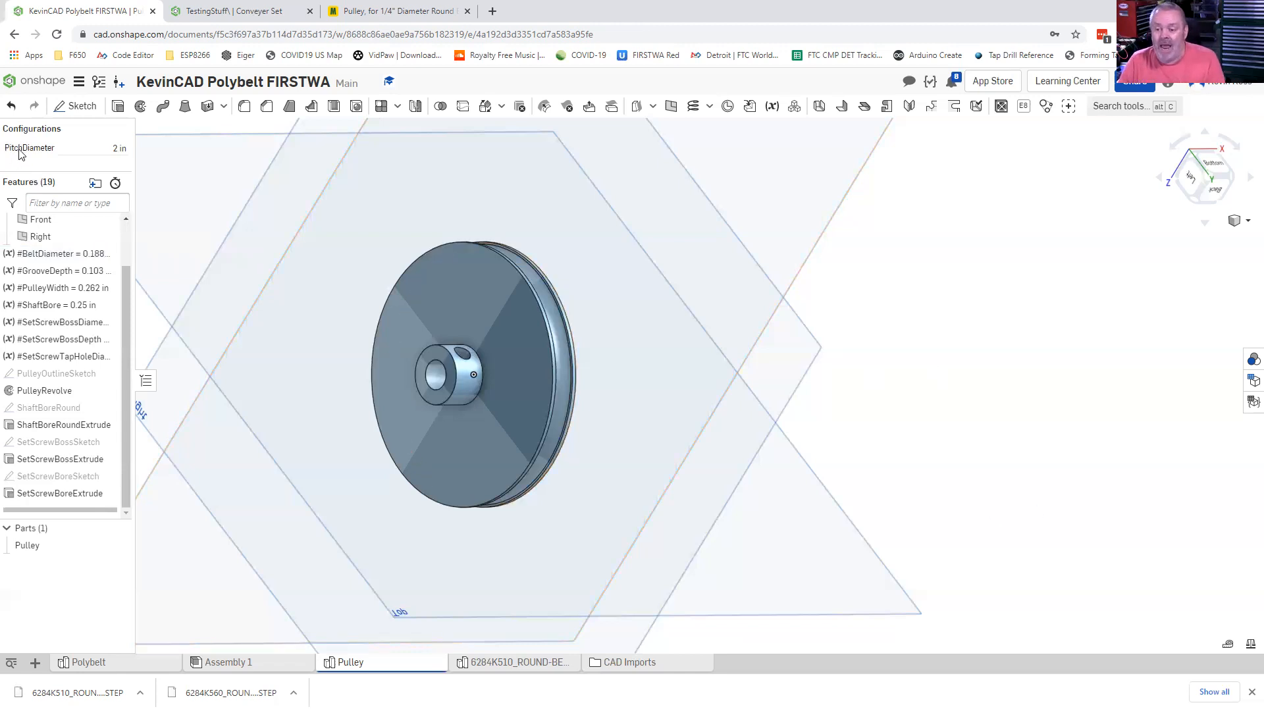
pyautogui.click(117, 149)
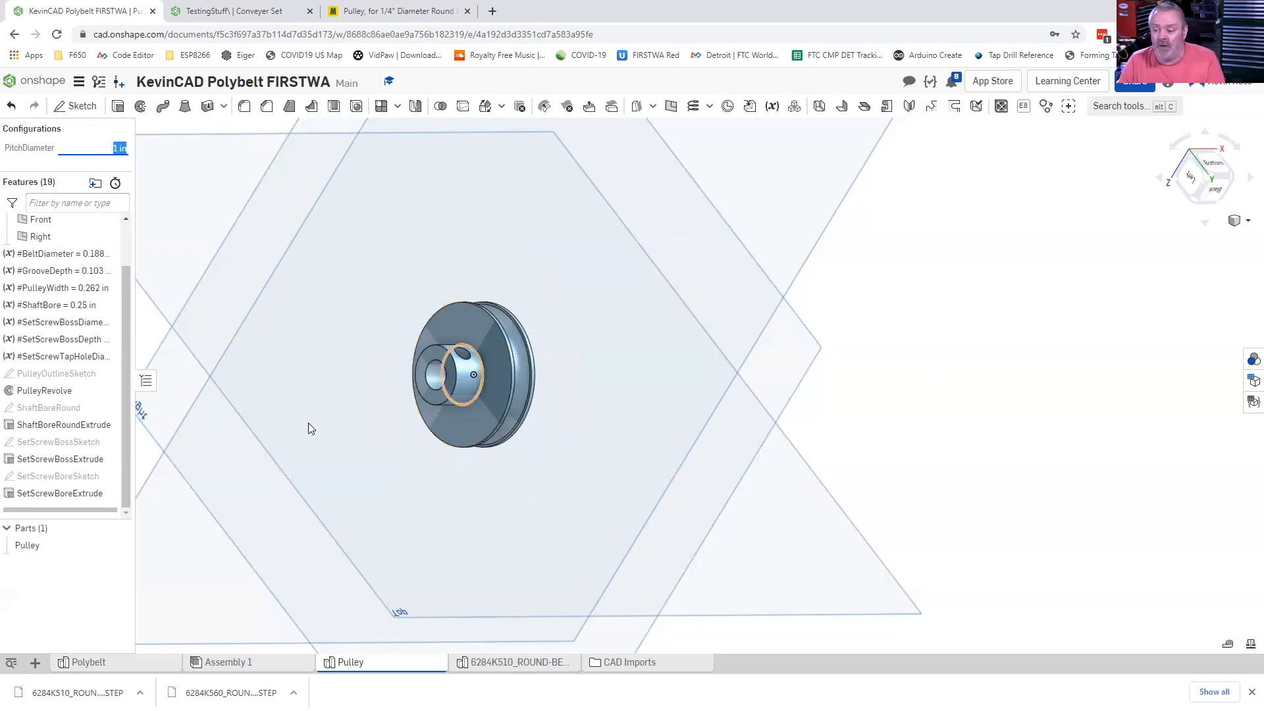
# - Examine the resized pulley's belt groove, set screw boss, shaft bore and set screw hole from several angles
pyautogui.moveTo(334, 422); pyautogui.dragTo(283, 411, button='right')
pyautogui.moveTo(415, 369); pyautogui.dragTo(486, 295, button='right')
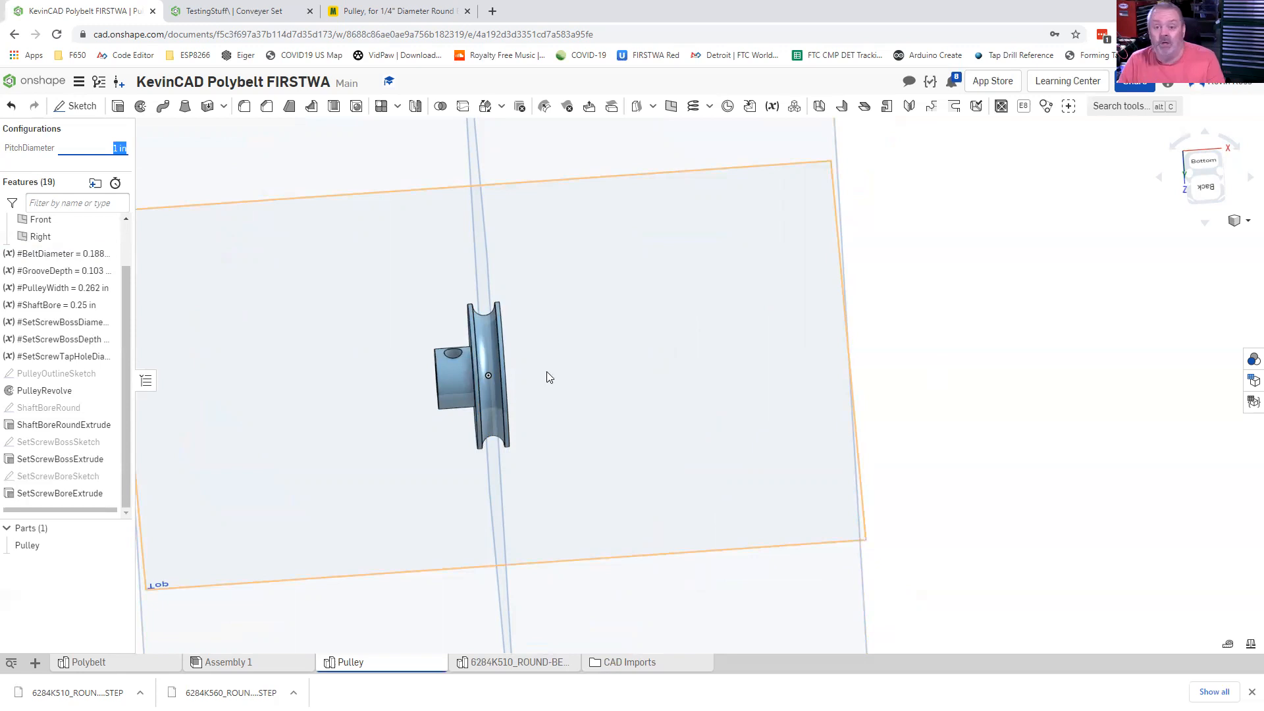
pyautogui.moveTo(578, 372); pyautogui.dragTo(559, 370, button='middle')
pyautogui.moveTo(563, 374); pyautogui.dragTo(516, 394, button='right')
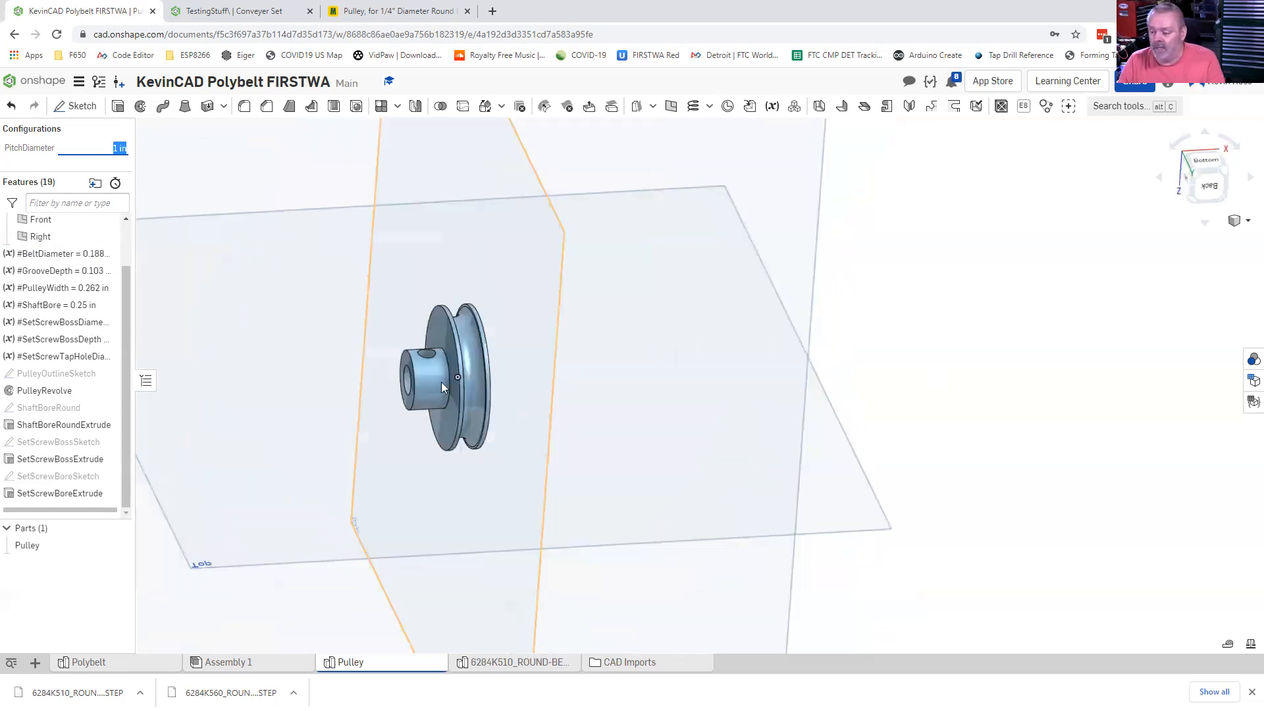
pyautogui.scroll(4, 440, 385)
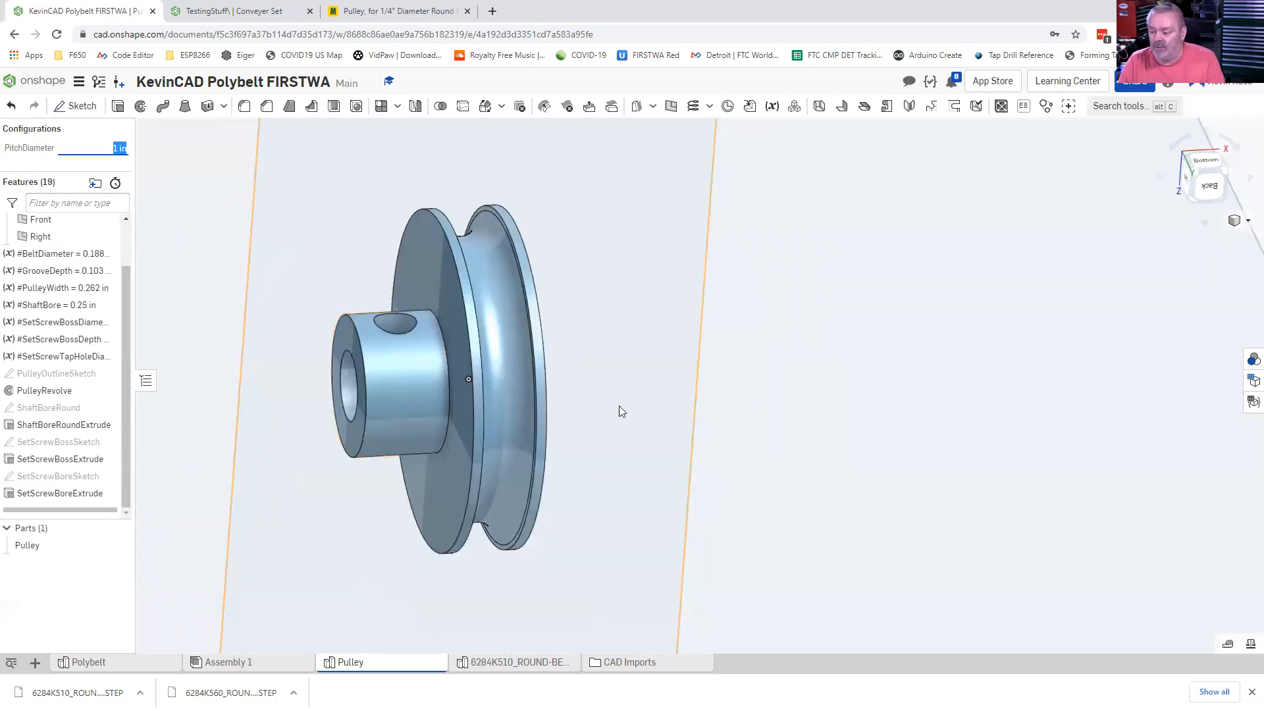
pyautogui.moveTo(619, 411); pyautogui.dragTo(660, 414, button='right')
pyautogui.moveTo(396, 405); pyautogui.dragTo(368, 411, button='right')
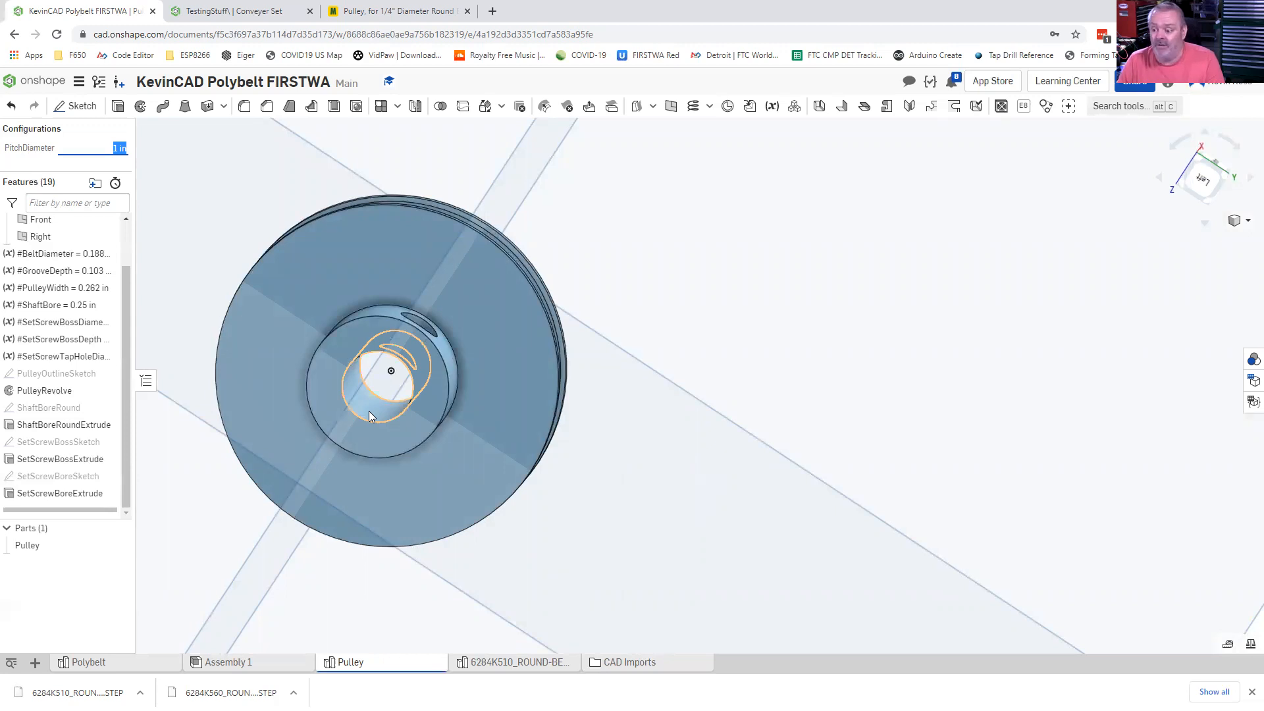
pyautogui.moveTo(632, 449); pyautogui.dragTo(593, 483, button='right')
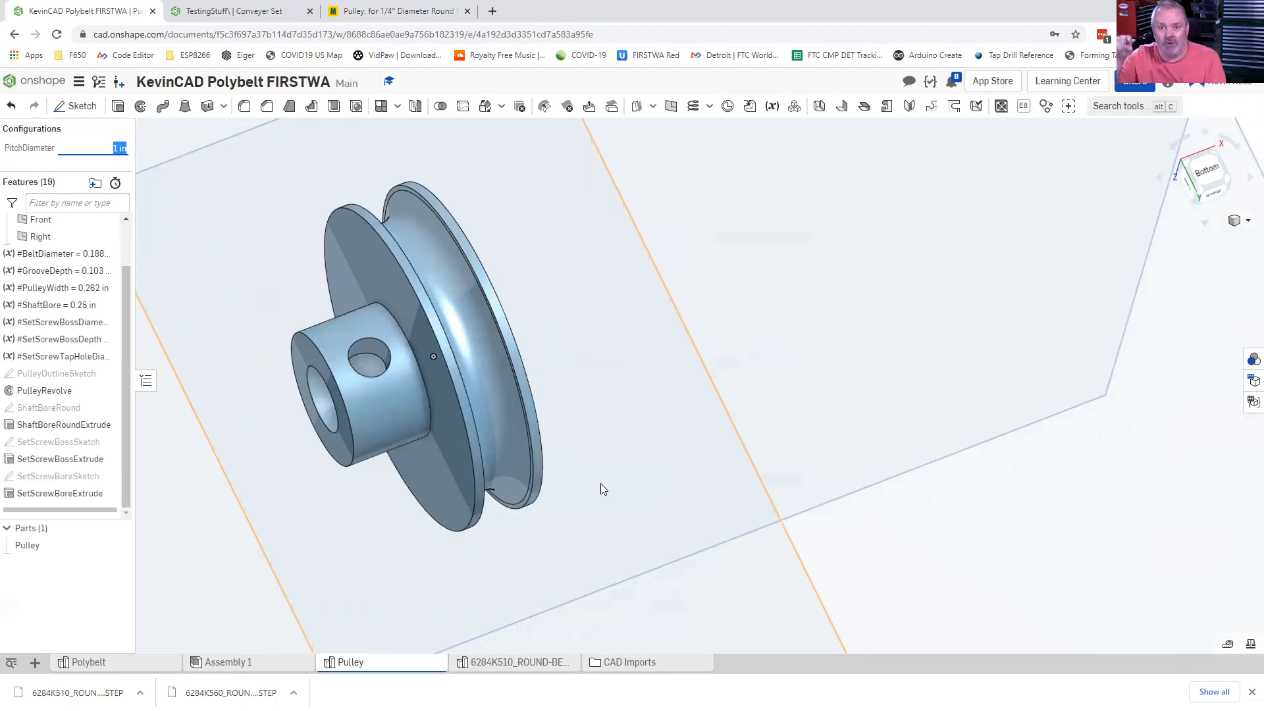
pyautogui.moveTo(556, 490); pyautogui.dragTo(564, 451, button='right')
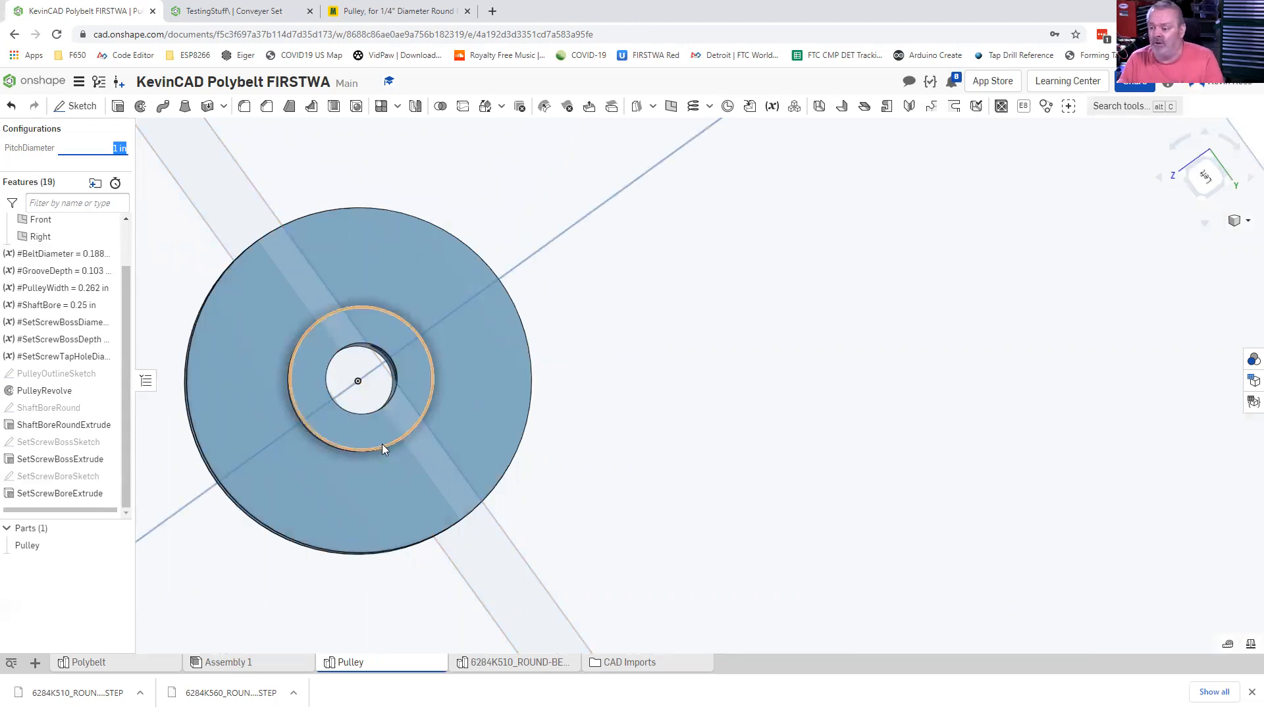
pyautogui.moveTo(649, 409); pyautogui.dragTo(604, 423, button='right')
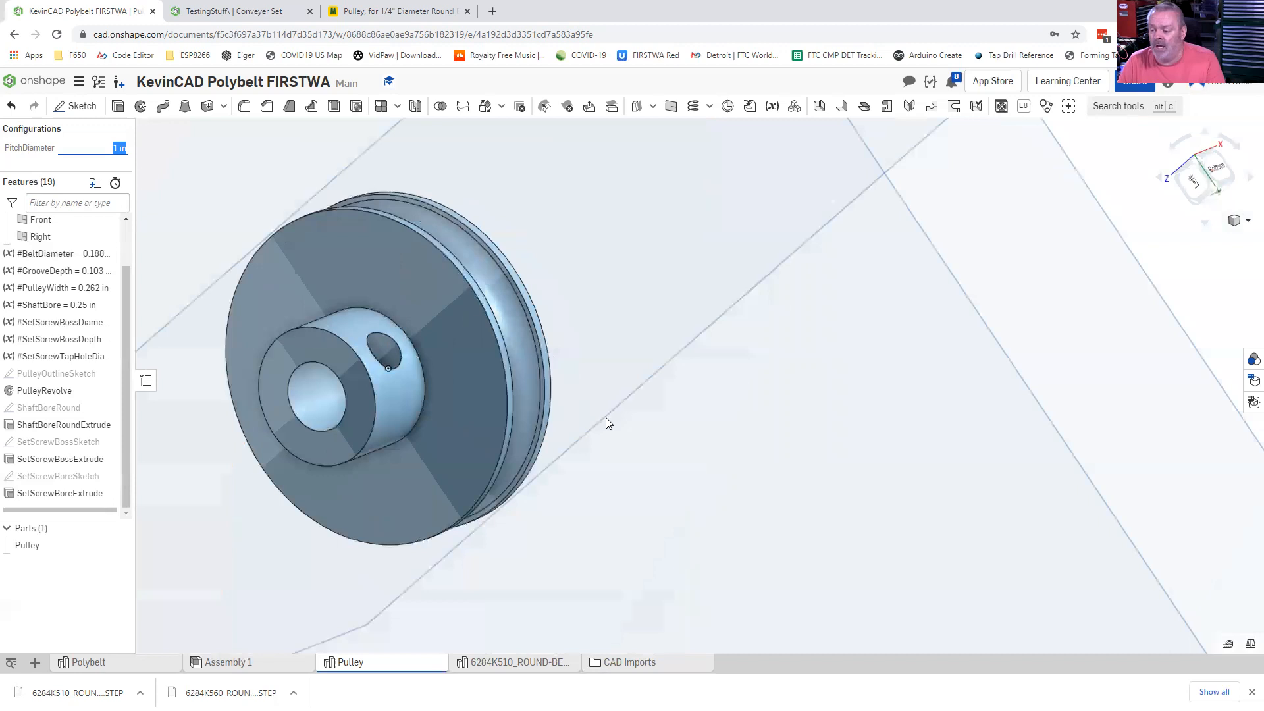
pyautogui.scroll(-3, 612, 441)
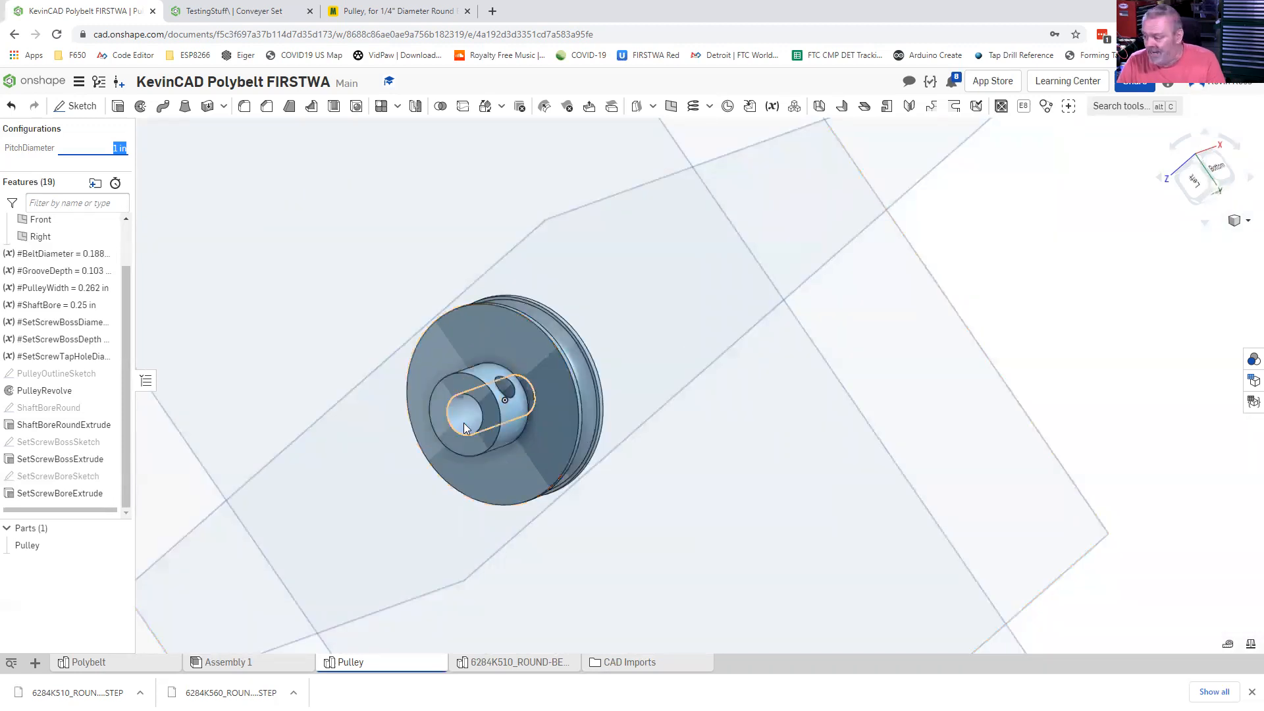
# - Show the Pulley part studio's configurations and add a list-type configuration input
pyautogui.click(1248, 382)
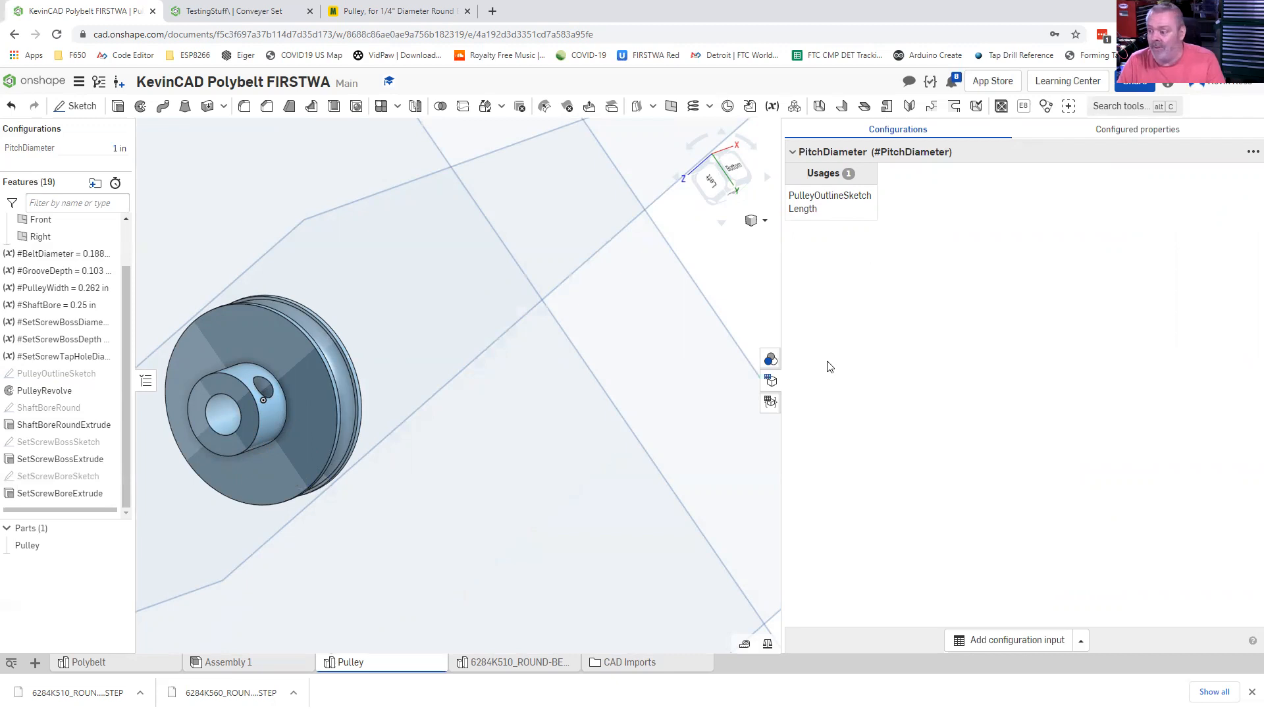
pyautogui.scroll(-4, 573, 428)
pyautogui.moveTo(570, 430); pyautogui.dragTo(487, 429, button='right')
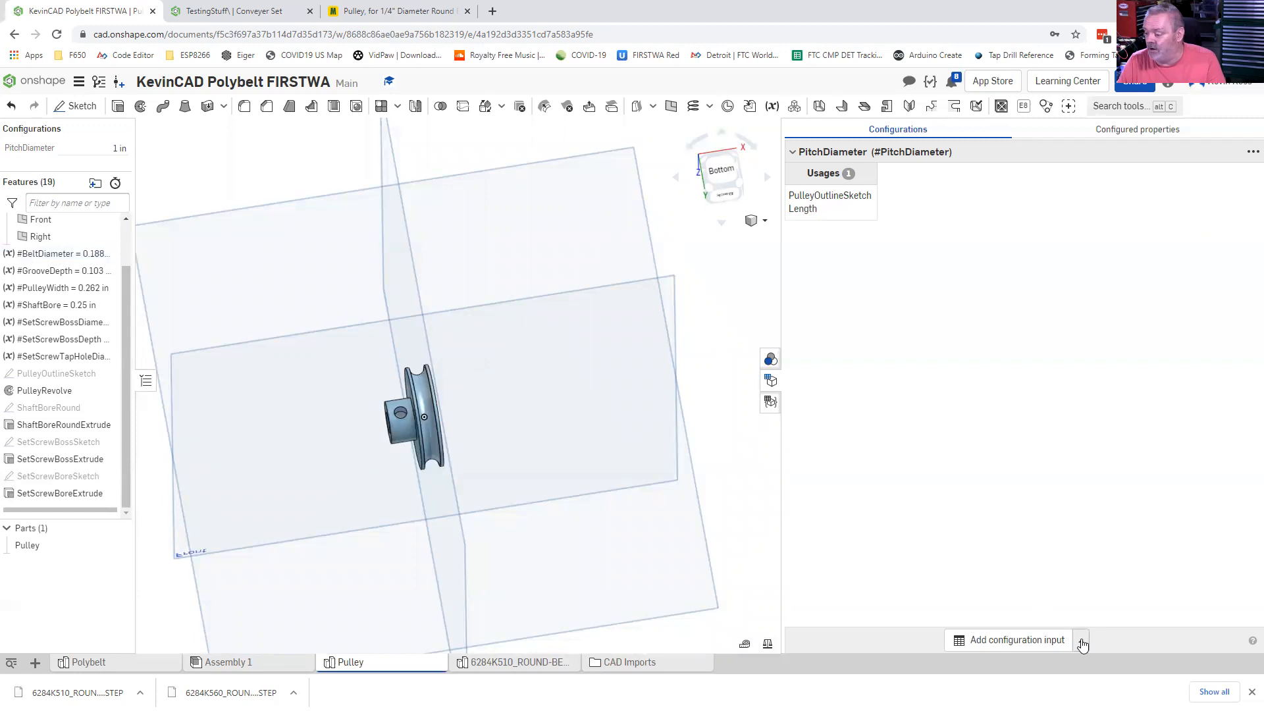
pyautogui.click(1082, 642)
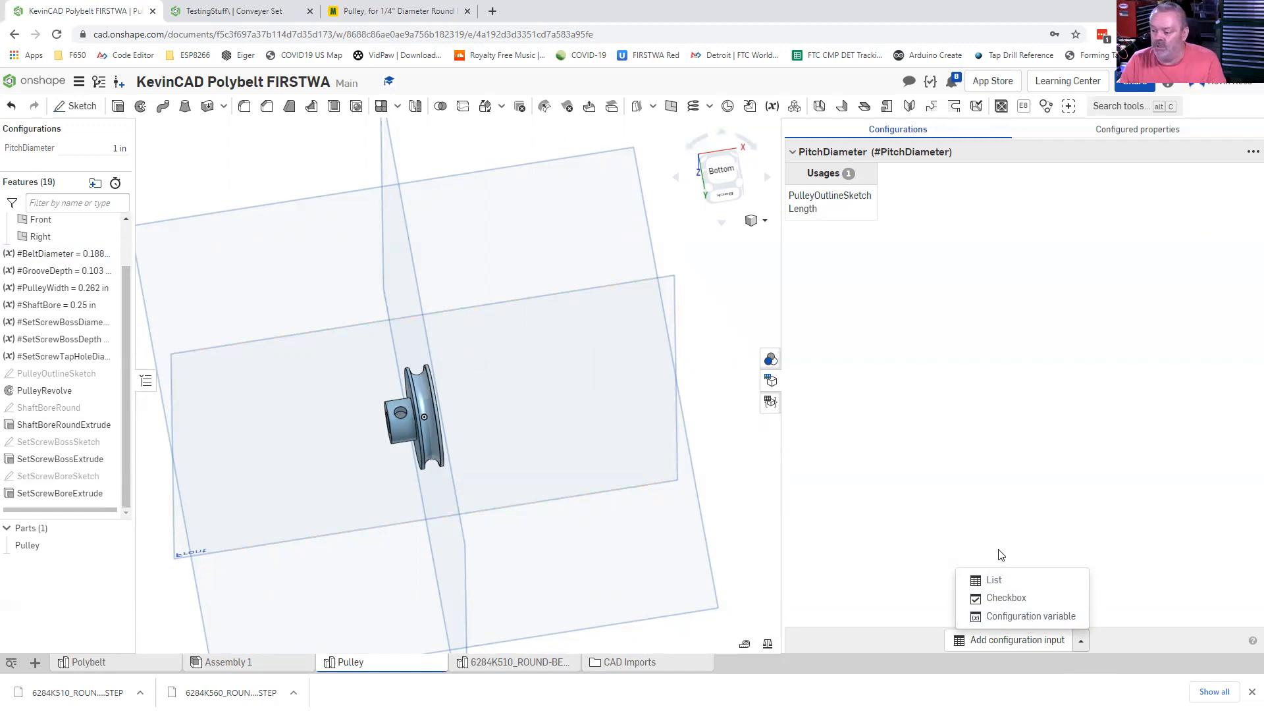
pyautogui.click(993, 581)
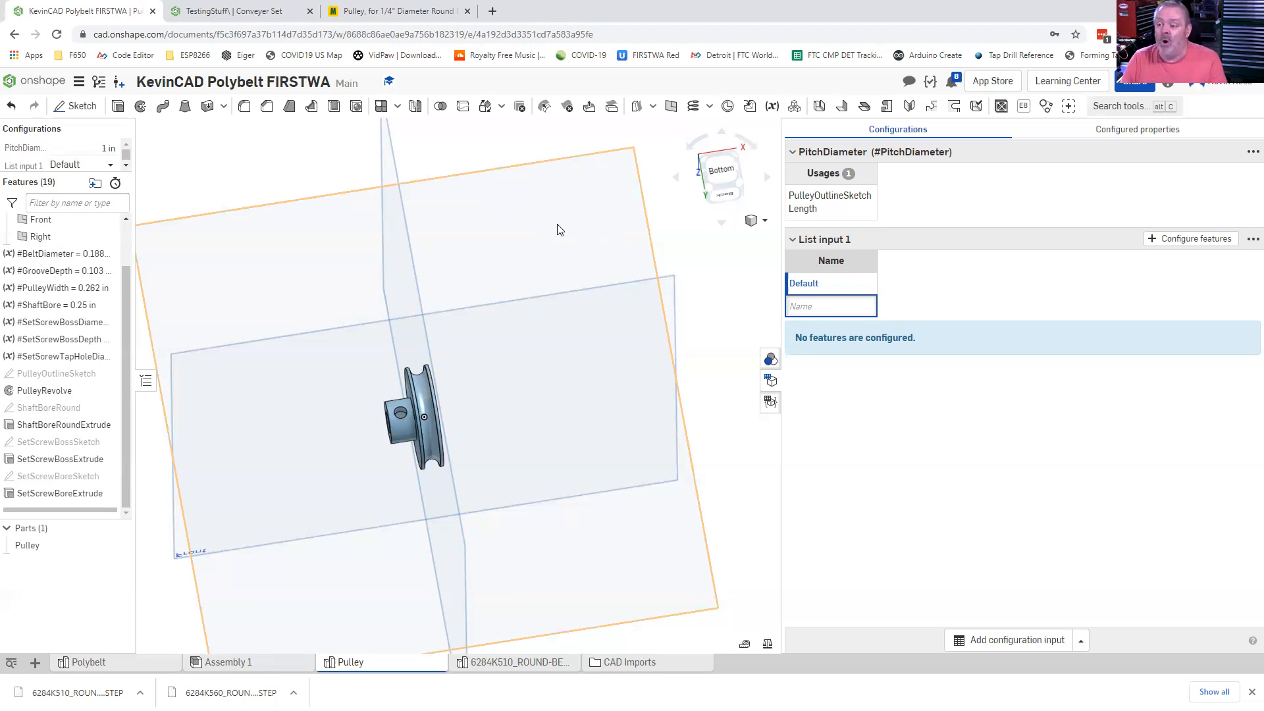
# - Look up round belts on McMaster-Carr, view the Round Belting size table, and return to the Onshape document
pyautogui.hotkey('ctrl', 'shift', 'Tab')
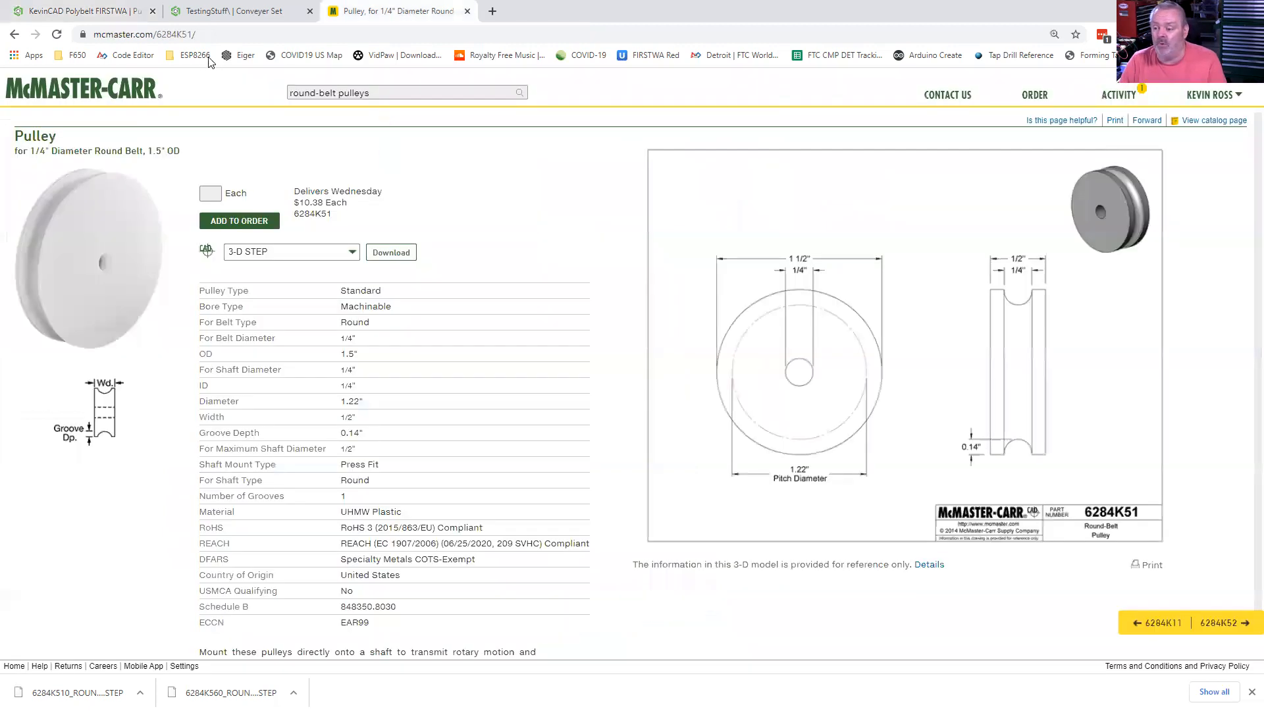
pyautogui.write('Round')
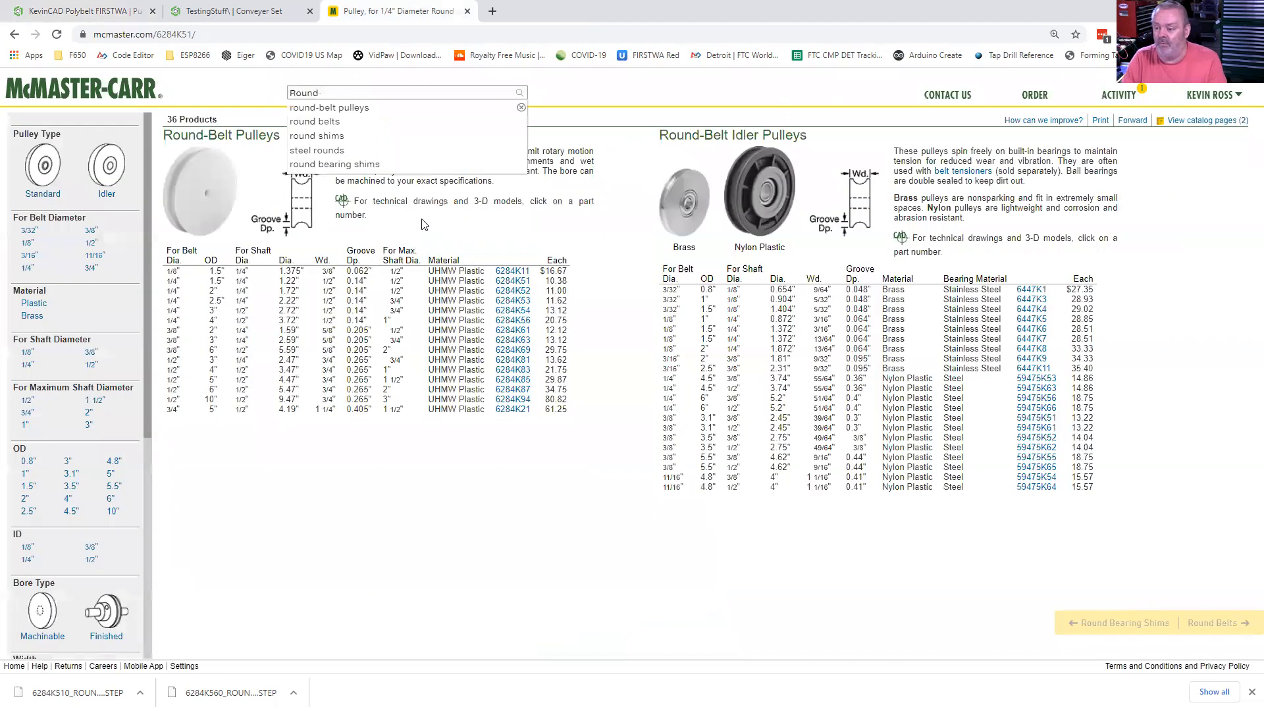
pyautogui.press('Down')
pyautogui.press('Down')
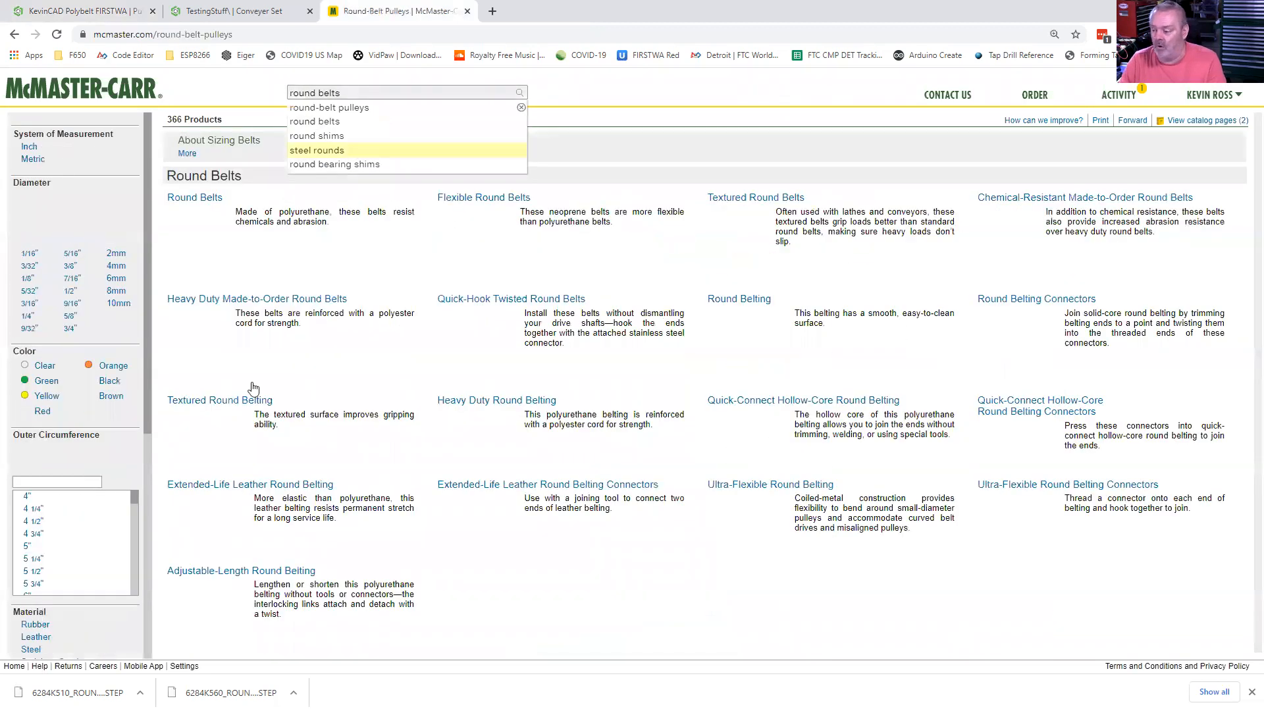
pyautogui.press('Return')
pyautogui.click(732, 301)
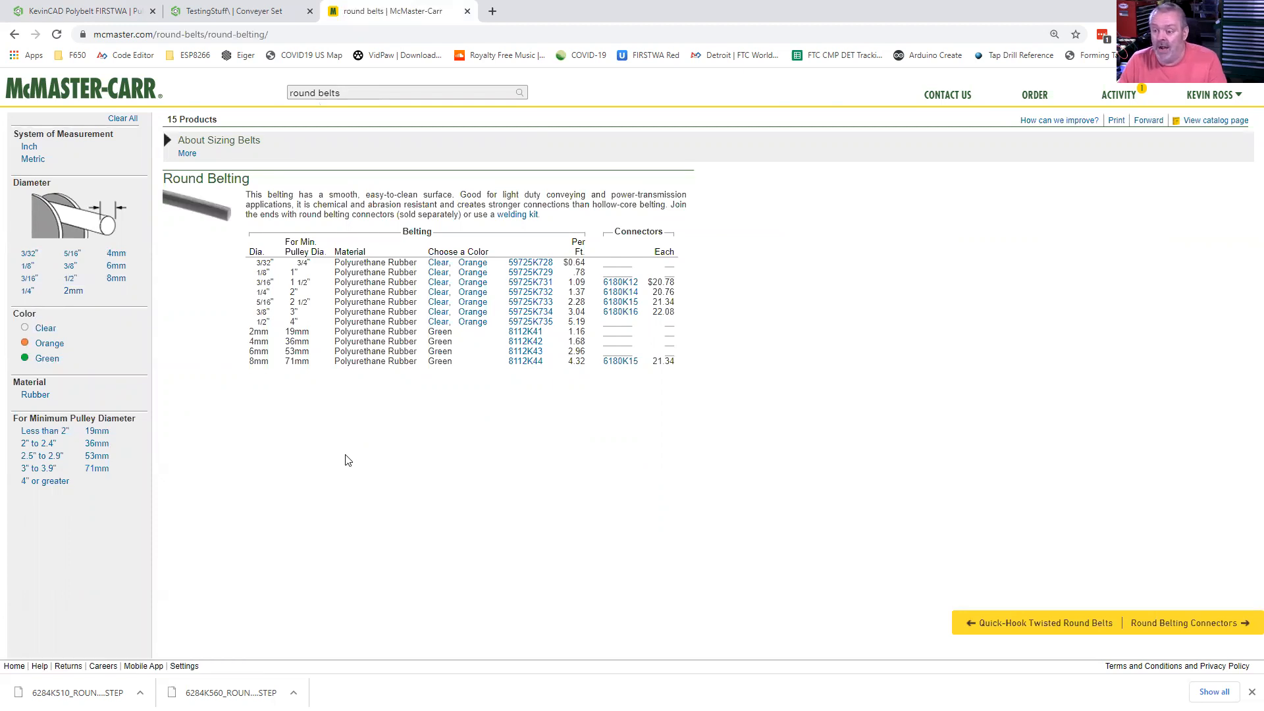
pyautogui.click(85, 15)
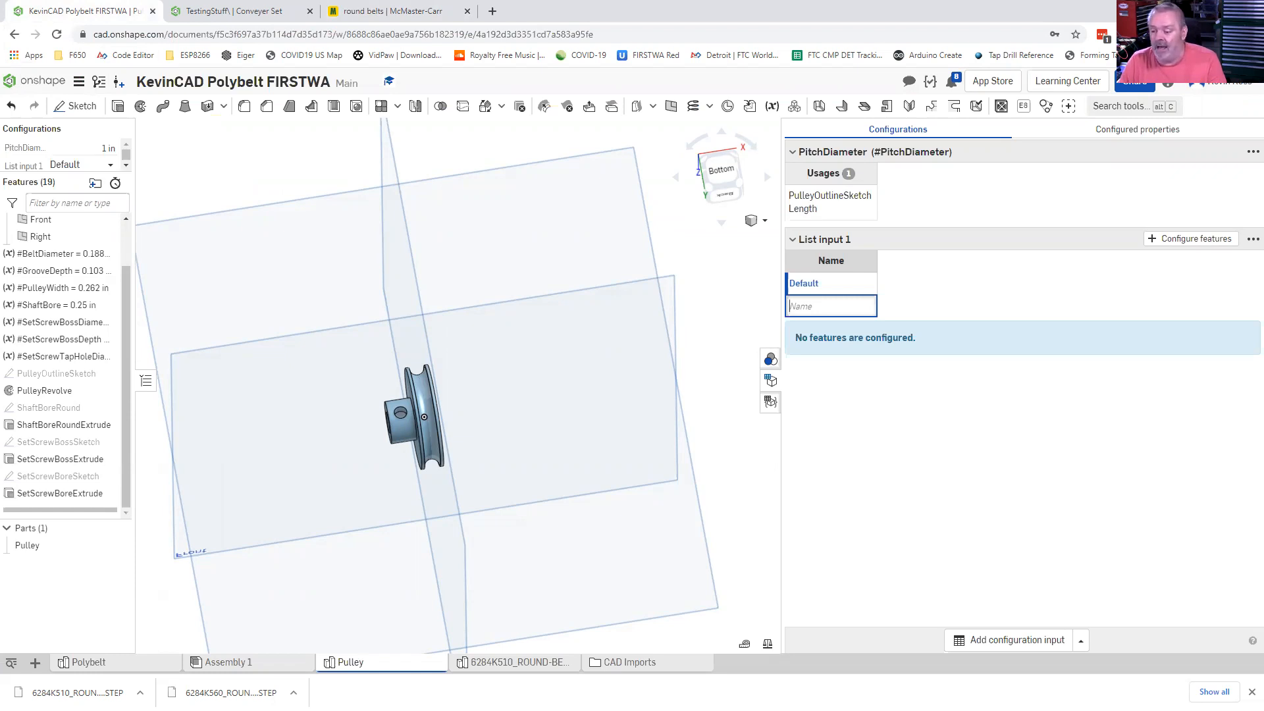
# - Rename the new list input as Belt Diameter and check its selectable options, keeping Default
pyautogui.hotkey('alt', 'Tab')
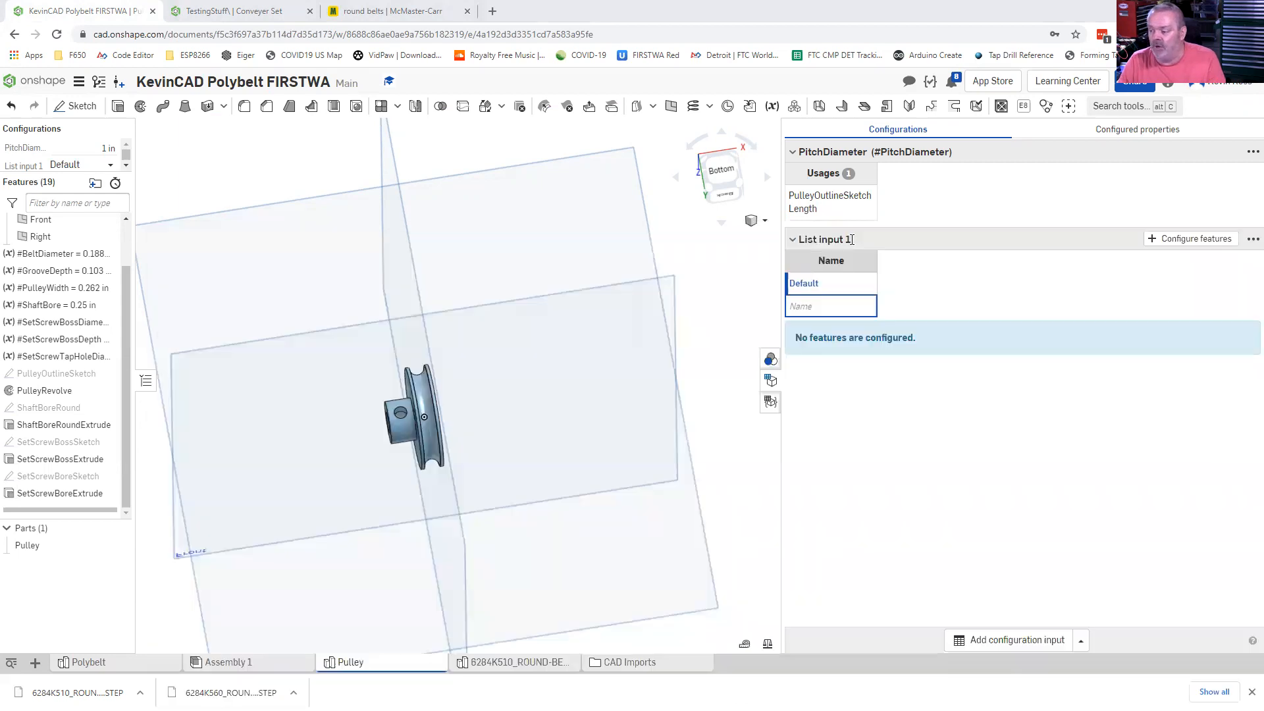
pyautogui.click(852, 240)
pyautogui.write('B')
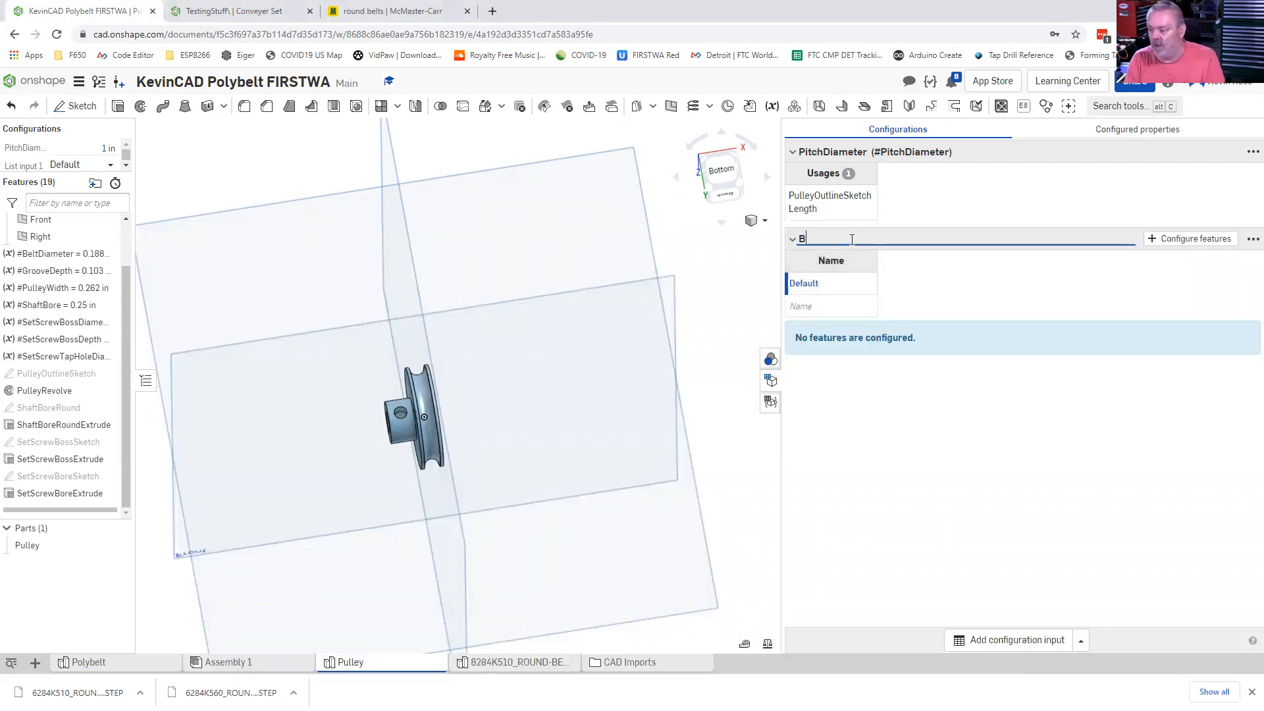
pyautogui.write('elth Diameter')
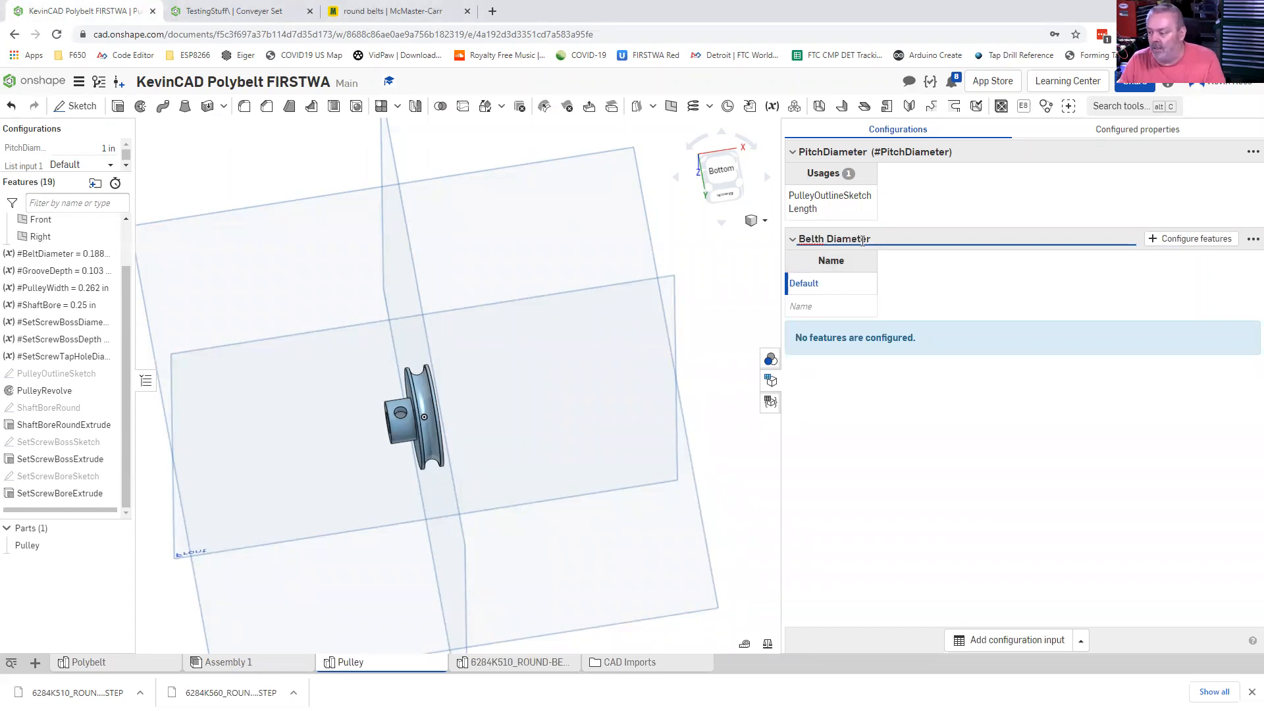
pyautogui.click(592, 271)
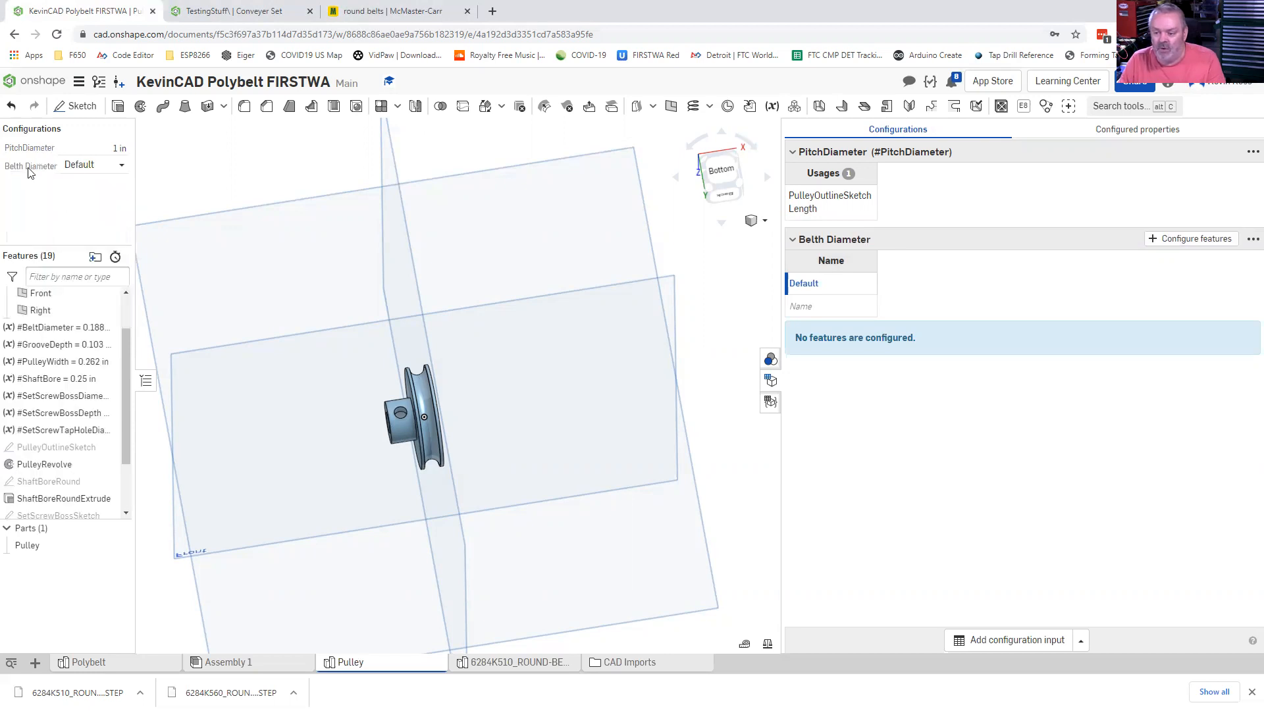
pyautogui.click(824, 239)
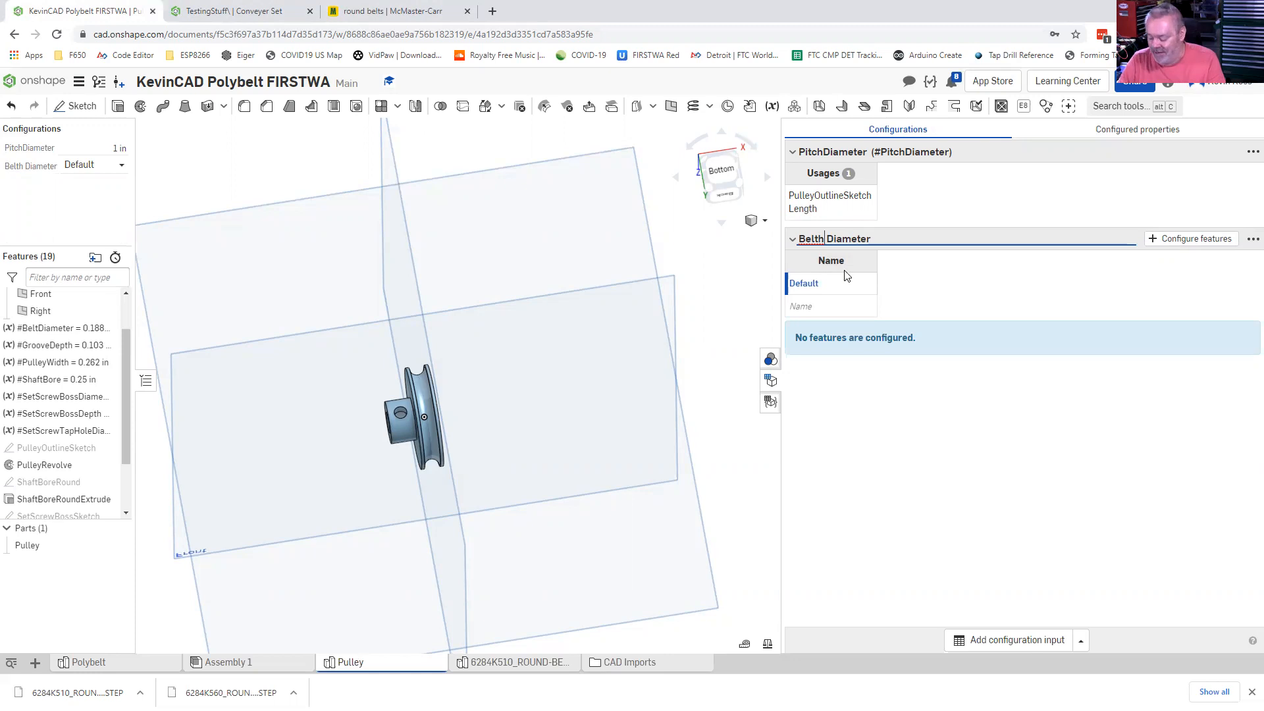
pyautogui.press('BackSpace')
pyautogui.click(845, 254)
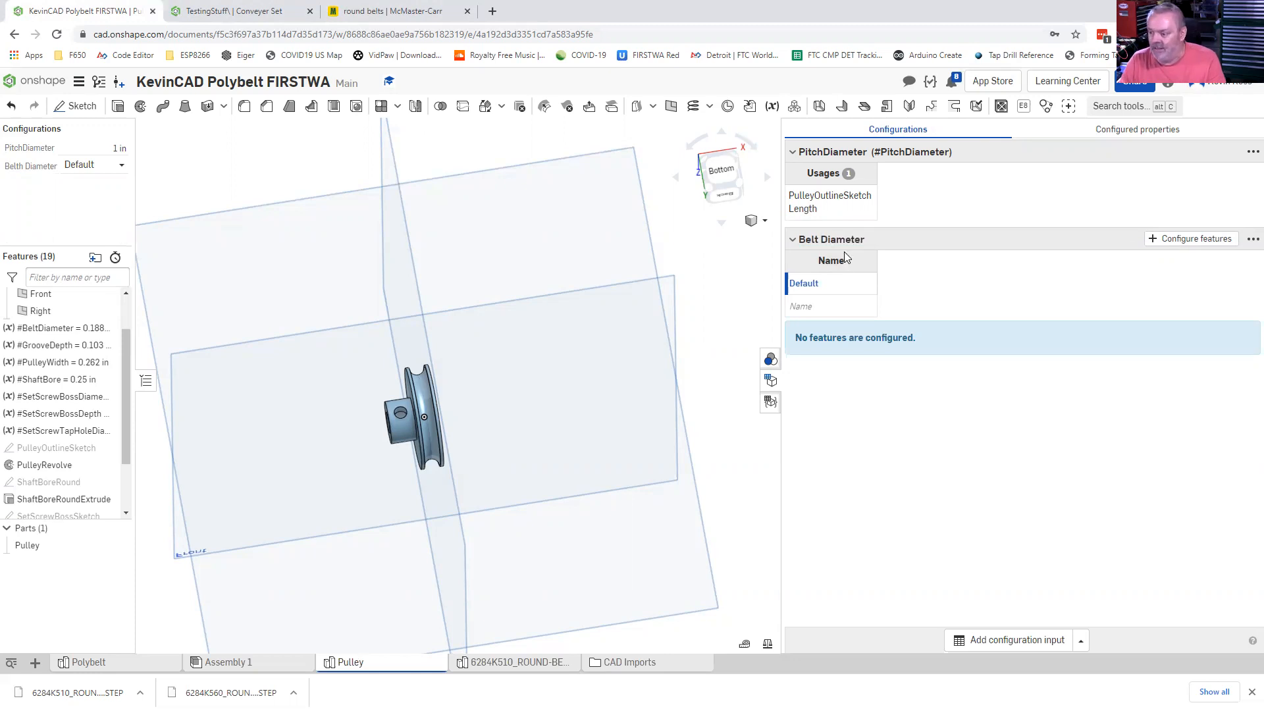
pyautogui.click(118, 164)
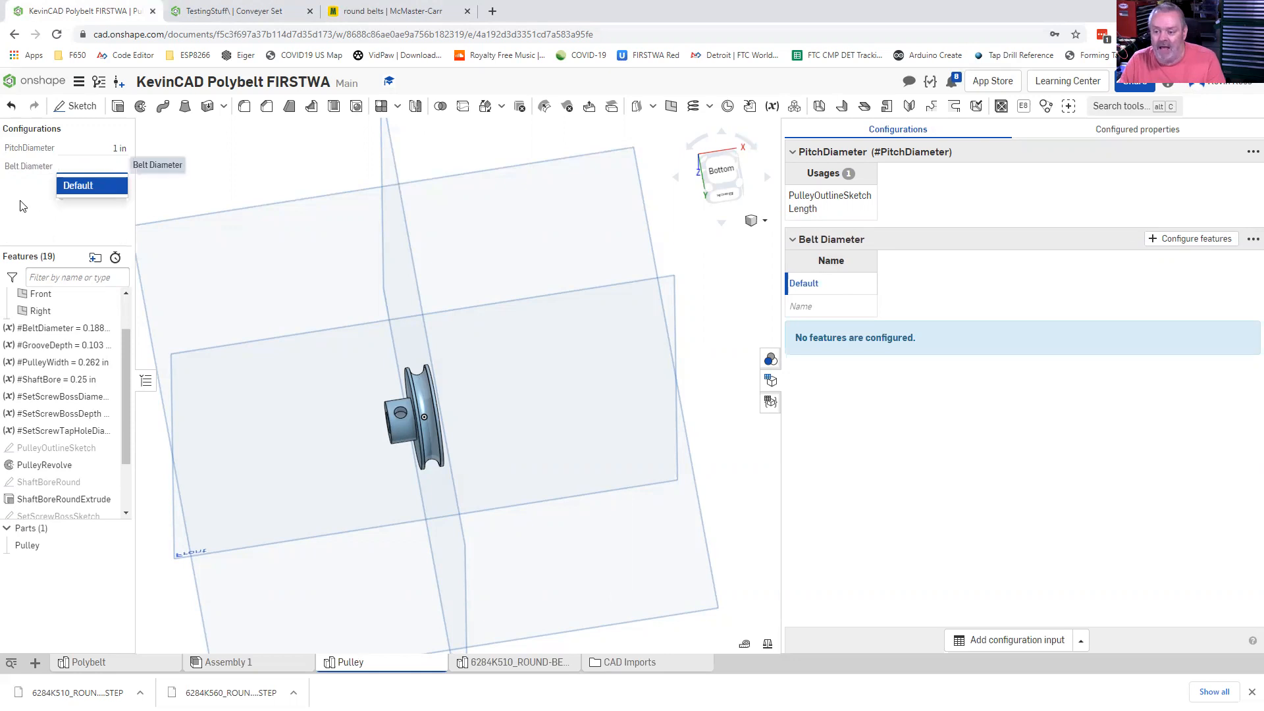
pyautogui.click(73, 185)
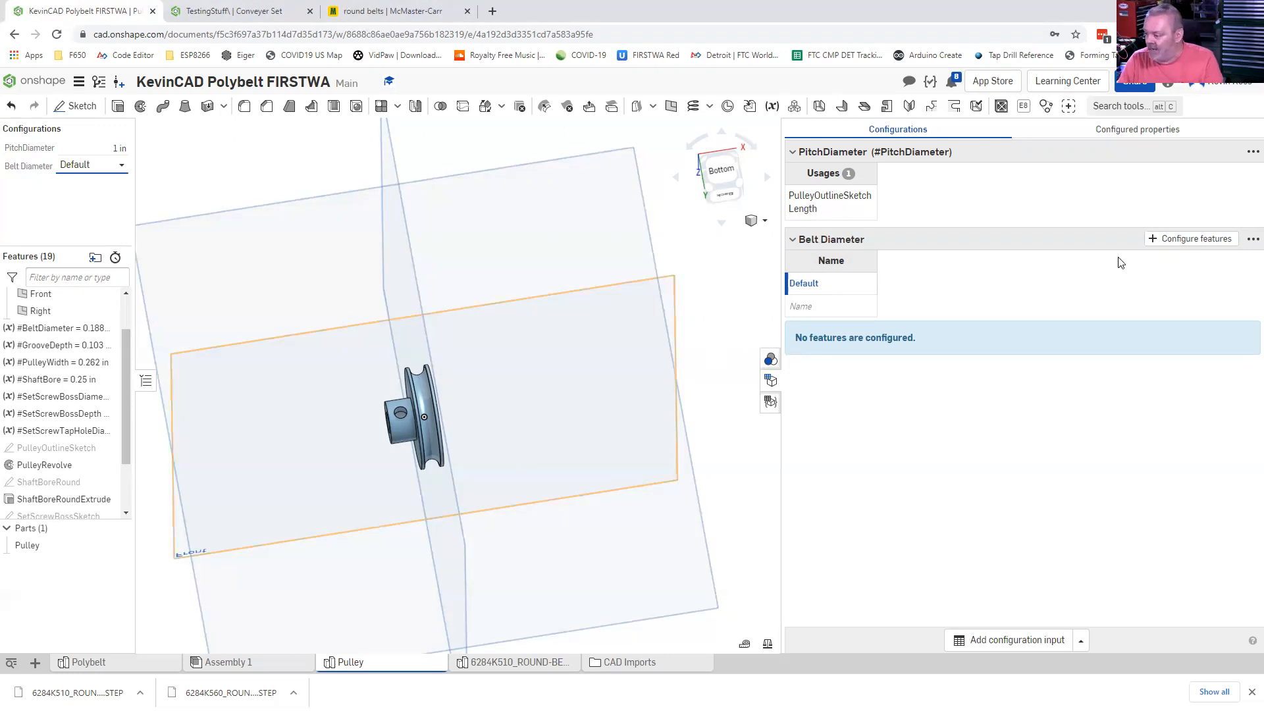
# - Configure the value of the #BeltDiameter variable with the Belt Diameter list input
pyautogui.click(1193, 239)
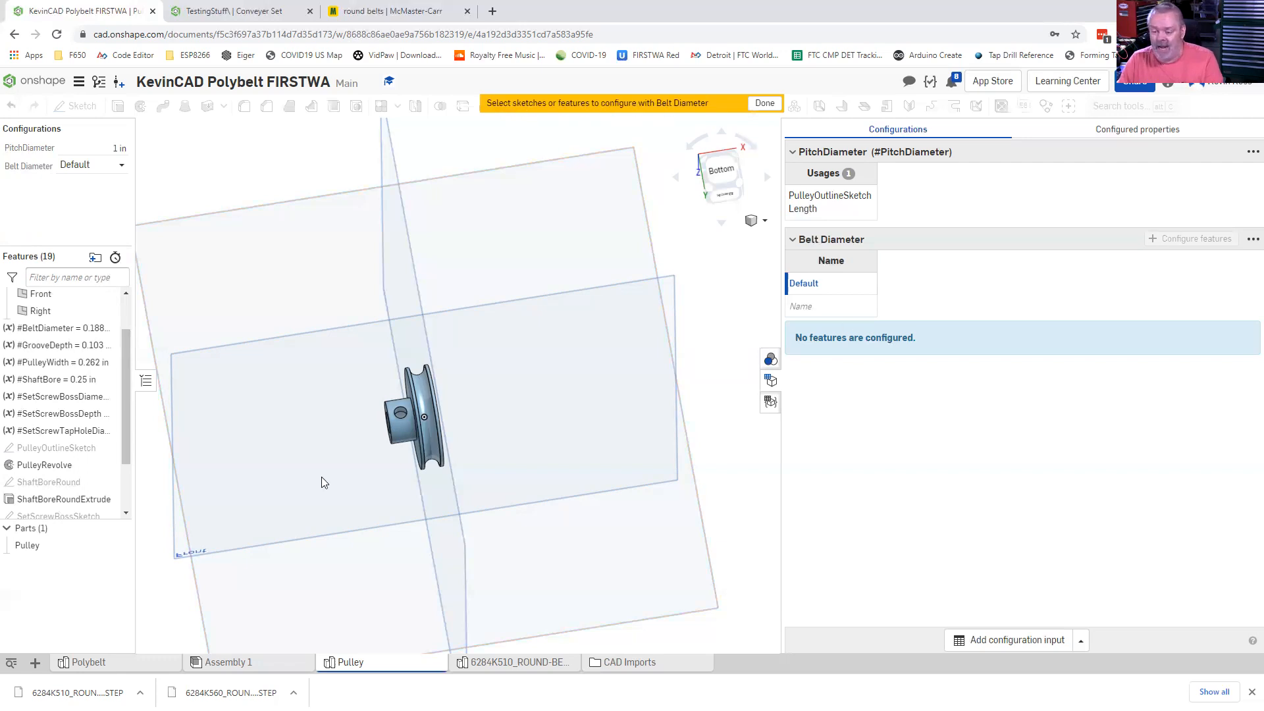
pyautogui.click(66, 345)
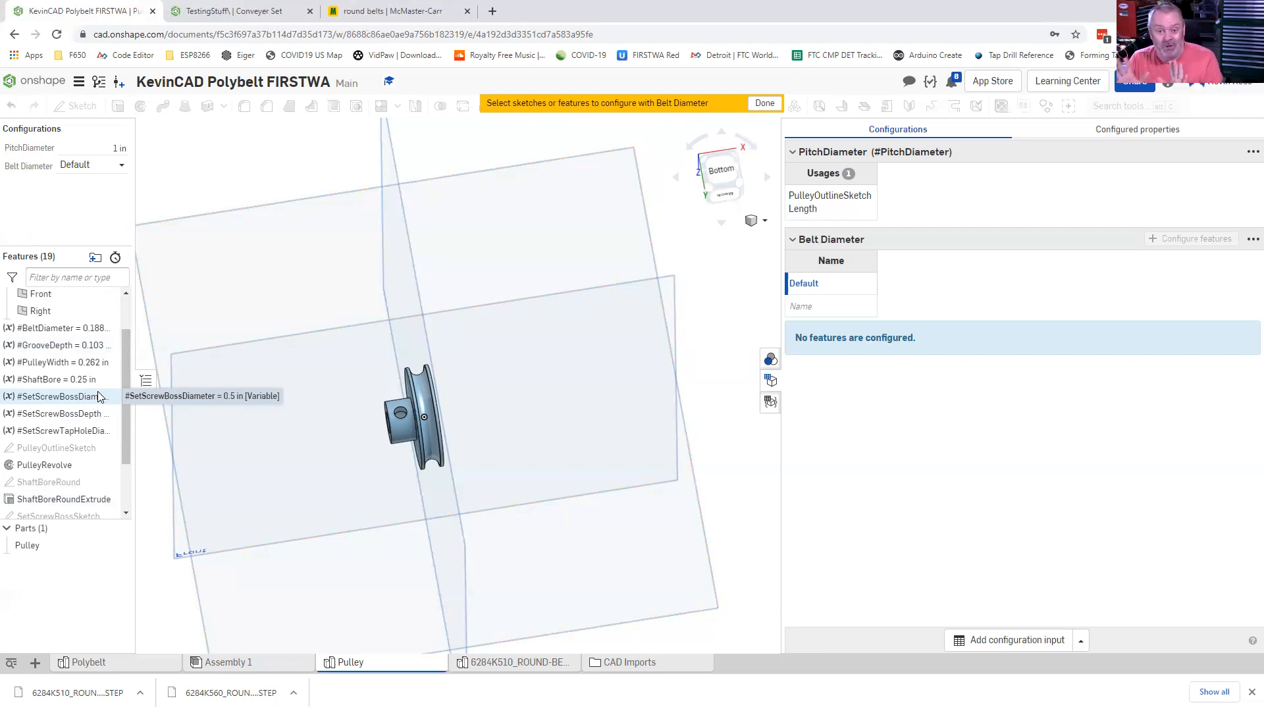
pyautogui.click(45, 329)
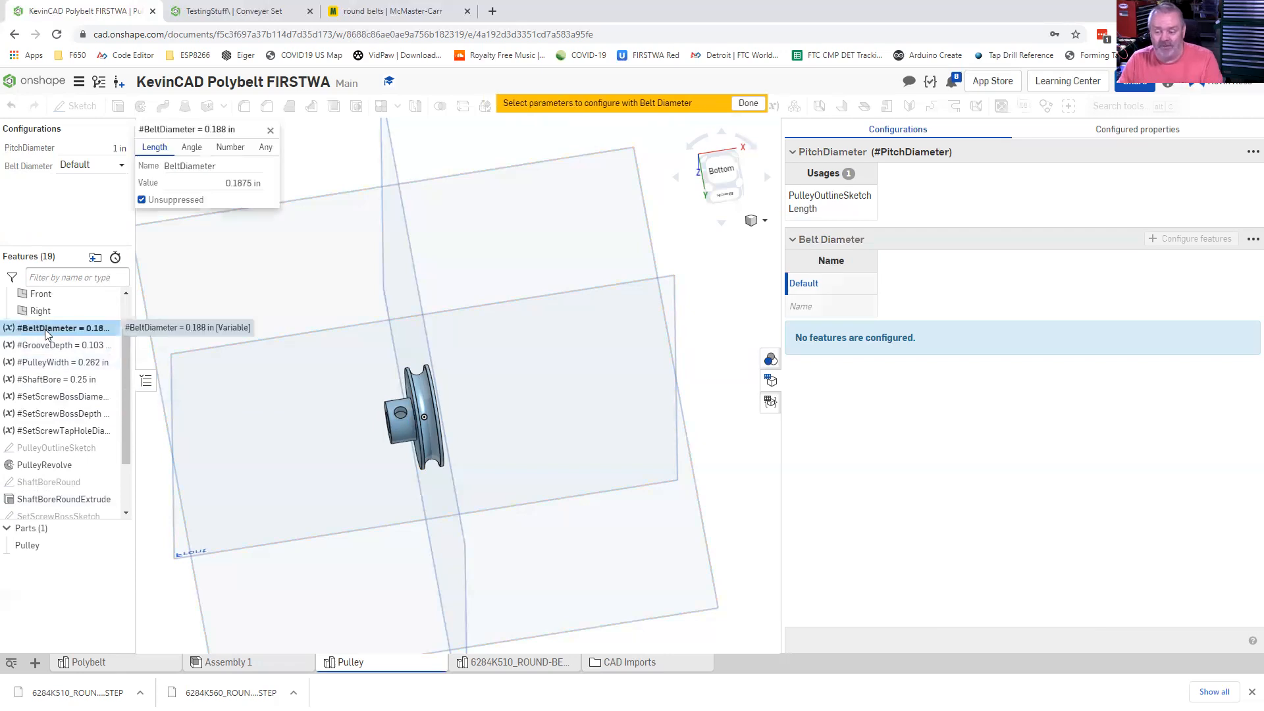
pyautogui.click(176, 183)
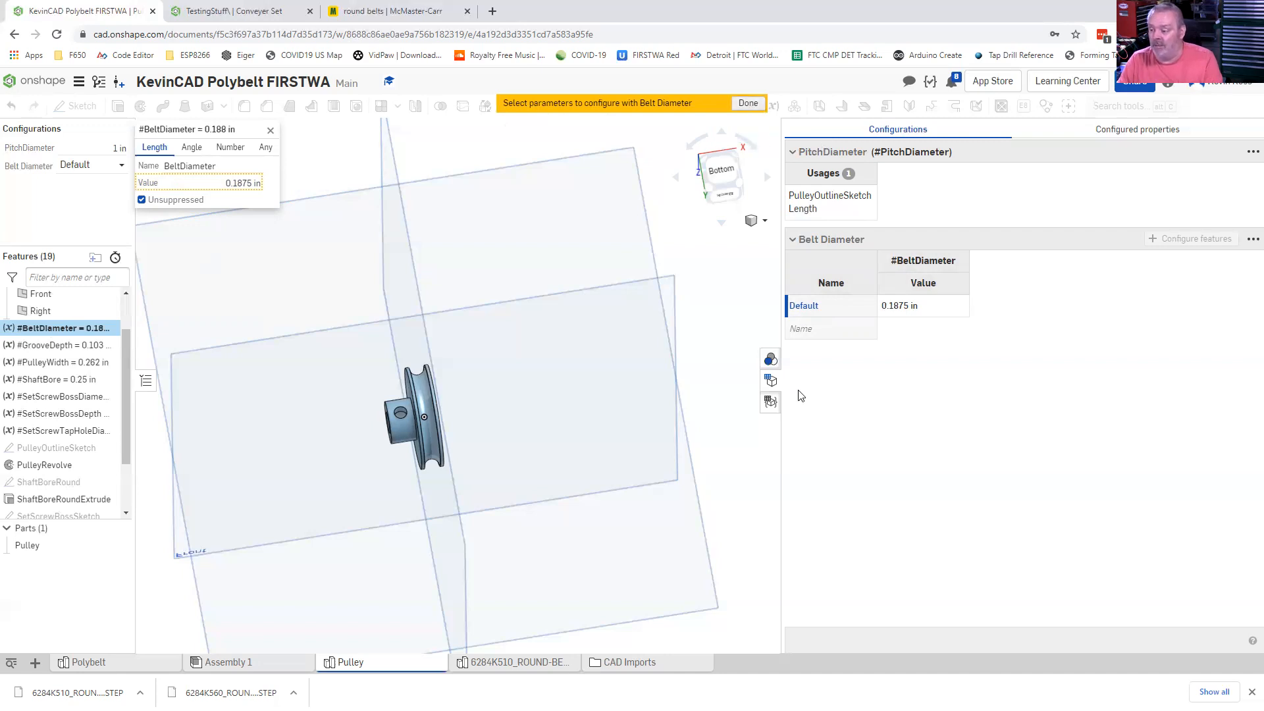
# - Rename the Default option of the Belt Diameter input as 2 Smoots and set its #BeltDiameter value to .125 in
pyautogui.click(833, 310)
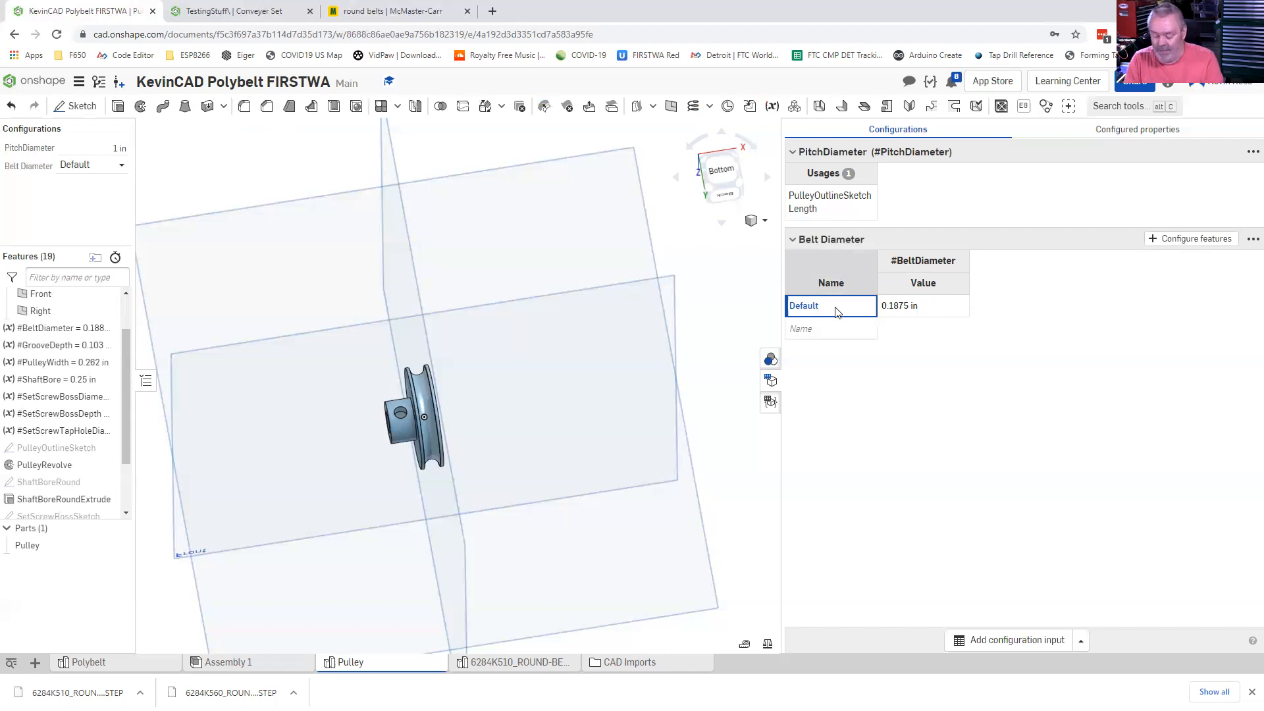
pyautogui.write('2')
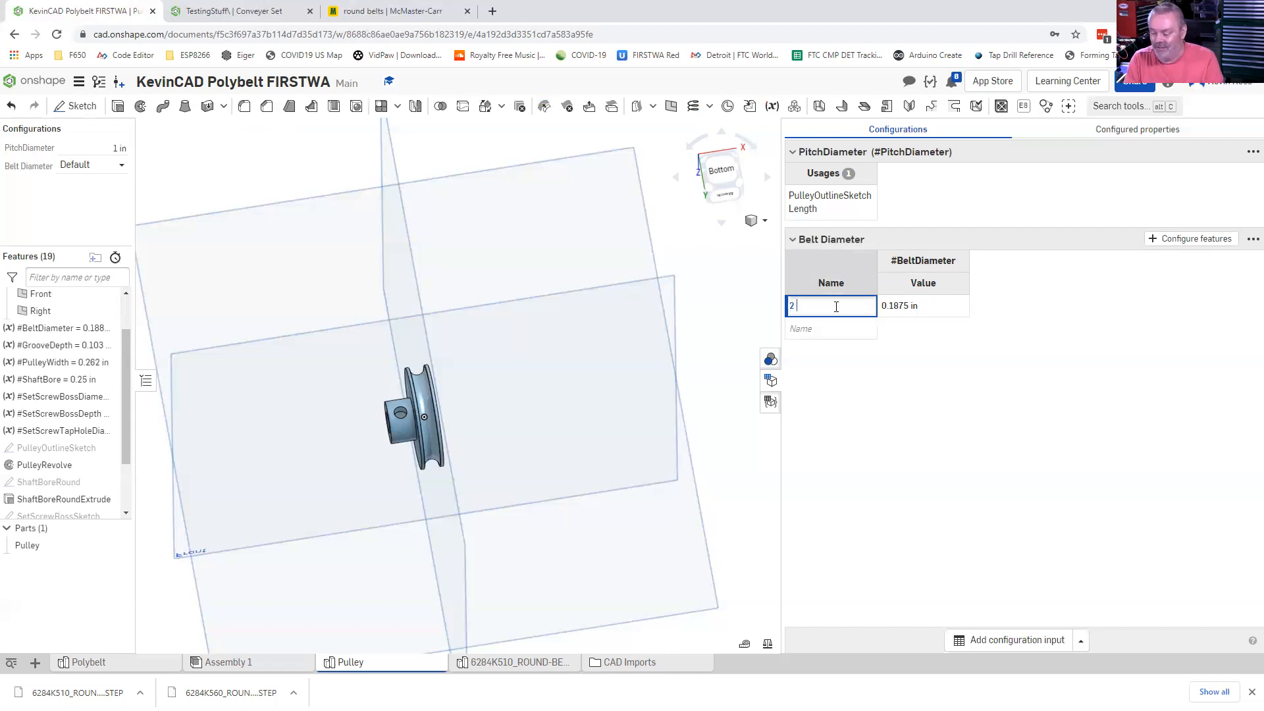
pyautogui.write(' Smoots')
pyautogui.press('Tab')
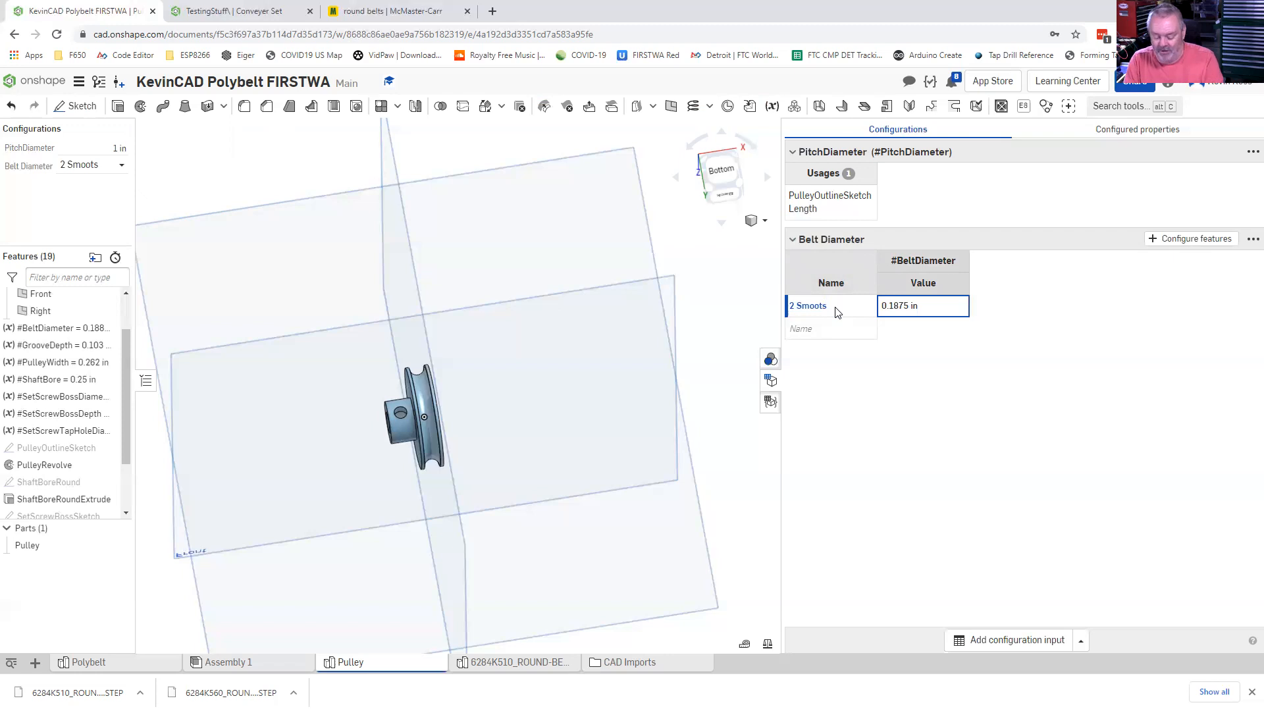
pyautogui.write('.125')
pyautogui.press('Tab')
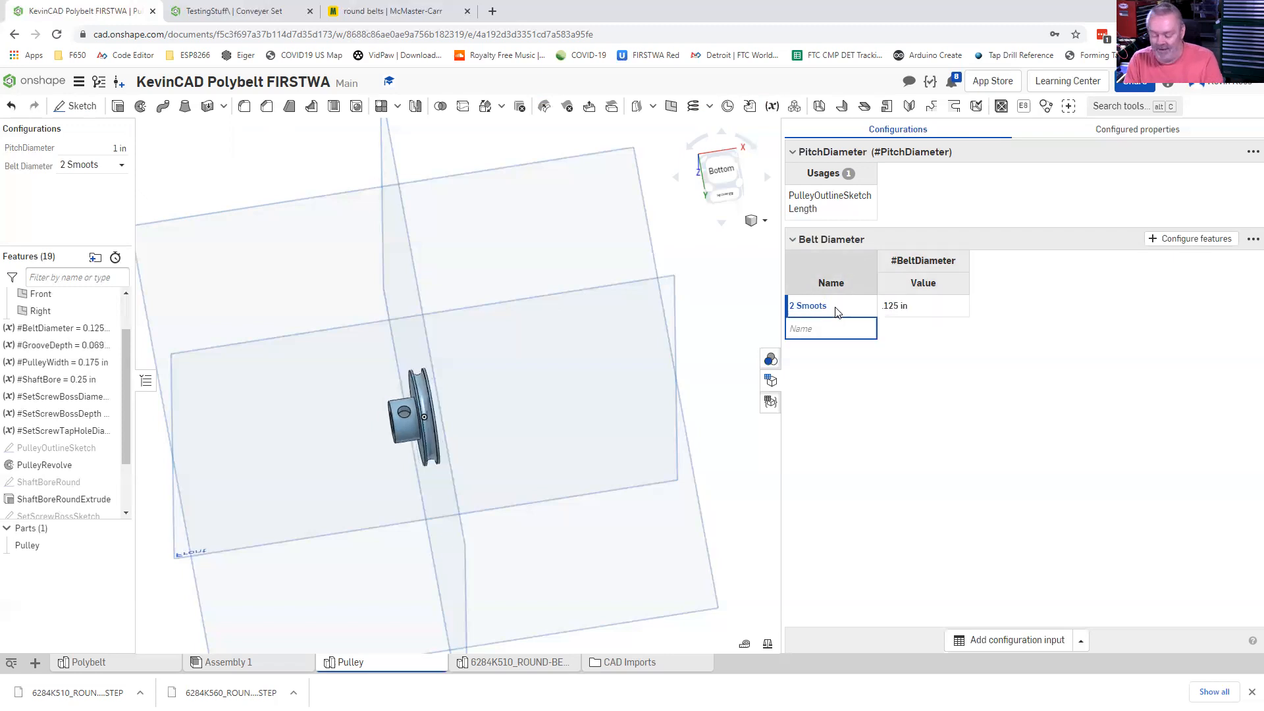
# - Add a second Belt Diameter option named 5 Bongy with a #BeltDiameter value of .375 in
pyautogui.write('5')
pyautogui.write('Bongy')
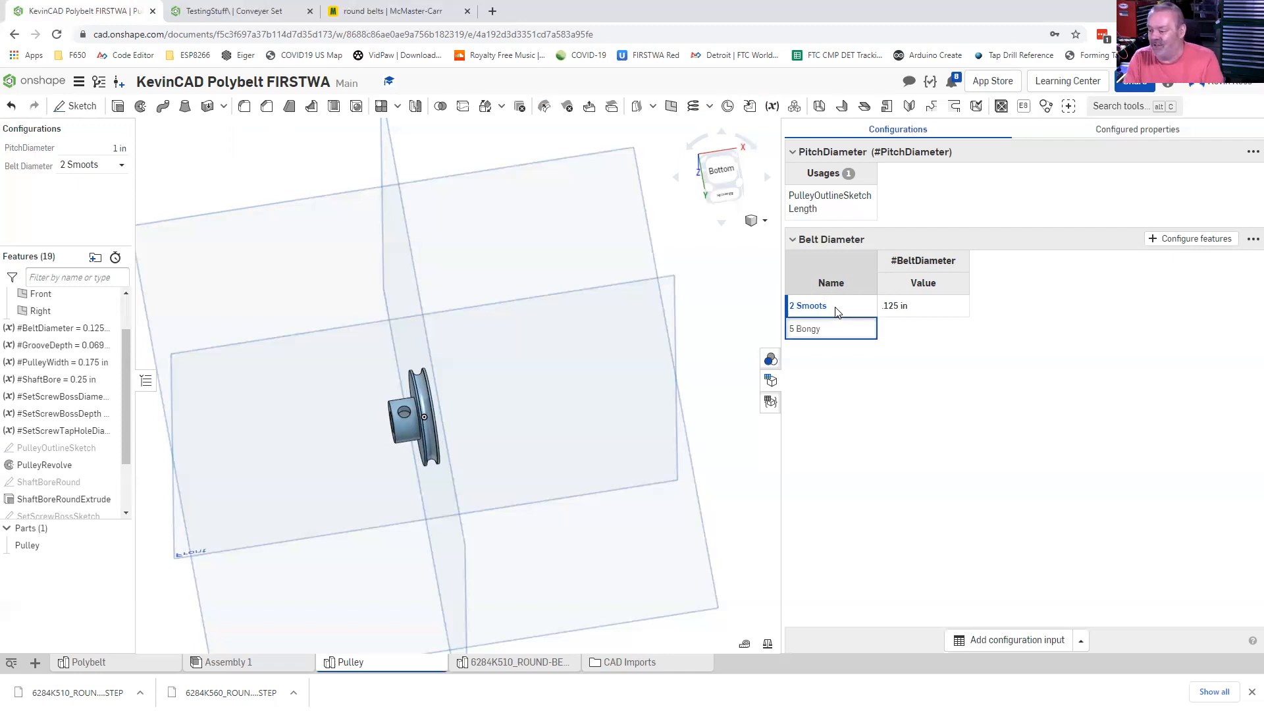
pyautogui.press('Tab')
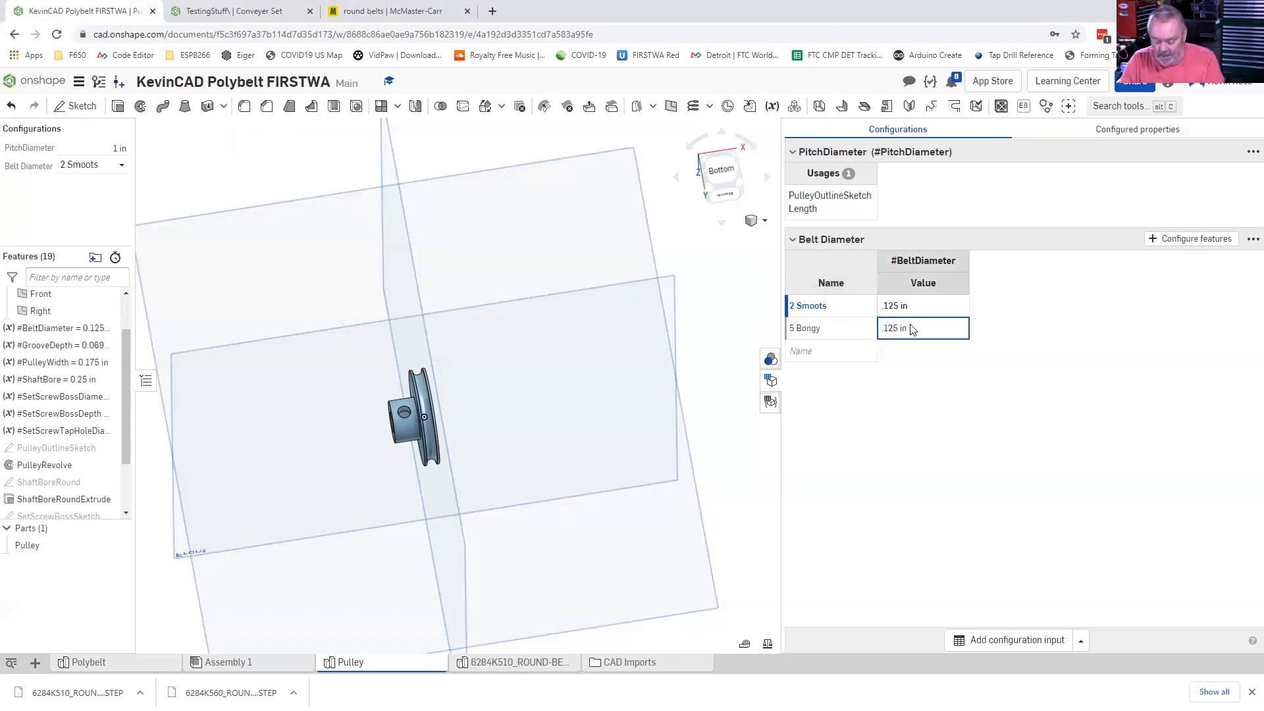
pyautogui.write('.375')
pyautogui.press('Return')
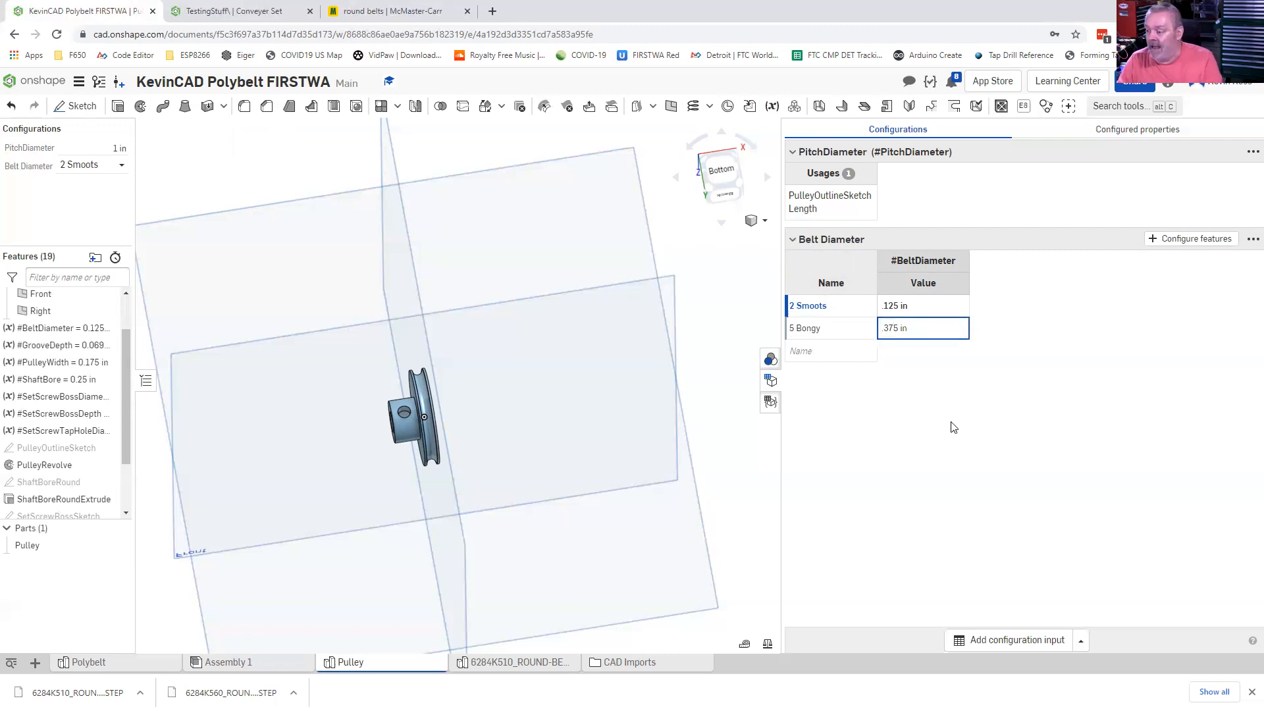
# - Test the pulley configurations by switching Belt Diameter to 5 Bongy, back to 2 Smoots, and again to 5 Bongy
pyautogui.click(117, 168)
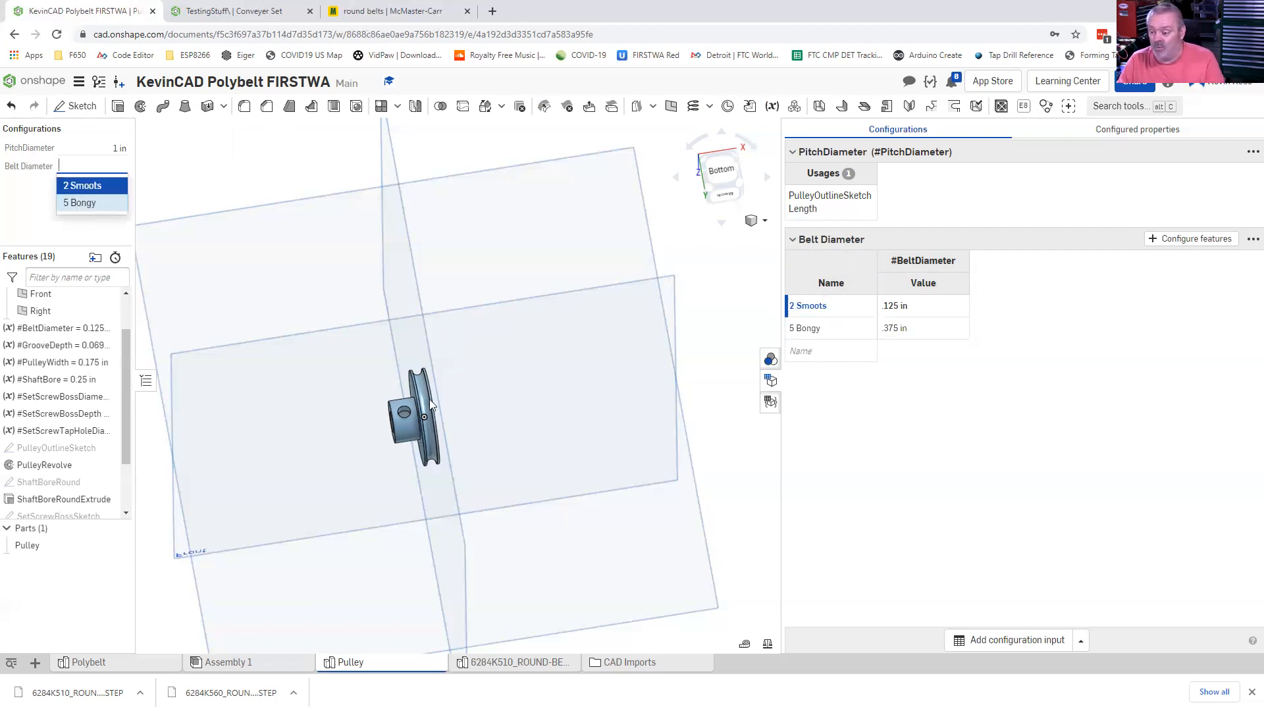
pyautogui.click(80, 204)
pyautogui.click(106, 169)
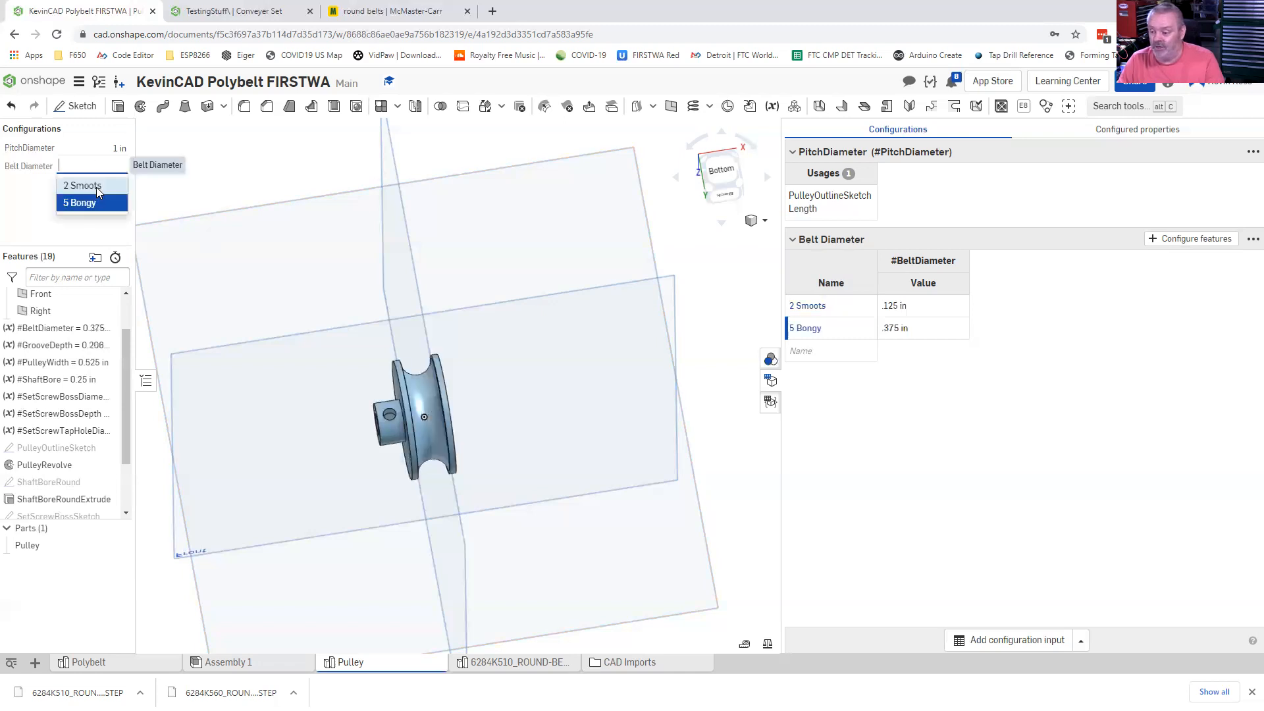
pyautogui.click(96, 186)
pyautogui.click(121, 170)
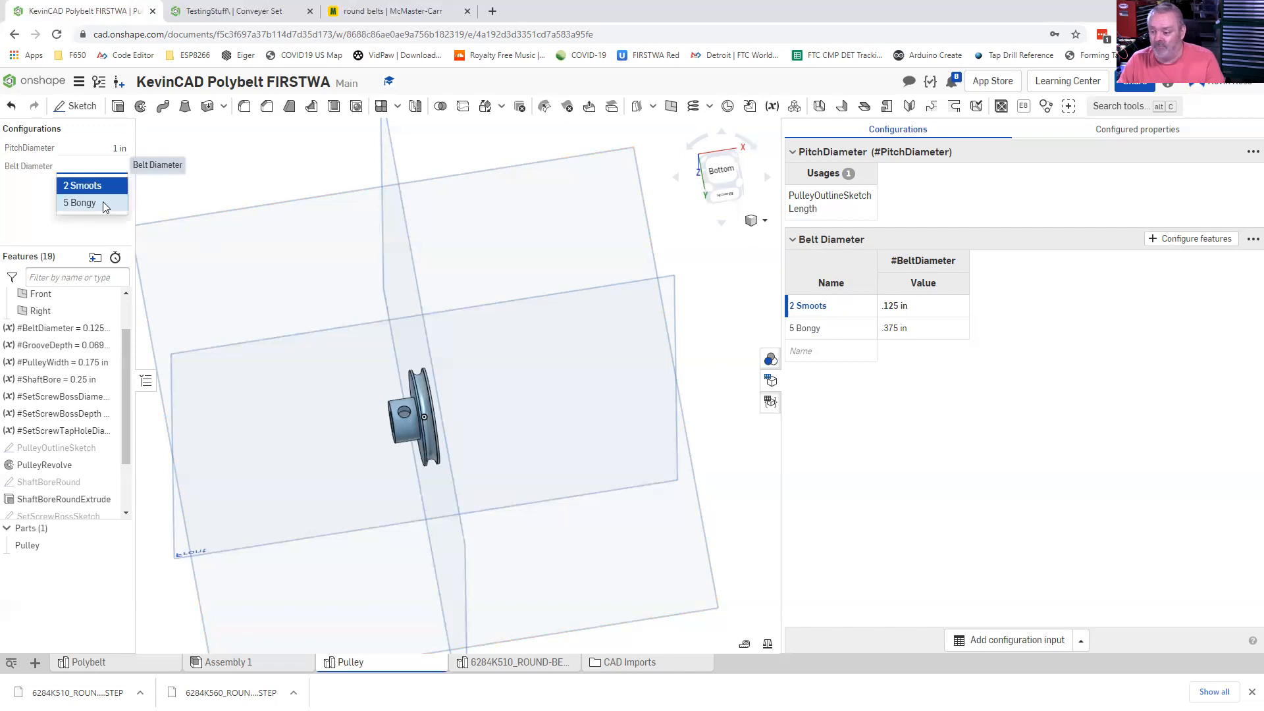
pyautogui.click(103, 203)
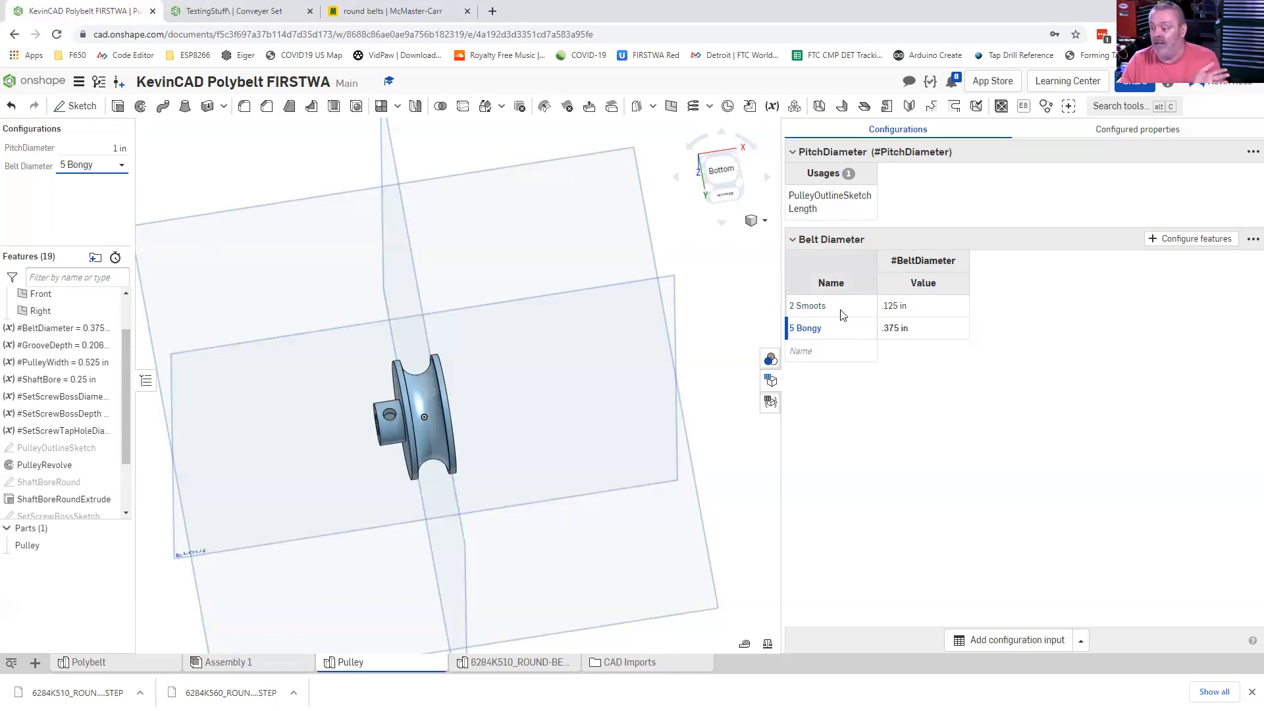
# - Delete the 2 Smoots row from the Belt Diameter configuration table
pyautogui.click(801, 311)
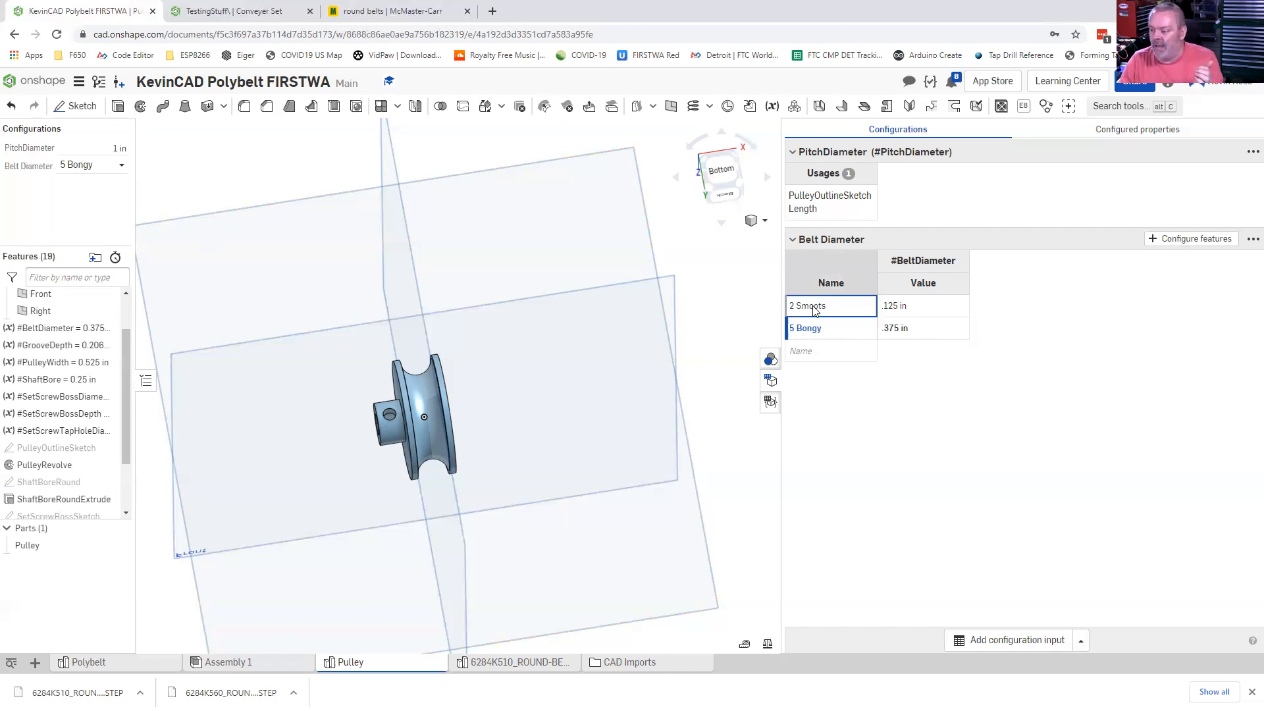
pyautogui.rightClick(814, 308)
pyautogui.click(839, 370)
pyautogui.rightClick(822, 312)
pyautogui.click(817, 310)
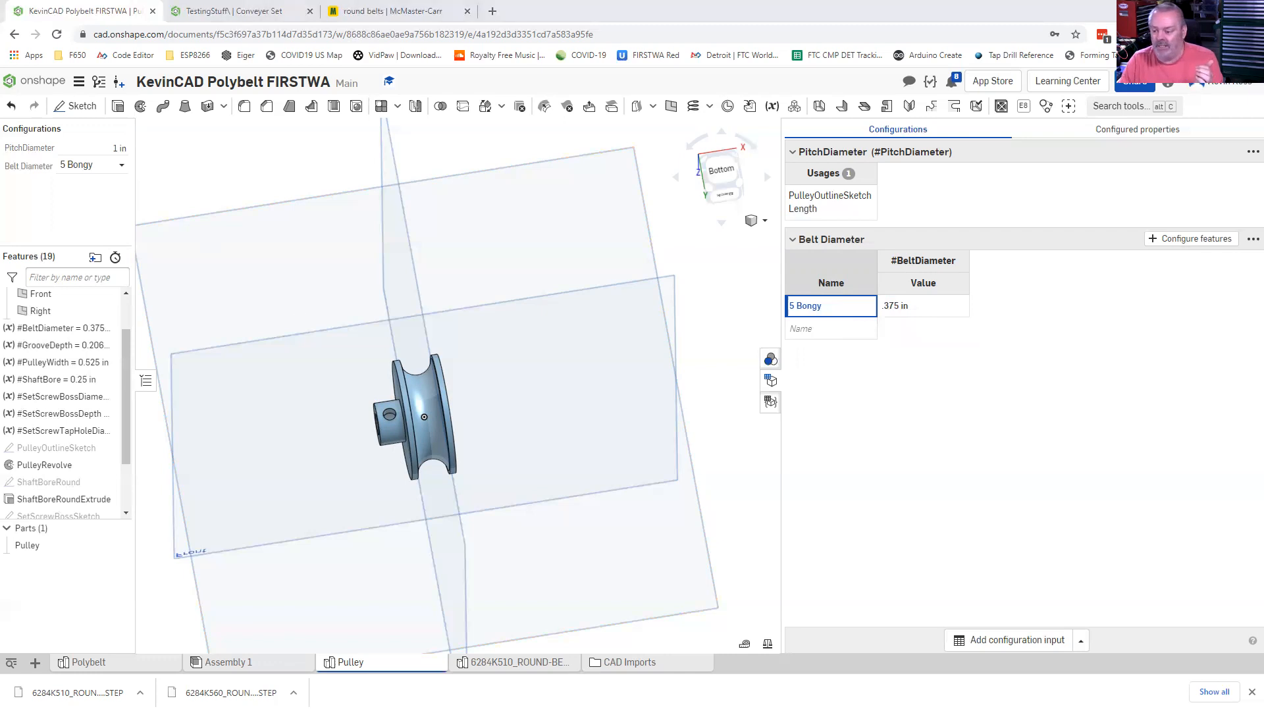
# - Switch to the PartFactoryTables workbook in Excel and copy the #BeltDiameter names and values from 3/32 to 8mm, cells A3:B13
pyautogui.hotkey('alt', 'Tab')
pyautogui.moveTo(186, 312); pyautogui.dragTo(267, 440)
pyautogui.write('3/32\t(3/32) in 1/8\t(1/8) in 3/16\t(3/16) in 1/4\t(1/4) in 5/16\t(5/16) in 3/8\t(3/8) in 1/2\t(1/2) in 2mm\t2mm 4mm\t4mm 6mm\t6mm 8mm\t8mm')
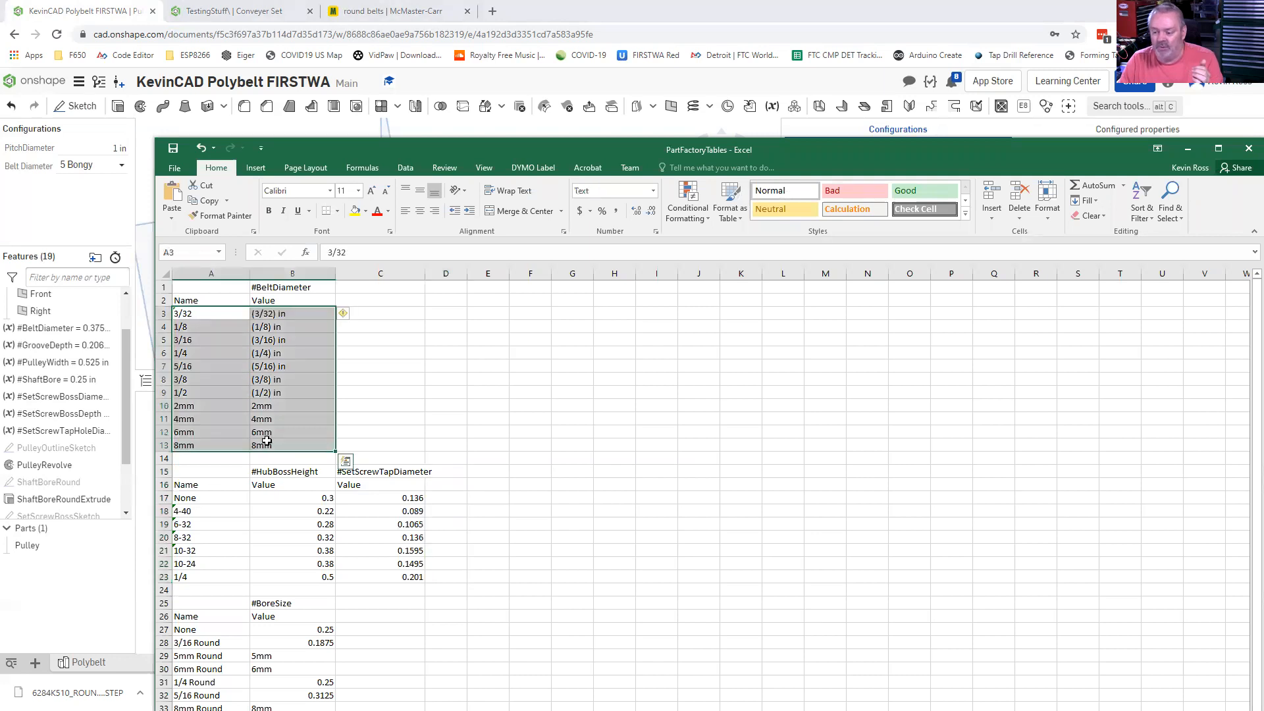
pyautogui.rightClick(310, 360)
pyautogui.click(343, 383)
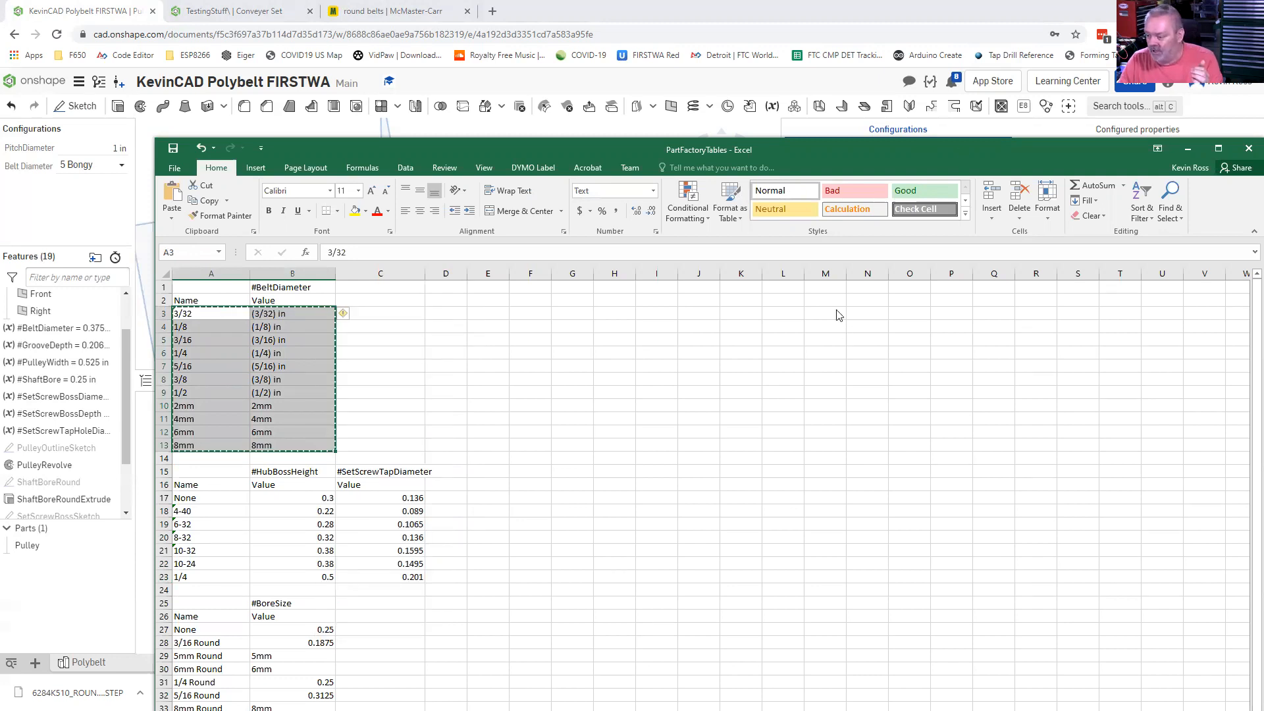
# - Return to Onshape and paste the copied belt sizes into the Belt Diameter table, starting at the 5 Bongy row
pyautogui.hotkey('alt', 'Tab')
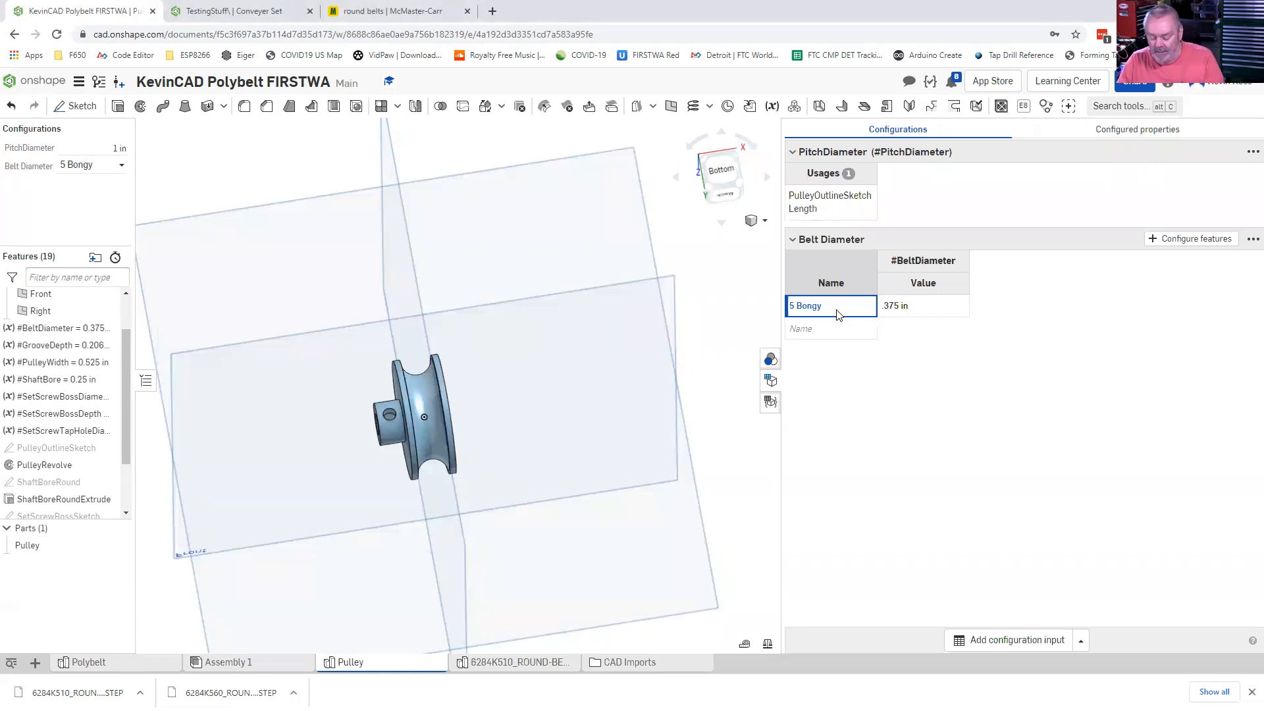
pyautogui.rightClick(840, 313)
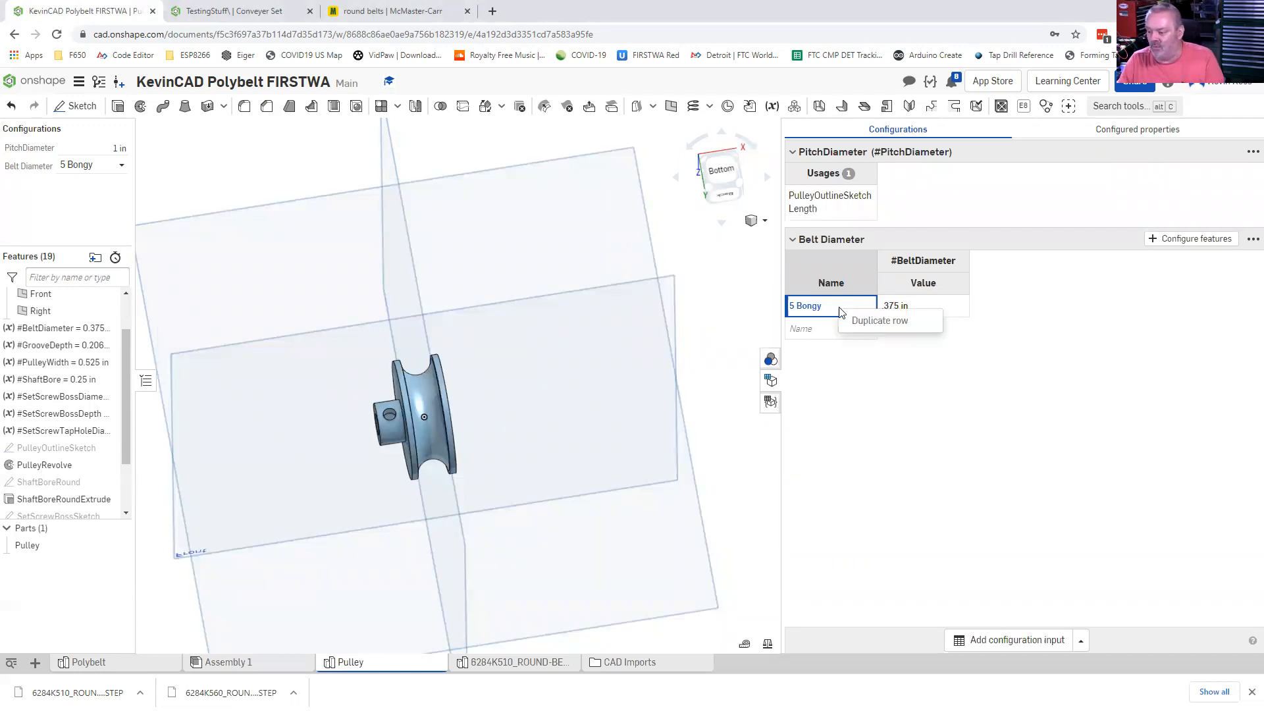
pyautogui.click(830, 309)
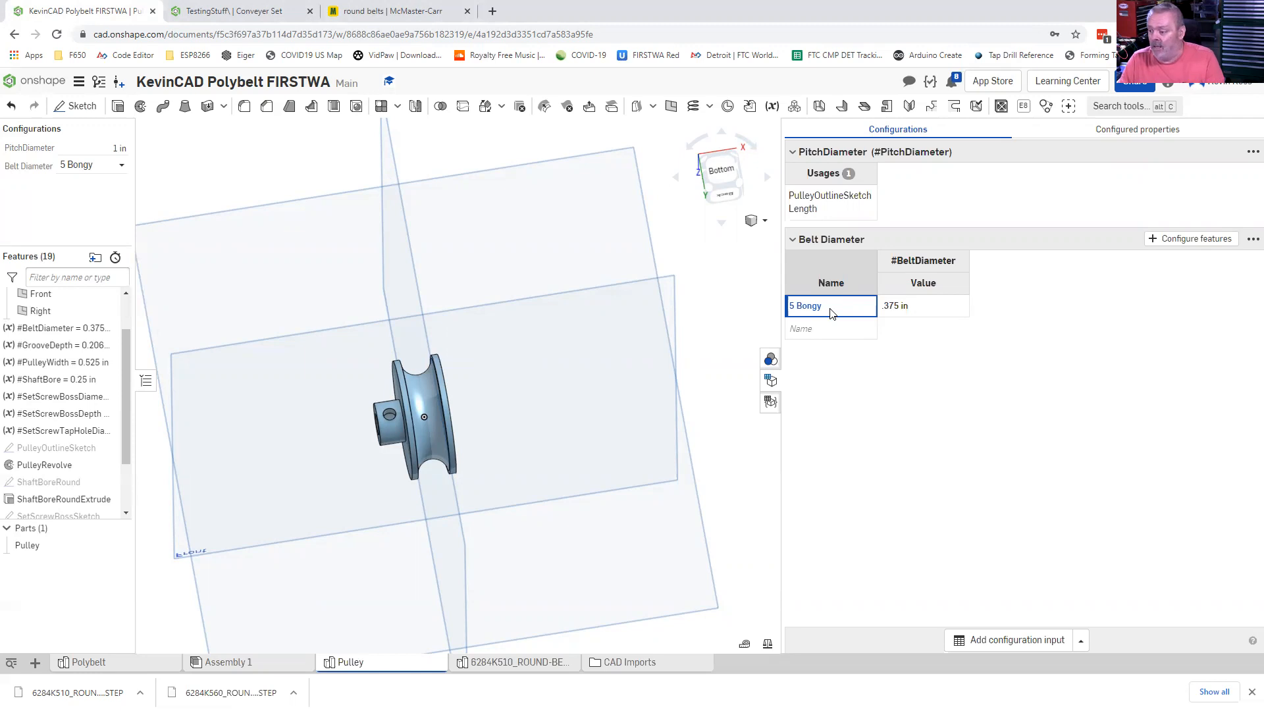
pyautogui.hotkey('ctrl', 'v')
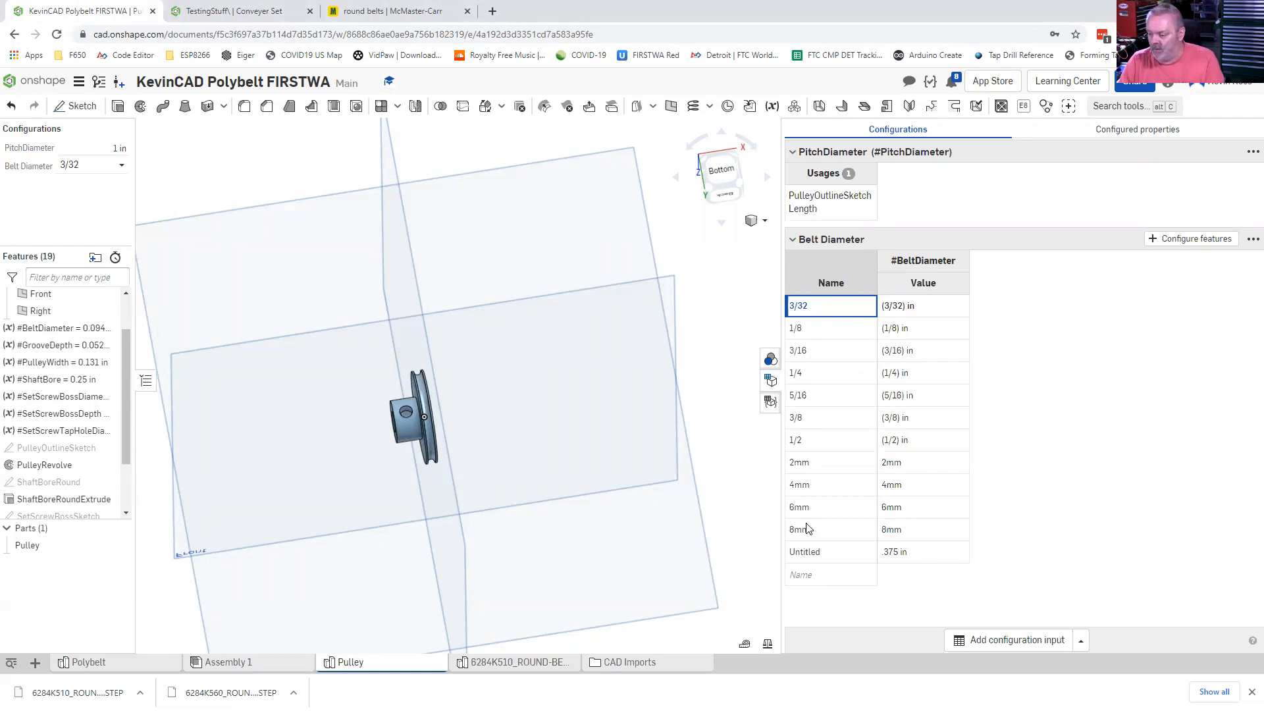
# - Delete the leftover Untitled row from the Belt Diameter table and collapse the table
pyautogui.click(815, 555)
pyautogui.rightClick(815, 555)
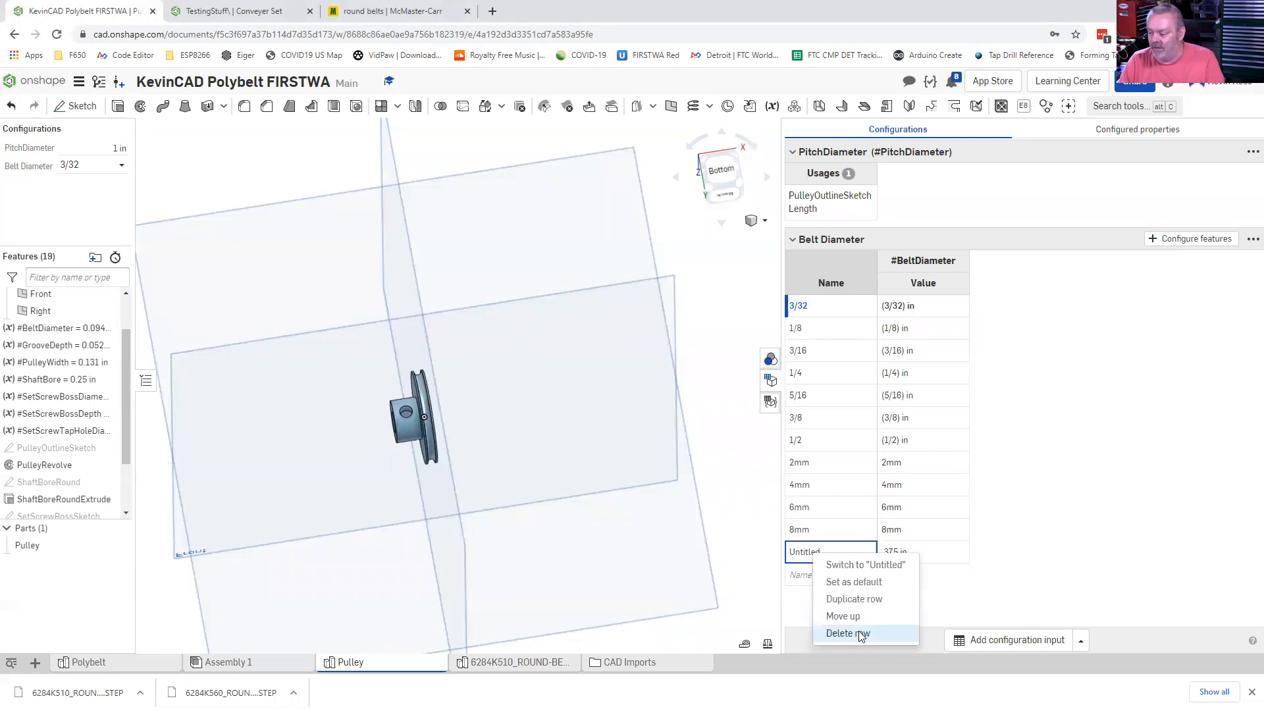
pyautogui.click(859, 633)
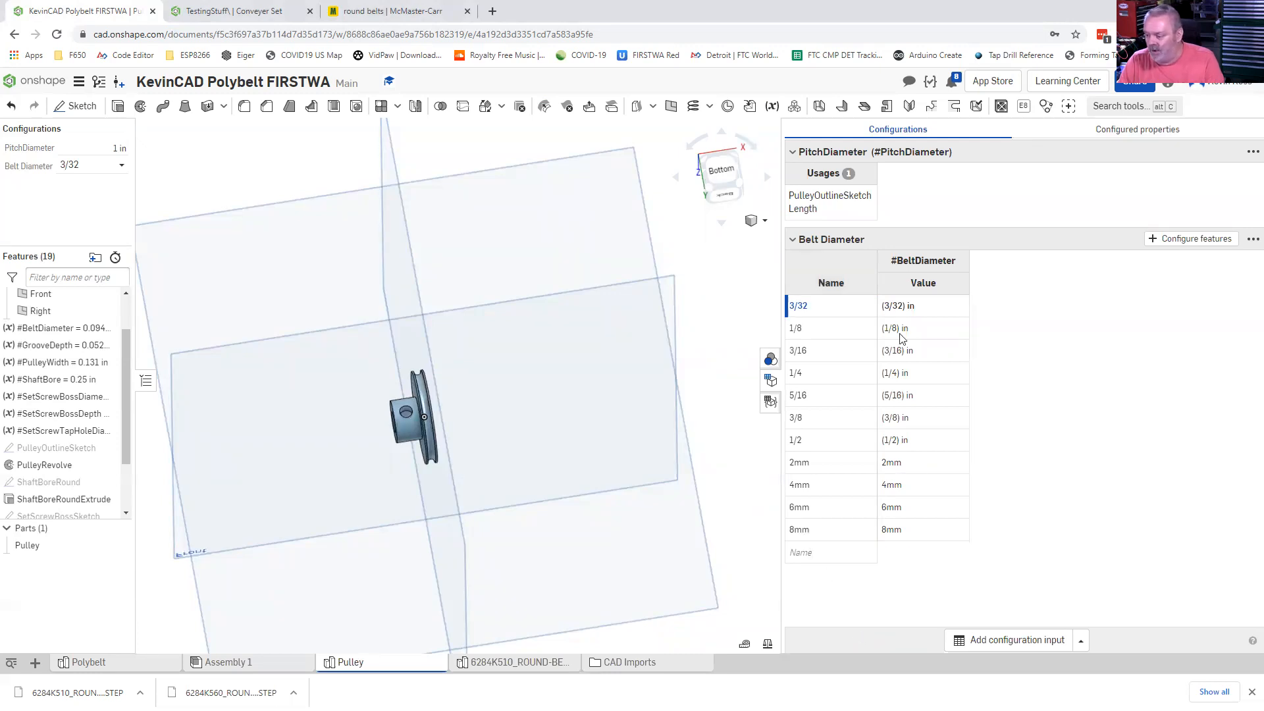
pyautogui.click(794, 241)
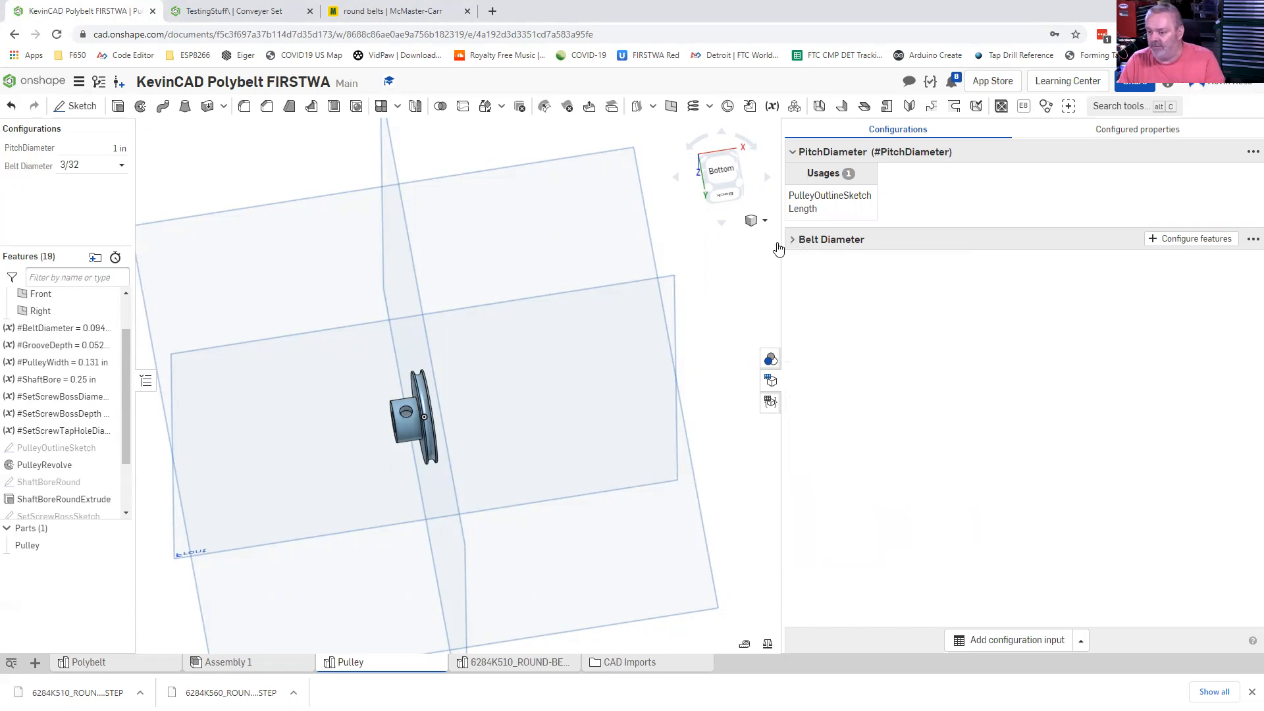
# - Check the selectable Belt Diameter sizes, keeping 3/32, and inspect the pulley's hub and shaft bore
pyautogui.click(119, 164)
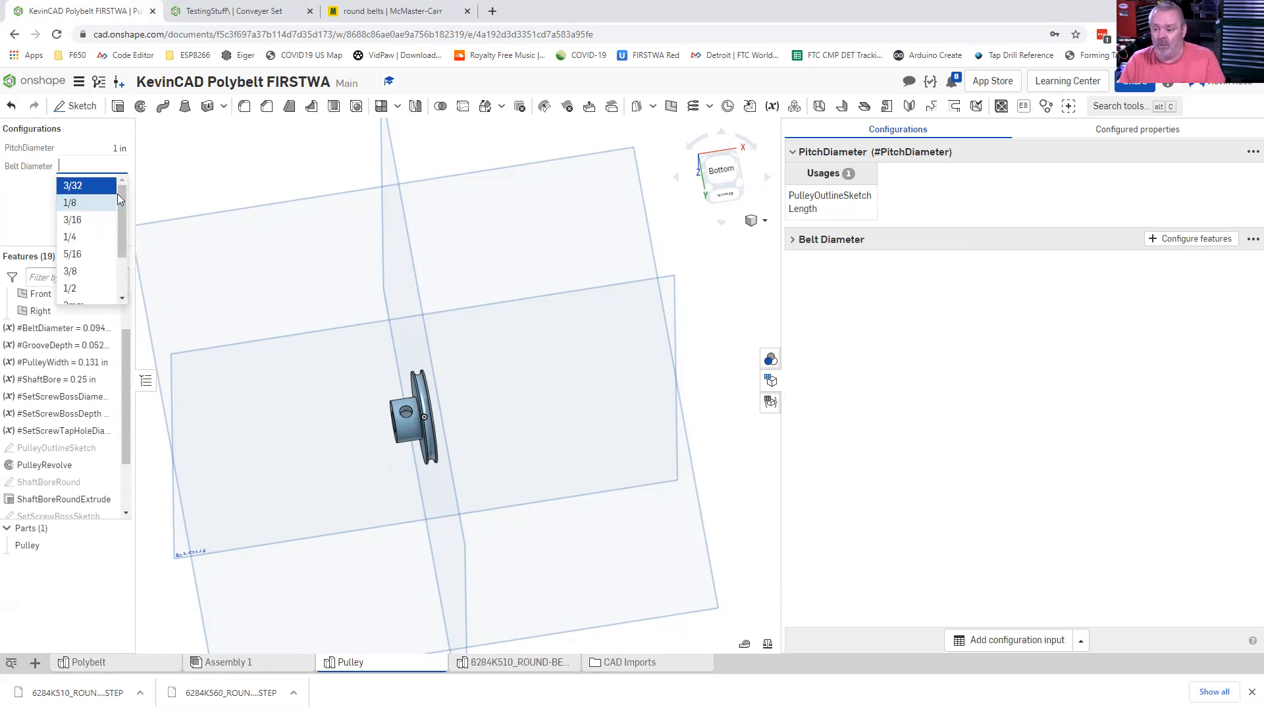
pyautogui.click(5, 214)
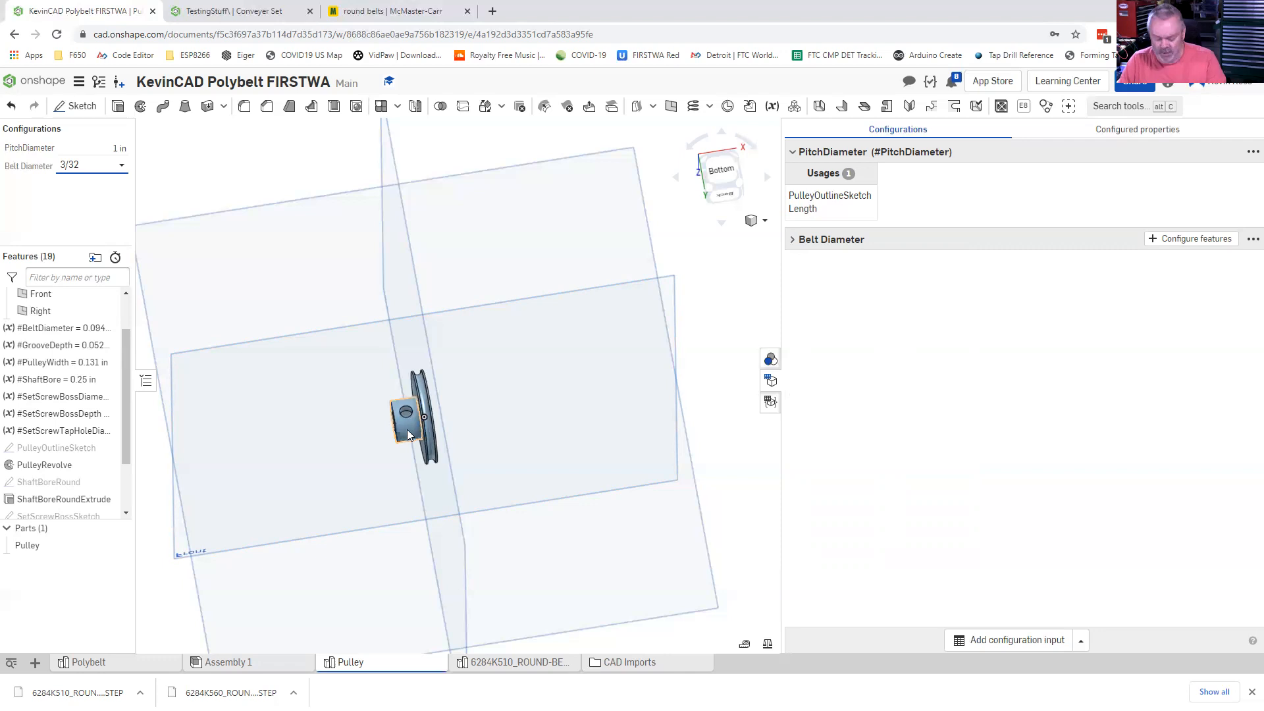
pyautogui.scroll(1, 407, 429)
pyautogui.moveTo(406, 424); pyautogui.dragTo(462, 423, button='right')
pyautogui.moveTo(386, 428); pyautogui.dragTo(649, 433, button='right')
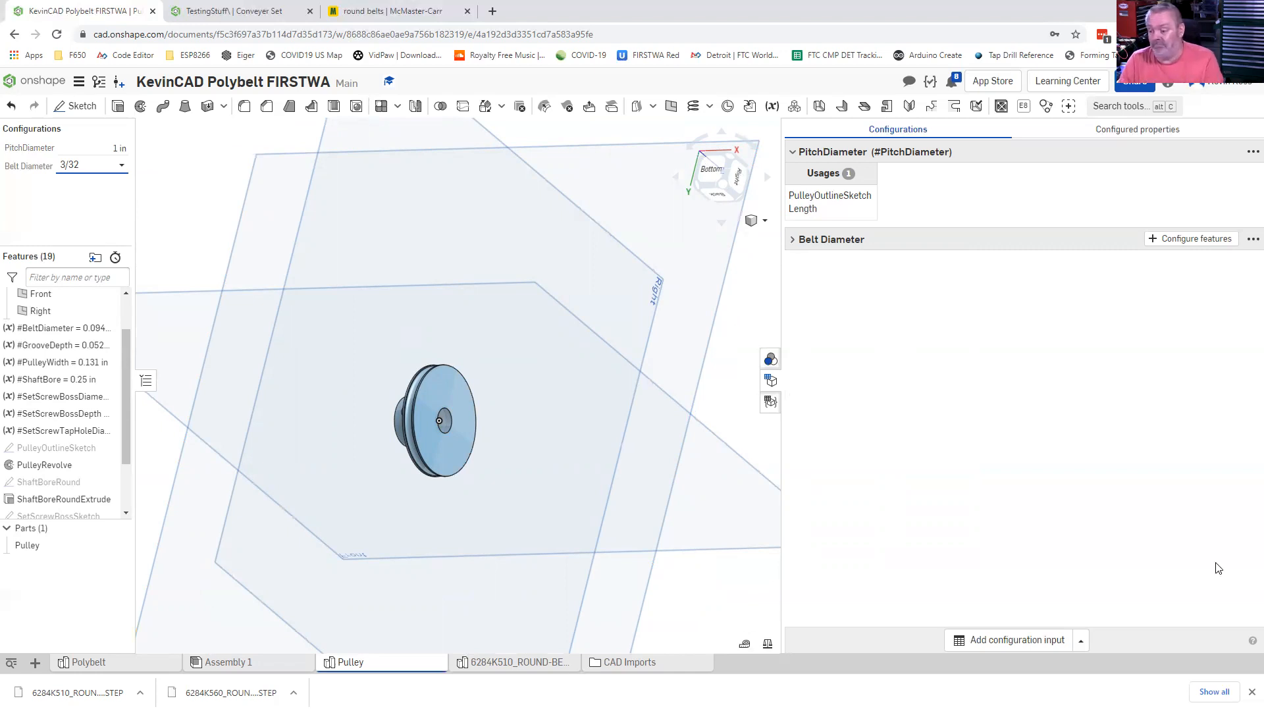
# - Add another list-type configuration input and name it Shaft Bore
pyautogui.click(1081, 642)
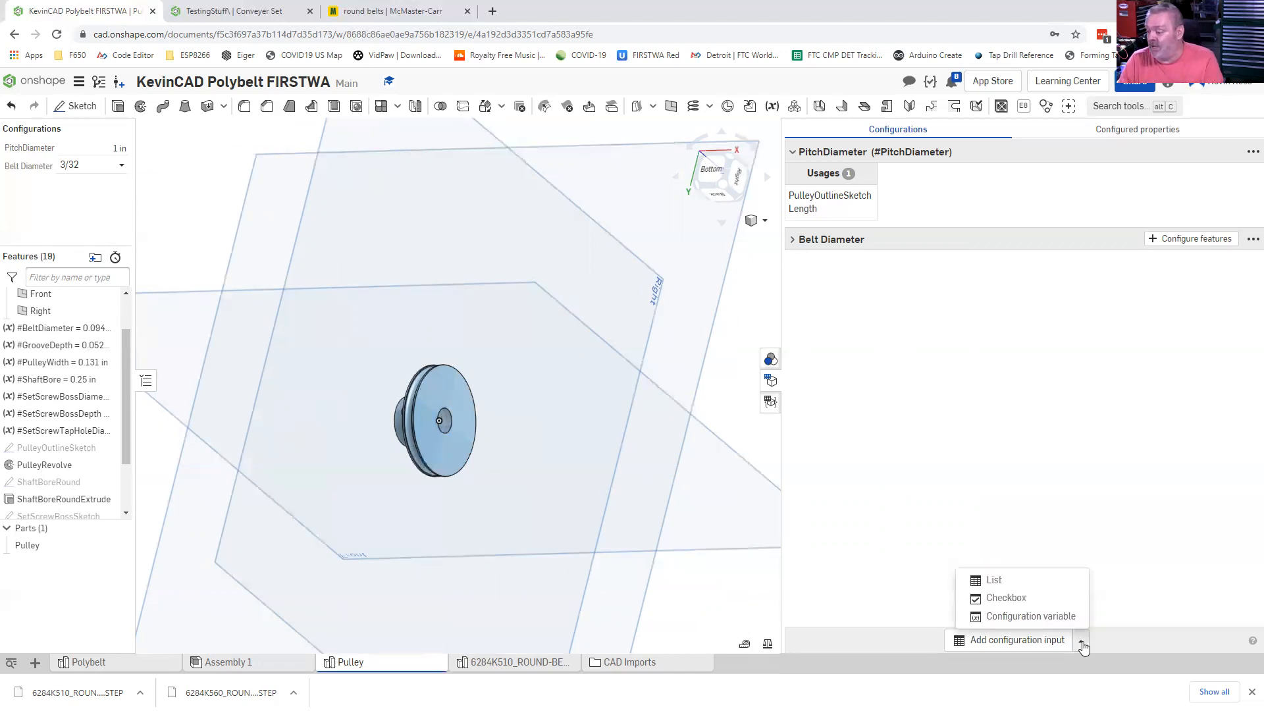
pyautogui.click(1019, 582)
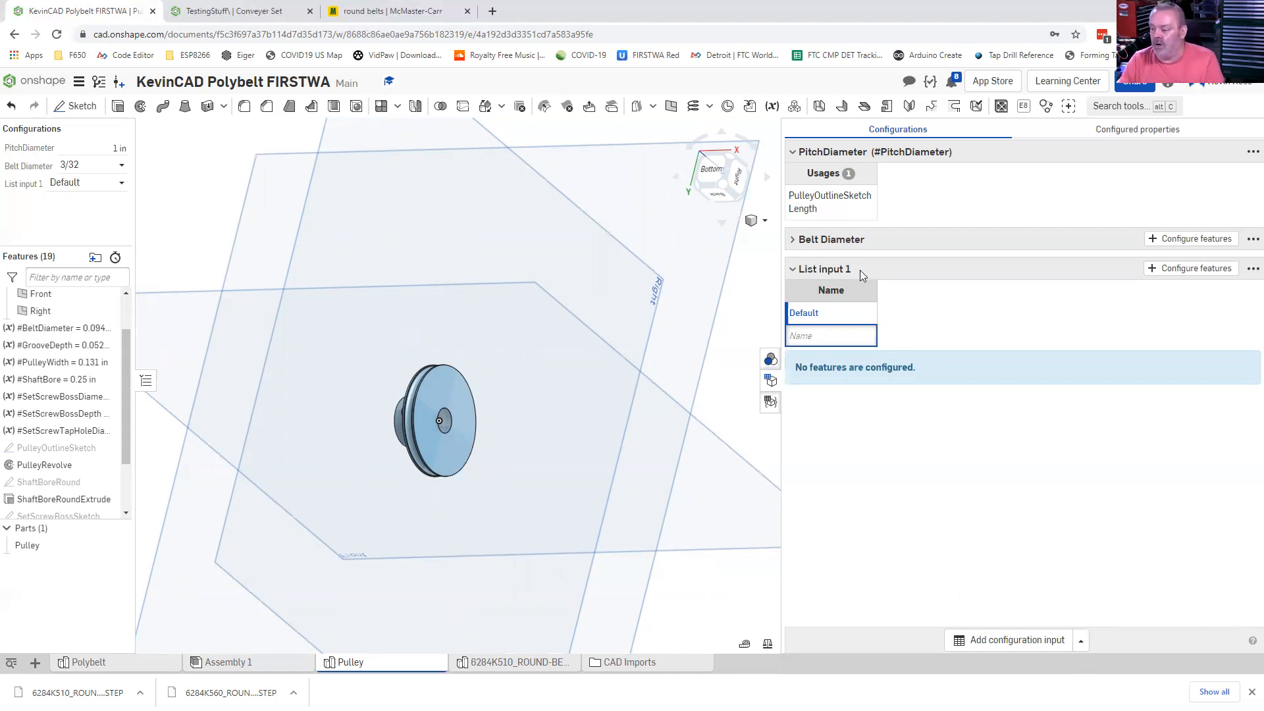
pyautogui.click(840, 268)
pyautogui.doubleClick(883, 275)
pyautogui.write('Shaft Bor')
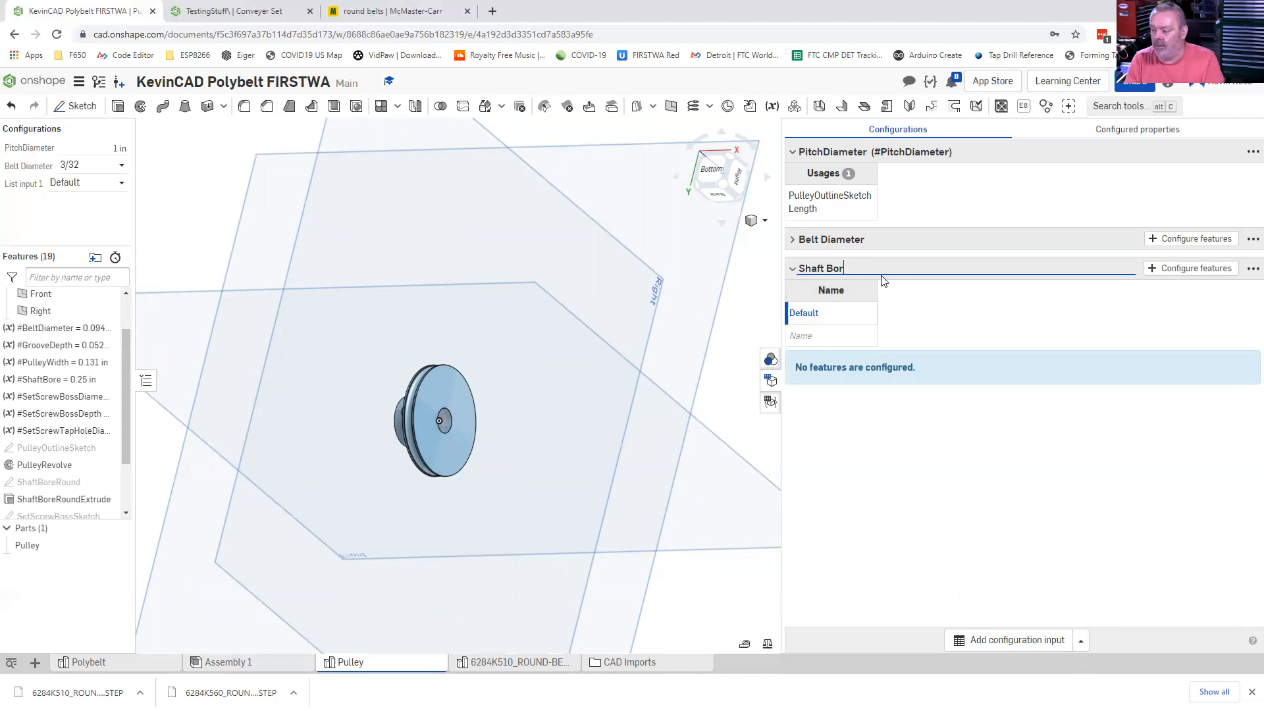
pyautogui.write('e')
pyautogui.press('Return')
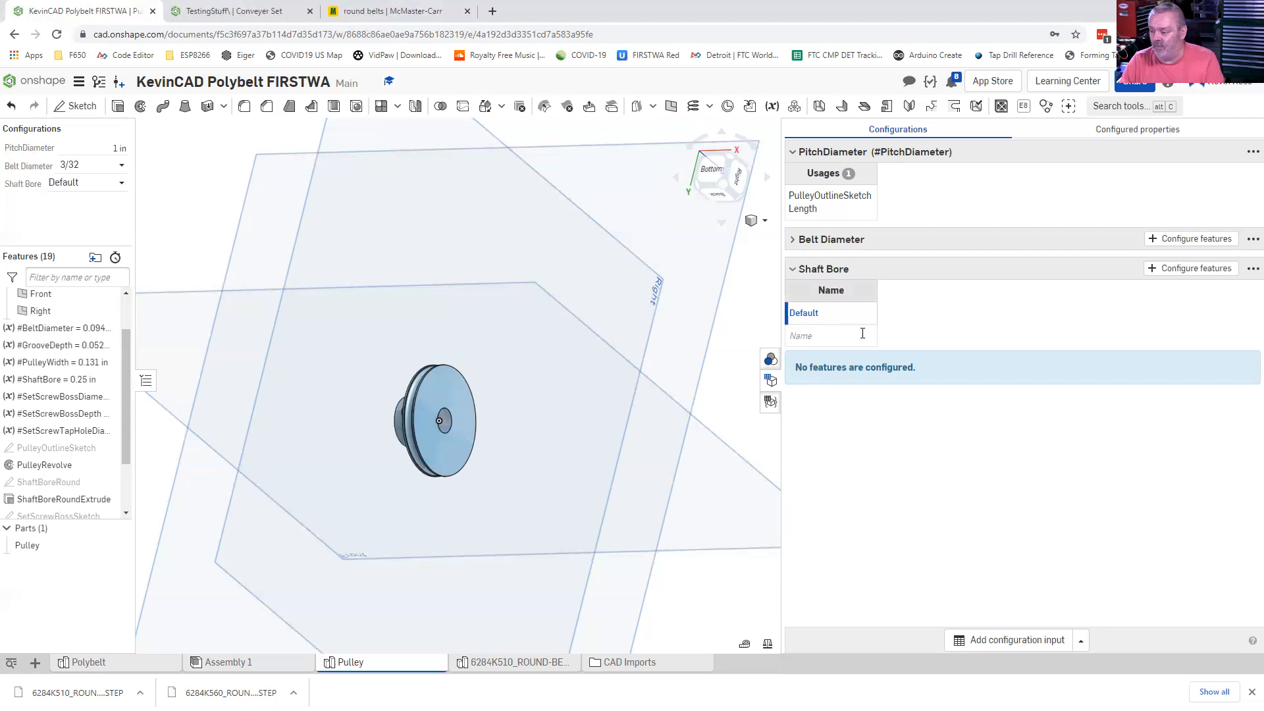
# - Configure the value of the #ShaftBore variable with the Shaft Bore list input
pyautogui.click(1176, 273)
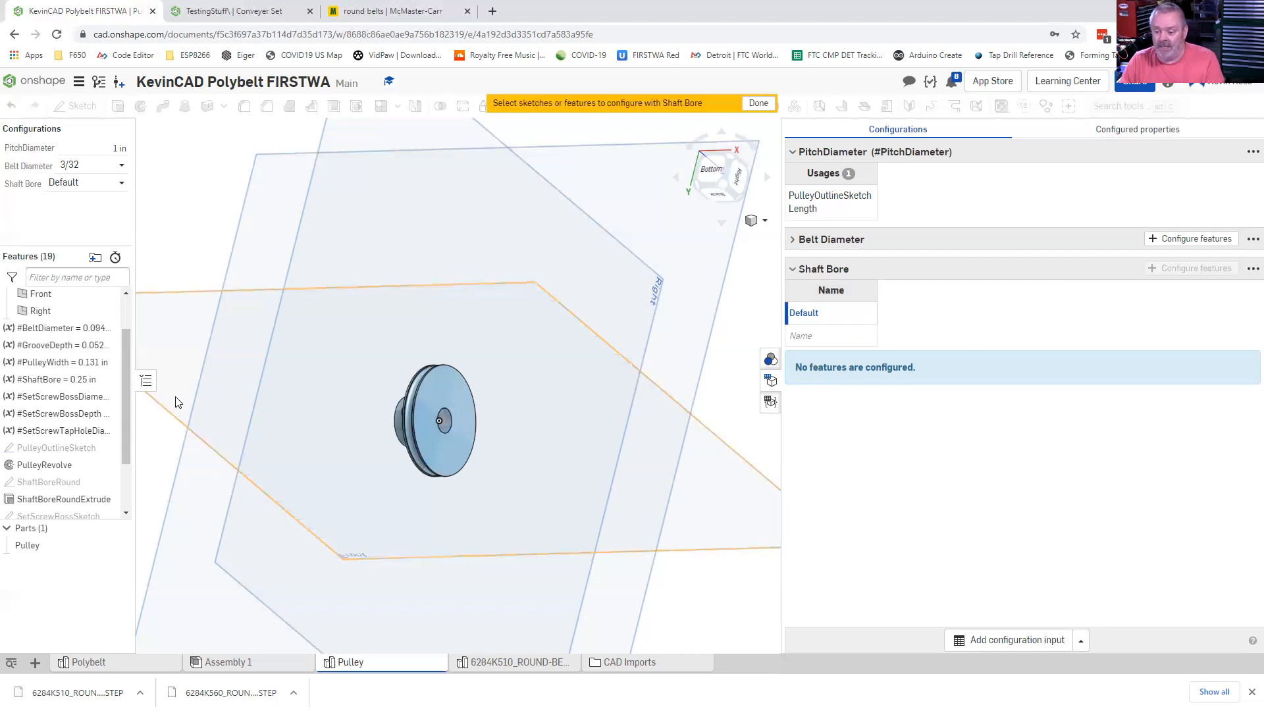
pyautogui.click(38, 385)
pyautogui.doubleClick(38, 386)
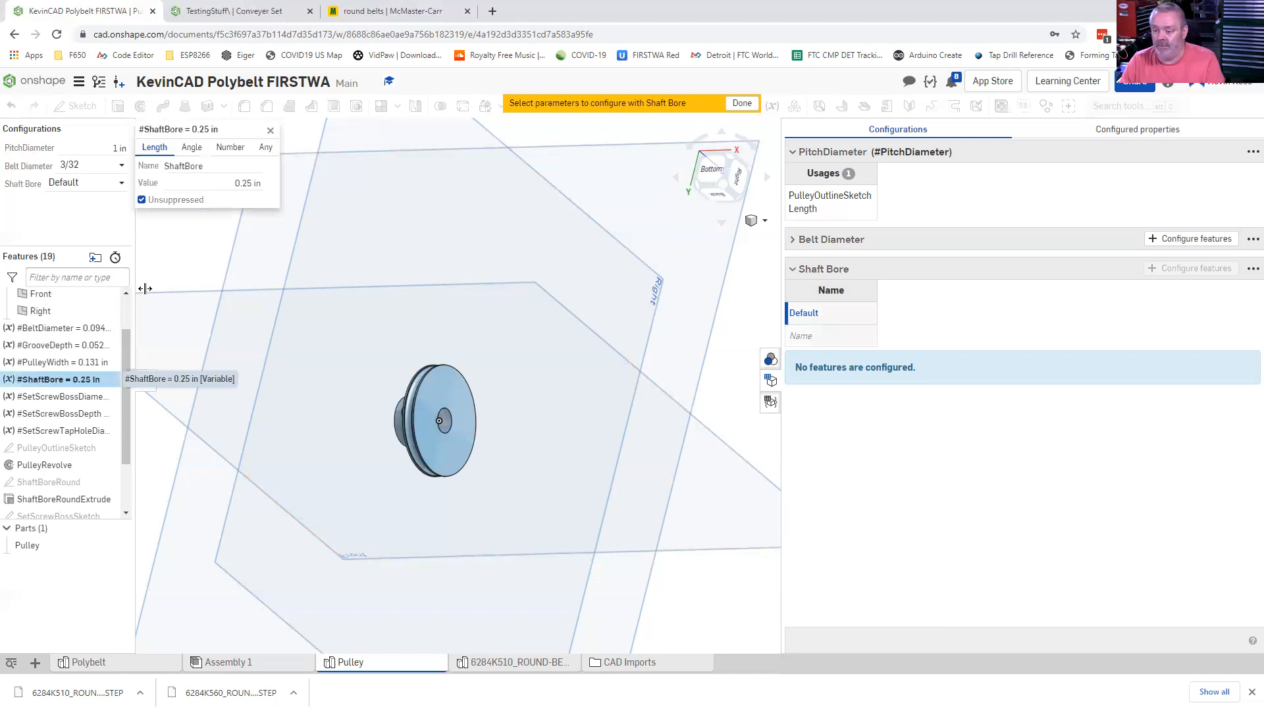
pyautogui.click(167, 187)
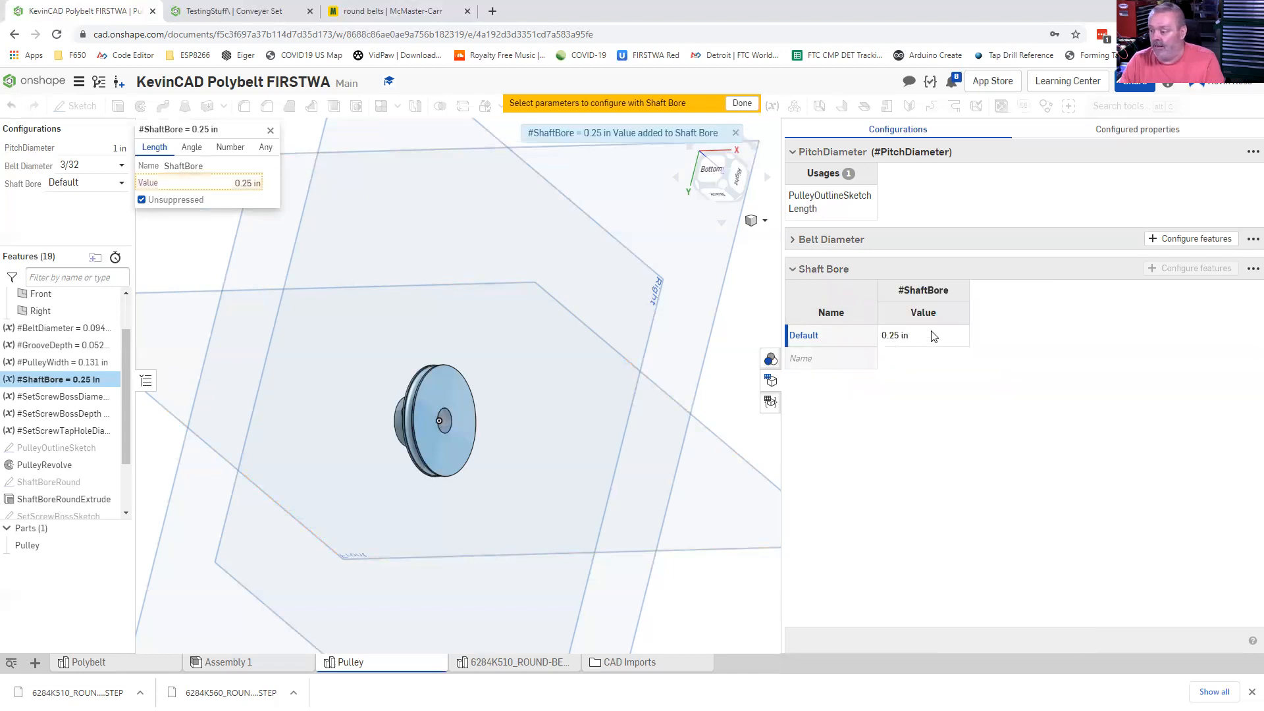
pyautogui.click(1021, 393)
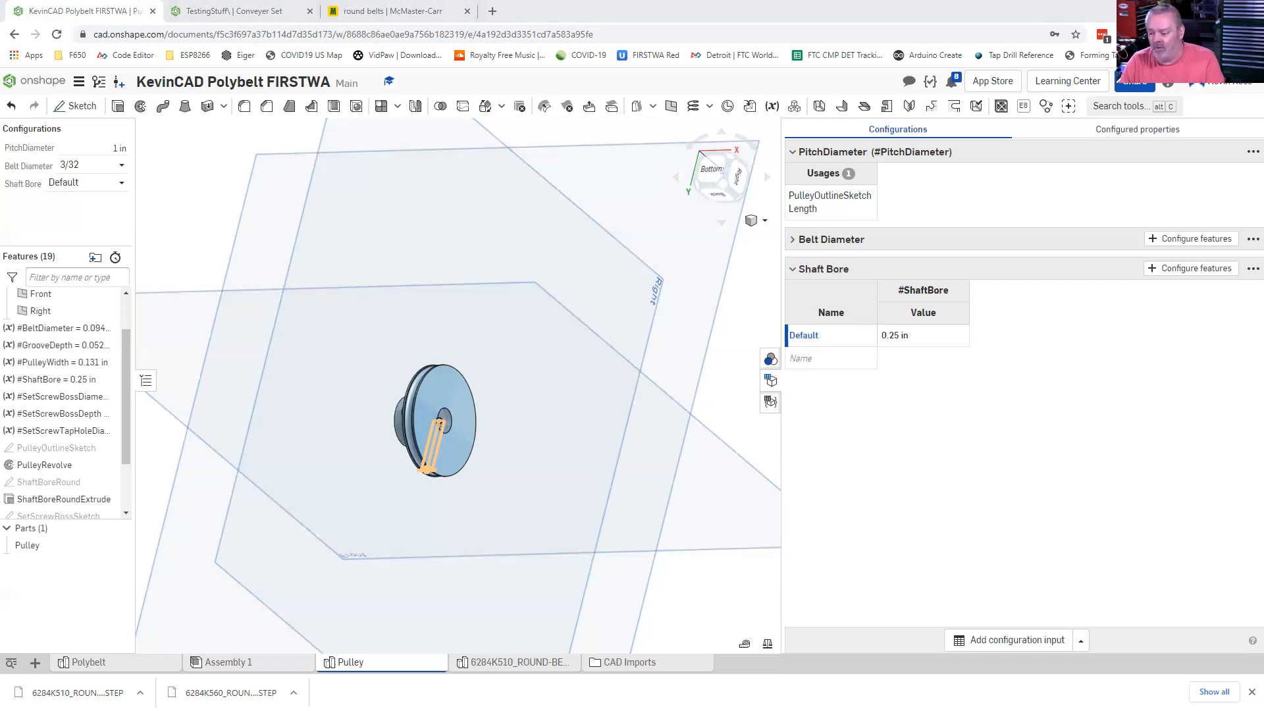
# - Consult the Excel bore table, rename the Default row of the Shaft Bore table to 3/16 Round and set its value to .1875 in
pyautogui.hotkey('alt', 'Tab')
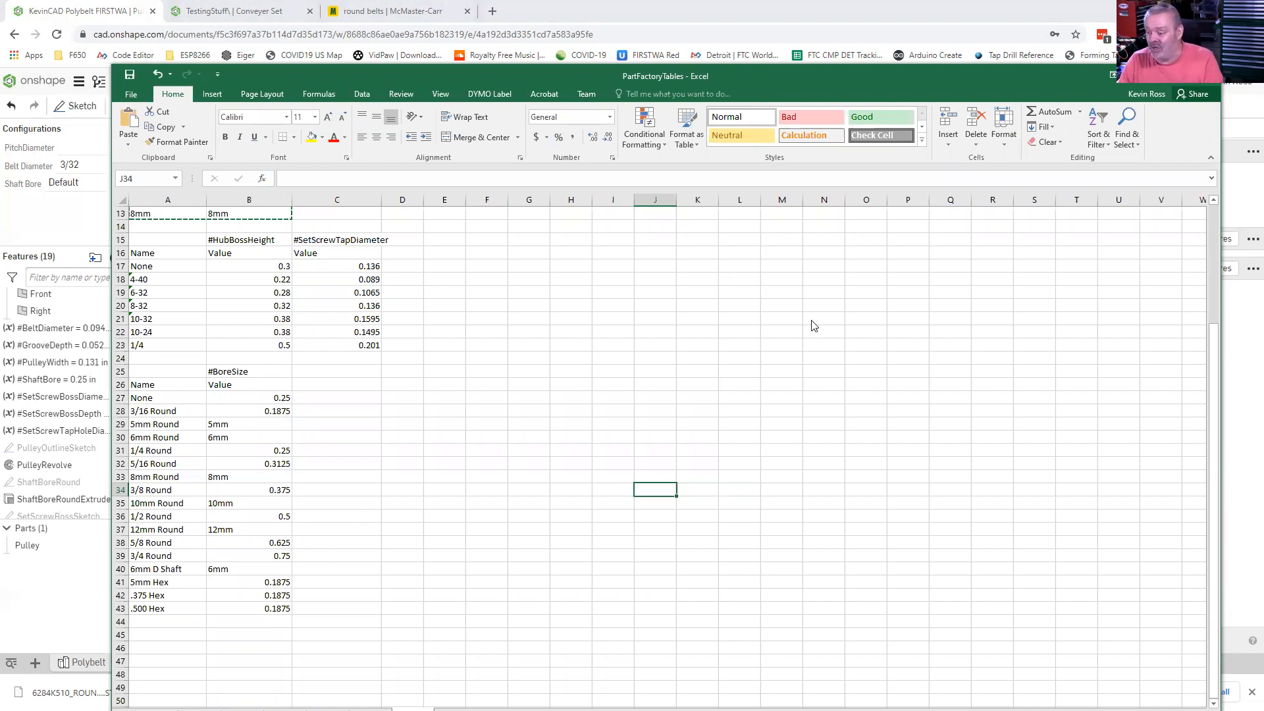
pyautogui.hotkey('alt', 'Tab')
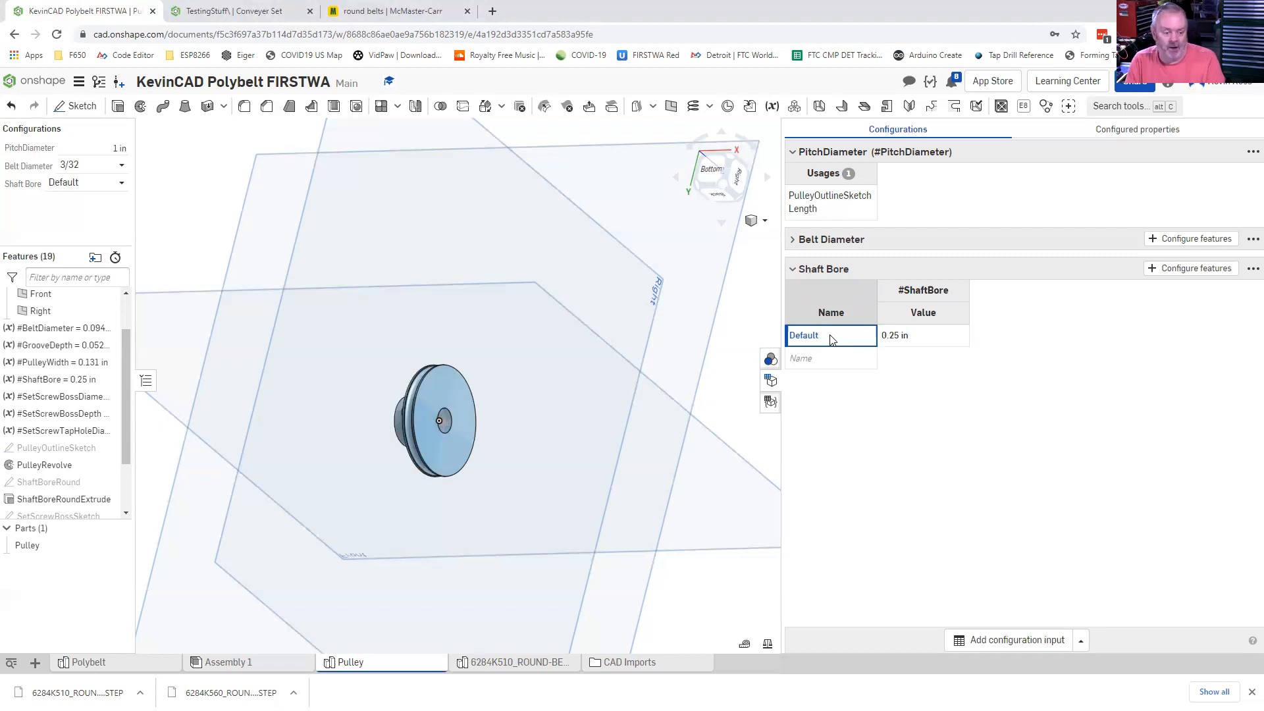
pyautogui.write('3/16 Round')
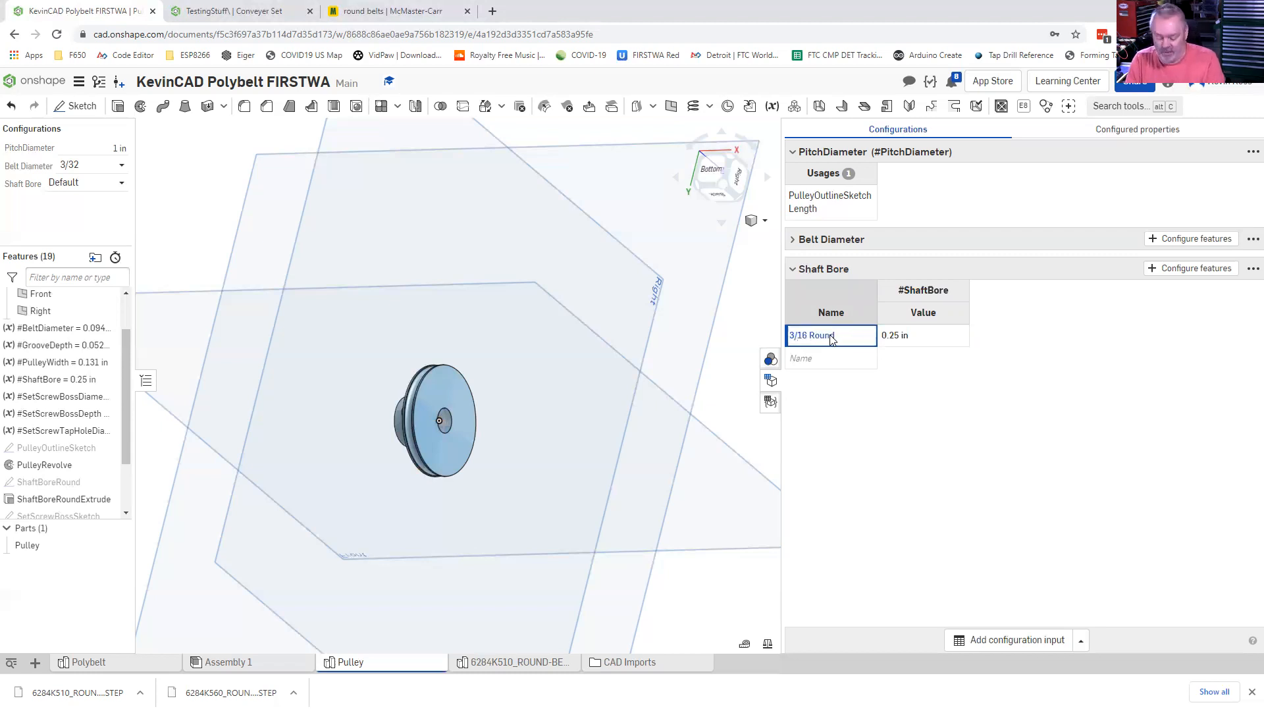
pyautogui.press('Tab')
pyautogui.write('.1875')
pyautogui.press('Tab')
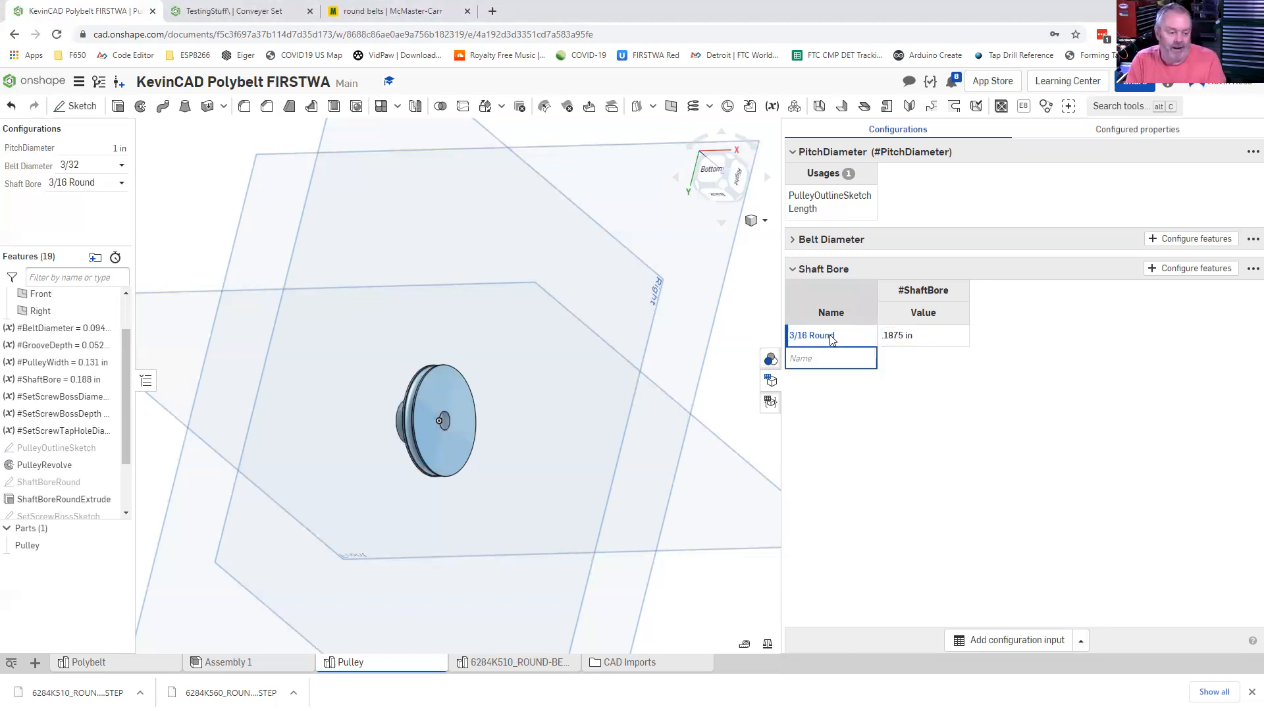
# - Add a 5mm Round row to the Shaft Bore table and set its #ShaftBore value to 5mm
pyautogui.write('5mm Ro')
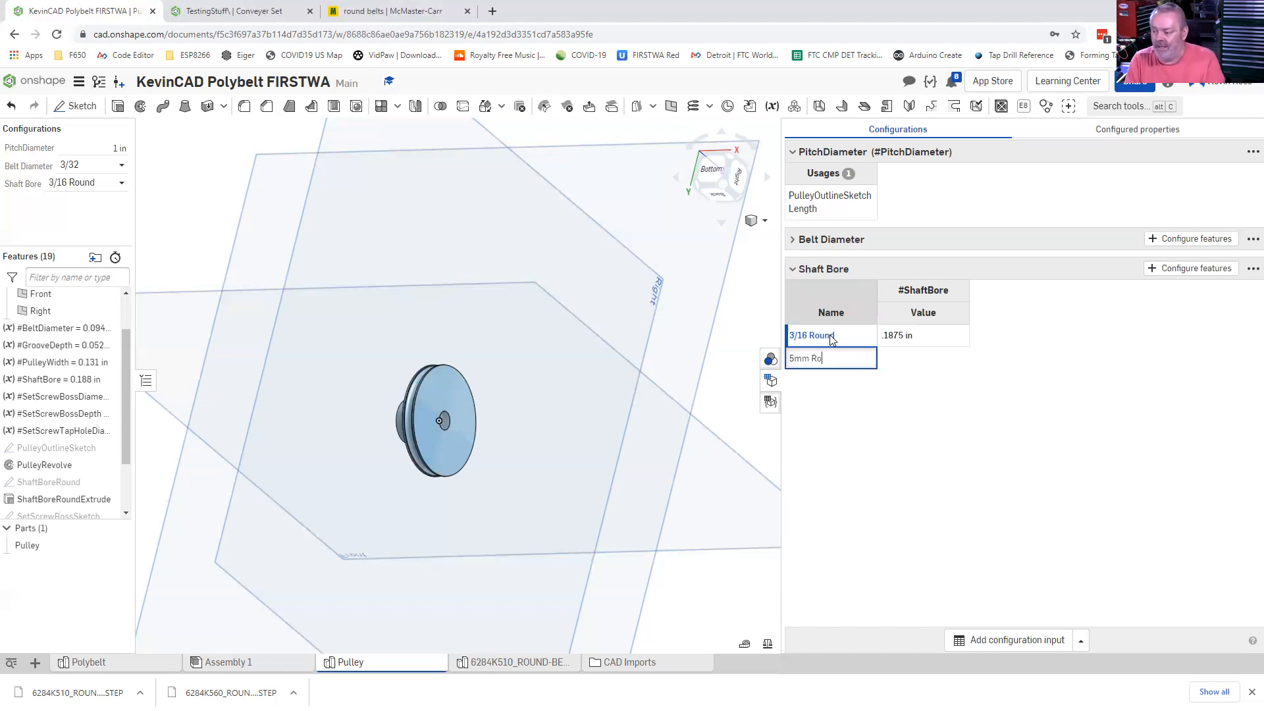
pyautogui.write('iyuund')
pyautogui.press('Return')
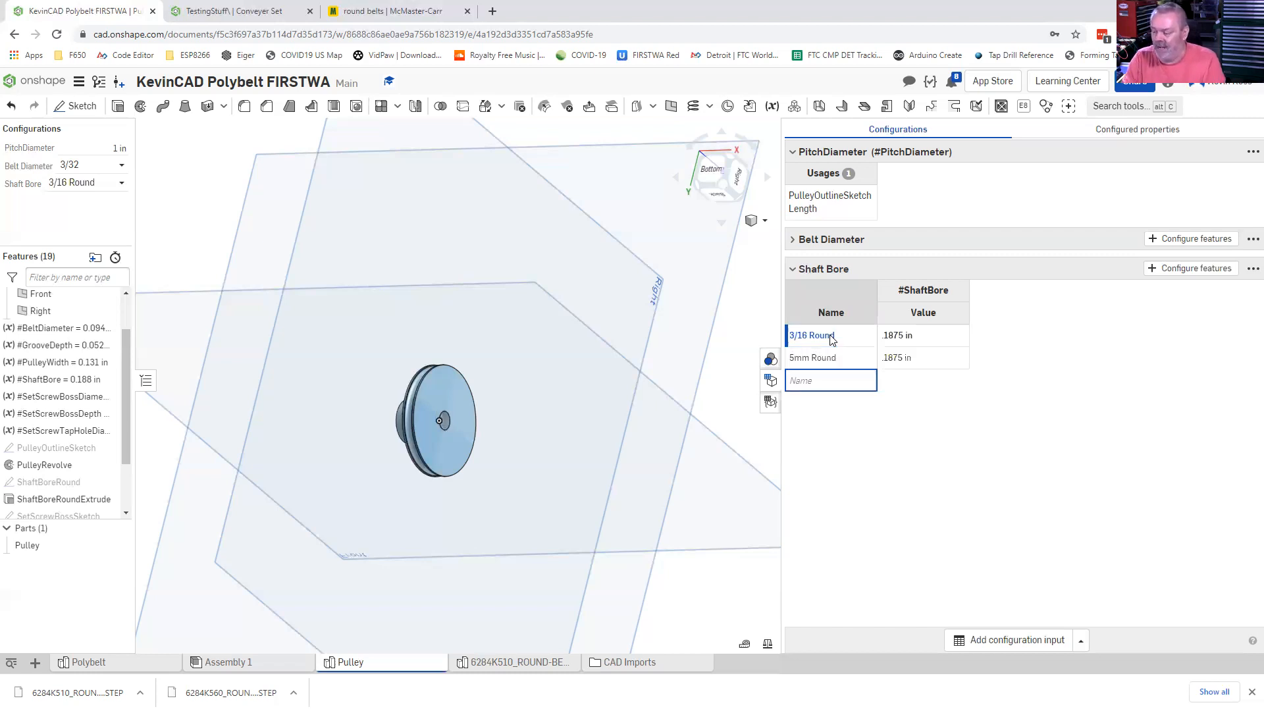
pyautogui.click(913, 364)
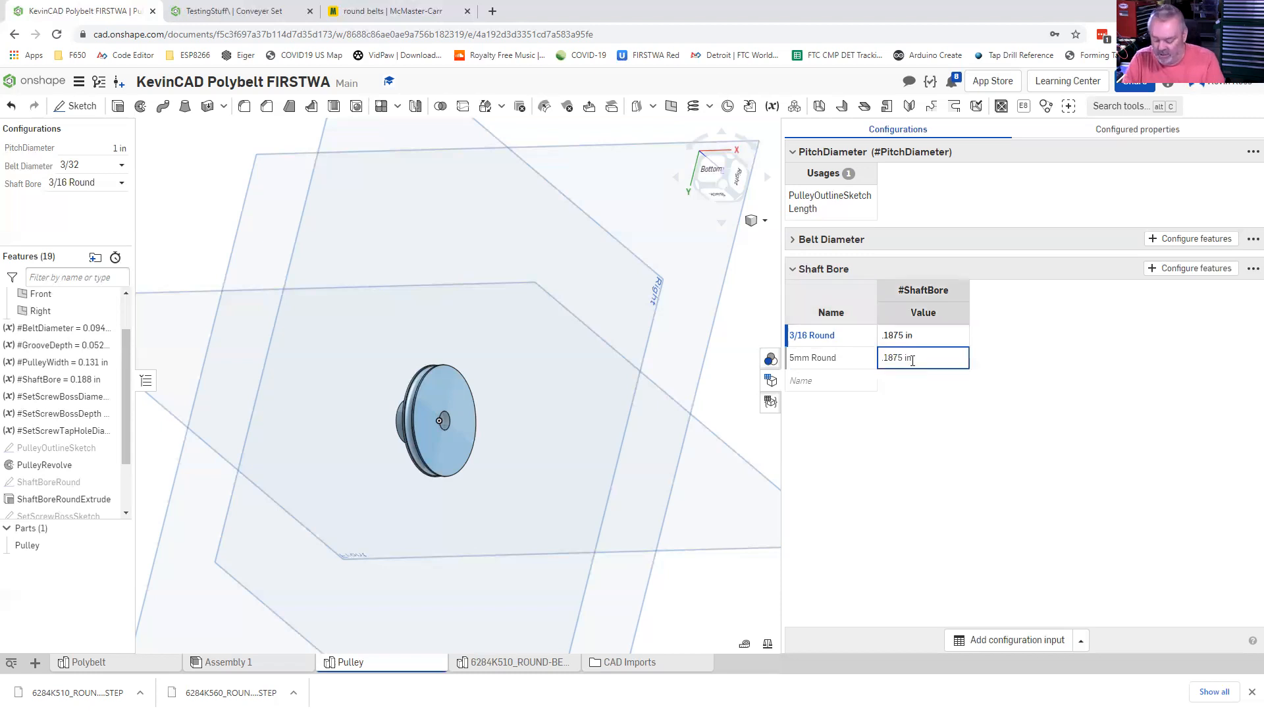
pyautogui.write('5mm')
pyautogui.press('Return')
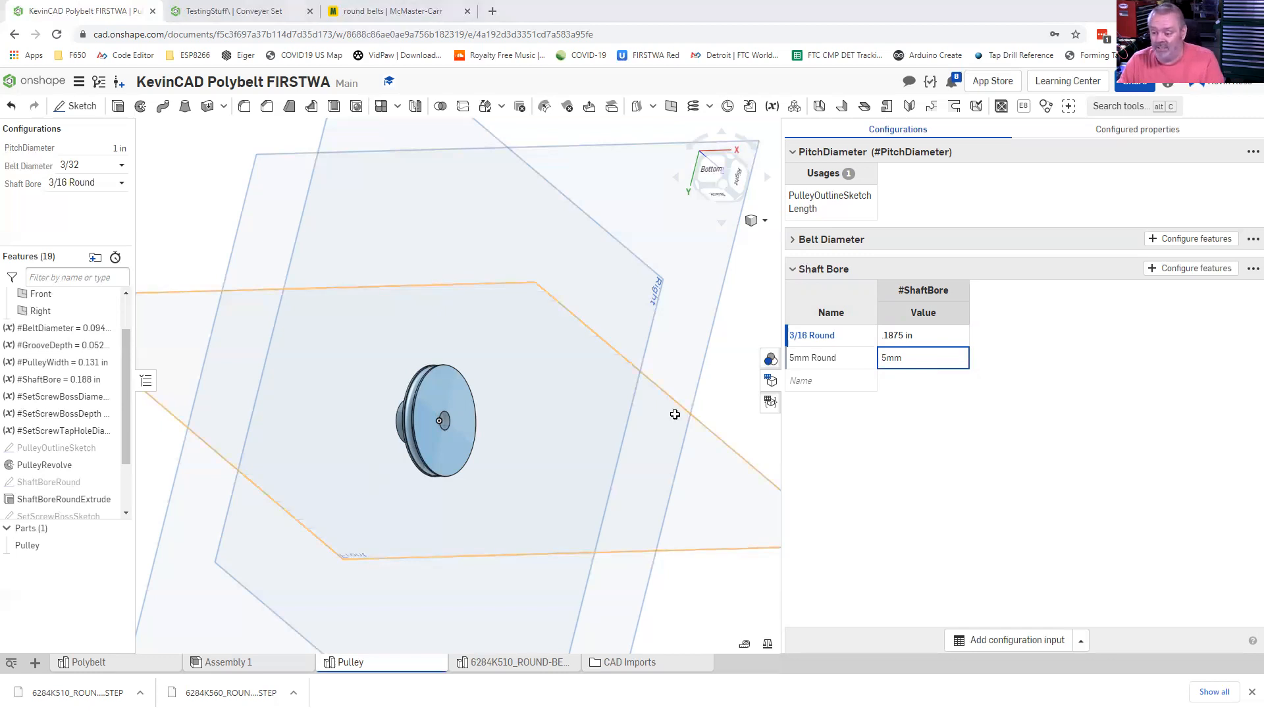
# - Switch to the PartFactoryTables workbook in Excel and copy the #BoreSize names and values in A27:B43
pyautogui.hotkey('alt', 'Tab')
pyautogui.moveTo(198, 378); pyautogui.dragTo(294, 591)
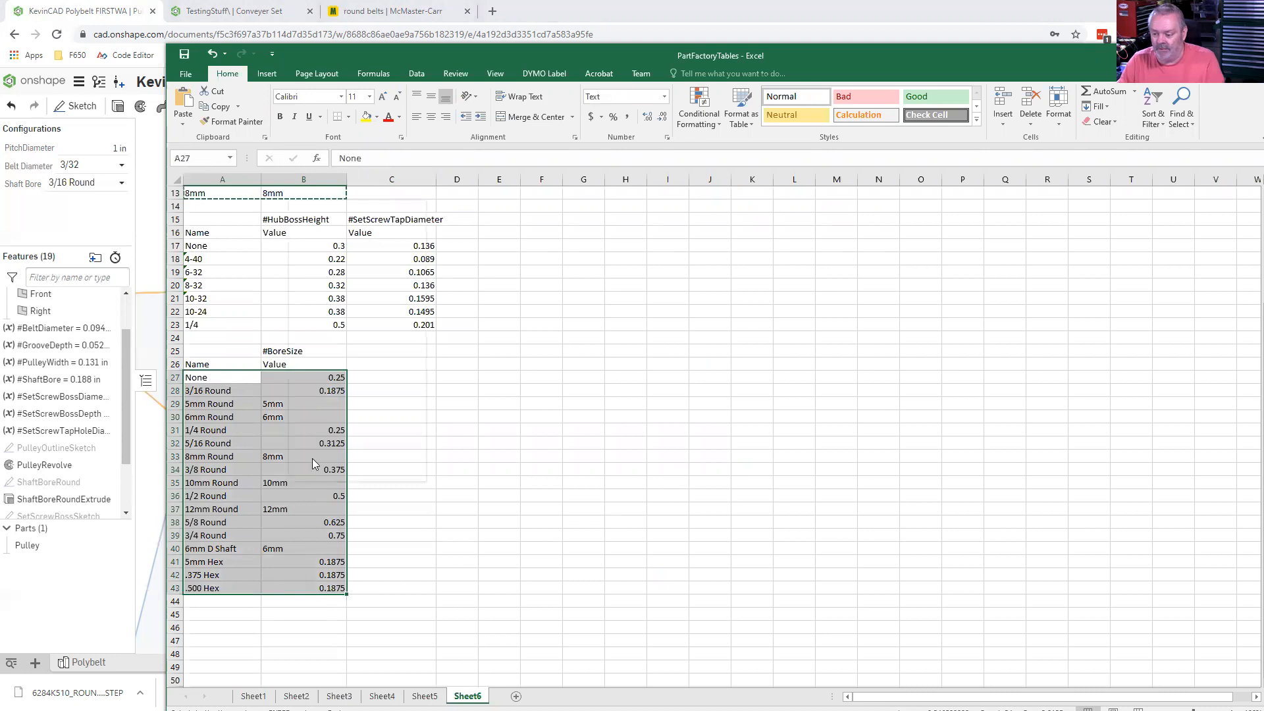
pyautogui.rightClick(290, 484)
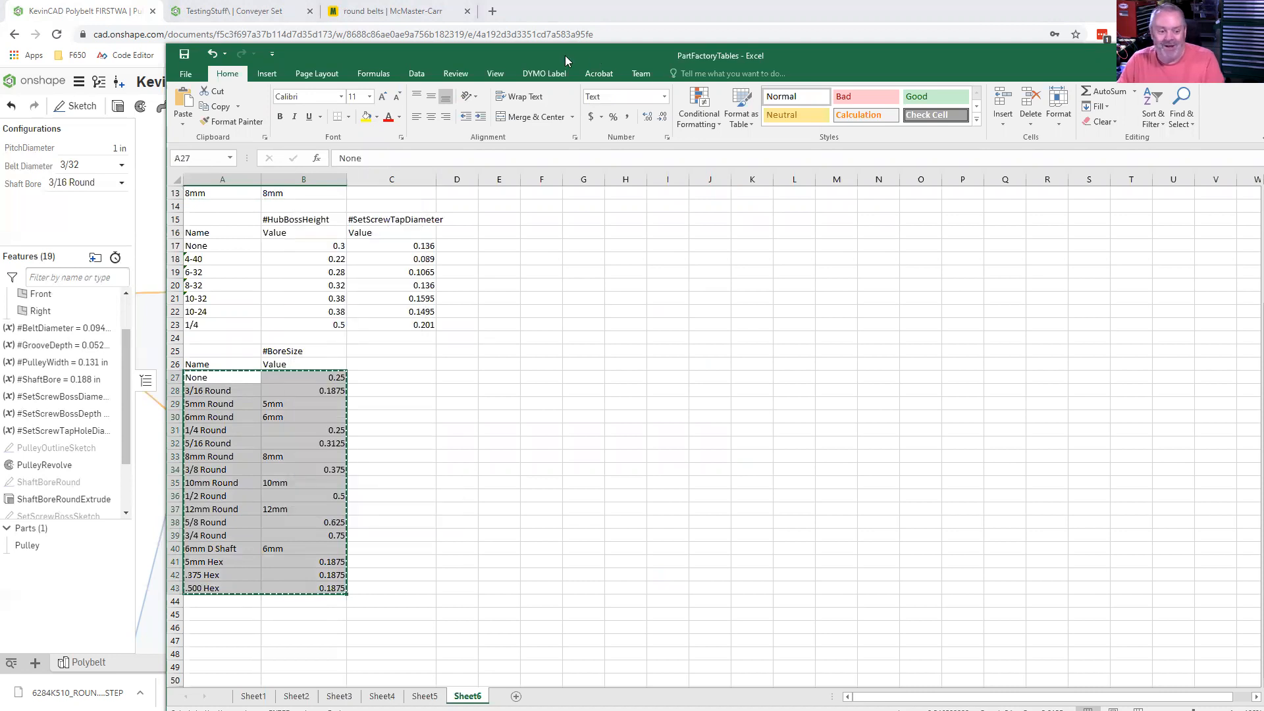
# - Return to Onshape and paste the copied bore names and values into the Shaft Bore table, starting at its first row
pyautogui.click(572, 14)
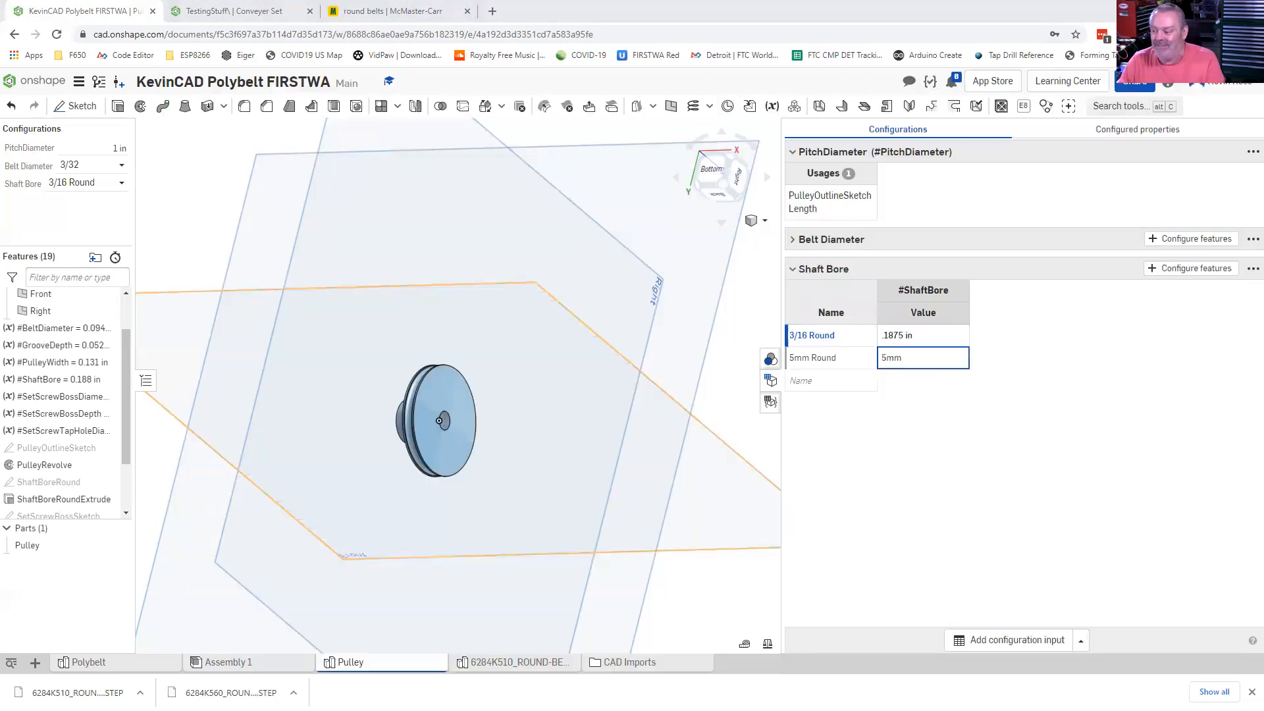
pyautogui.click(869, 380)
pyautogui.click(945, 374)
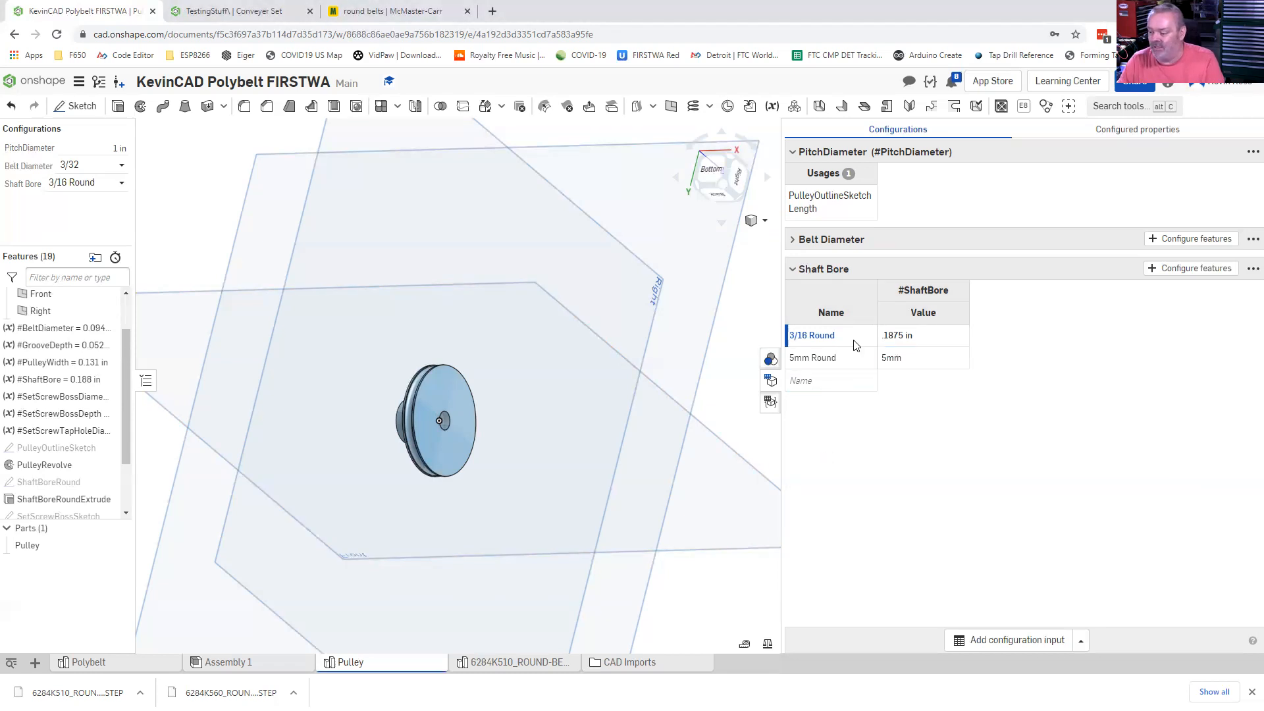
pyautogui.click(816, 338)
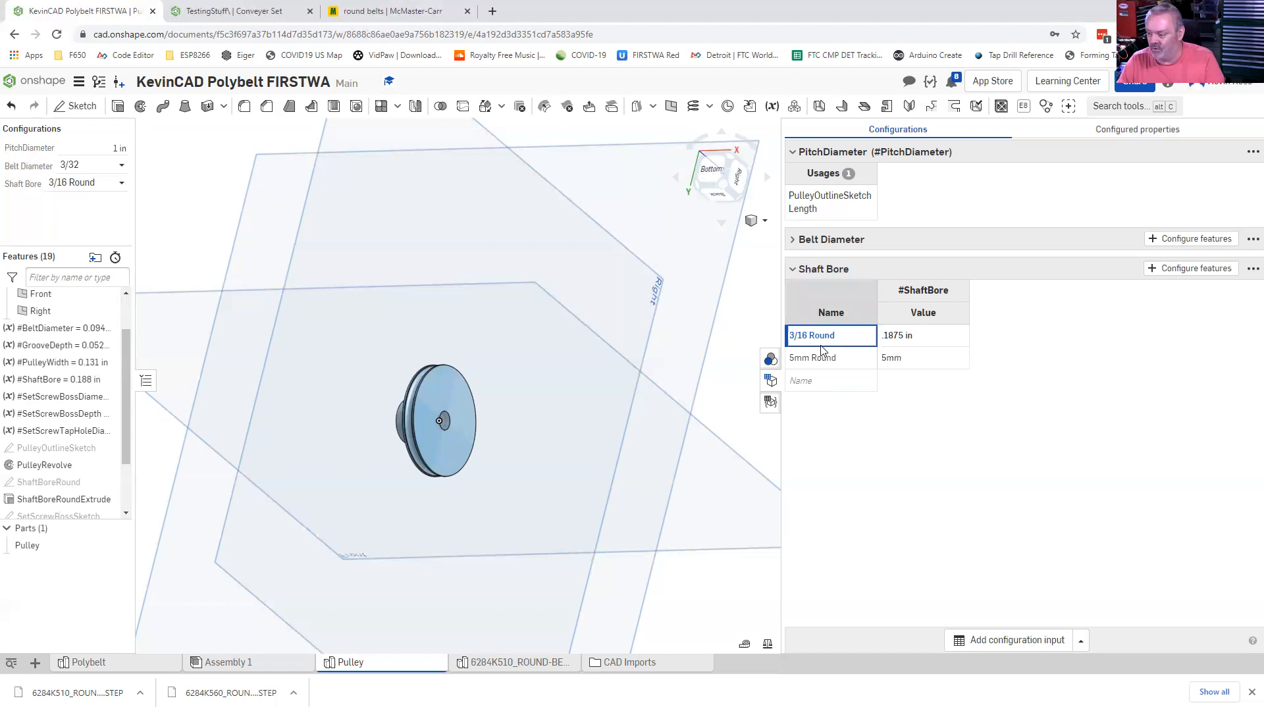
pyautogui.hotkey('ctrl', 'v')
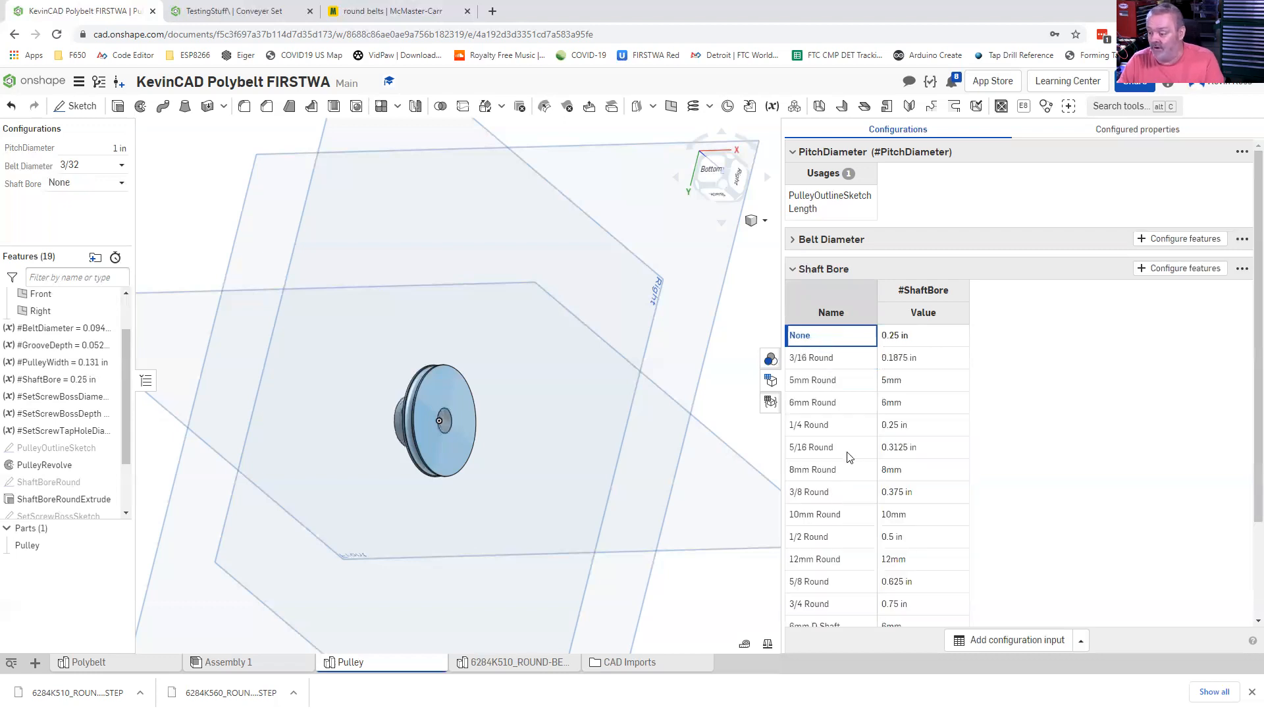
# - Delete the leftover Untitled row at the end of the Shaft Bore table
pyautogui.scroll(-2, 849, 461)
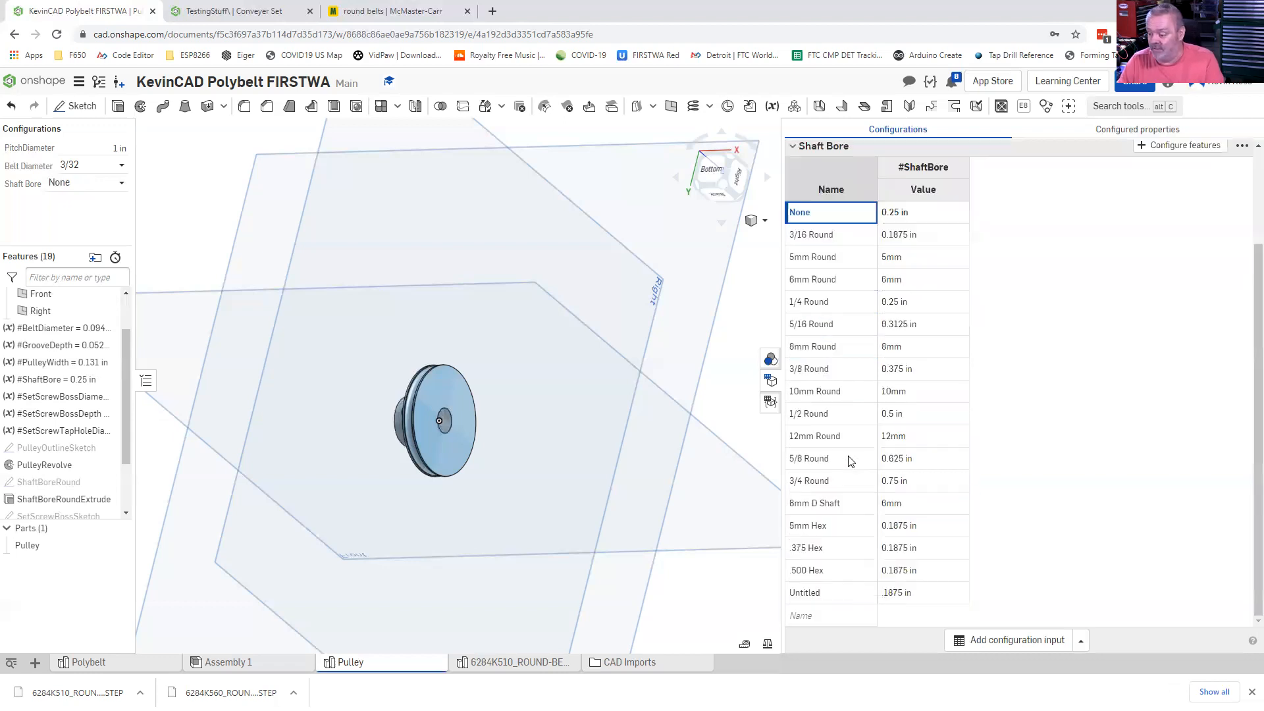
pyautogui.click(804, 594)
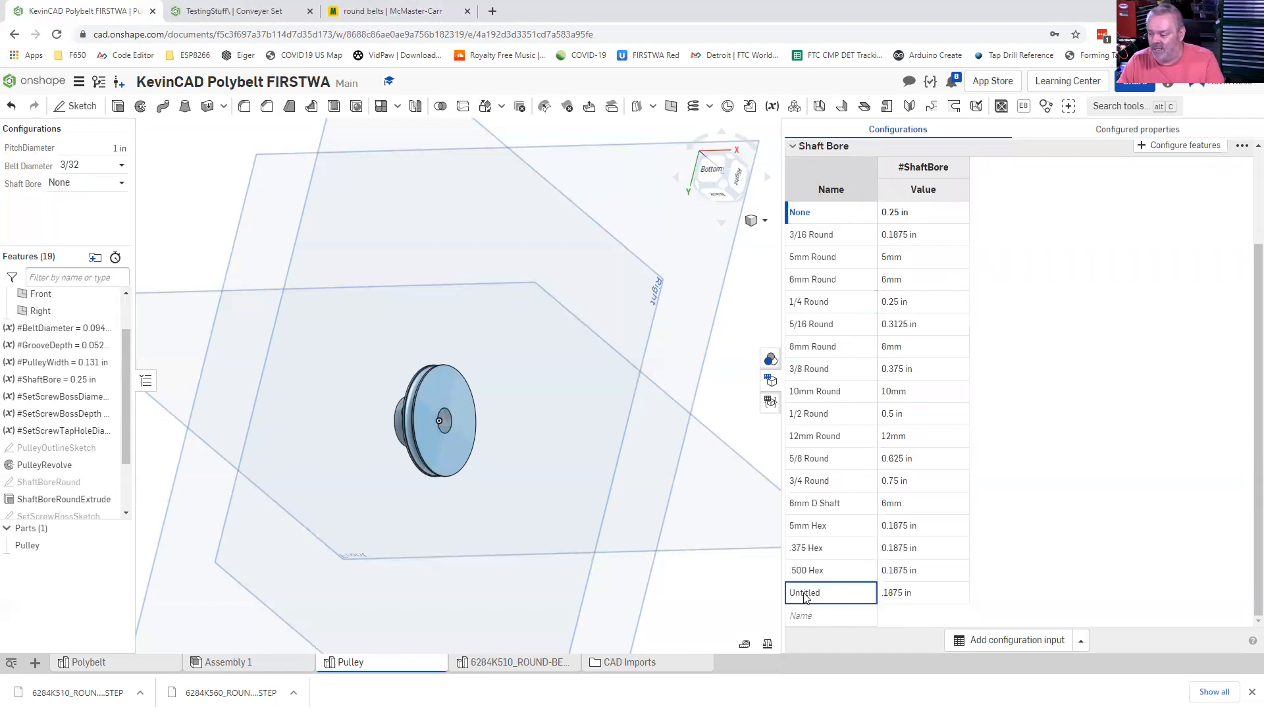
pyautogui.rightClick(806, 594)
pyautogui.click(839, 585)
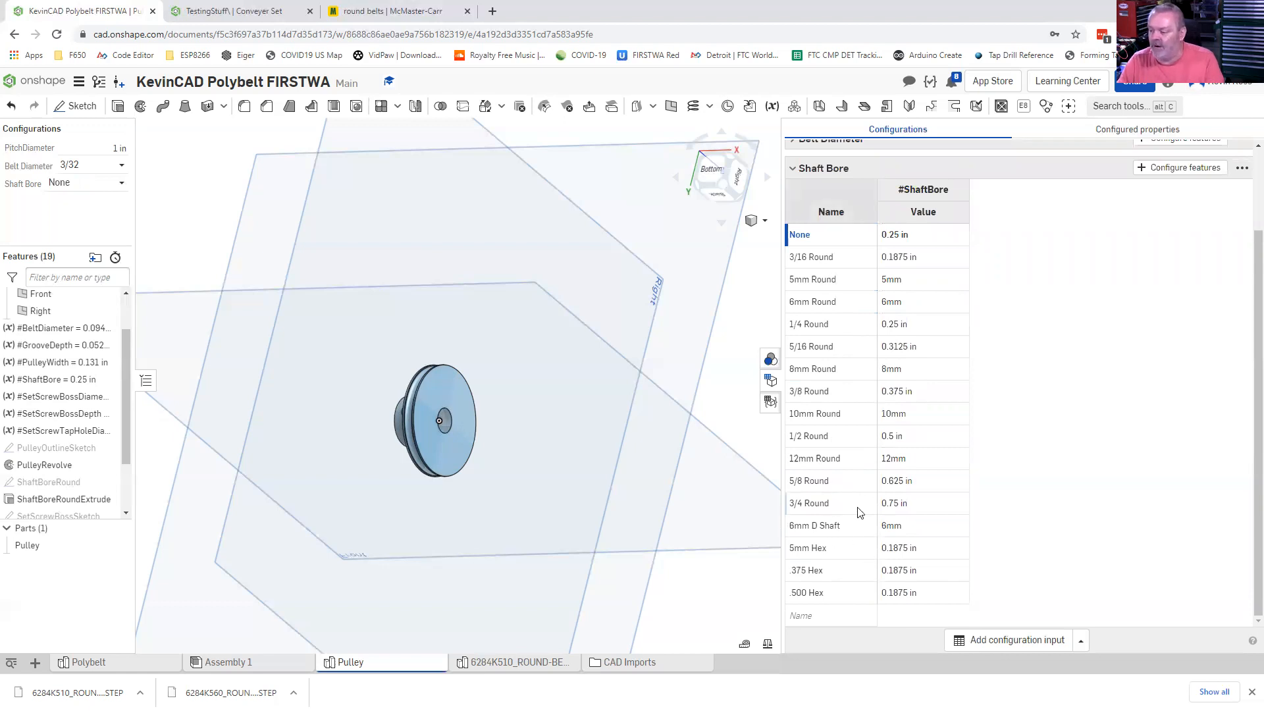
# - Review the selectable Shaft Bore sizes for the pulley, keeping None selected
pyautogui.scroll(2, 838, 382)
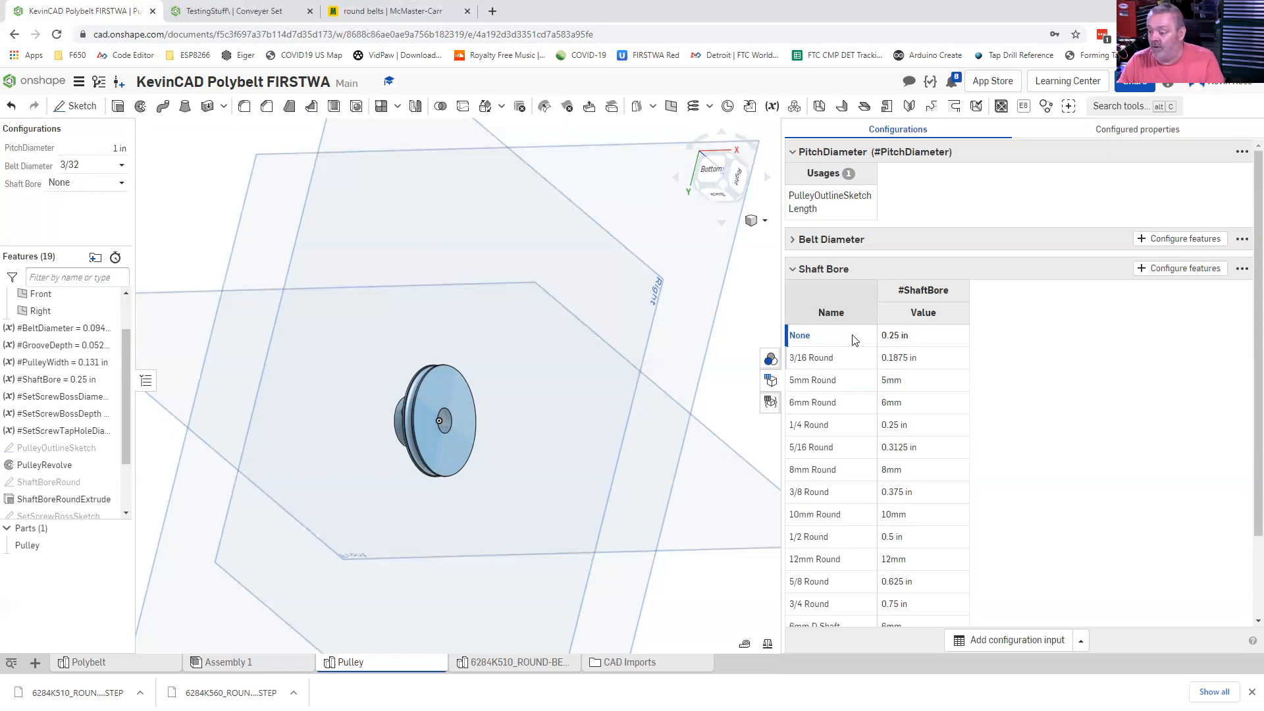
pyautogui.click(121, 182)
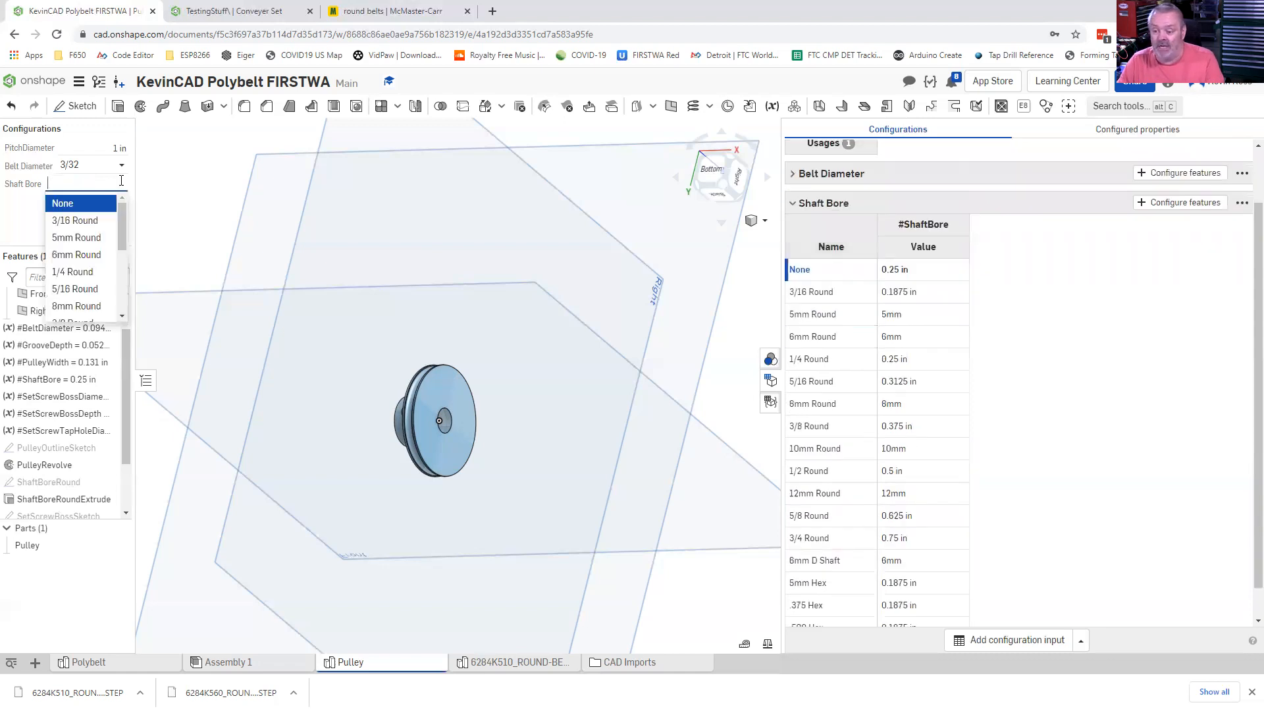
pyautogui.scroll(-5, 123, 263)
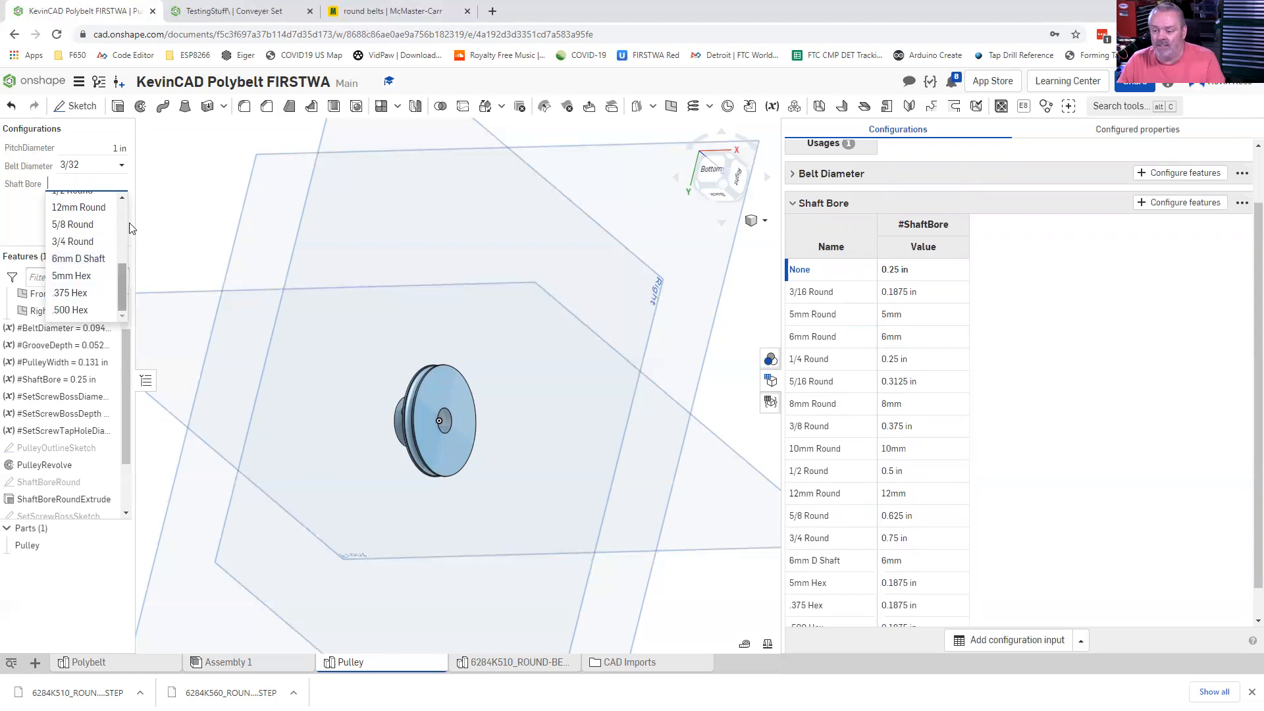
pyautogui.scroll(3, 78, 221)
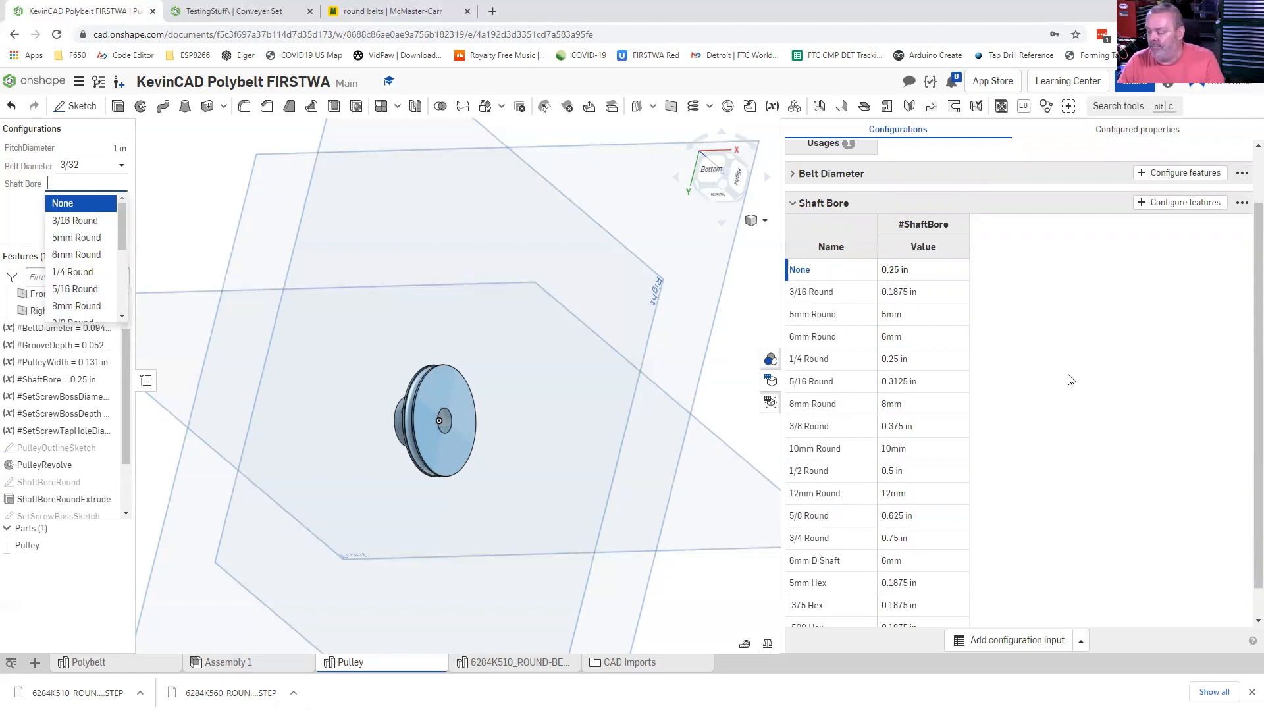
pyautogui.click(227, 361)
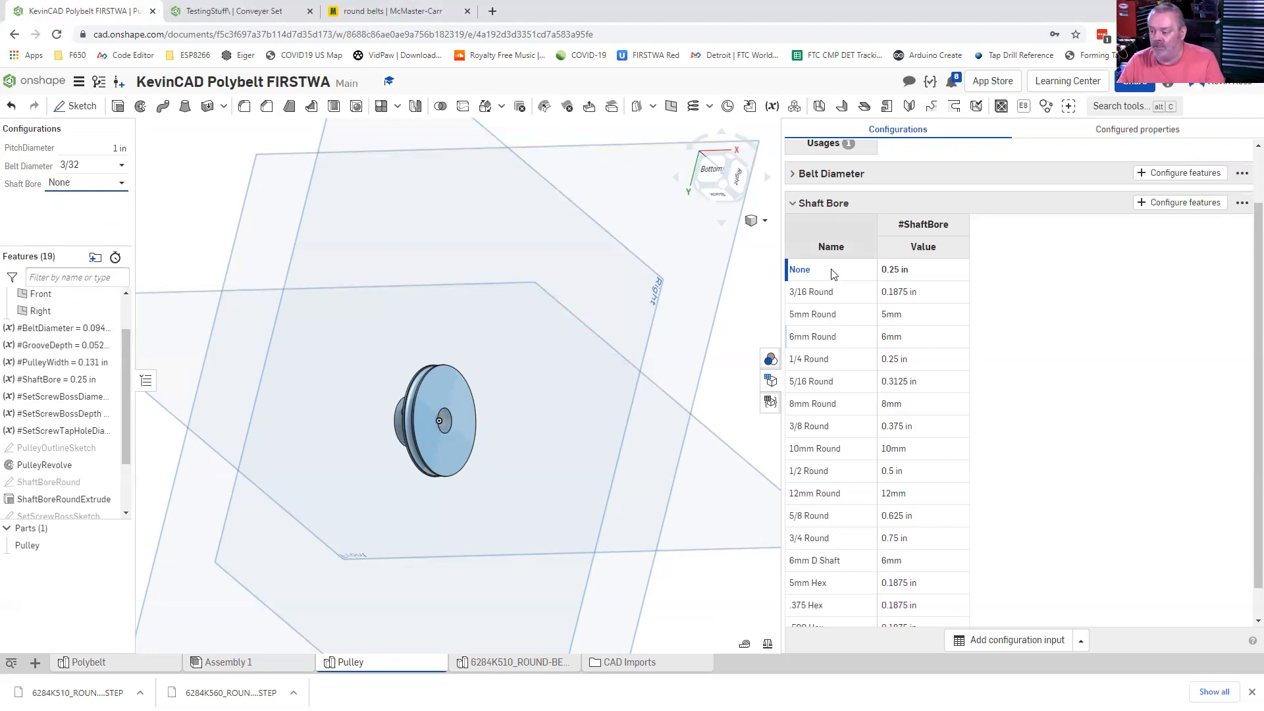
# - Configure the suppression state of the ShaftBoreRoundExtrude feature with the Shaft Bore input
pyautogui.moveTo(457, 425); pyautogui.dragTo(661, 422, button='right')
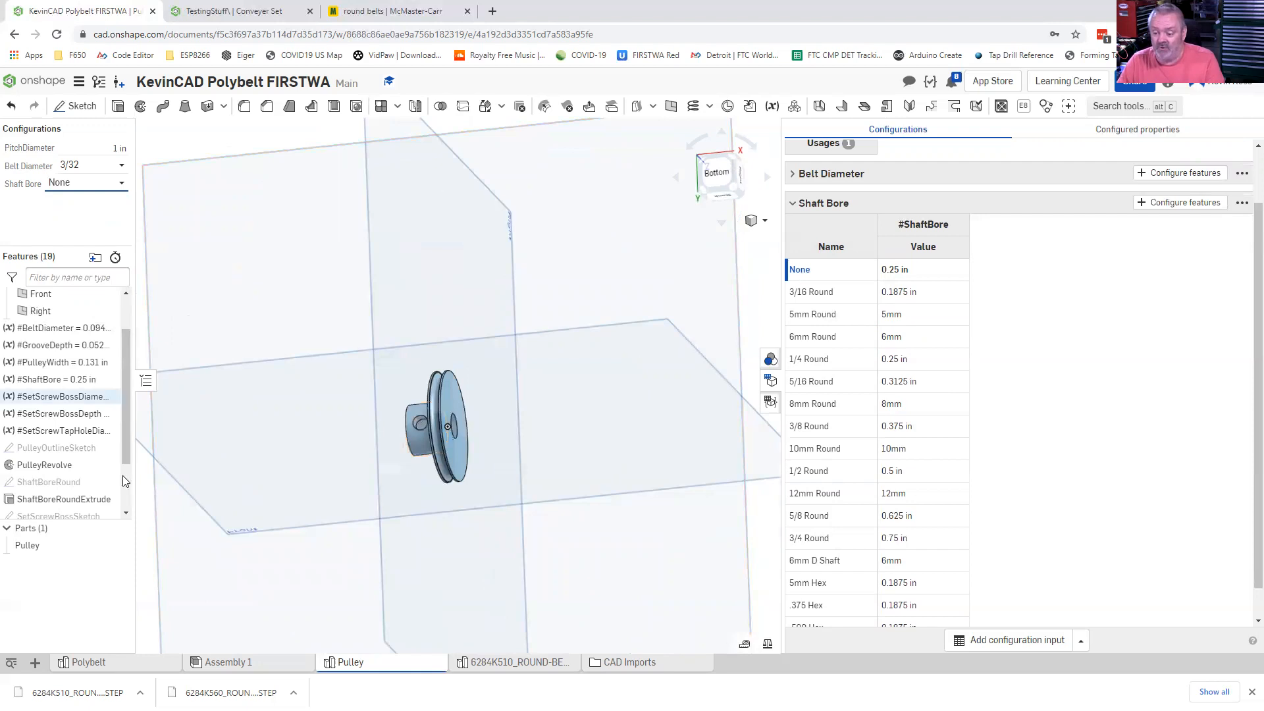
pyautogui.scroll(-2, 122, 475)
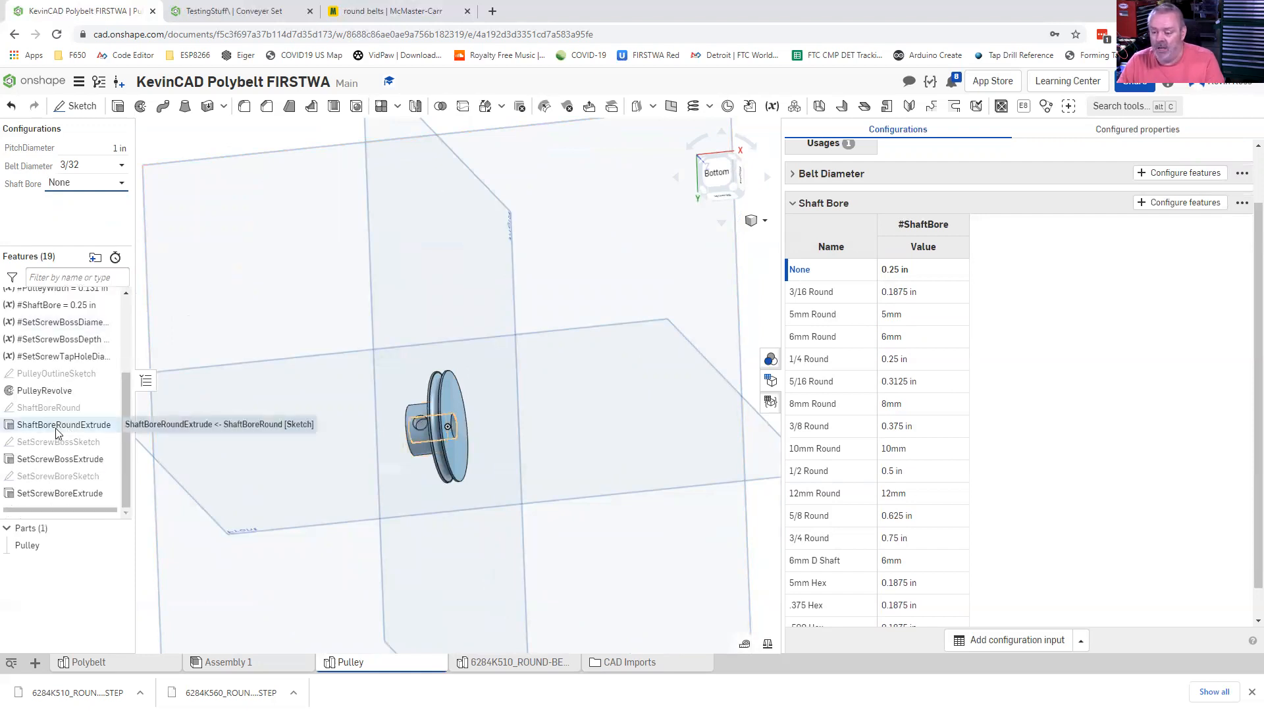
pyautogui.click(1178, 206)
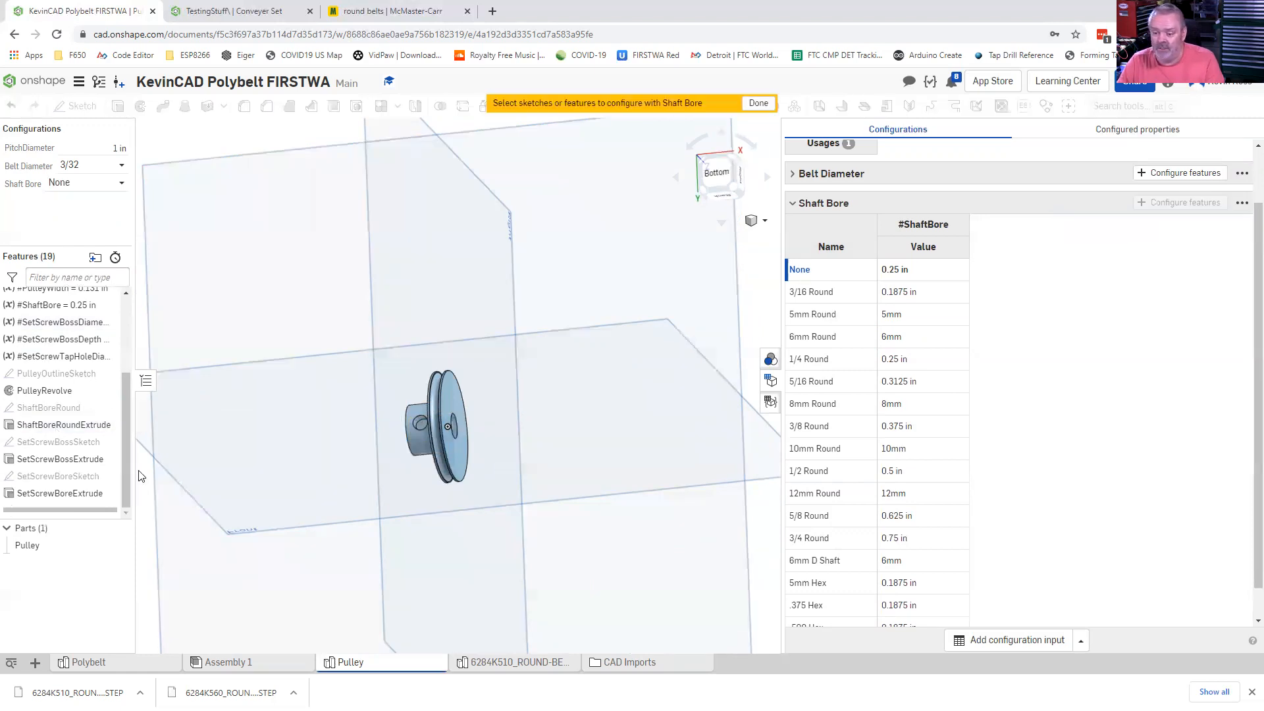
pyautogui.click(61, 425)
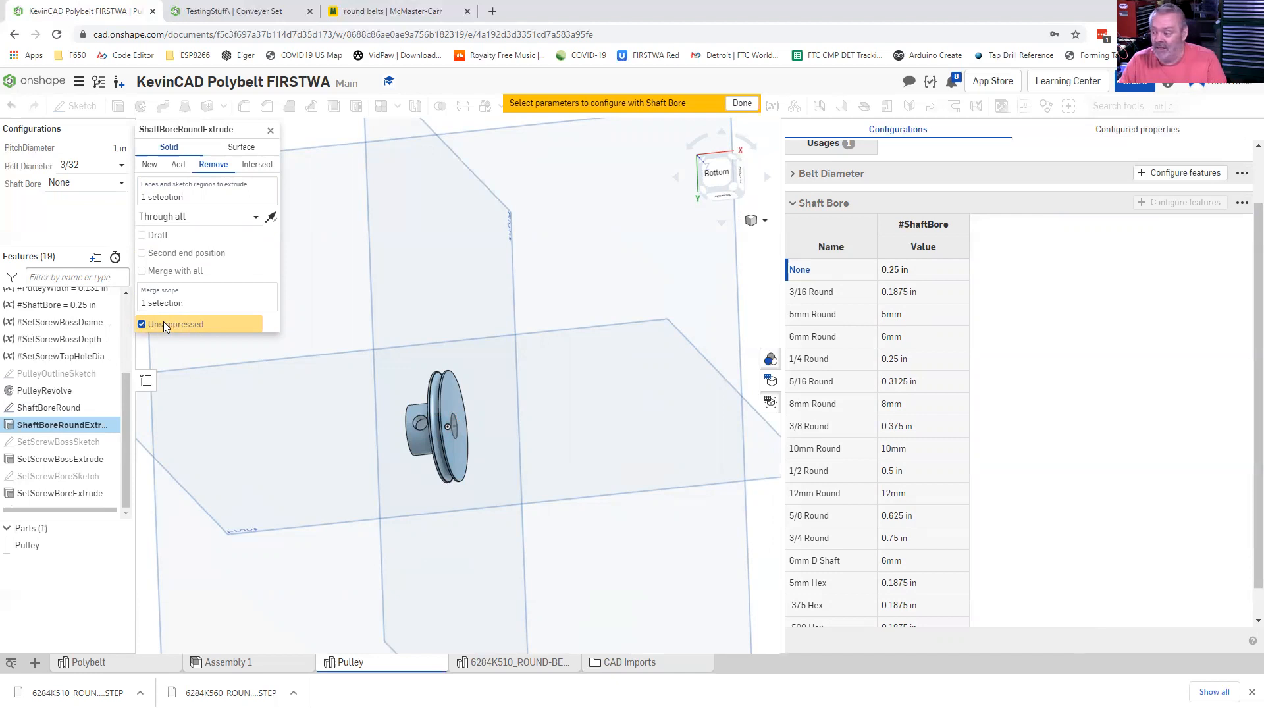
pyautogui.click(202, 323)
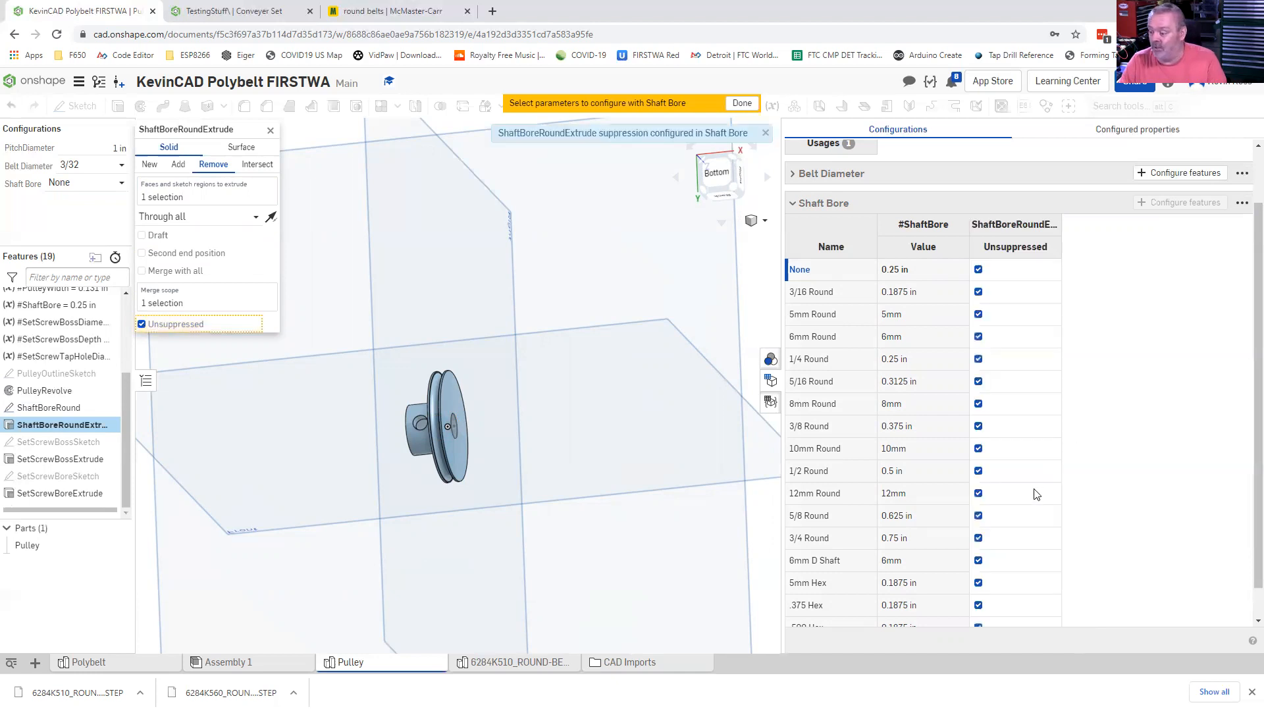
pyautogui.scroll(-1, 1017, 580)
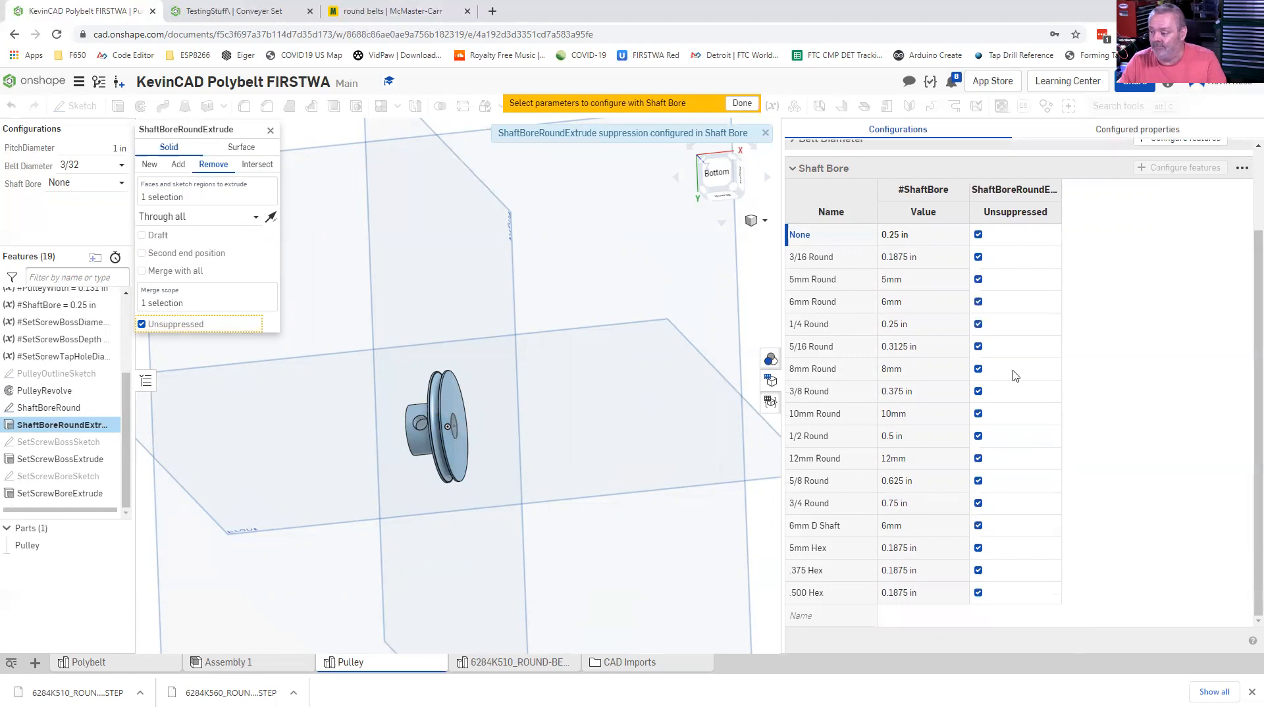
pyautogui.scroll(1, 1014, 372)
pyautogui.scroll(2, 965, 424)
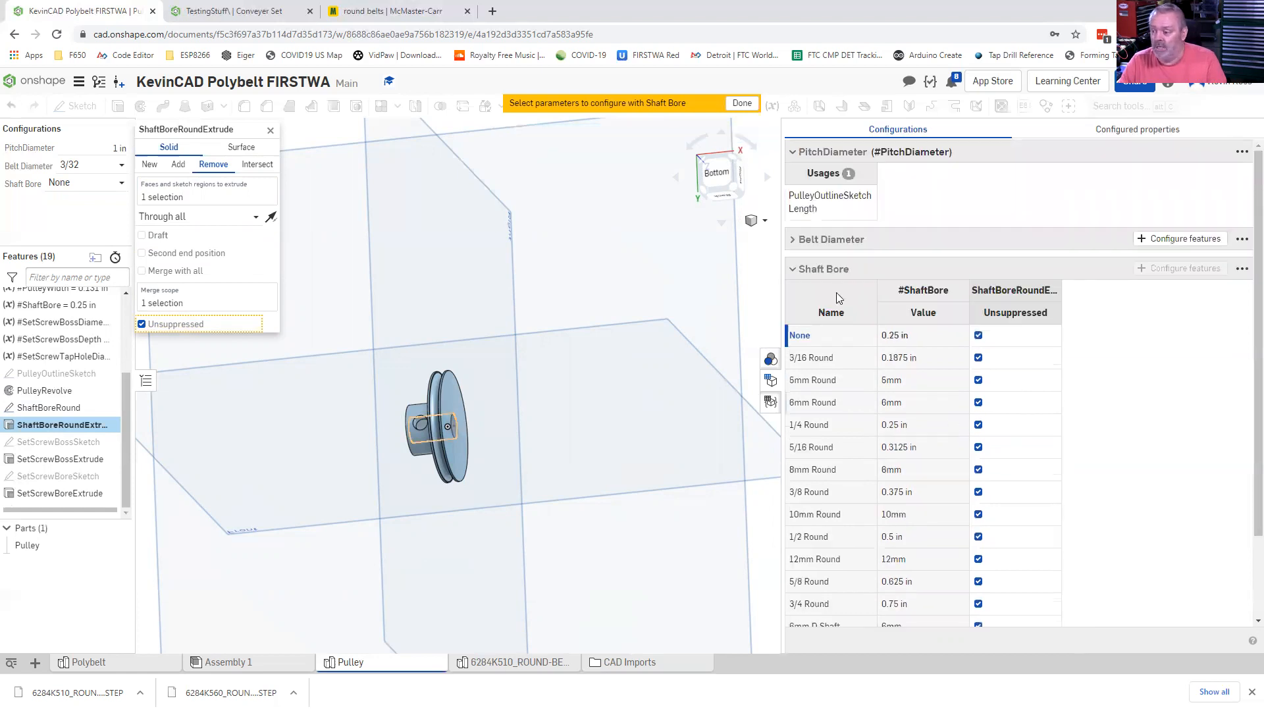
pyautogui.click(742, 103)
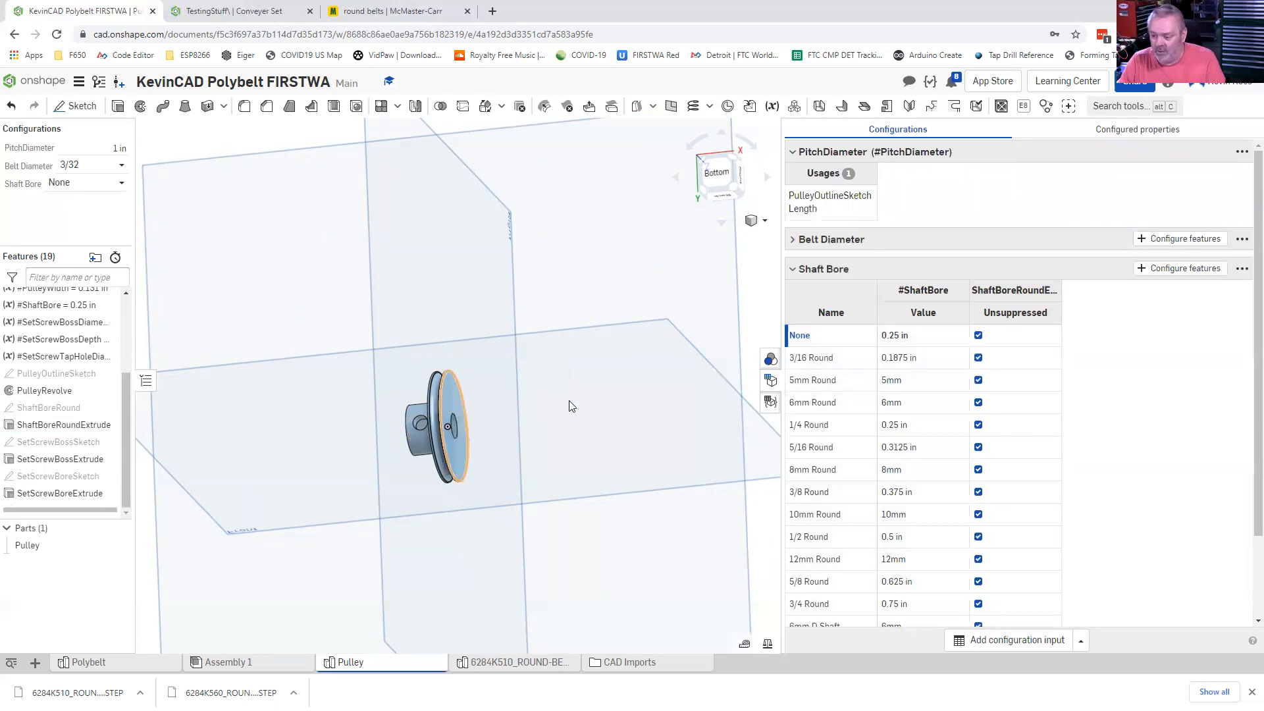
# - Suppress ShaftBoreRoundExtrude for the None row of the Shaft Bore table and inspect the pulley's hub
pyautogui.moveTo(548, 397); pyautogui.dragTo(553, 403, button='right')
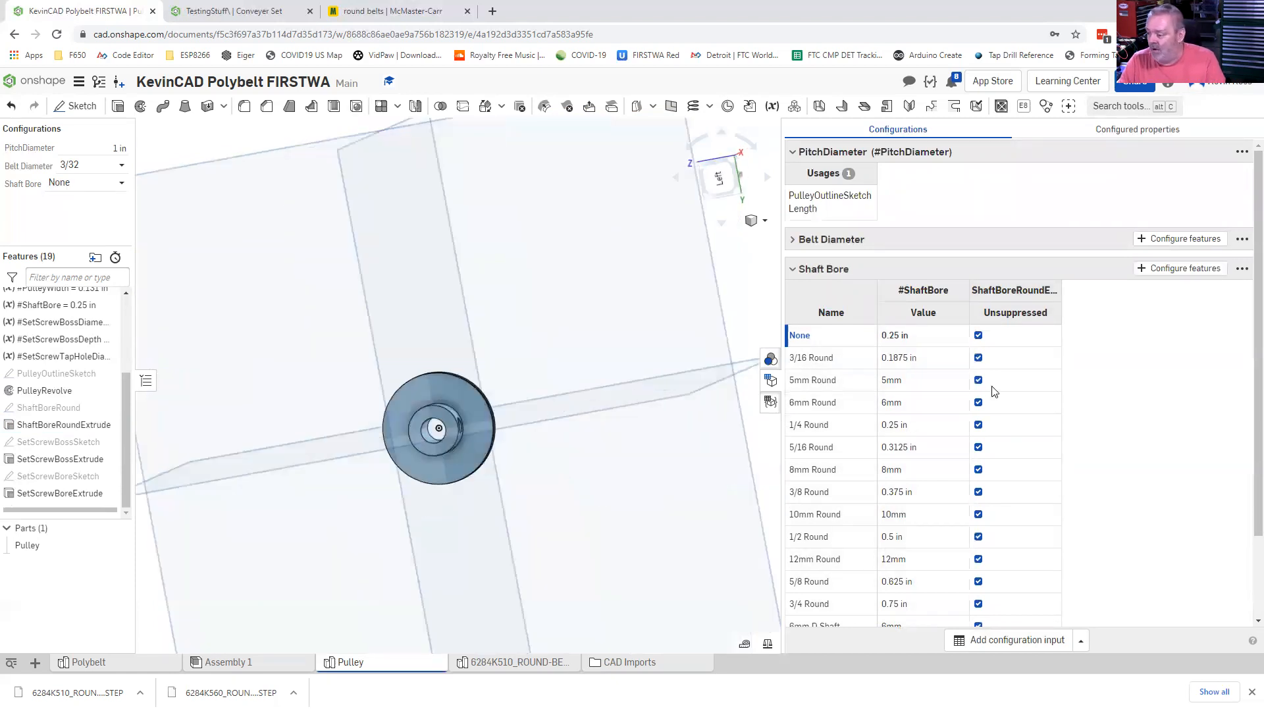
pyautogui.click(978, 335)
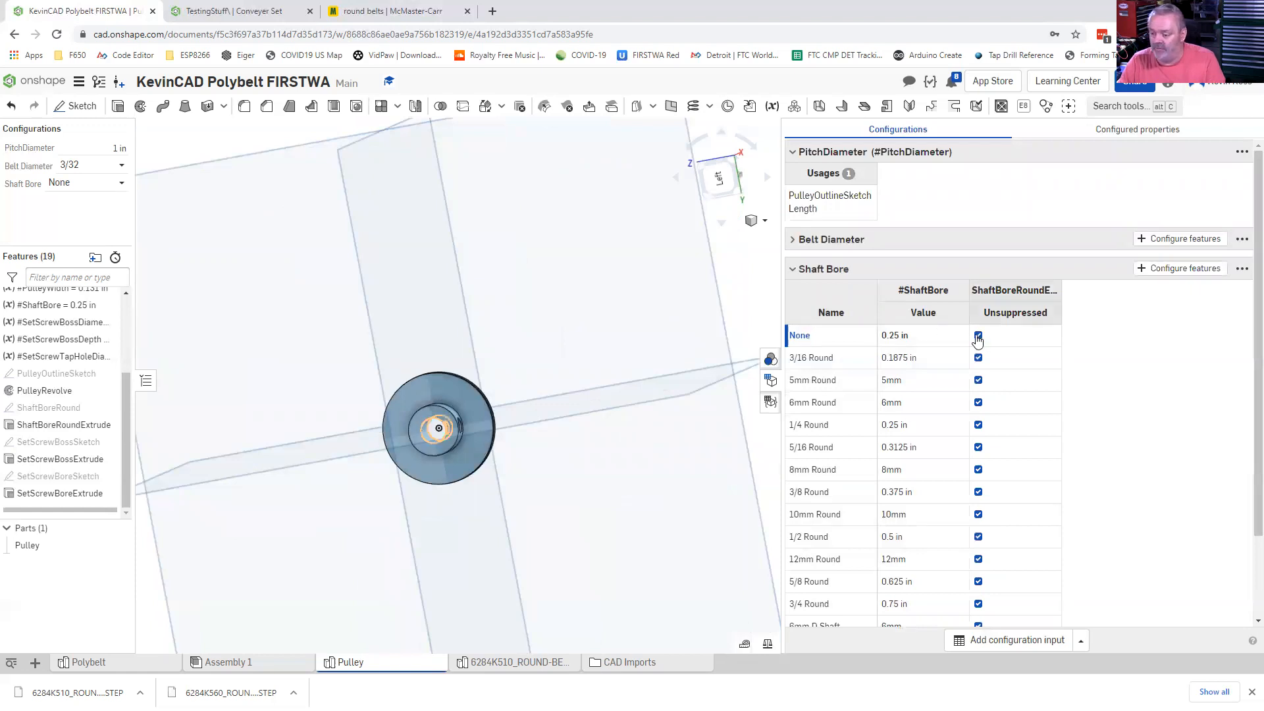
pyautogui.moveTo(544, 487)
pyautogui.mouseDown(button='right')
pyautogui.moveTo(516, 487)
pyautogui.moveTo(625, 475)
pyautogui.moveTo(483, 468)
pyautogui.moveTo(546, 482)
pyautogui.mouseUp(button='right')
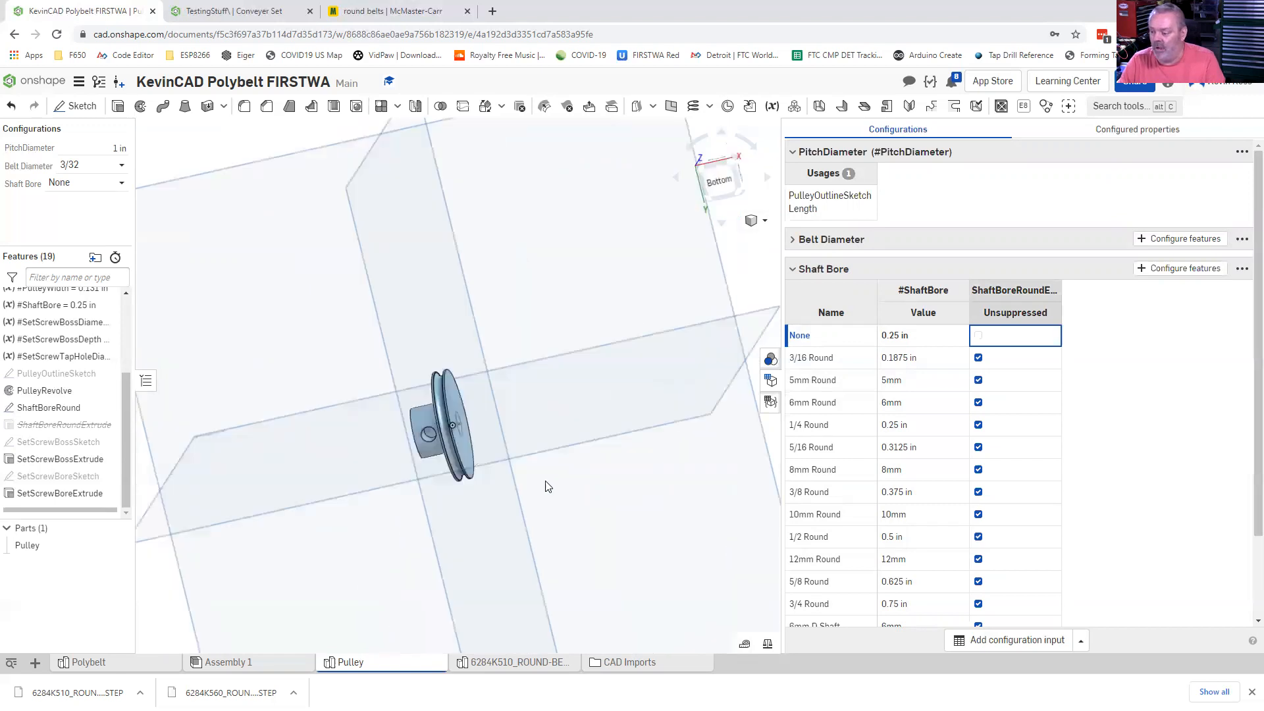
# - Switch the Shaft Bore configuration to 3/16 Round and inspect the bore from the hub side
pyautogui.click(75, 186)
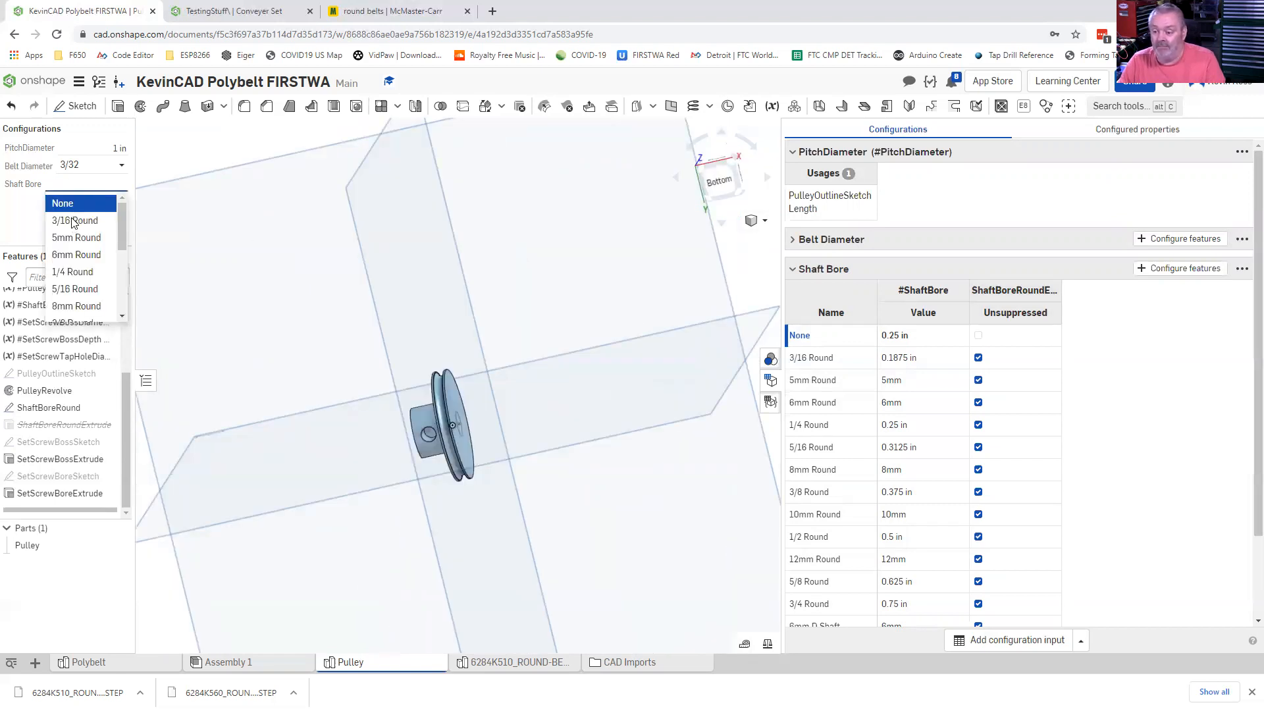
pyautogui.click(74, 221)
pyautogui.moveTo(261, 327); pyautogui.dragTo(356, 323, button='right')
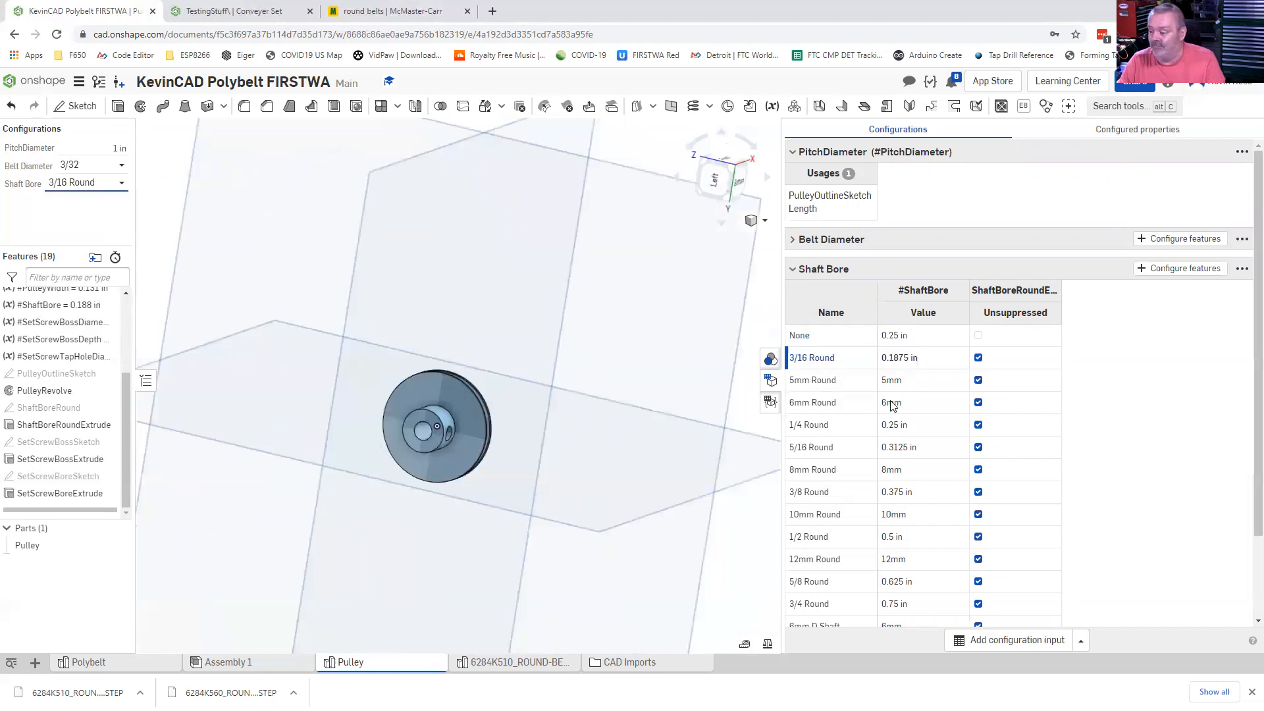
# - Suppress ShaftBoreRoundExtrude for the 6mm D Shaft, 5mm Hex, .375 Hex and .500 Hex rows of the Shaft Bore table
pyautogui.scroll(-2, 960, 593)
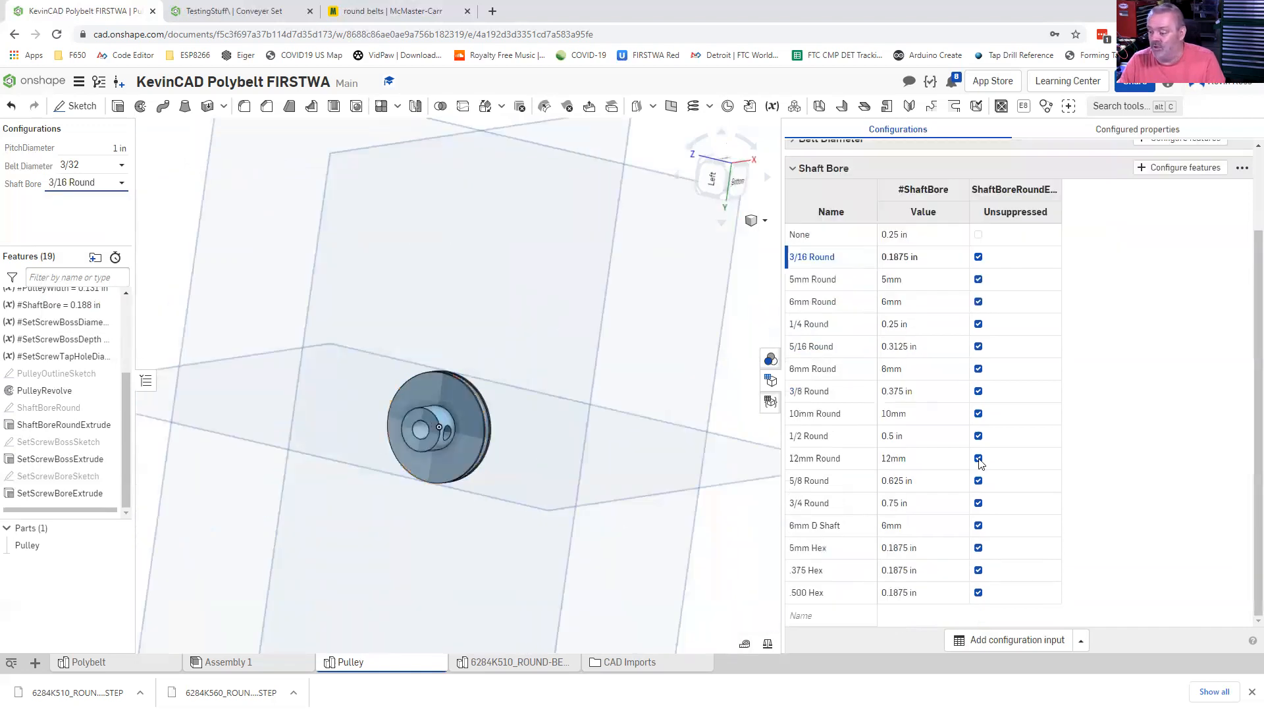
pyautogui.click(979, 526)
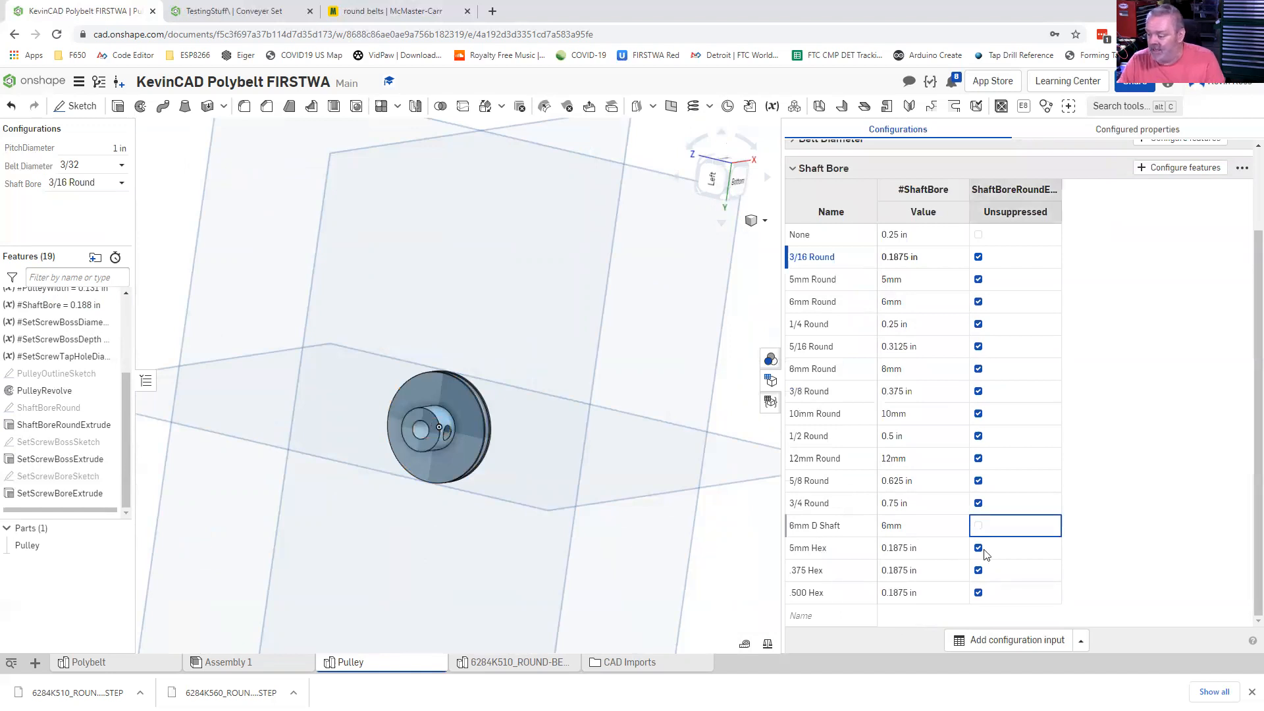
pyautogui.click(979, 571)
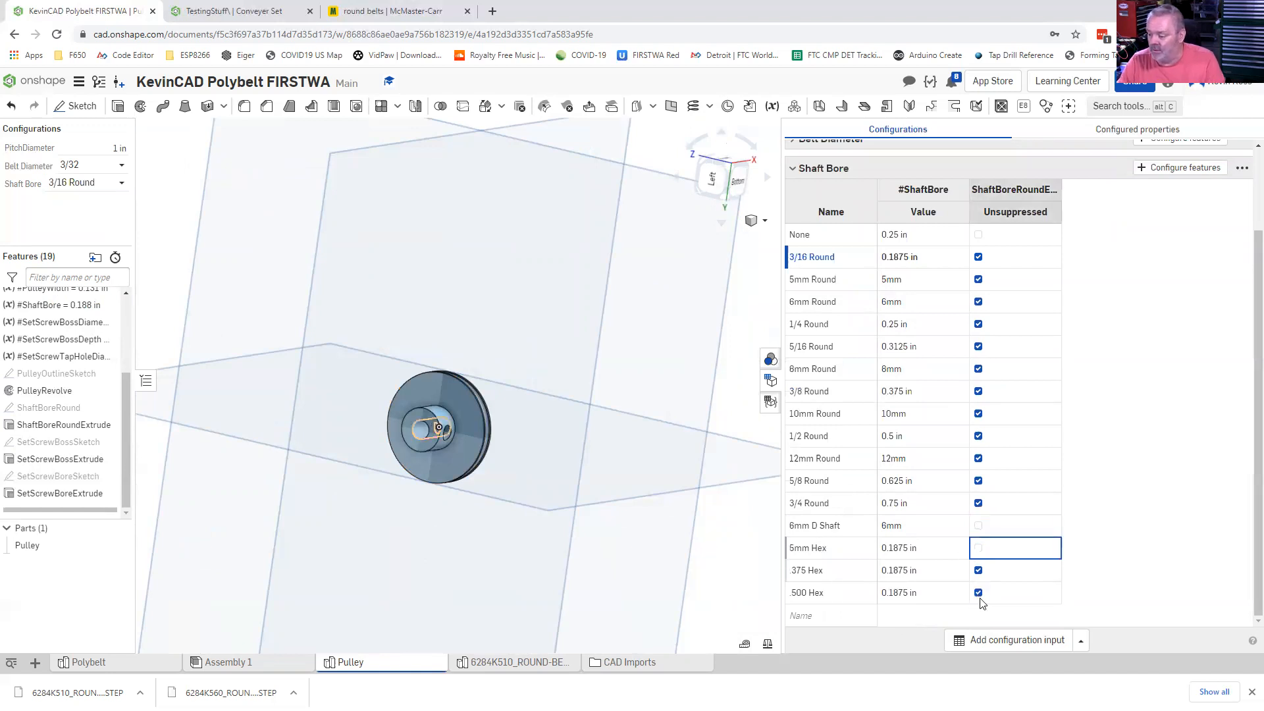
pyautogui.click(979, 593)
# - Switch the Shaft Bore configuration to 5mm Hex and inspect the pulley's hub and opposite flat face
pyautogui.moveTo(426, 532); pyautogui.dragTo(369, 538, button='right')
pyautogui.moveTo(333, 481); pyautogui.dragTo(421, 484, button='right')
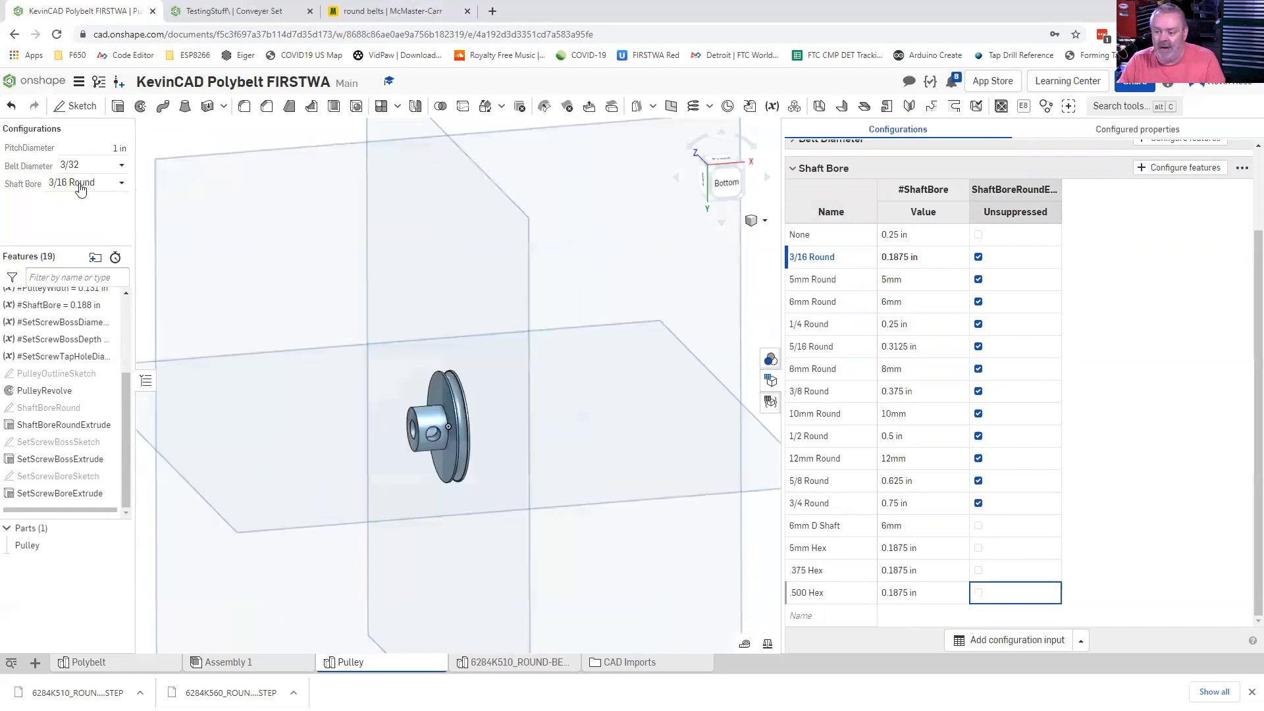
pyautogui.click(86, 183)
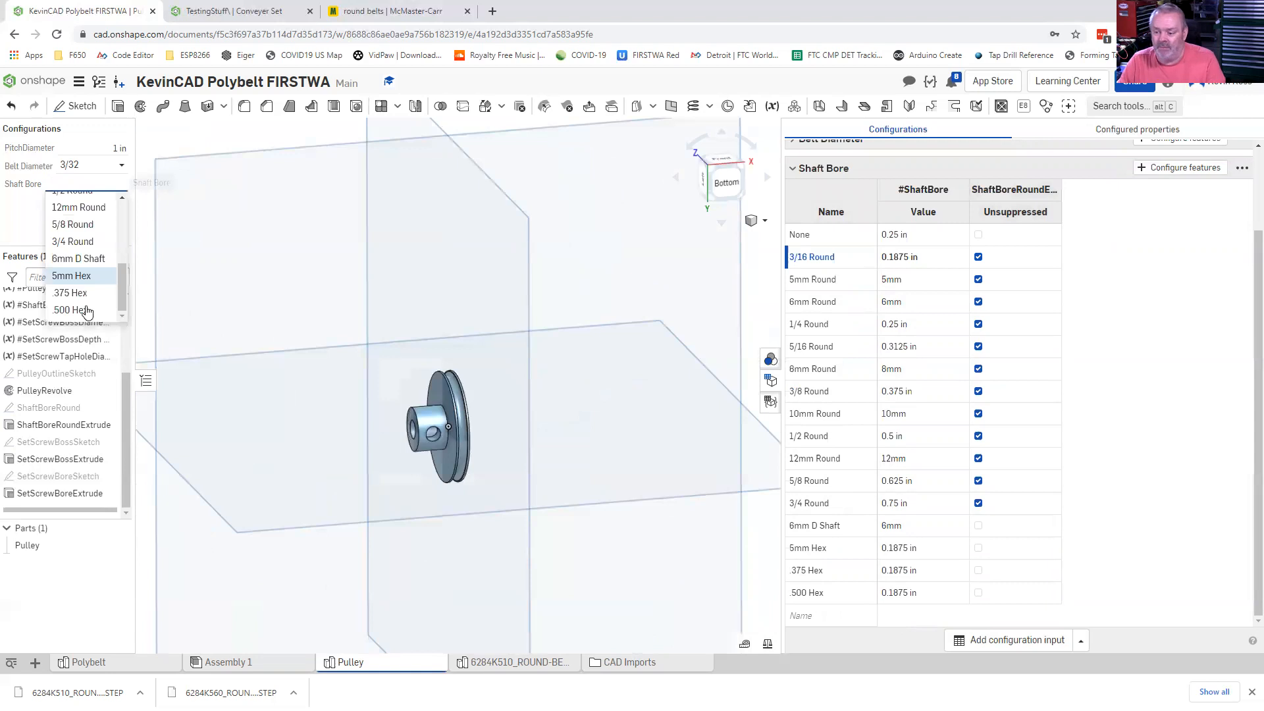
pyautogui.click(71, 276)
pyautogui.moveTo(369, 441); pyautogui.dragTo(293, 443, button='right')
pyautogui.moveTo(398, 460); pyautogui.dragTo(324, 419, button='right')
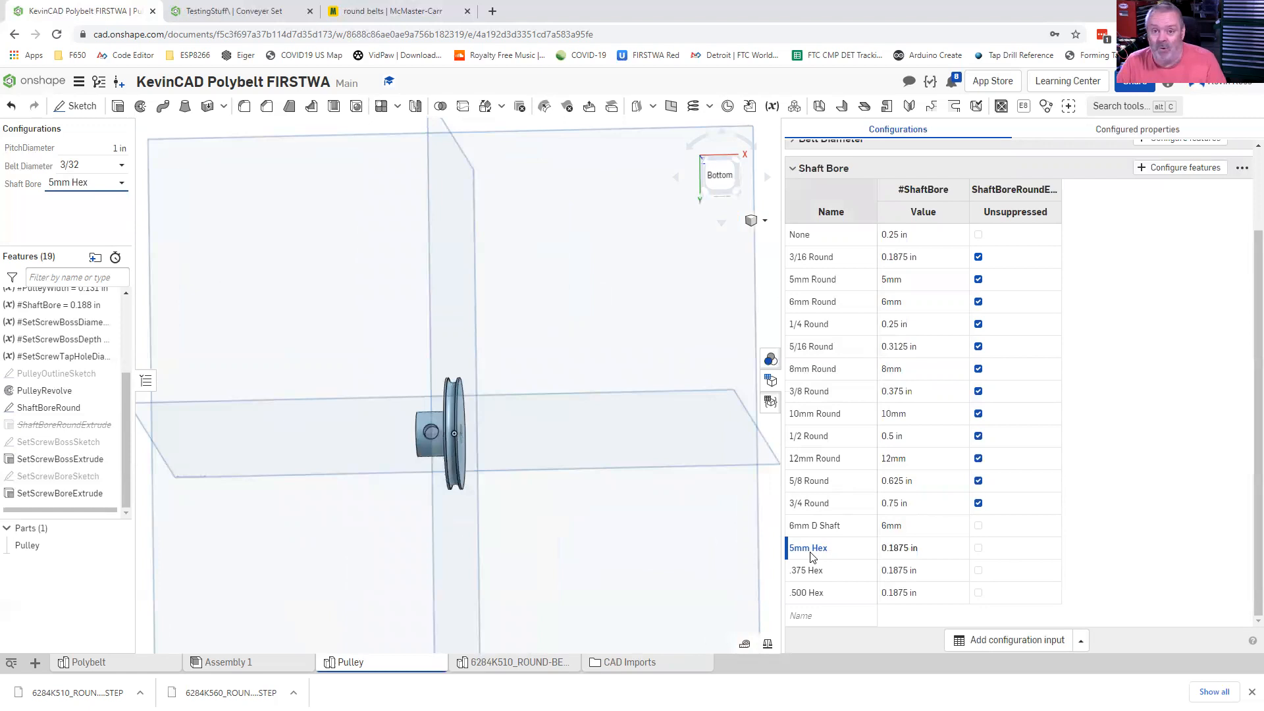
pyautogui.moveTo(565, 522)
pyautogui.mouseDown(button='right')
pyautogui.moveTo(599, 474)
pyautogui.moveTo(622, 492)
pyautogui.moveTo(591, 527)
pyautogui.moveTo(561, 526)
pyautogui.mouseUp(button='right')
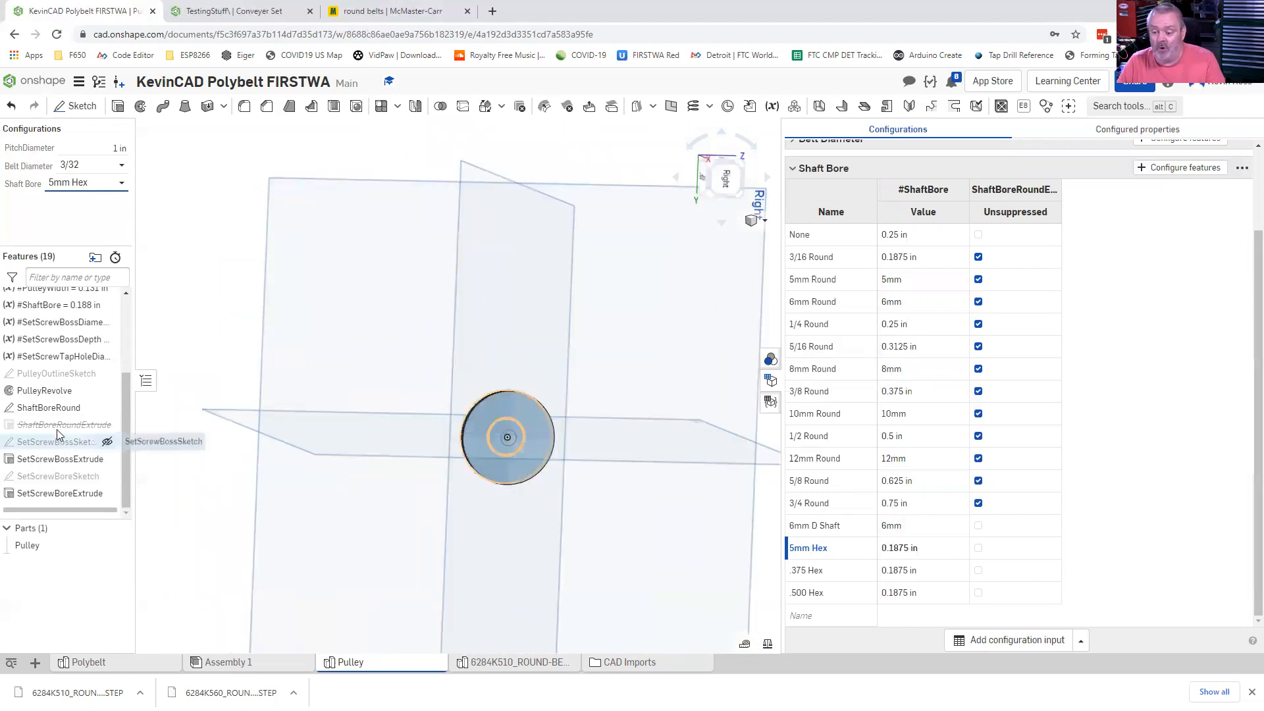
# - Start a new sketch on the ShaftBoreRound face of the pulley and view it straight on
pyautogui.hotkey('shift', 's')
pyautogui.click(536, 453)
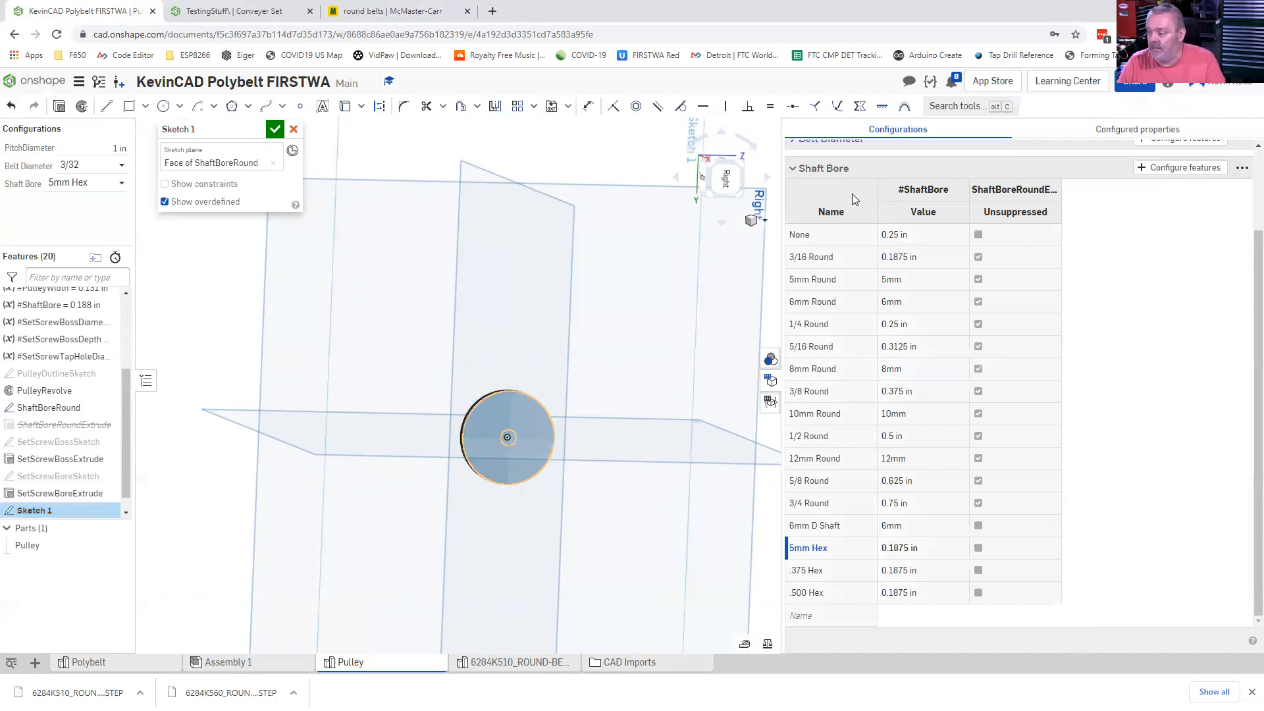
pyautogui.press('n')
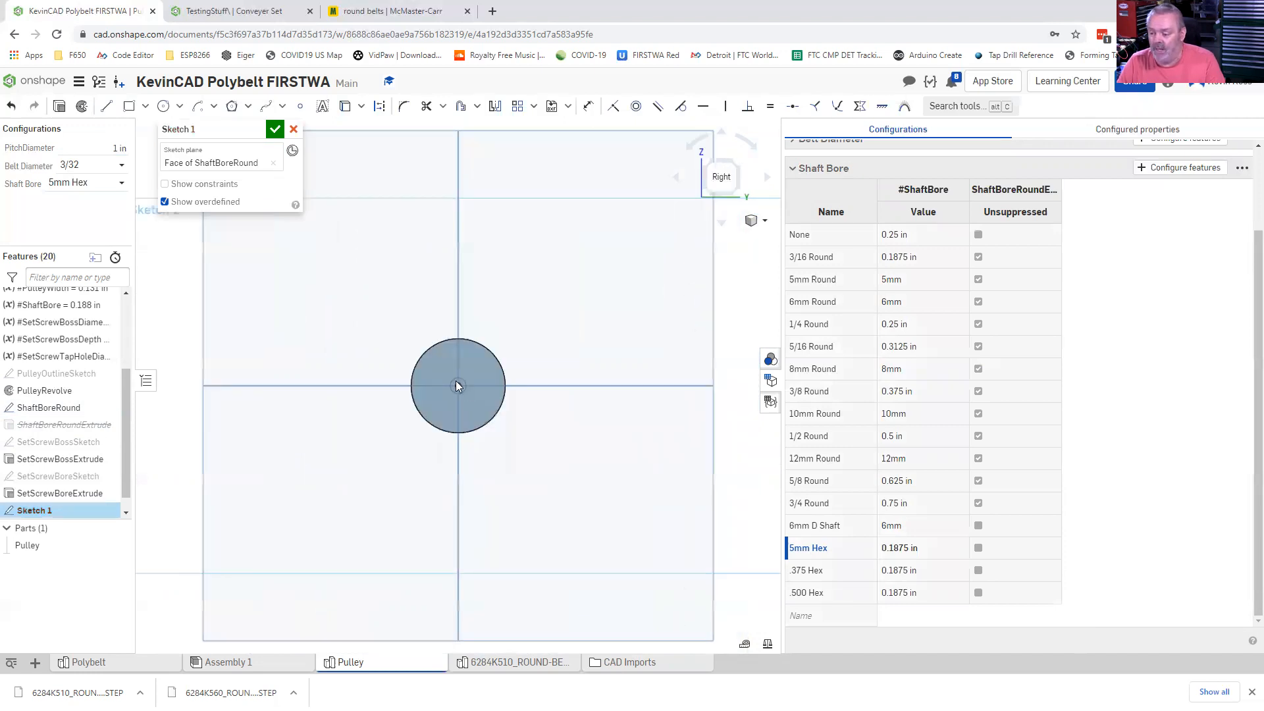
pyautogui.scroll(5, 455, 383)
pyautogui.scroll(3, 464, 388)
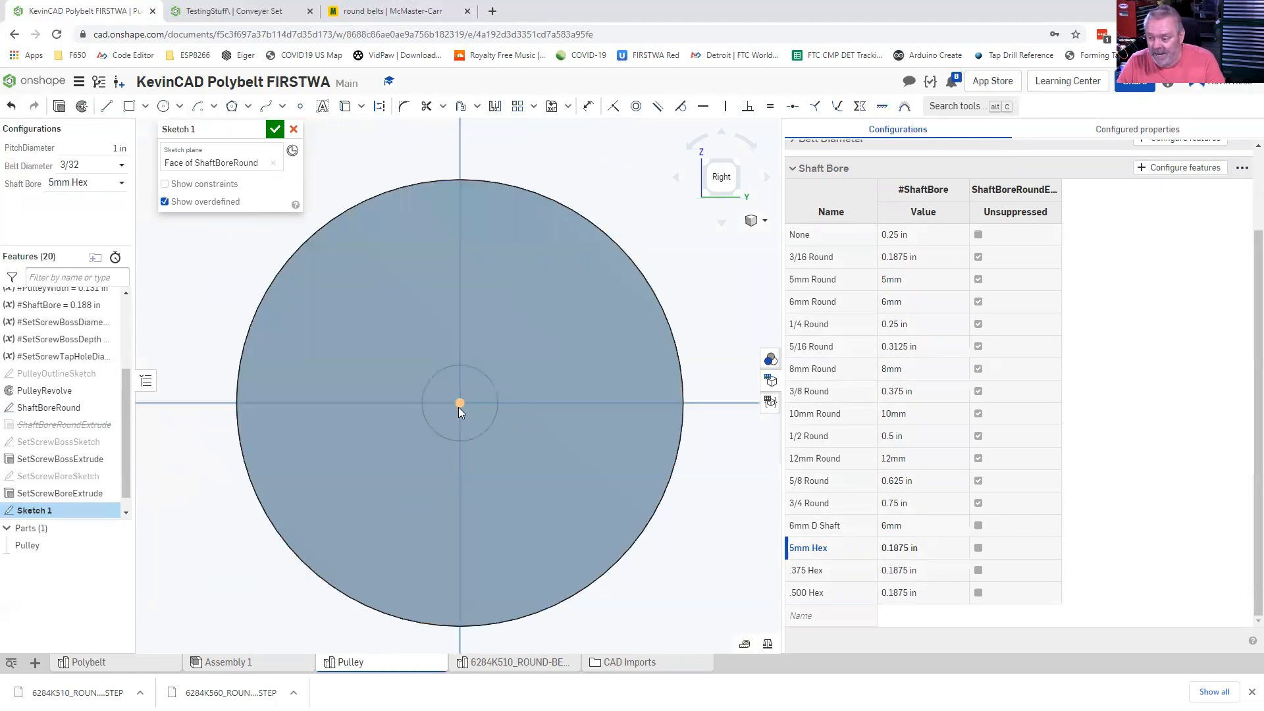
pyautogui.scroll(-6, 459, 408)
pyautogui.scroll(-3, 459, 410)
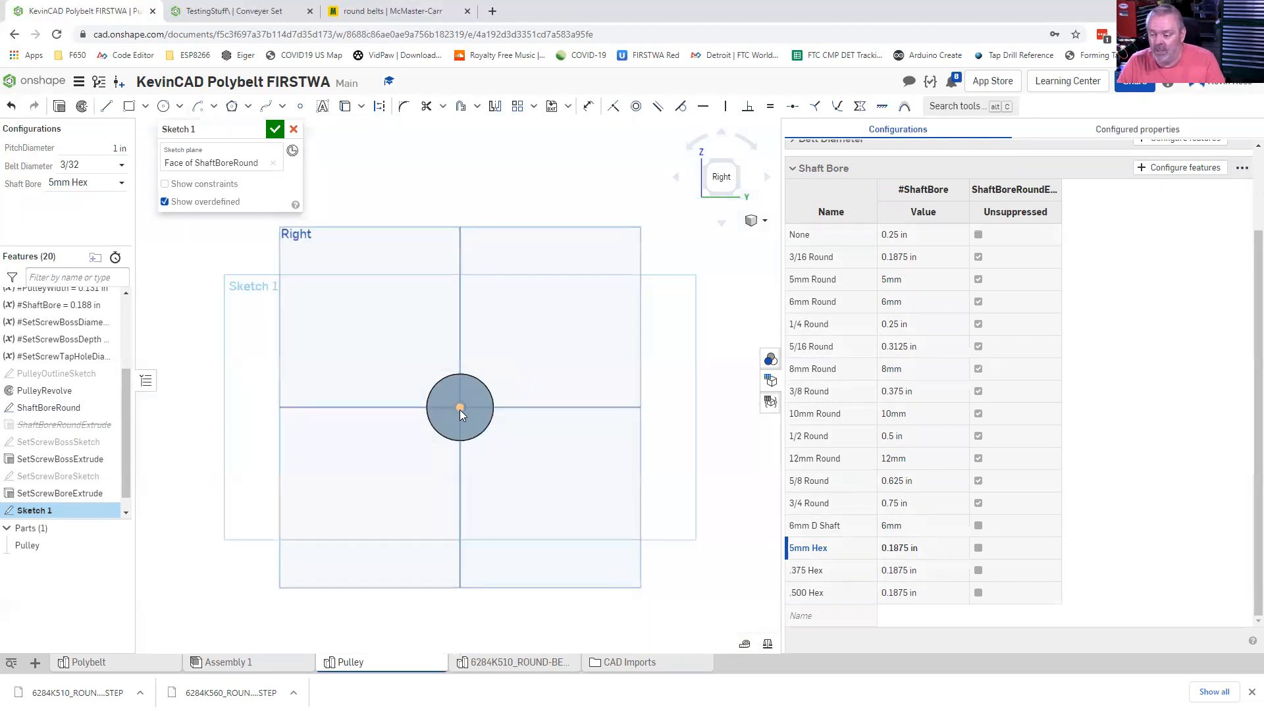
pyautogui.moveTo(476, 412)
pyautogui.mouseDown(button='right')
pyautogui.moveTo(601, 417)
pyautogui.moveTo(583, 422)
pyautogui.mouseUp(button='right')
pyautogui.press('Right')
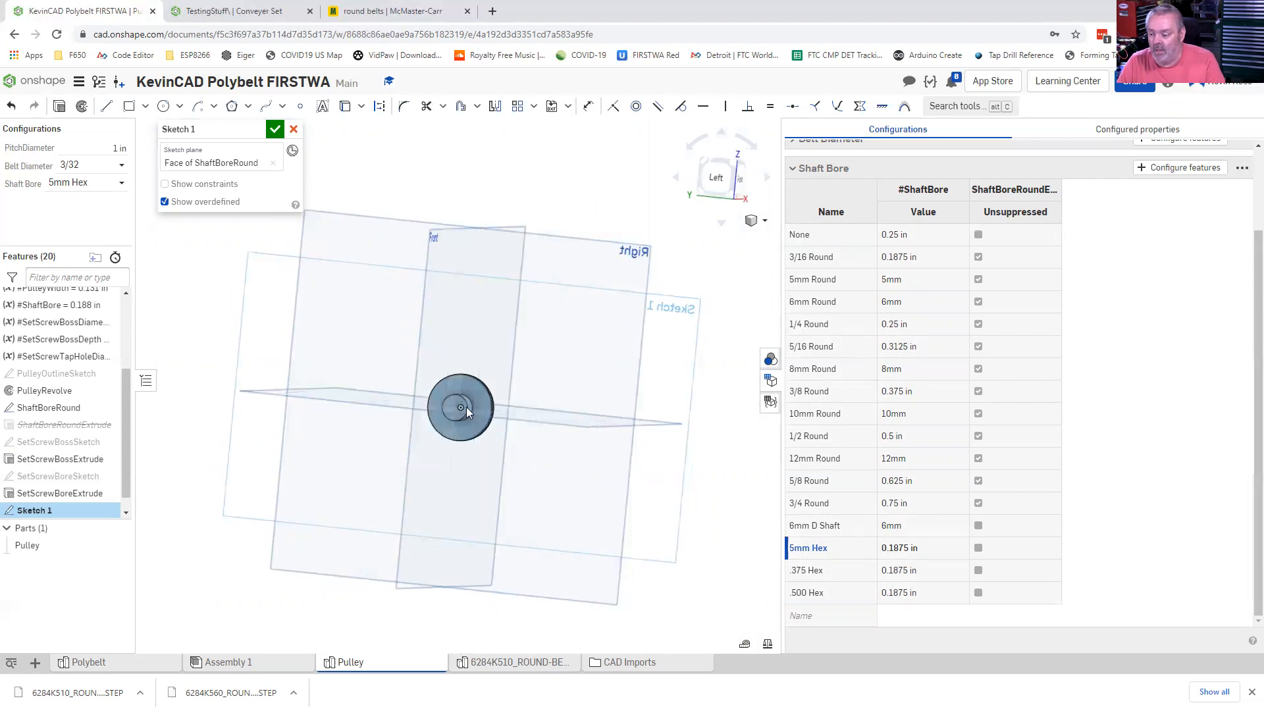
pyautogui.press('n')
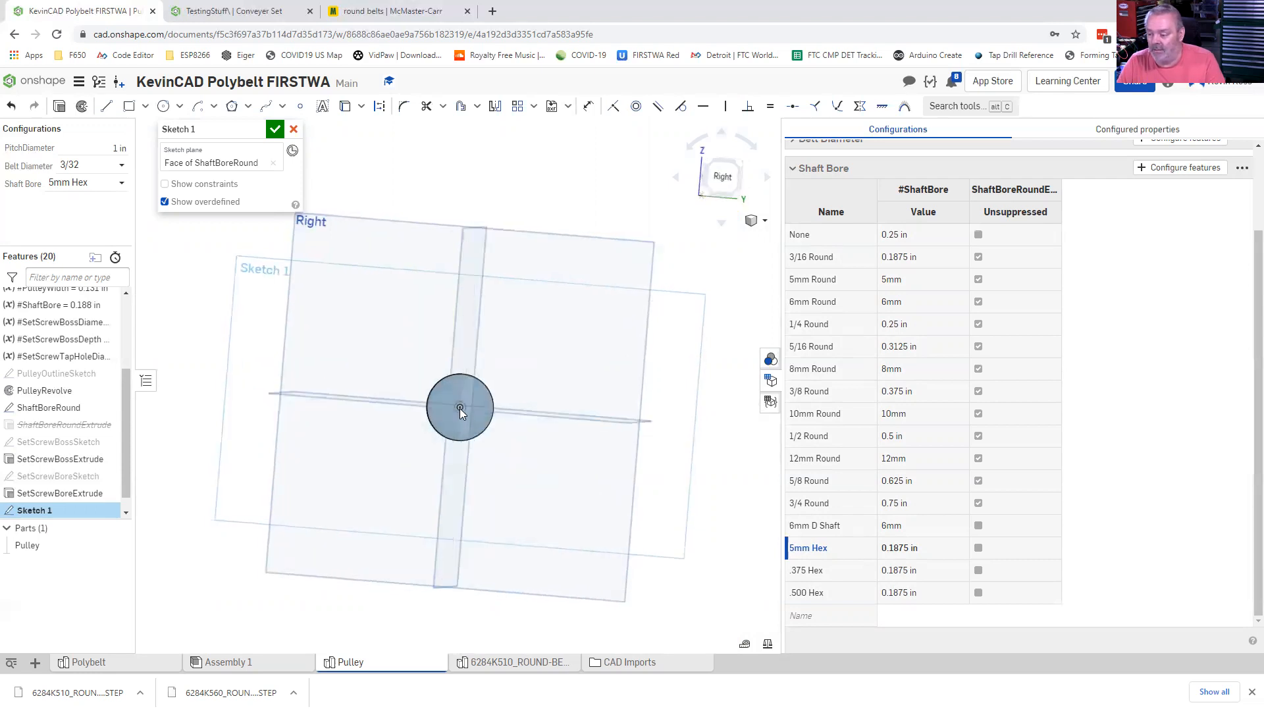
pyautogui.click(724, 179)
pyautogui.scroll(2, 458, 386)
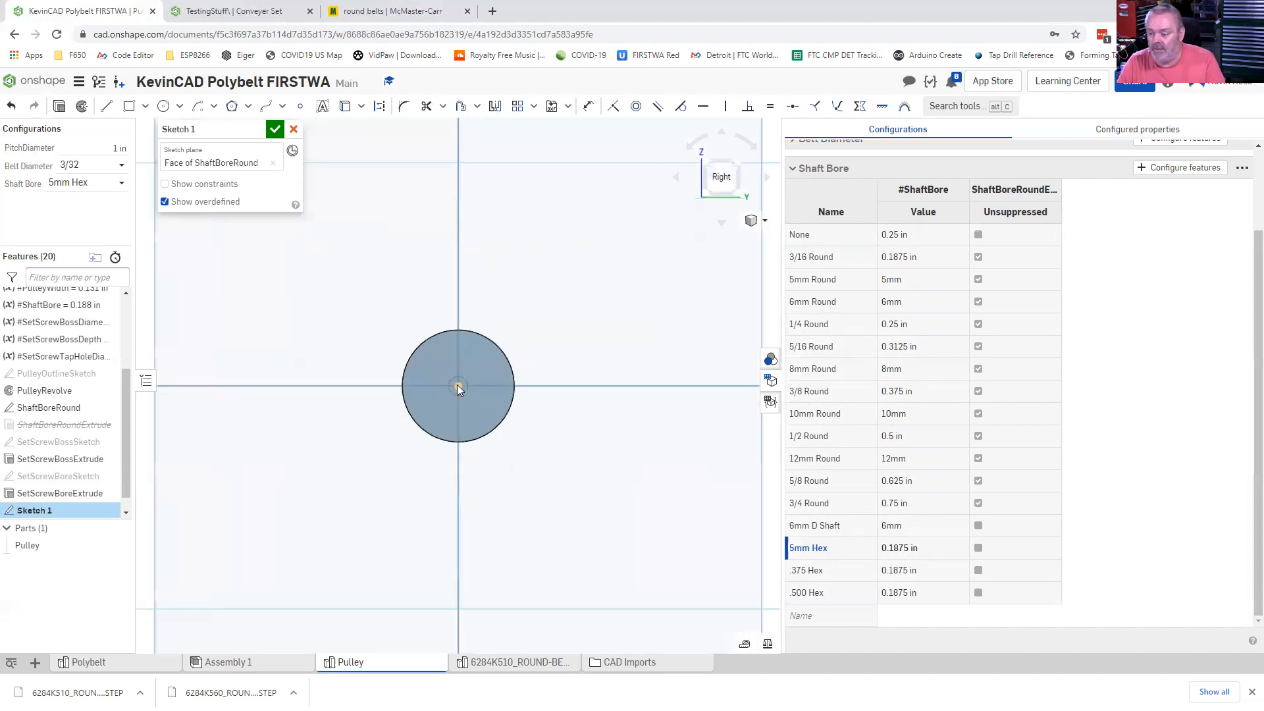
pyautogui.scroll(3, 459, 388)
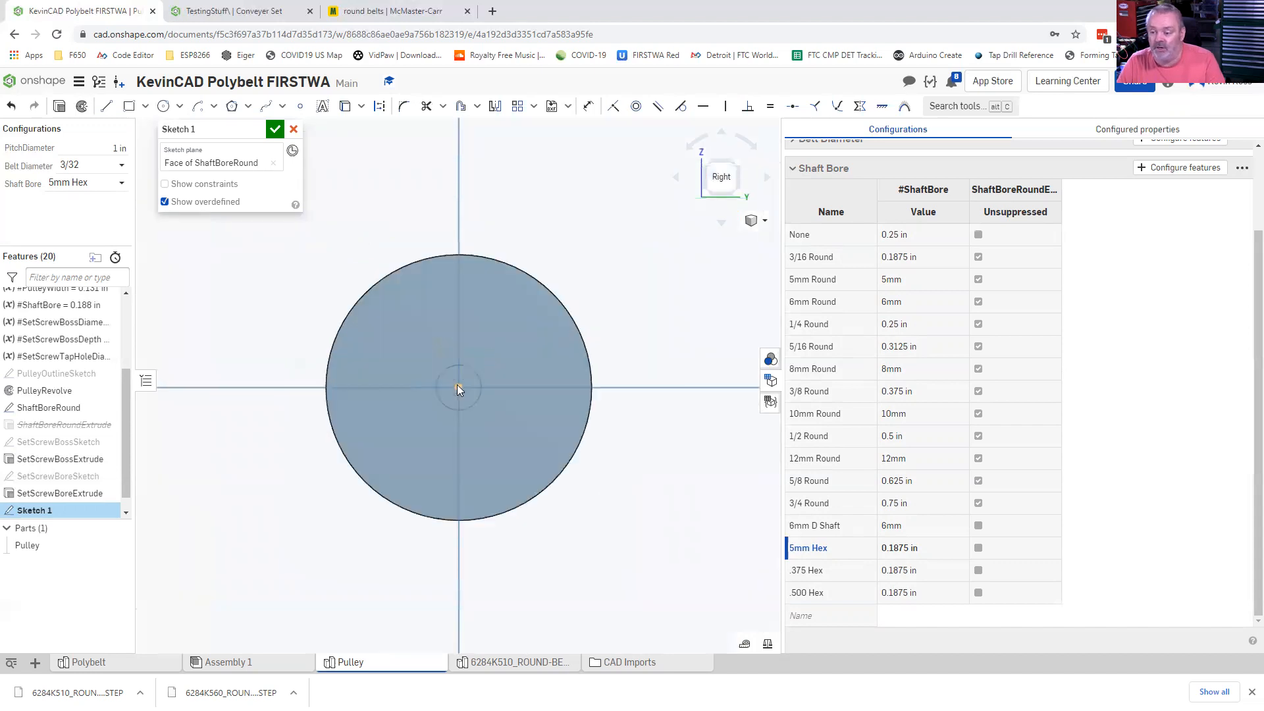
# - Draw a six-sided circumscribed polygon centred on the pulley's origin, about 0.57 in across flats, with two vertical sides
pyautogui.click(248, 107)
pyautogui.click(254, 129)
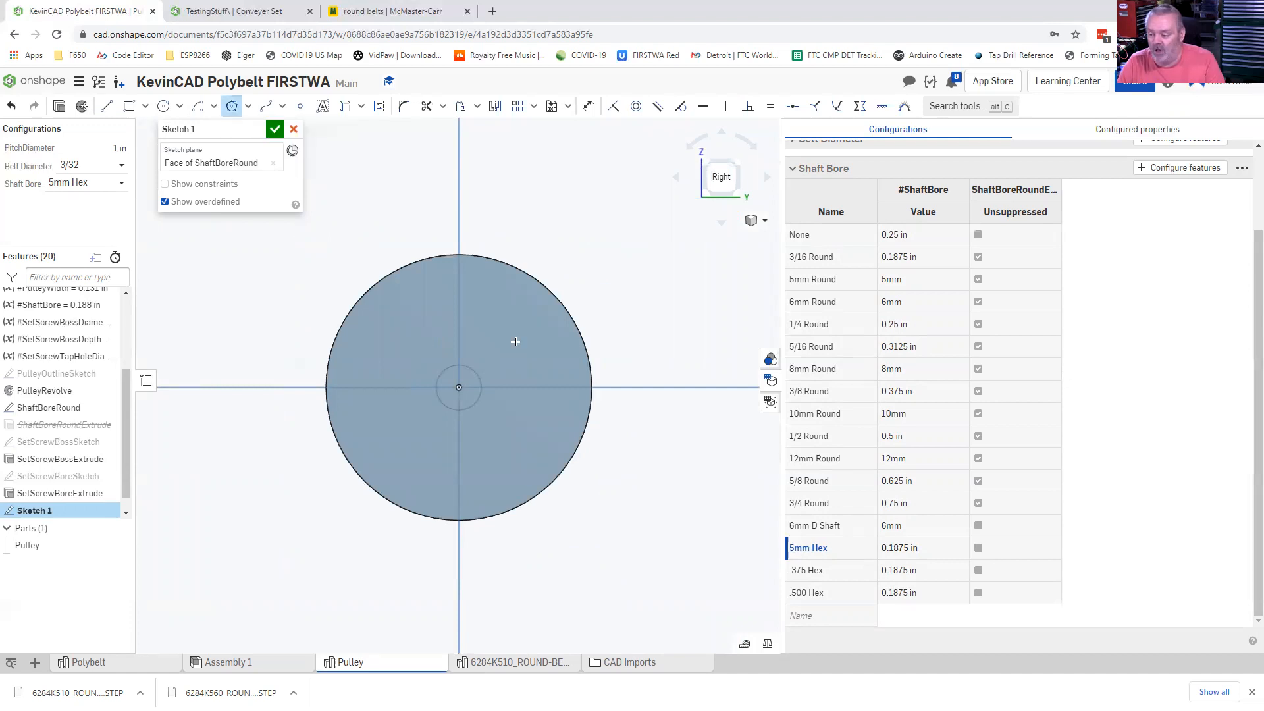
pyautogui.click(458, 387)
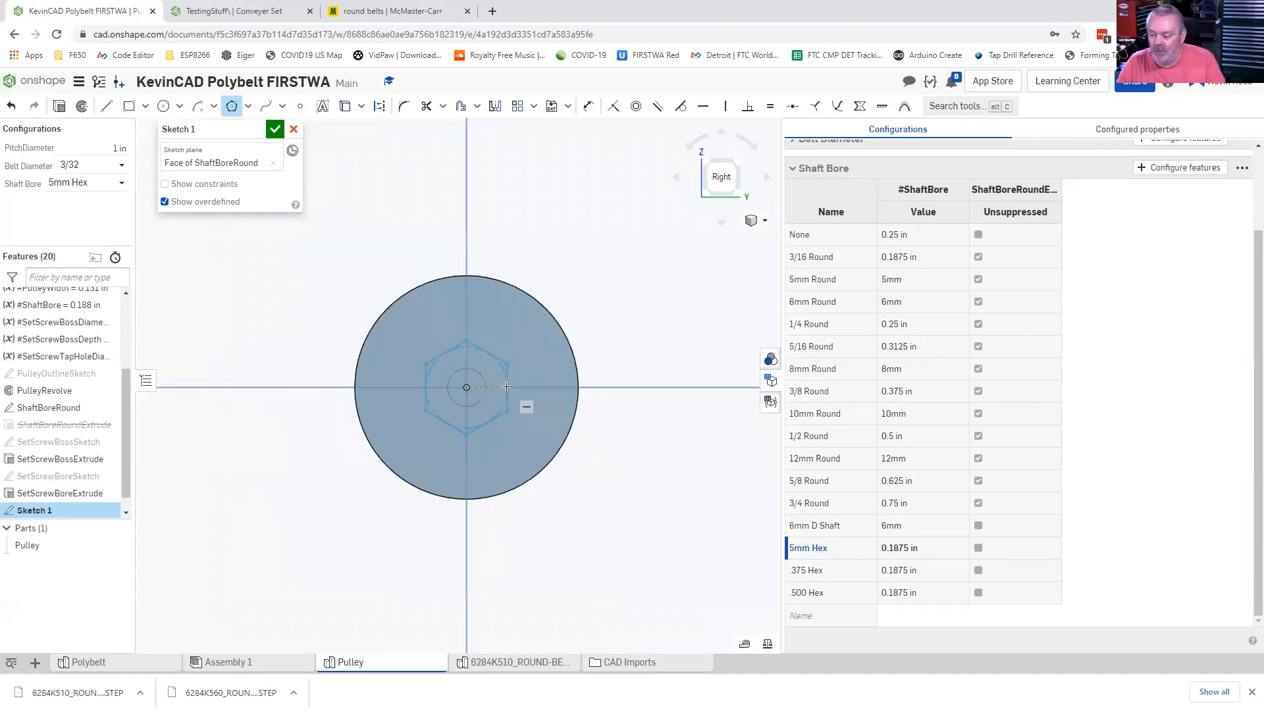
pyautogui.scroll(-5, 505, 387)
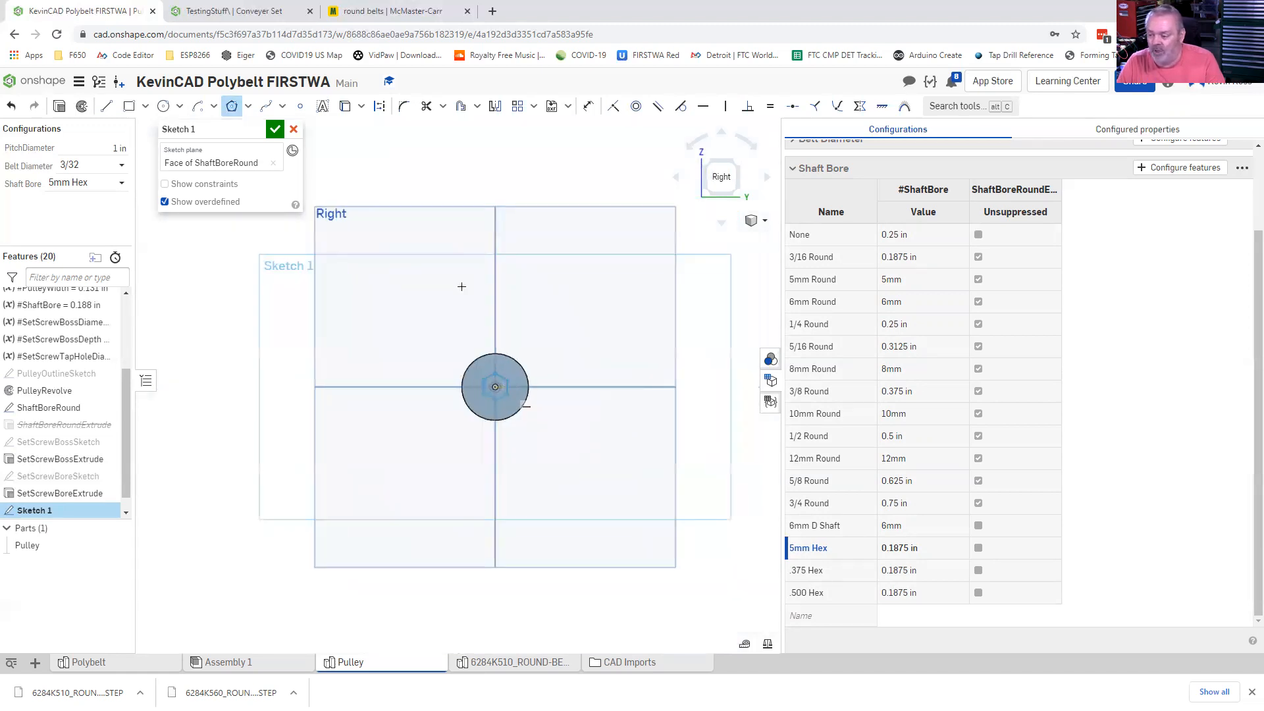
pyautogui.moveTo(496, 291); pyautogui.dragTo(520, 295, button='right')
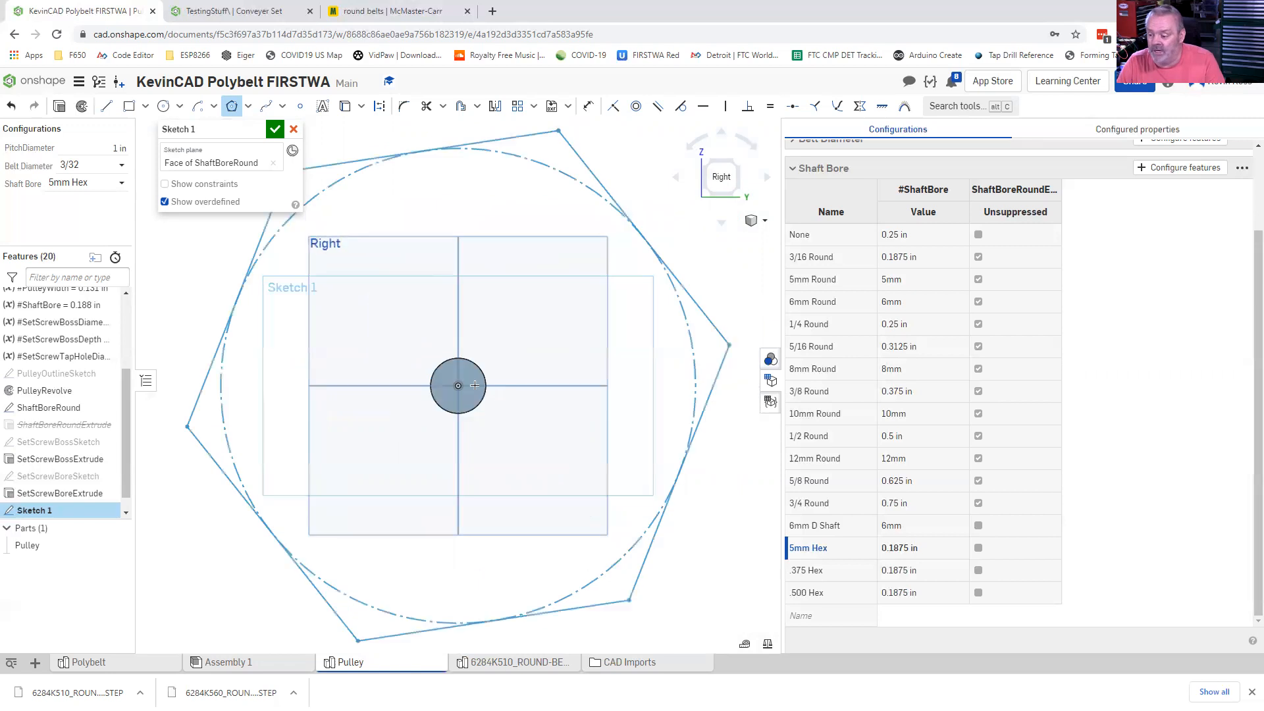
pyautogui.scroll(2, 483, 384)
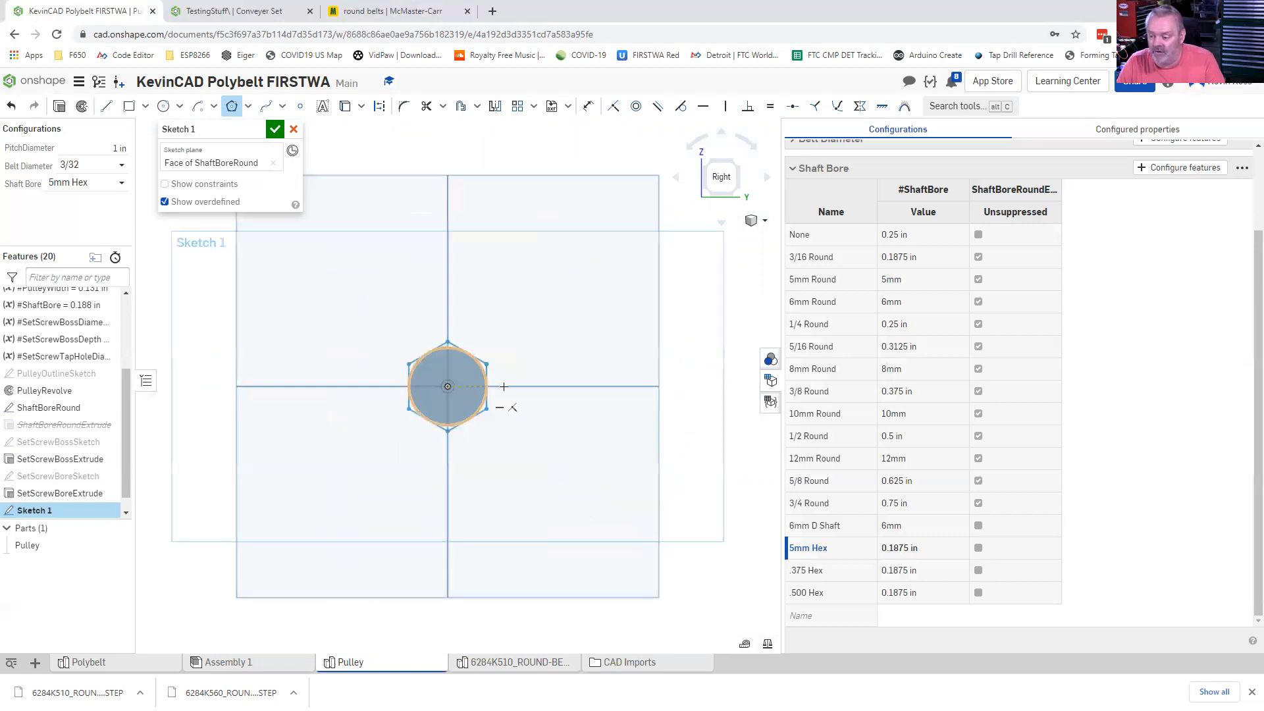
pyautogui.scroll(1, 482, 385)
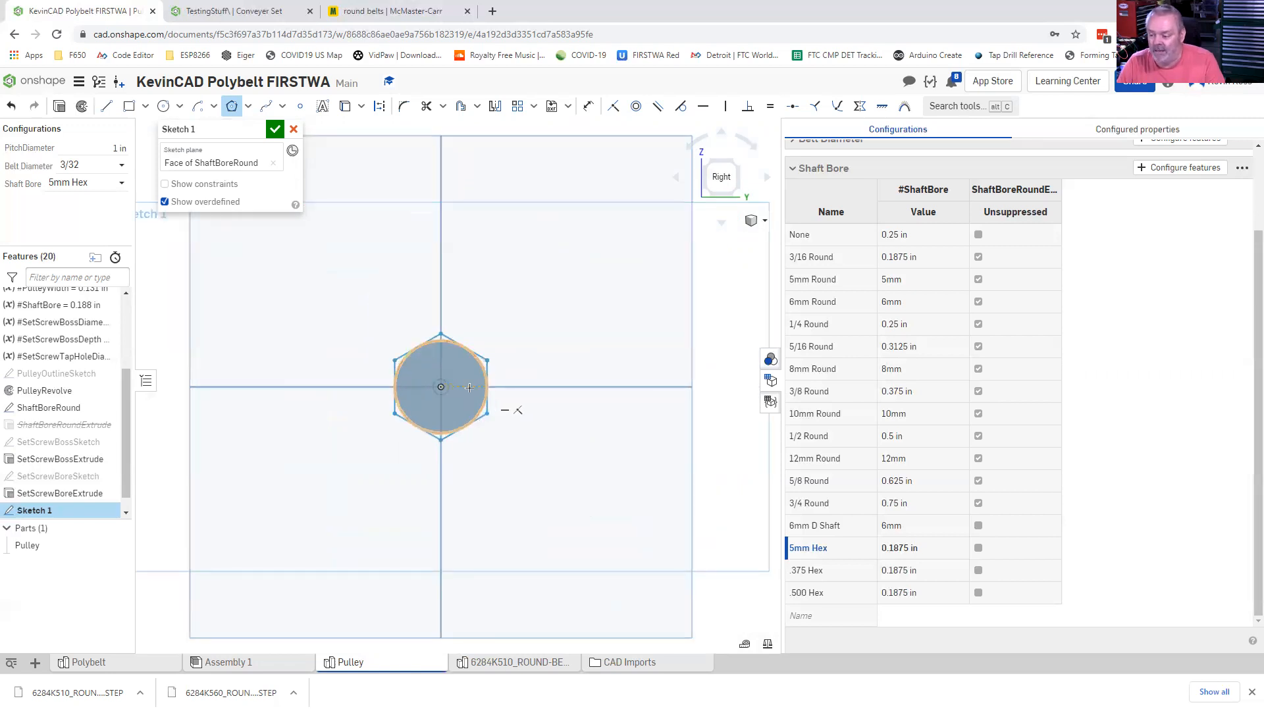
pyautogui.scroll(2, 461, 388)
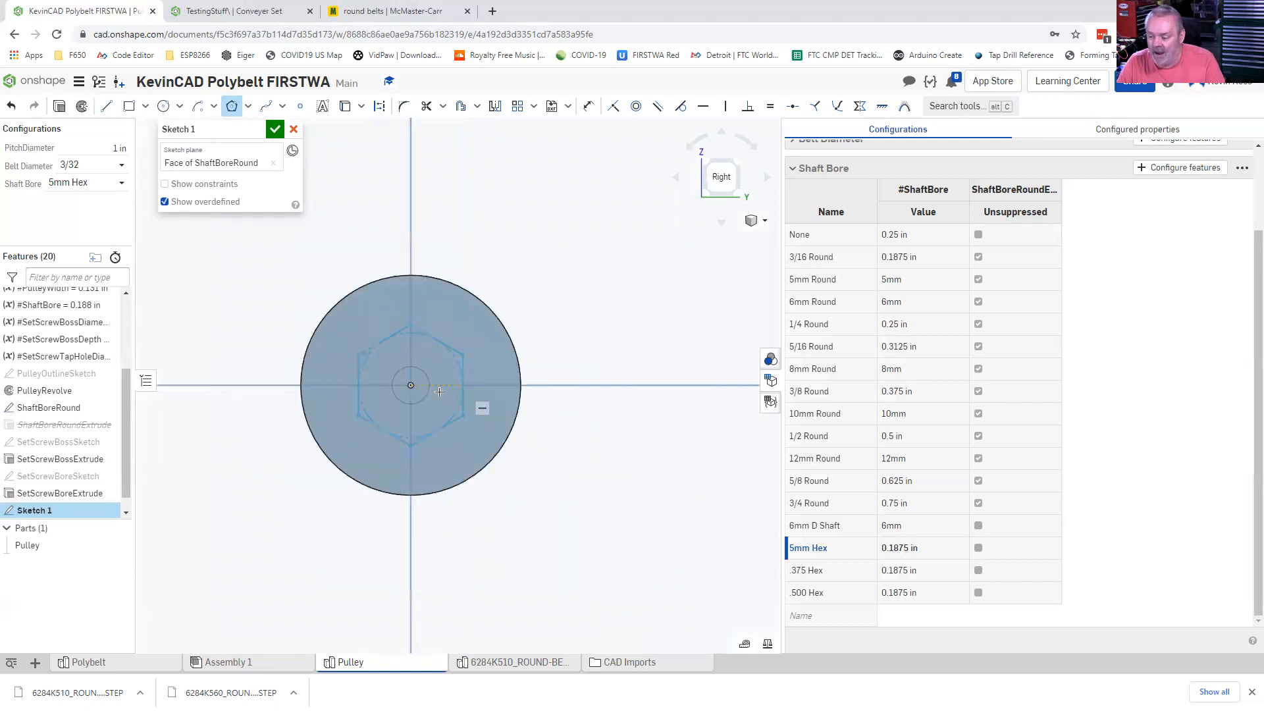
pyautogui.click(468, 385)
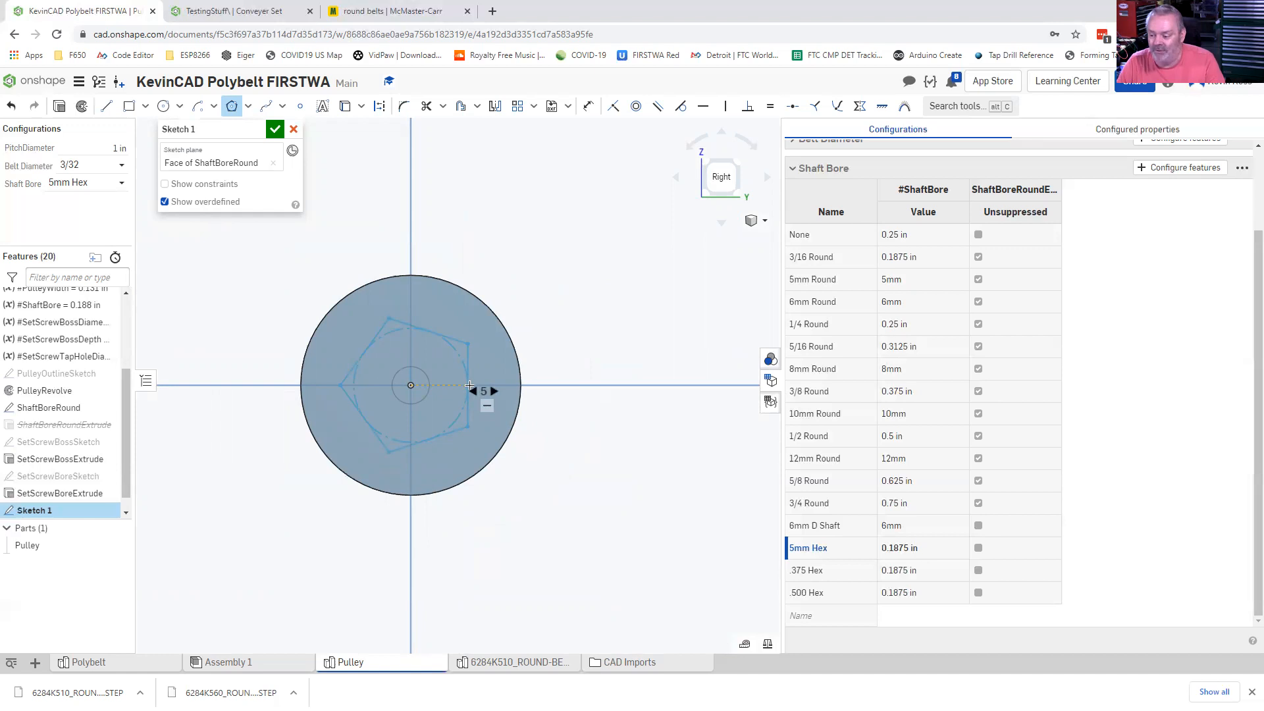
pyautogui.click(469, 390)
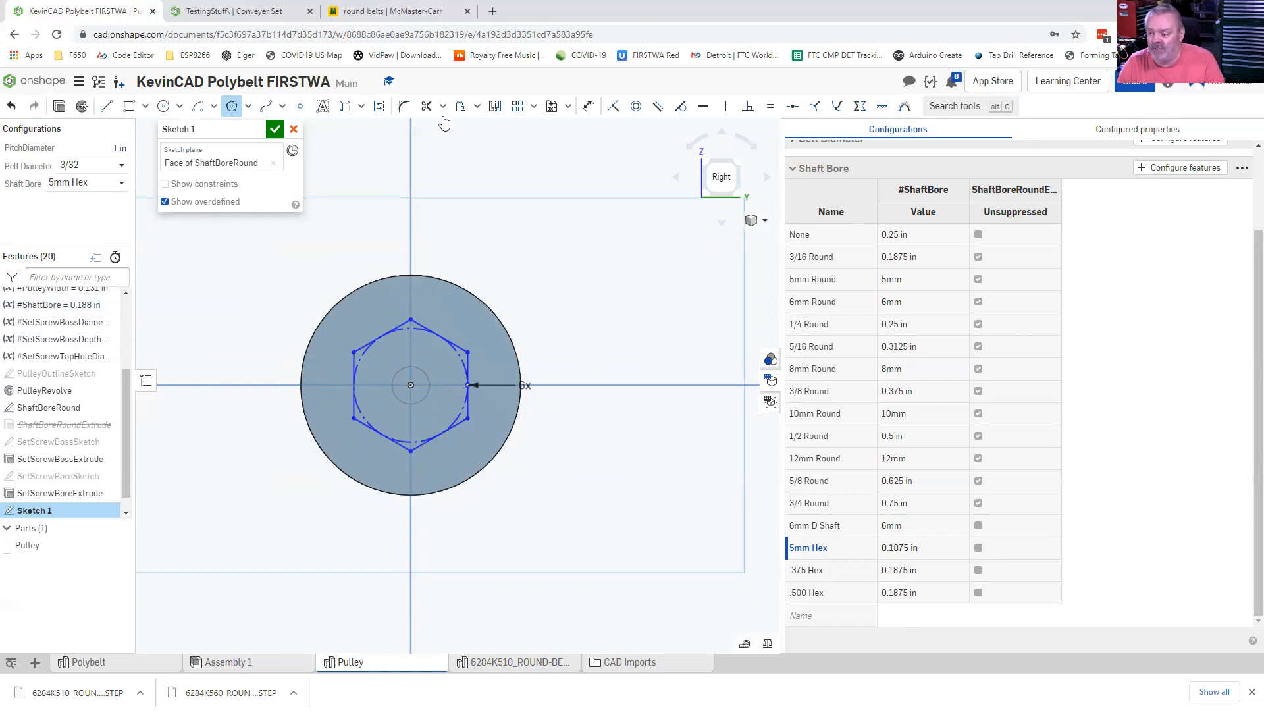
# - Dimension the hexagon's inscribed circle diameter with the #ShaftBore variable and finish the sketch
pyautogui.click(588, 106)
pyautogui.press('u')
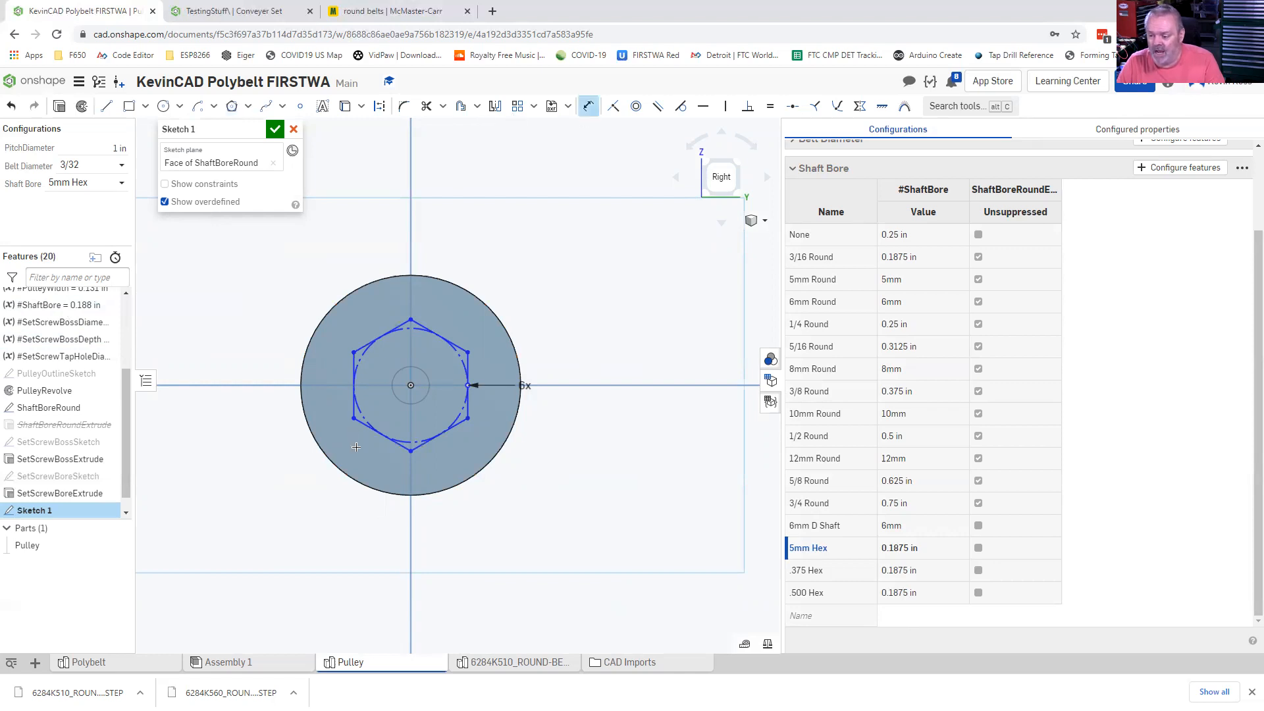
pyautogui.click(362, 413)
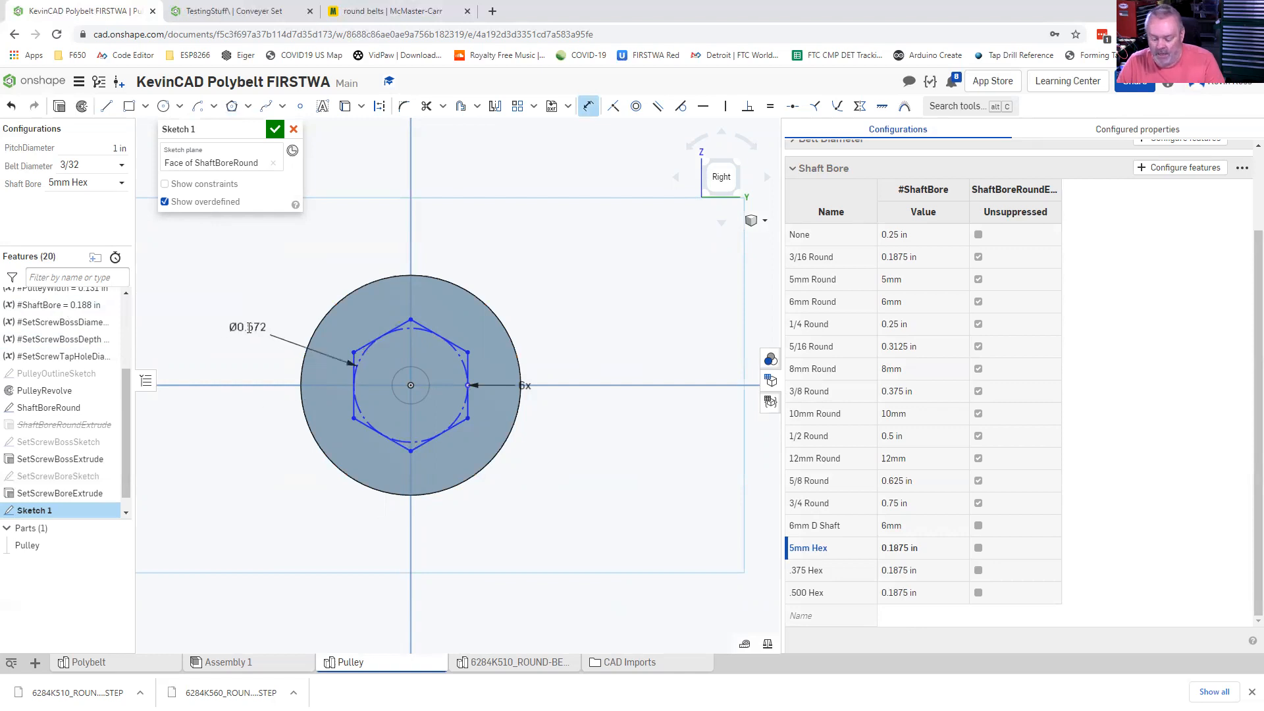
pyautogui.click(249, 327)
pyautogui.write('#')
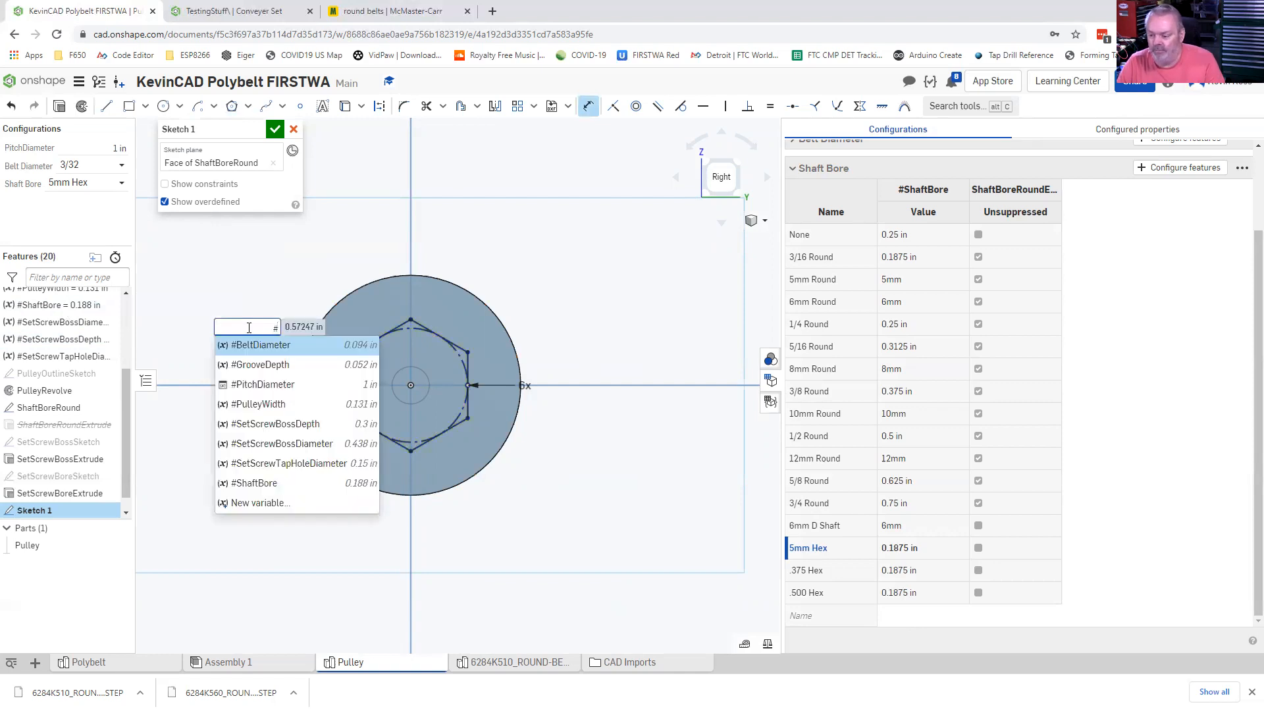
pyautogui.click(255, 484)
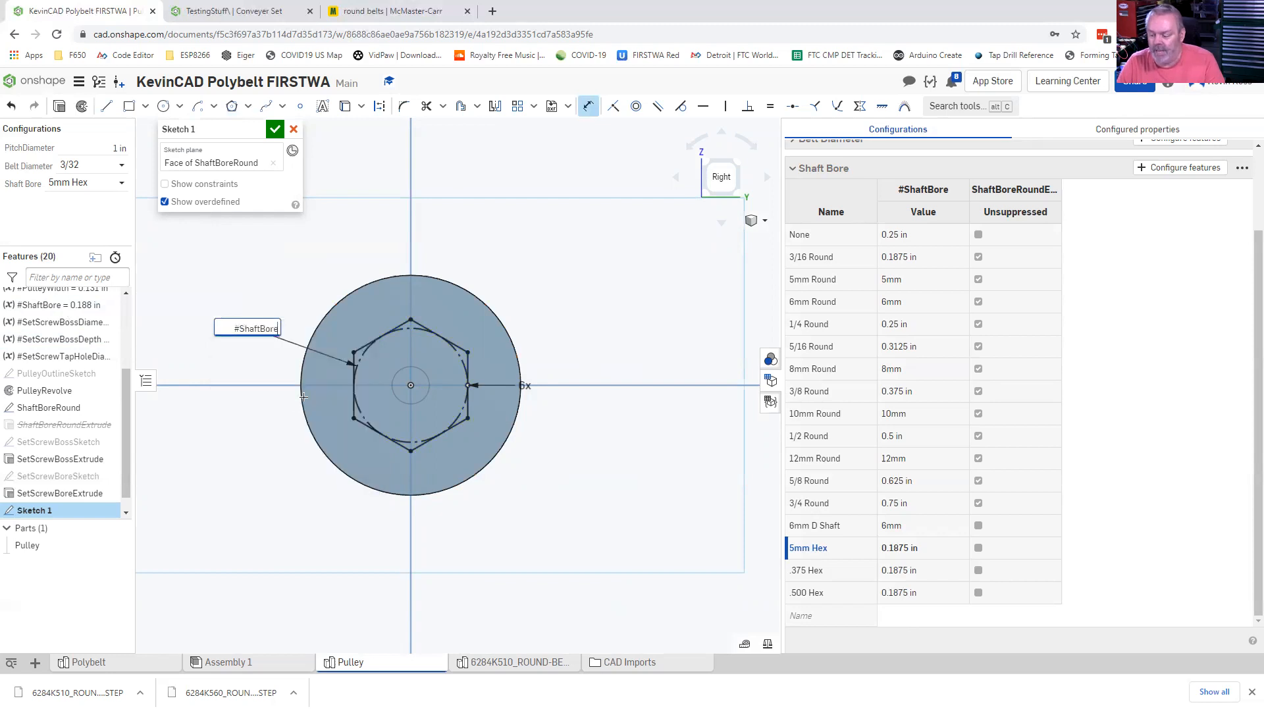
pyautogui.press('Return')
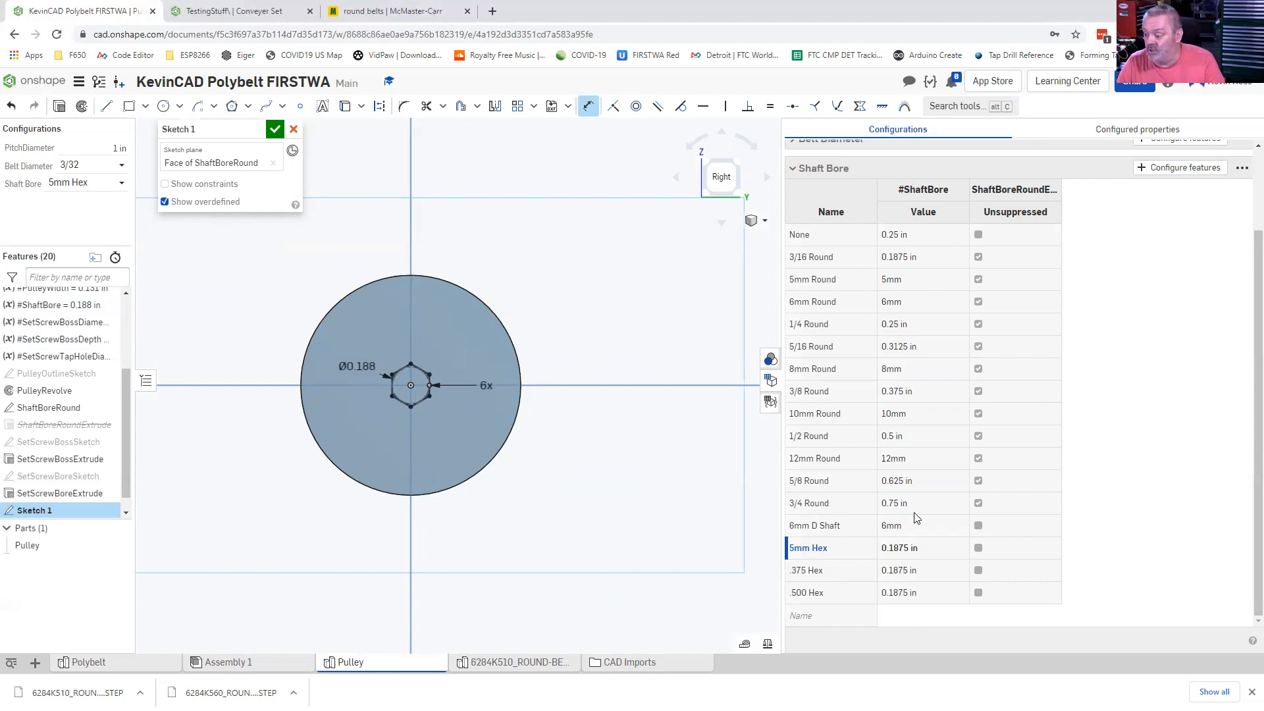
pyautogui.click(903, 548)
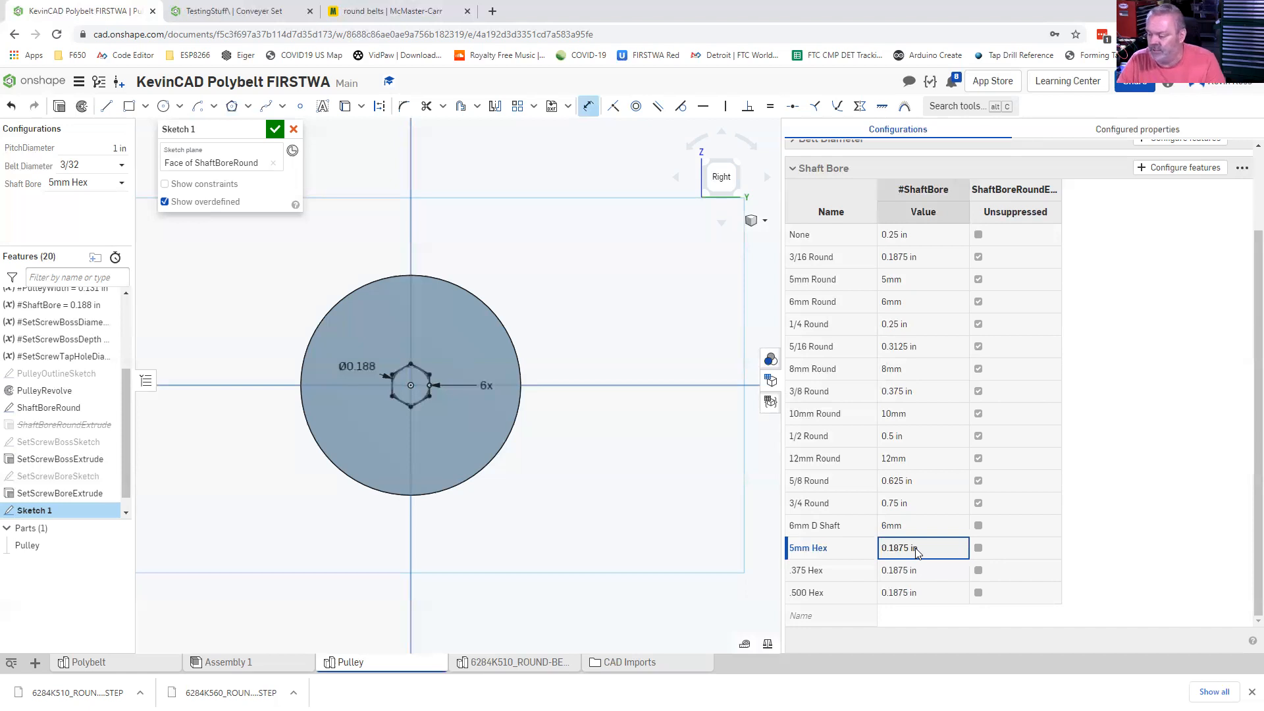
pyautogui.click(275, 129)
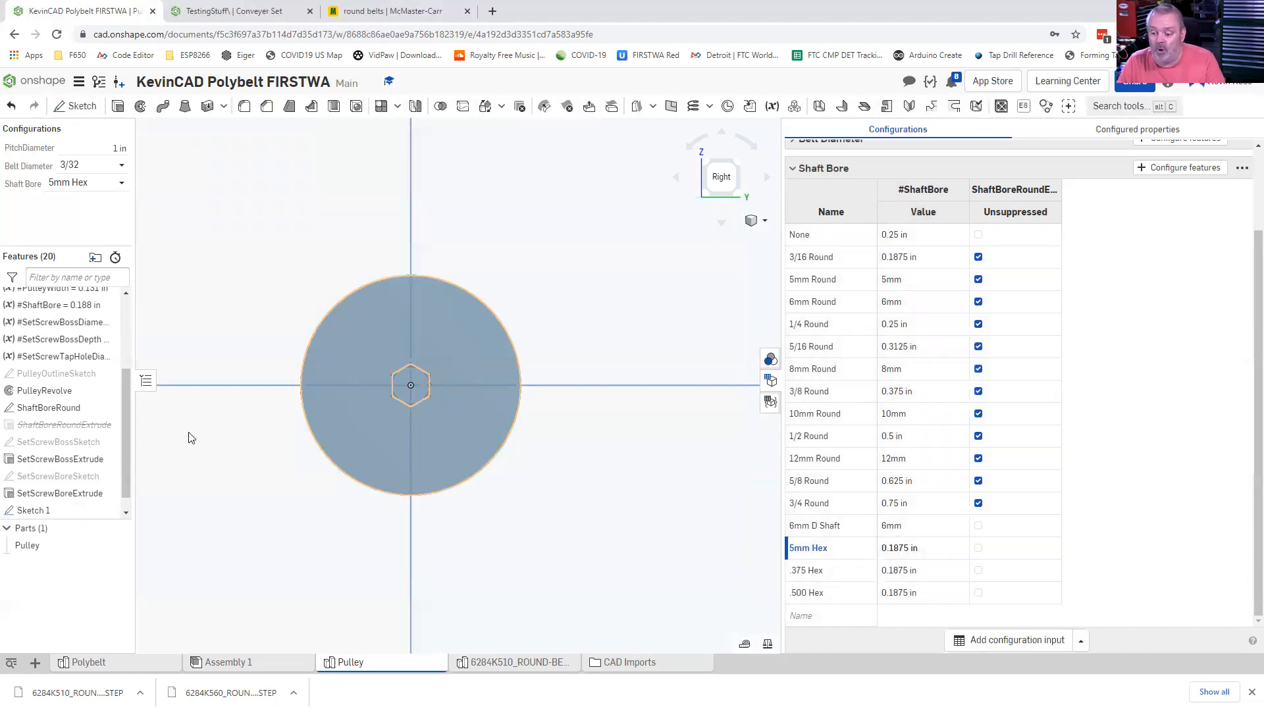
# - Rename the hexagon sketch as HexBore and clear the selection
pyautogui.rightClick(33, 512)
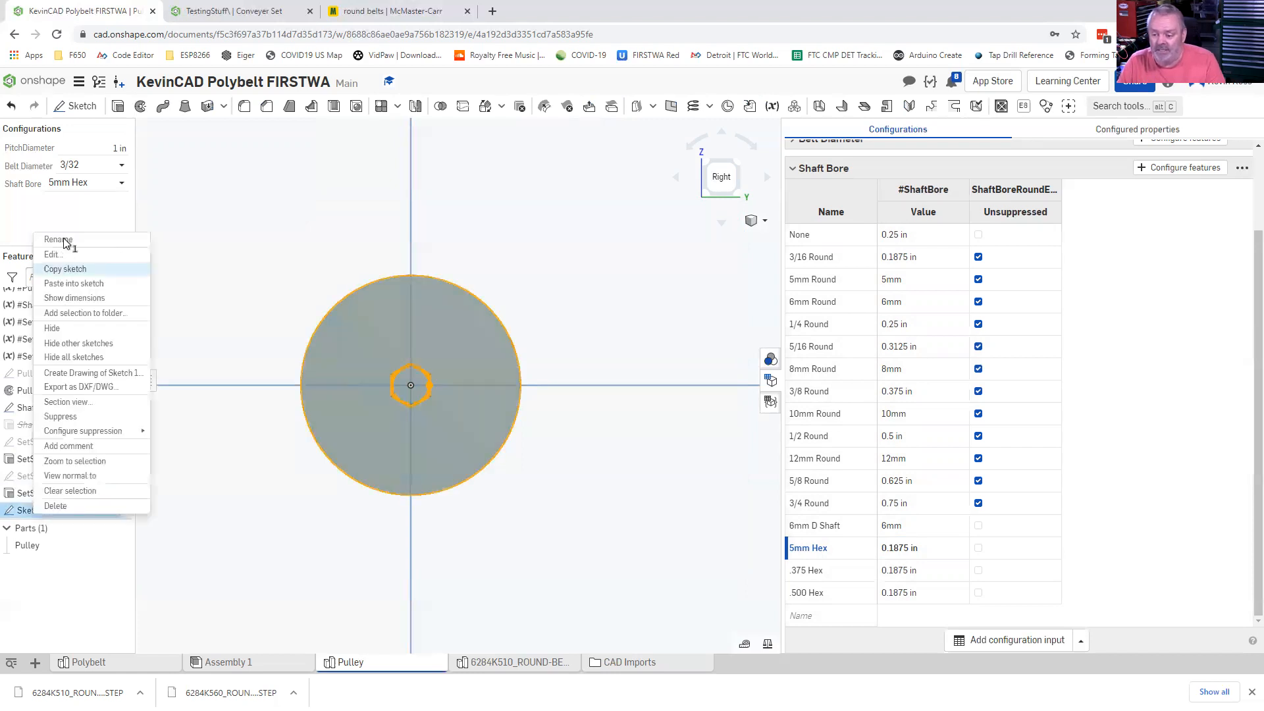
pyautogui.click(63, 241)
pyautogui.write('HexBore')
pyautogui.press('Return')
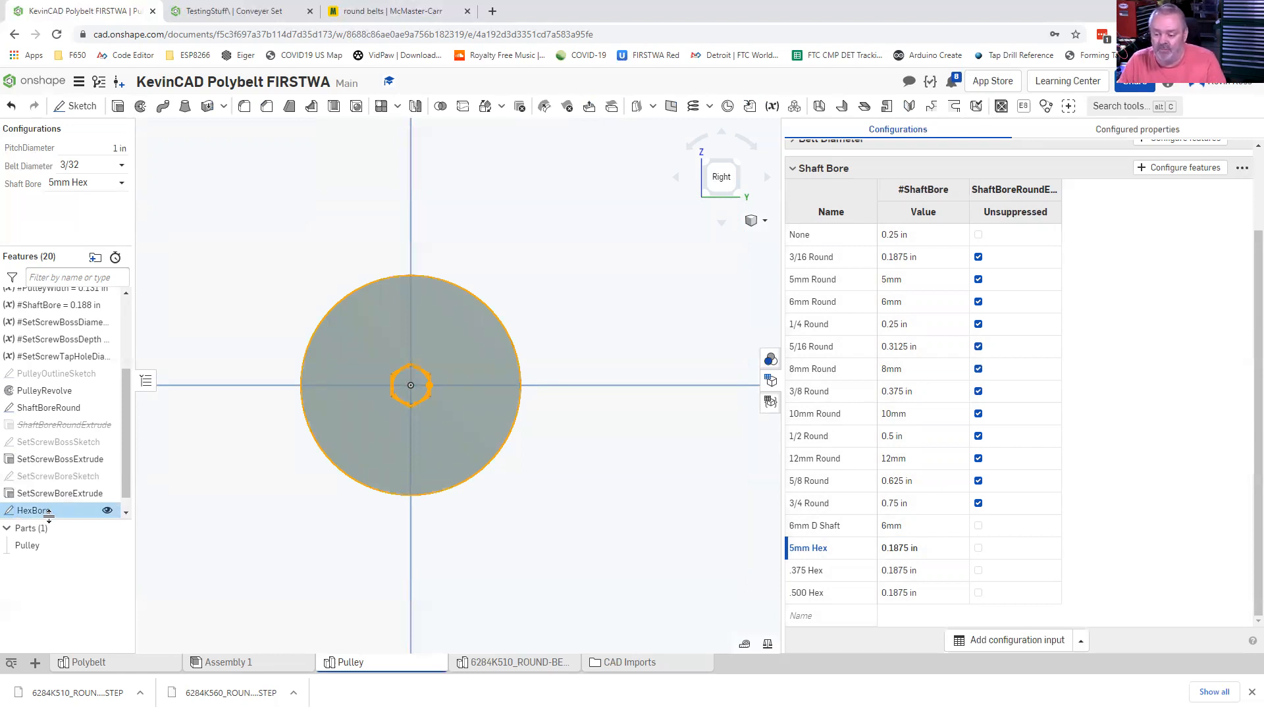
pyautogui.click(204, 521)
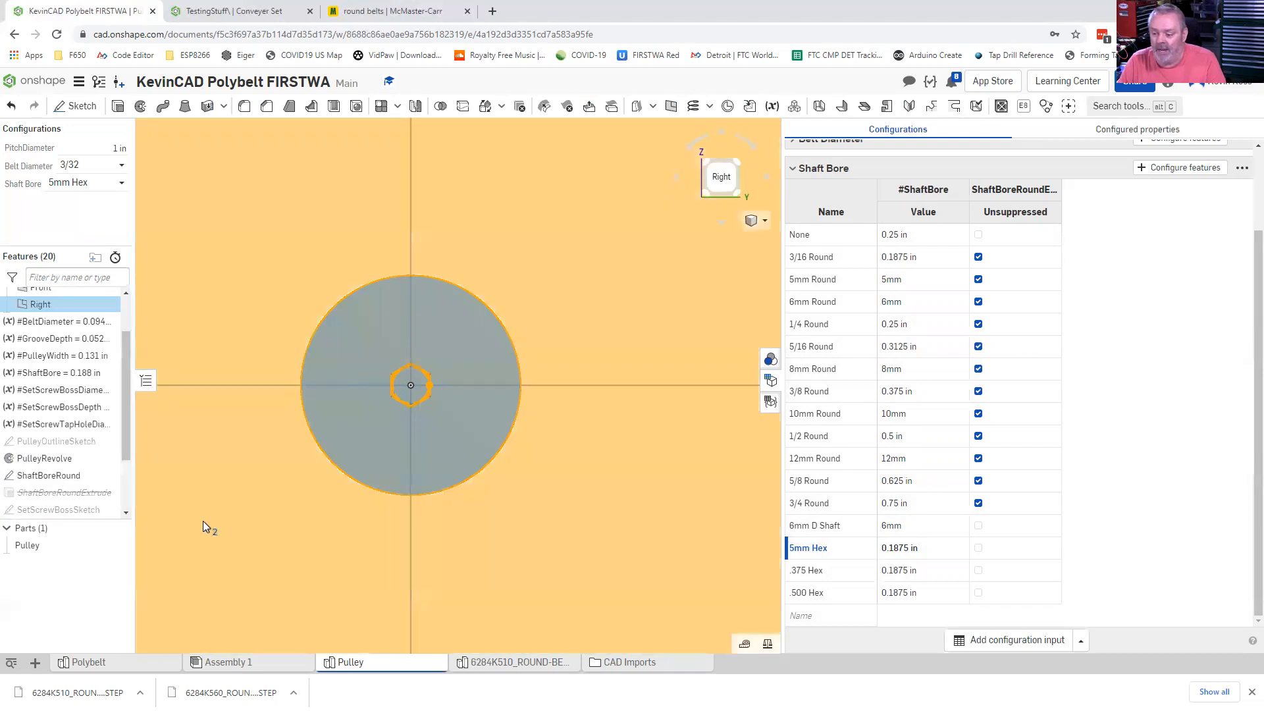
pyautogui.scroll(-2, 202, 520)
pyautogui.click(425, 532)
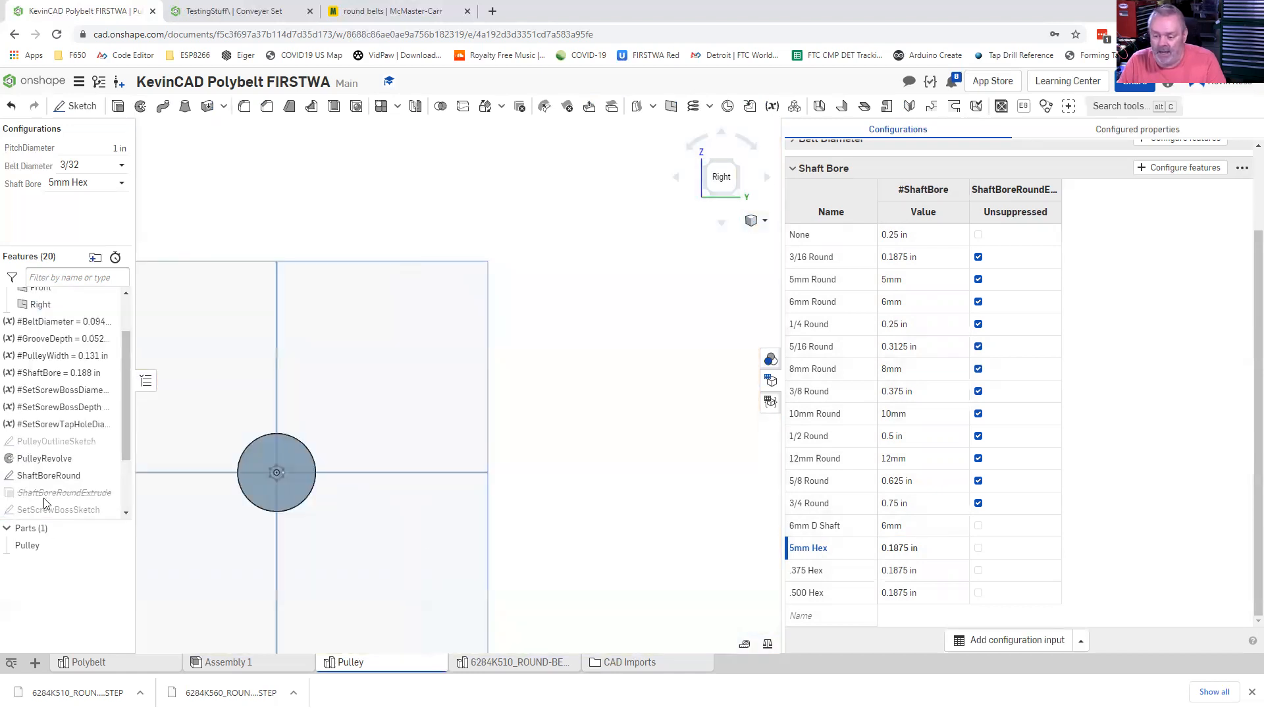
# - Extrude the HexBore sketch through all as material added to the pulley
pyautogui.scroll(-2, 42, 497)
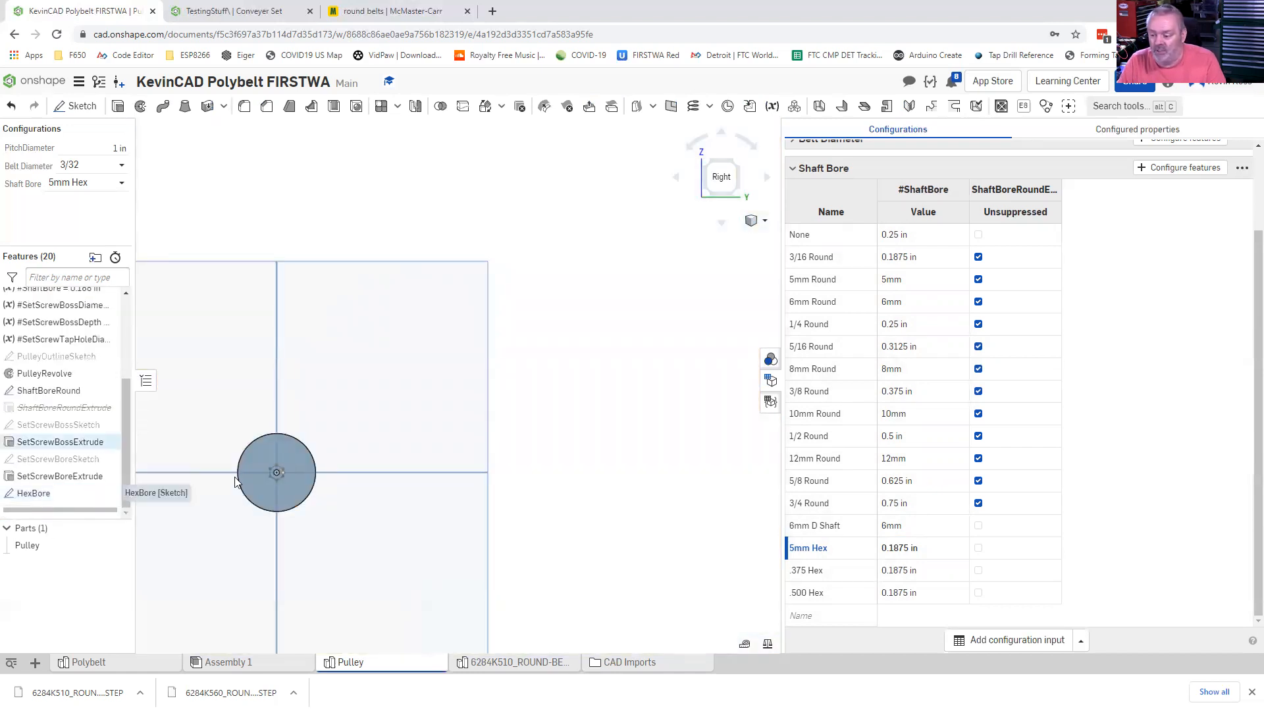
pyautogui.scroll(2, 211, 479)
pyautogui.click(118, 107)
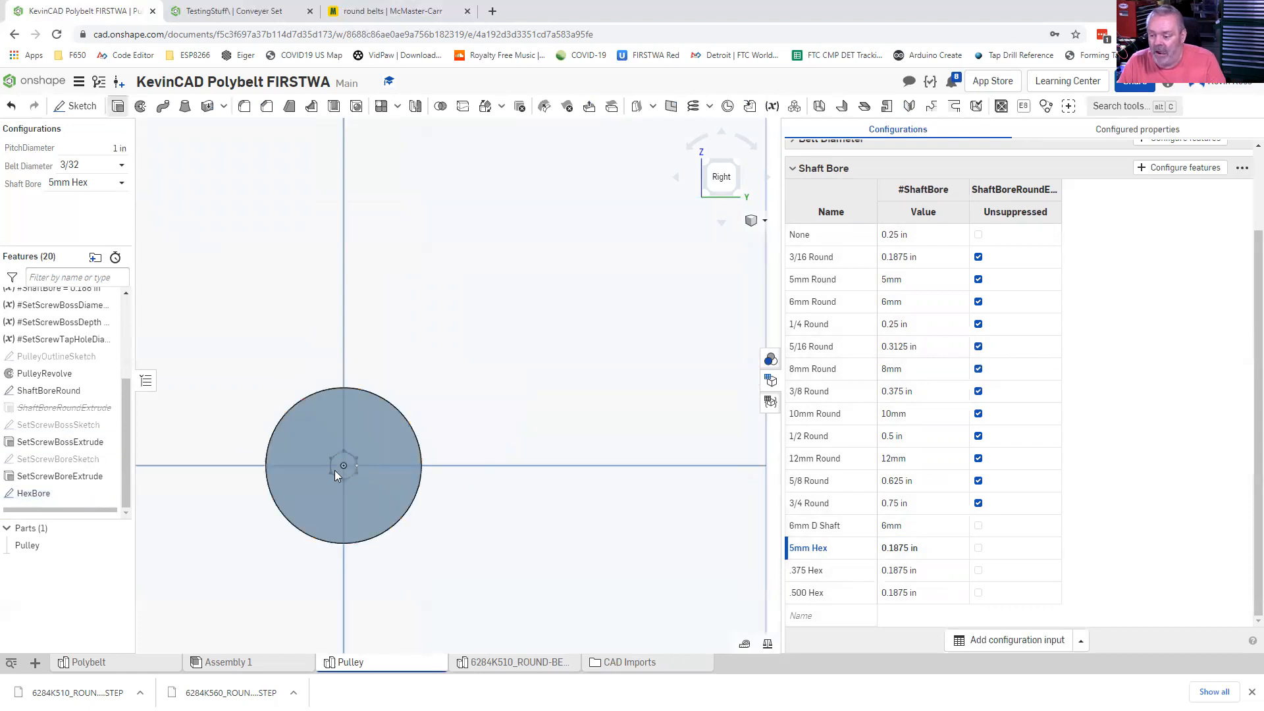
pyautogui.scroll(3, 327, 463)
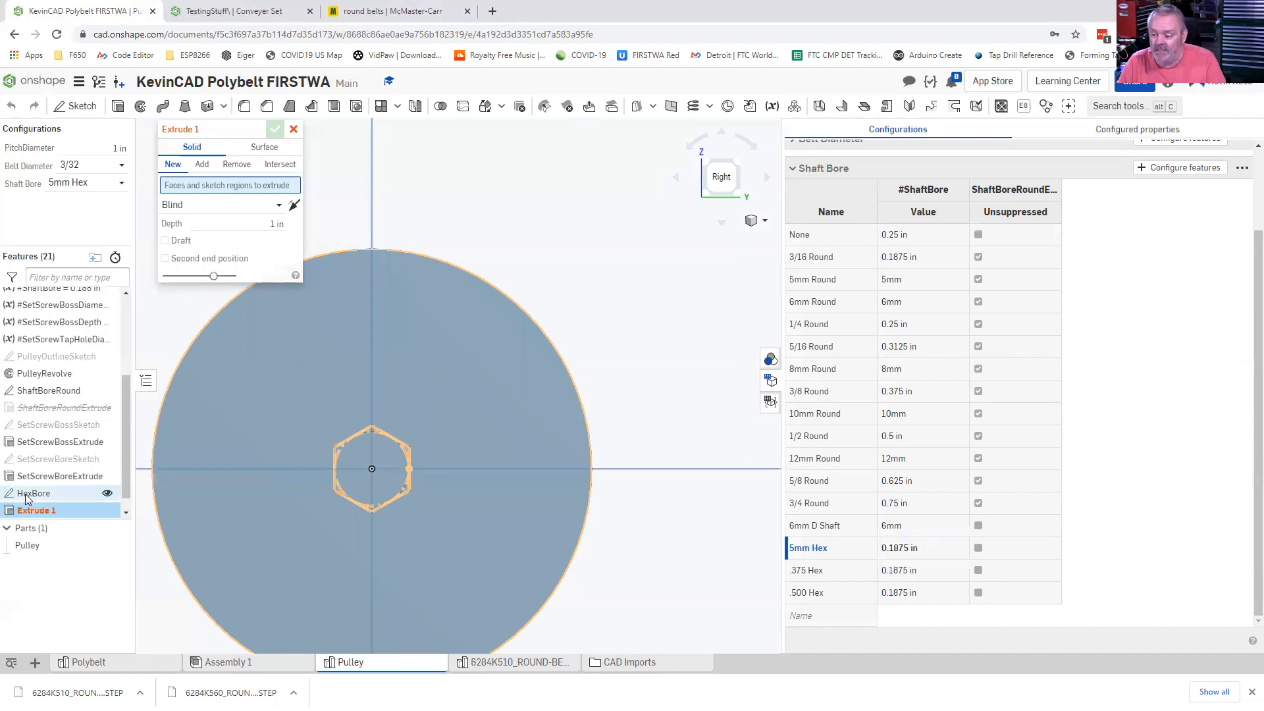
pyautogui.click(59, 493)
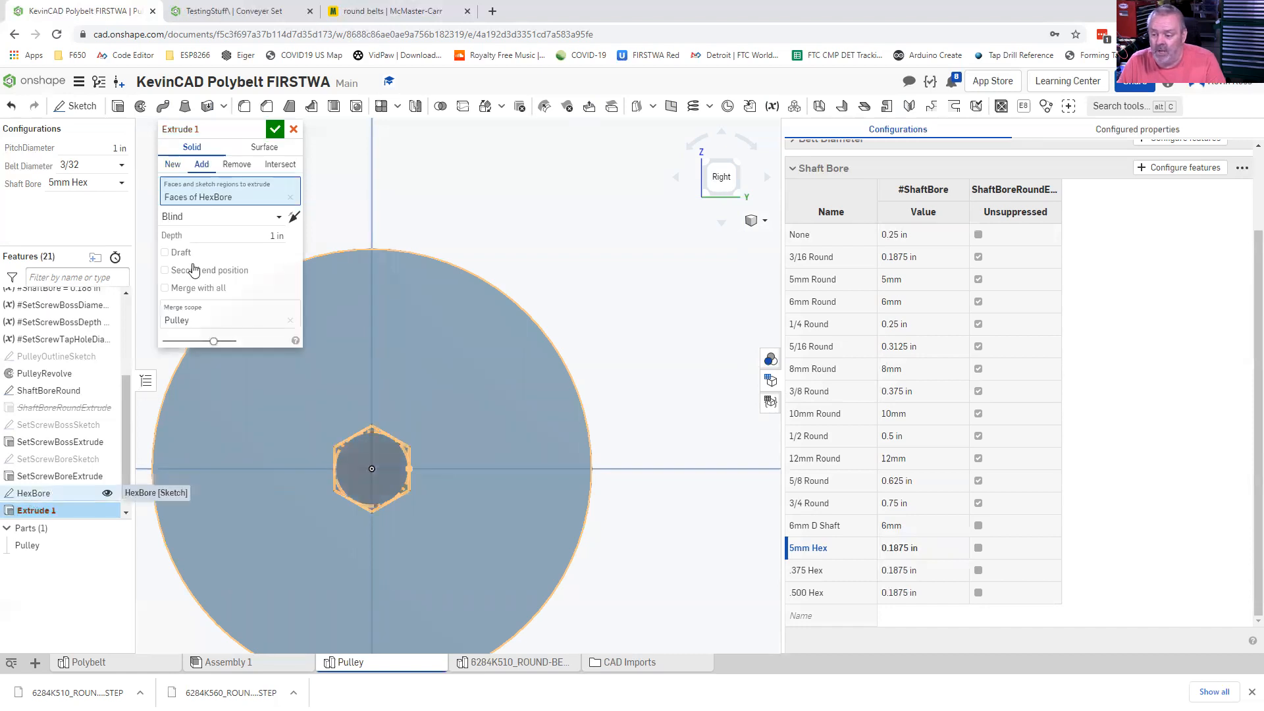
pyautogui.click(197, 216)
pyautogui.click(206, 342)
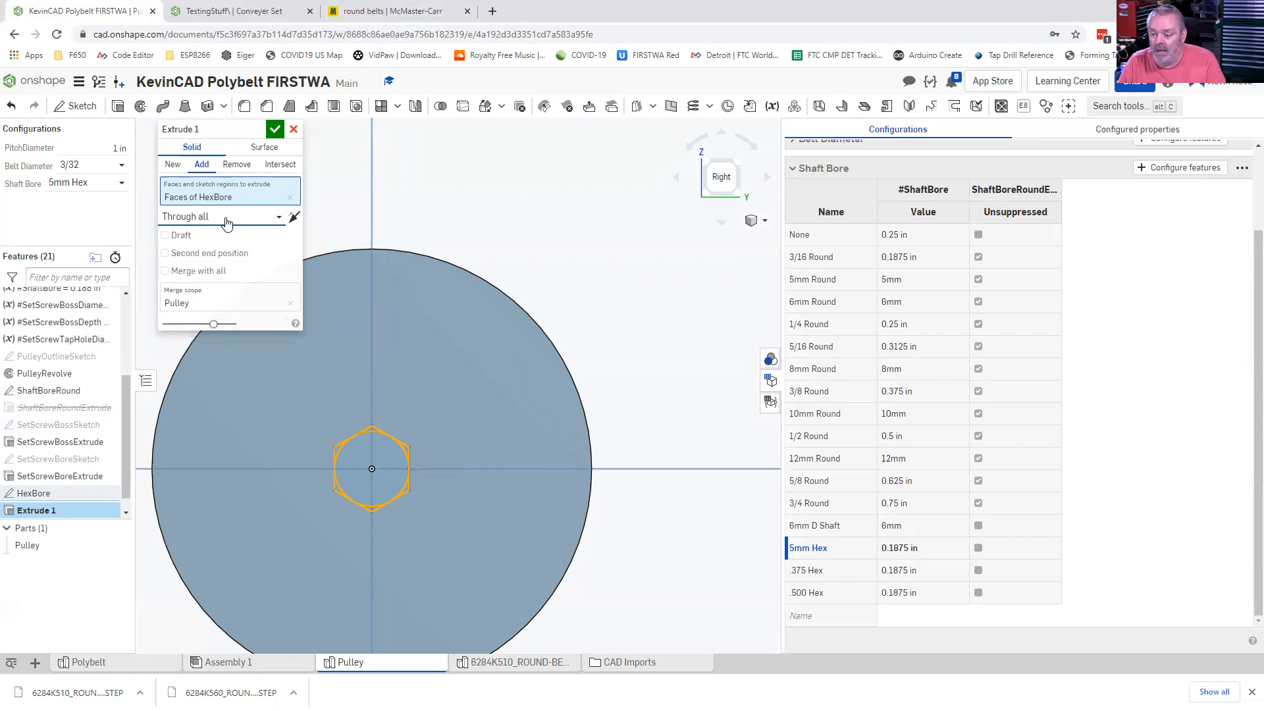
pyautogui.click(276, 131)
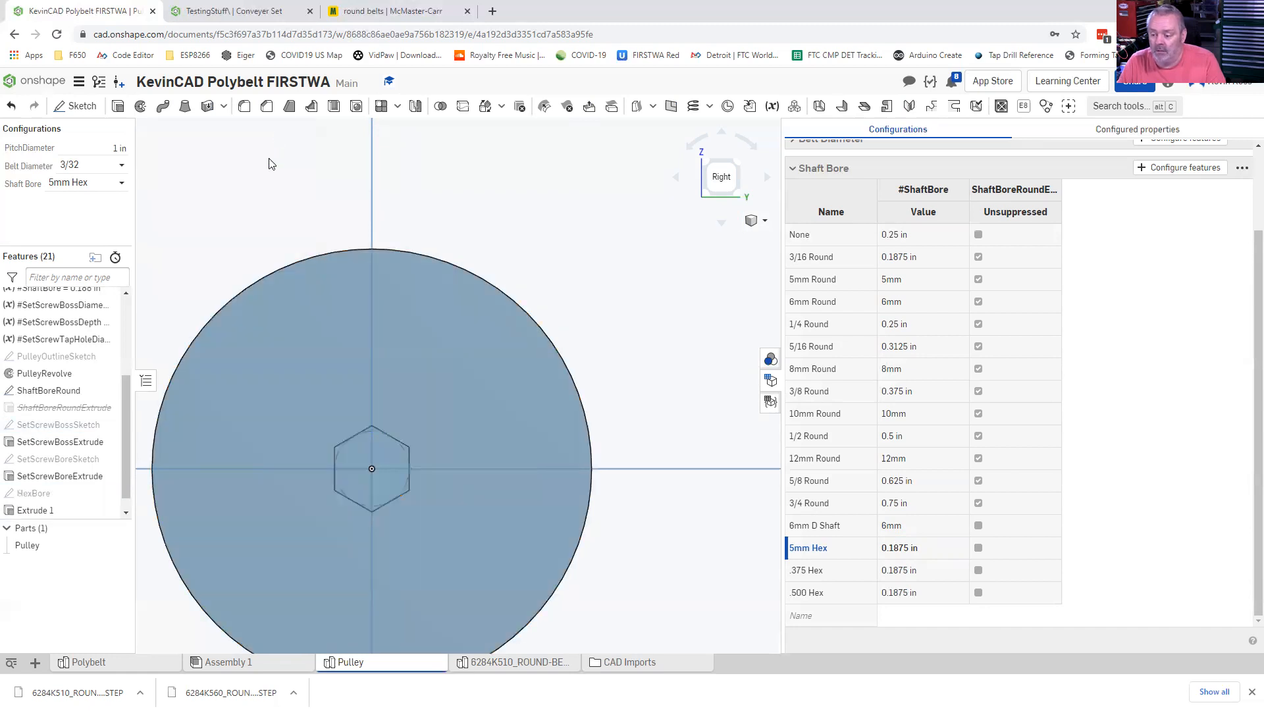
# - Change the hex extrude to remove material and reverse its direction so it cuts through the pulley
pyautogui.moveTo(196, 489); pyautogui.dragTo(223, 481, button='right')
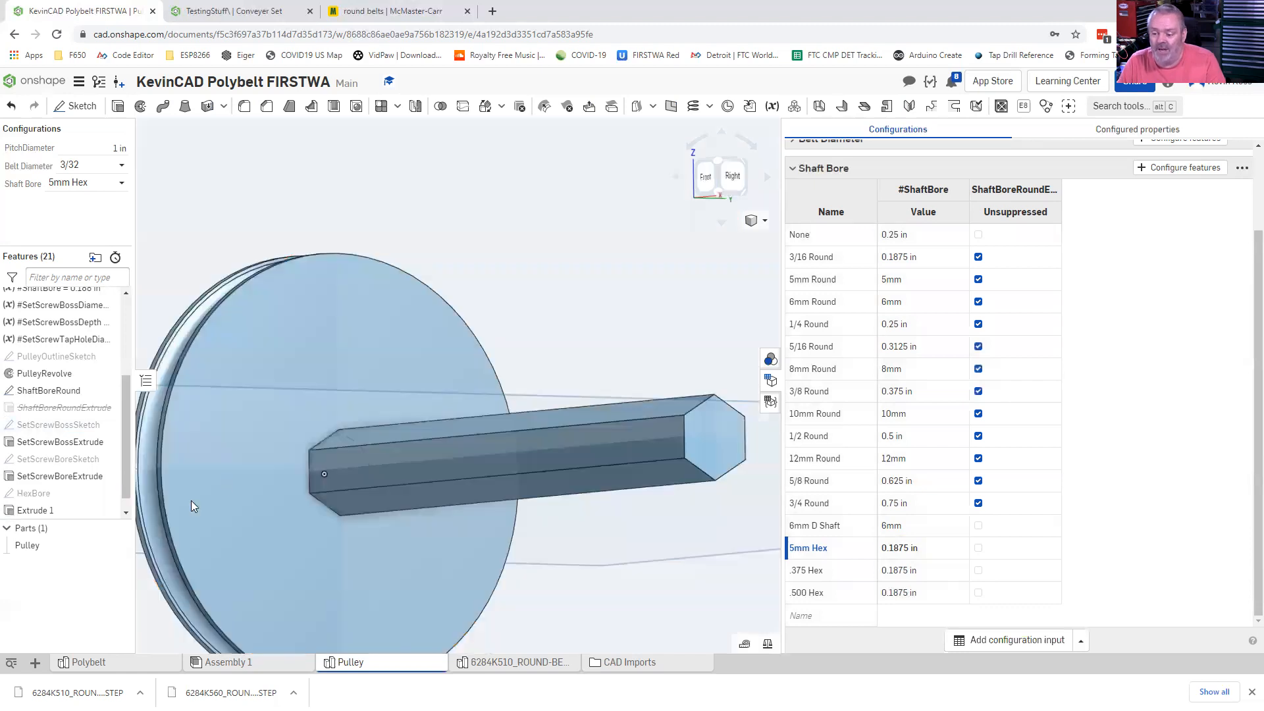
pyautogui.doubleClick(35, 512)
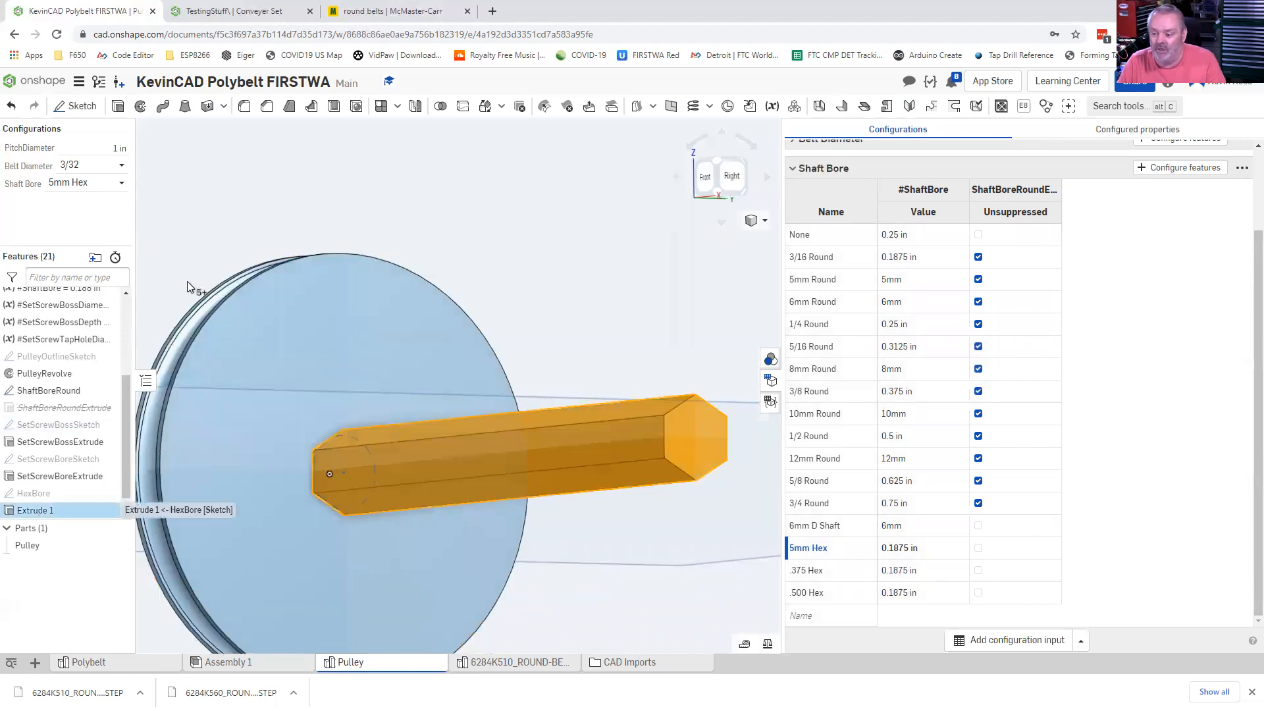
pyautogui.click(238, 165)
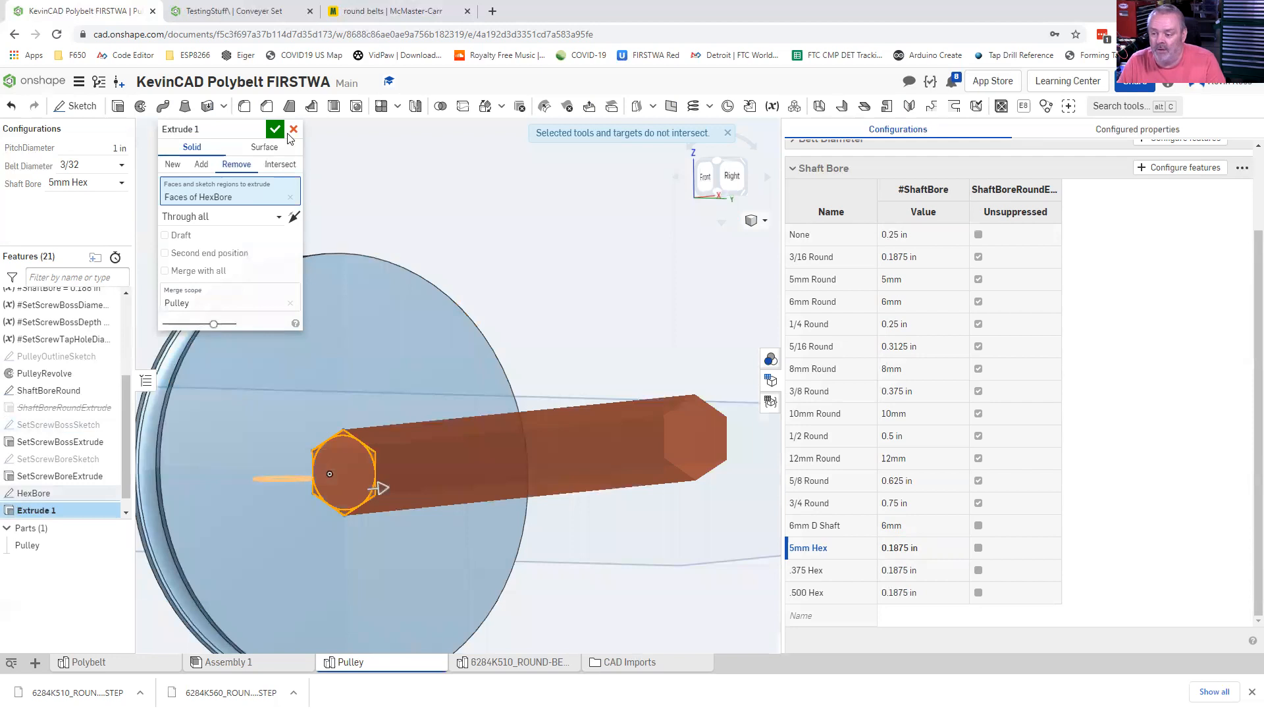
pyautogui.press('Return')
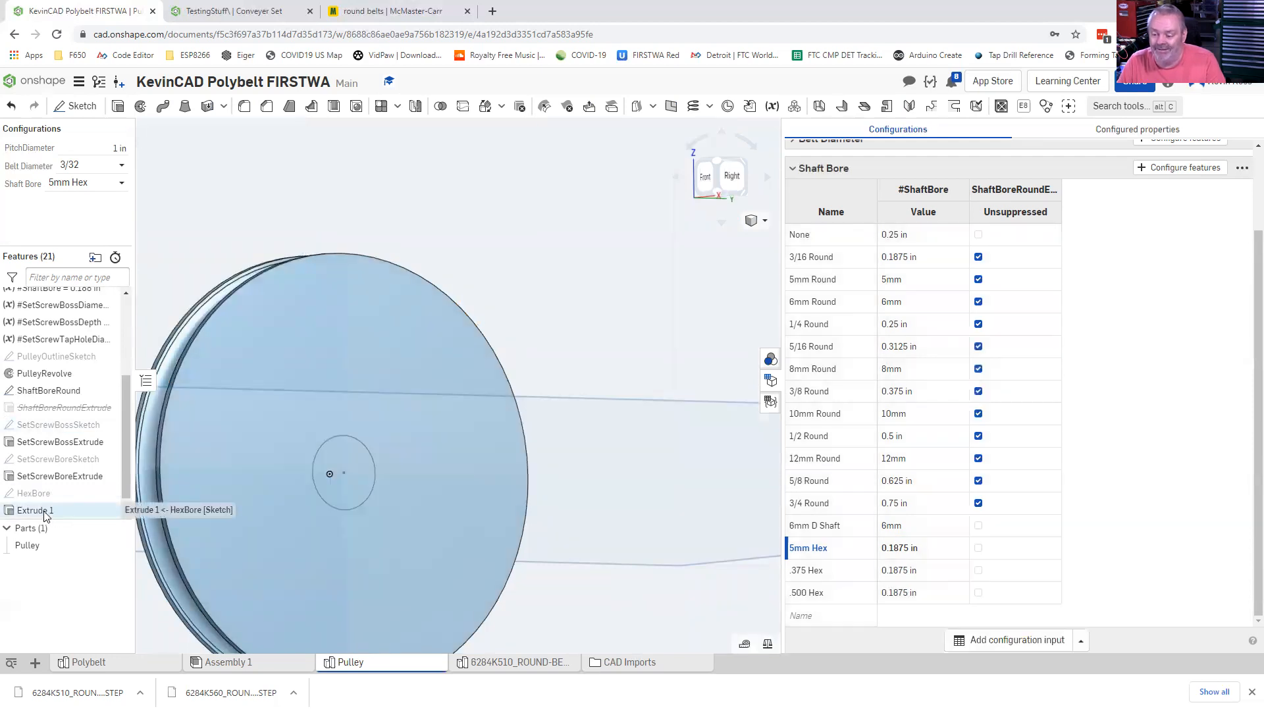
pyautogui.click(46, 516)
pyautogui.click(292, 219)
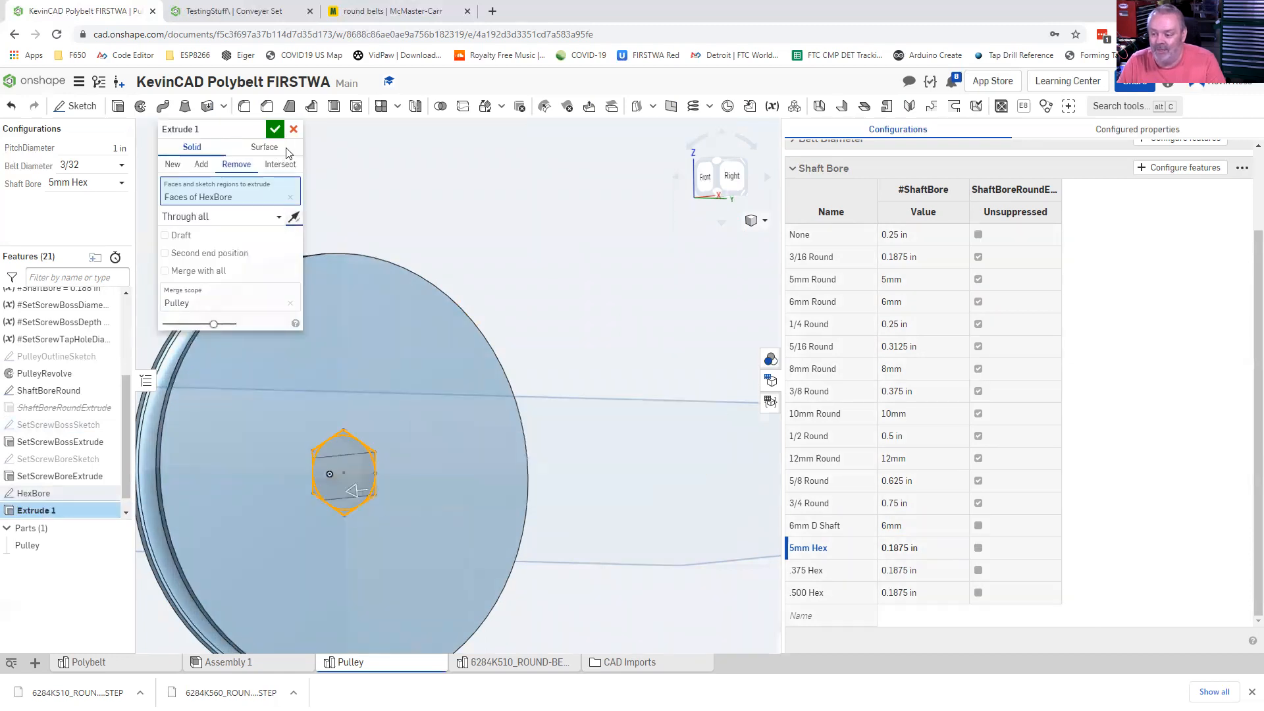
pyautogui.press('Return')
pyautogui.moveTo(394, 334); pyautogui.dragTo(404, 397, button='right')
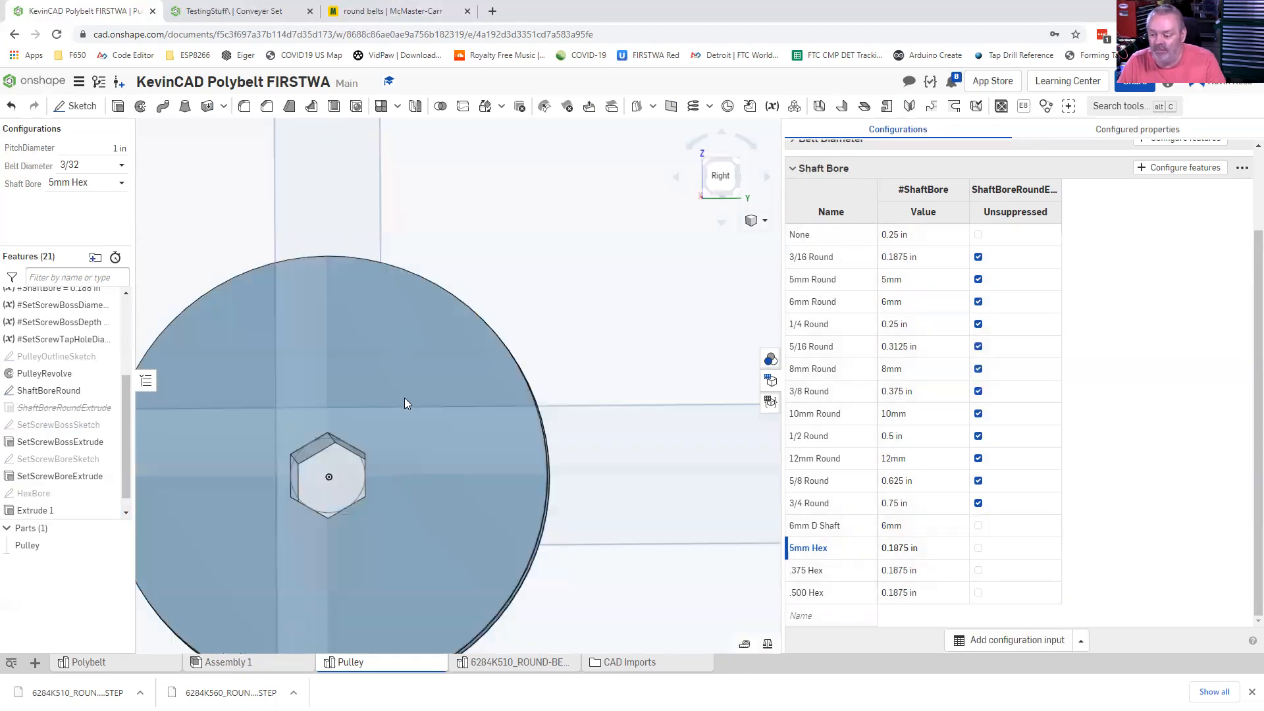
pyautogui.moveTo(409, 482)
pyautogui.mouseDown(button='right')
pyautogui.moveTo(411, 464)
pyautogui.moveTo(414, 484)
pyautogui.mouseUp(button='right')
pyautogui.moveTo(385, 356); pyautogui.dragTo(465, 411, button='right')
pyautogui.scroll(-3, 586, 440)
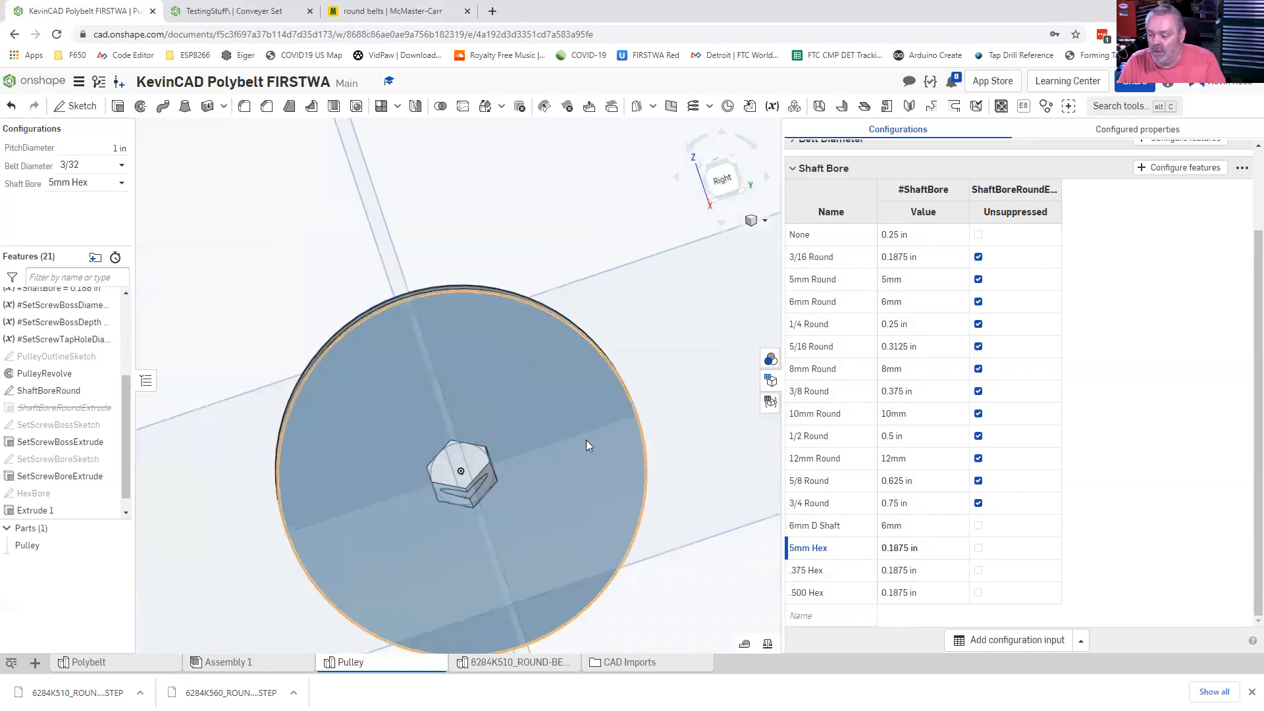
pyautogui.moveTo(586, 439); pyautogui.dragTo(586, 433, button='right')
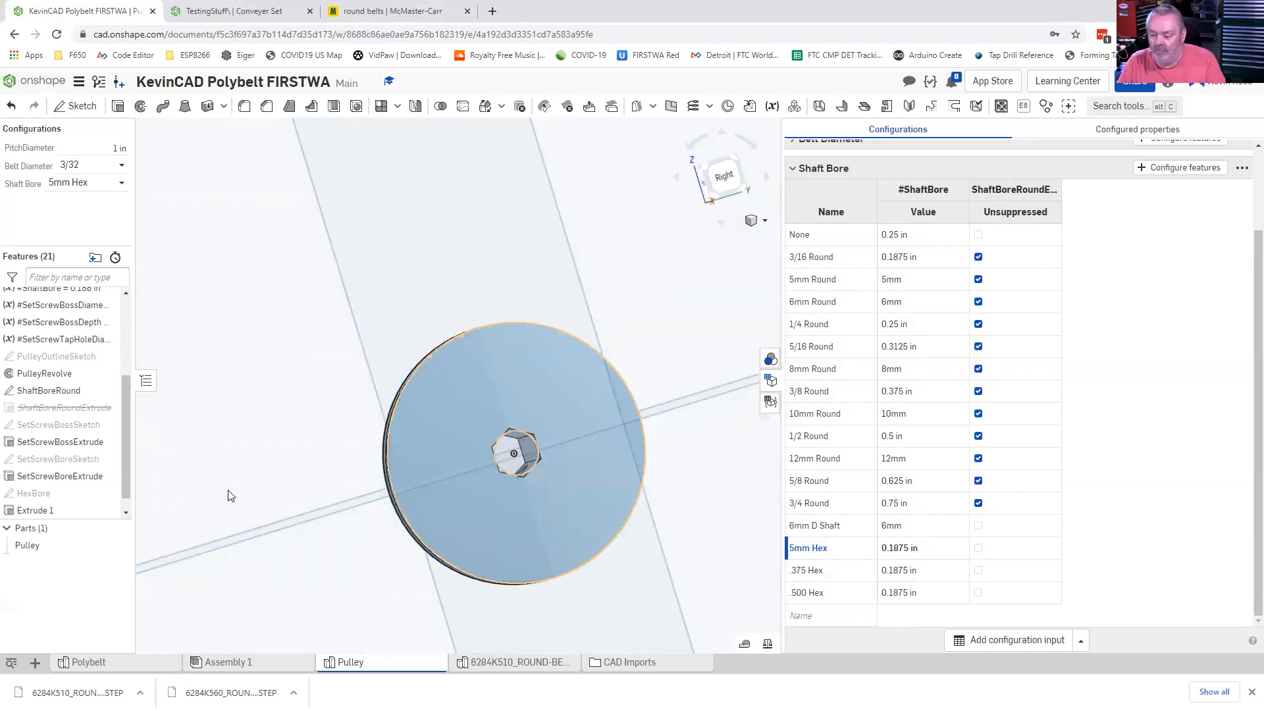
# - Rename the hex extrude feature as HexBoreExtrude
pyautogui.rightClick(32, 512)
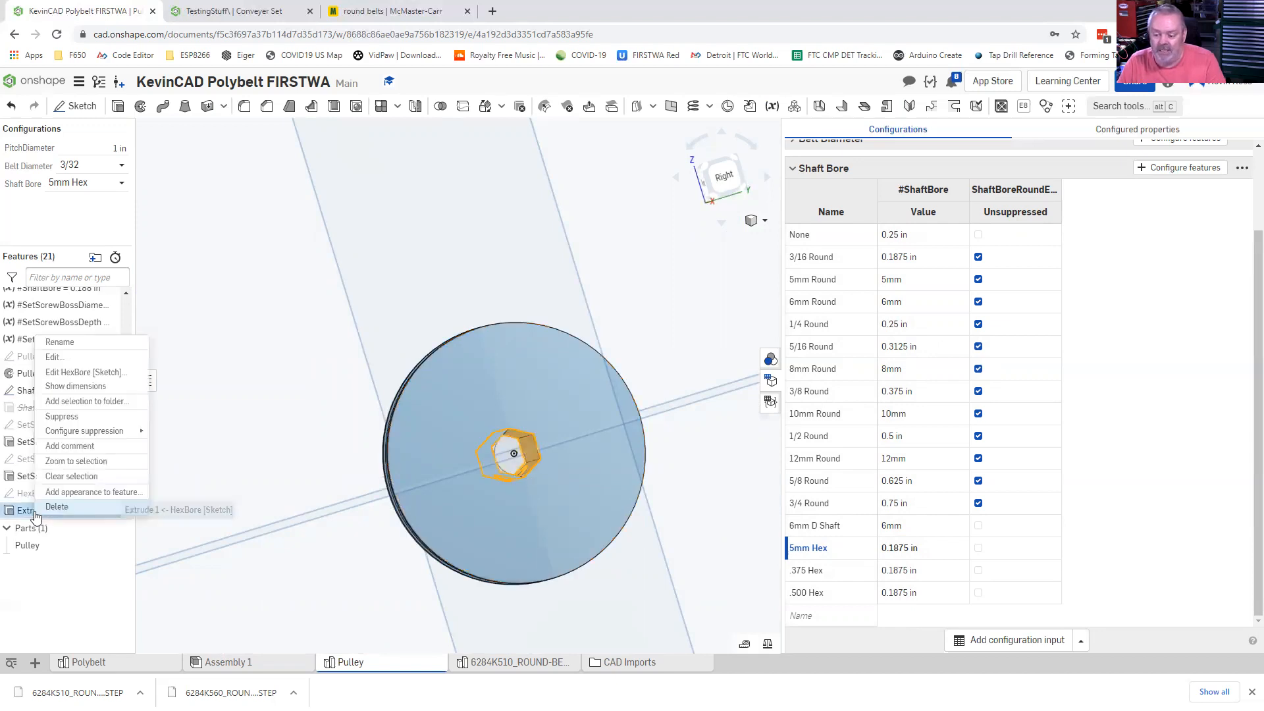
pyautogui.click(60, 342)
pyautogui.write('He')
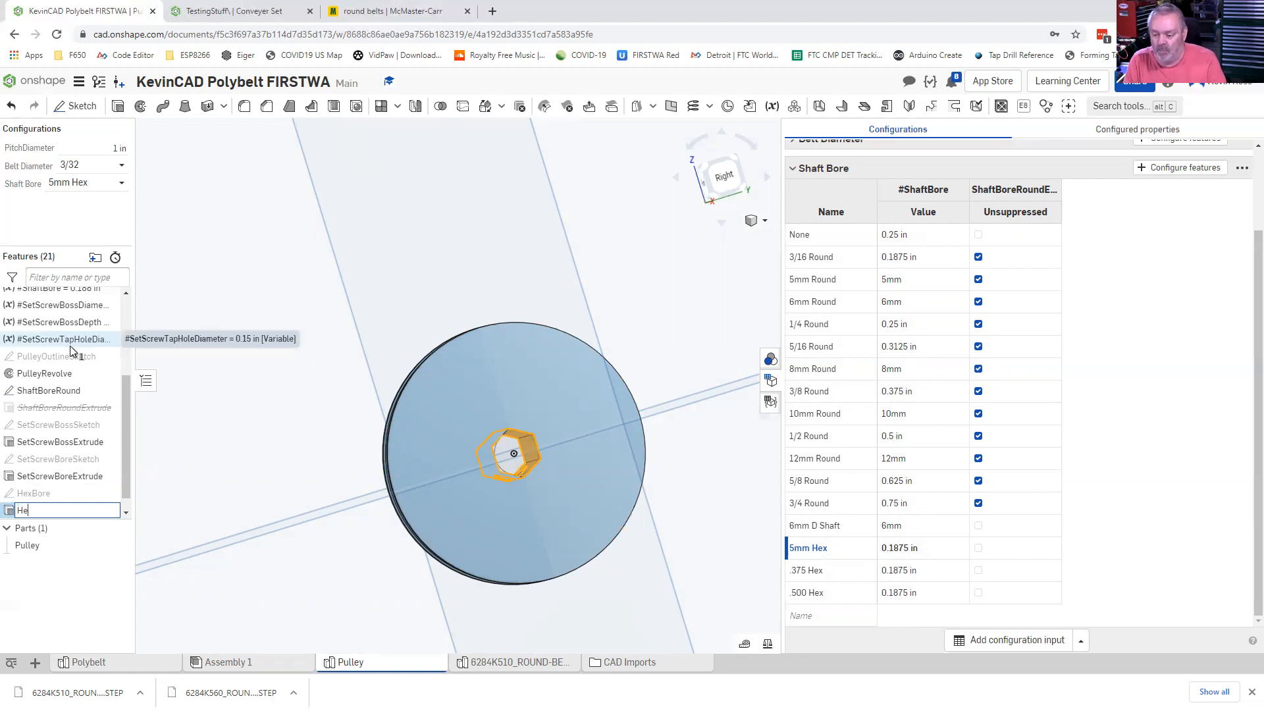
pyautogui.write('xBoreExtu')
pyautogui.write('rd')
pyautogui.write('e')
pyautogui.press('Return')
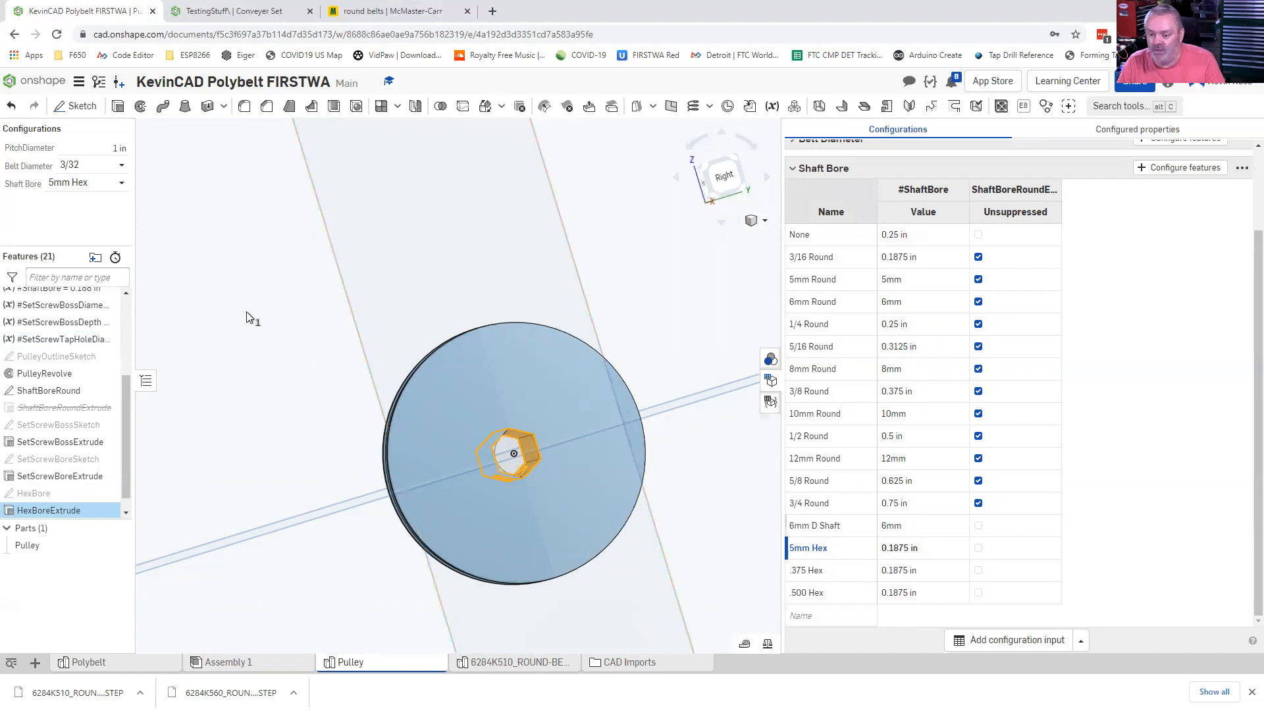
# - Switch the Shaft Bore configuration to 10mm Round and examine the pulley's bore shape from several angles
pyautogui.click(119, 184)
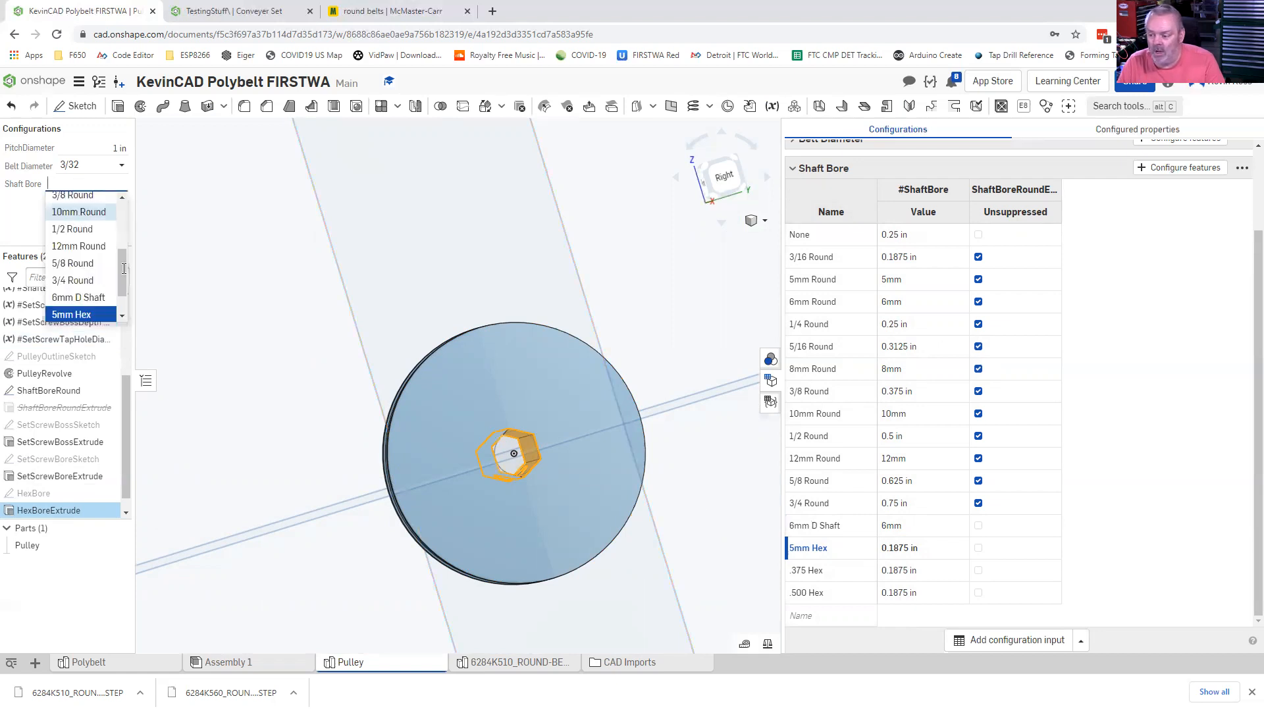
pyautogui.click(79, 211)
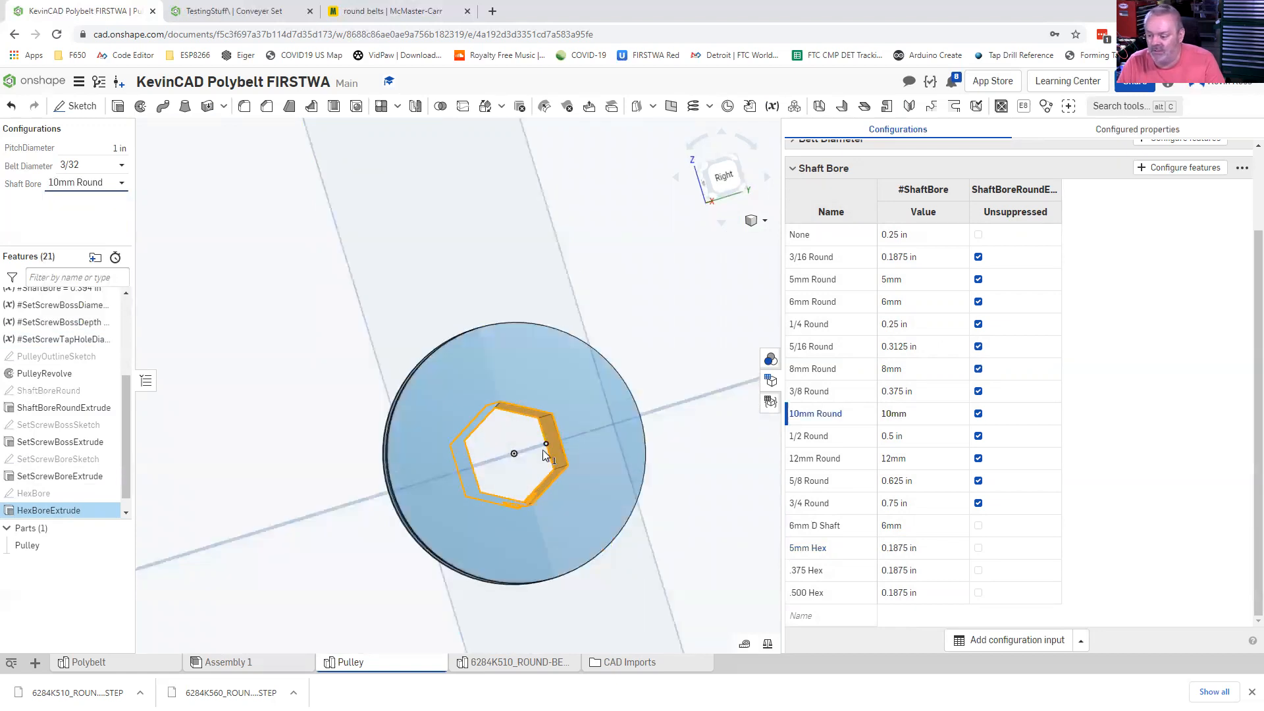
pyautogui.moveTo(548, 467); pyautogui.dragTo(513, 481, button='right')
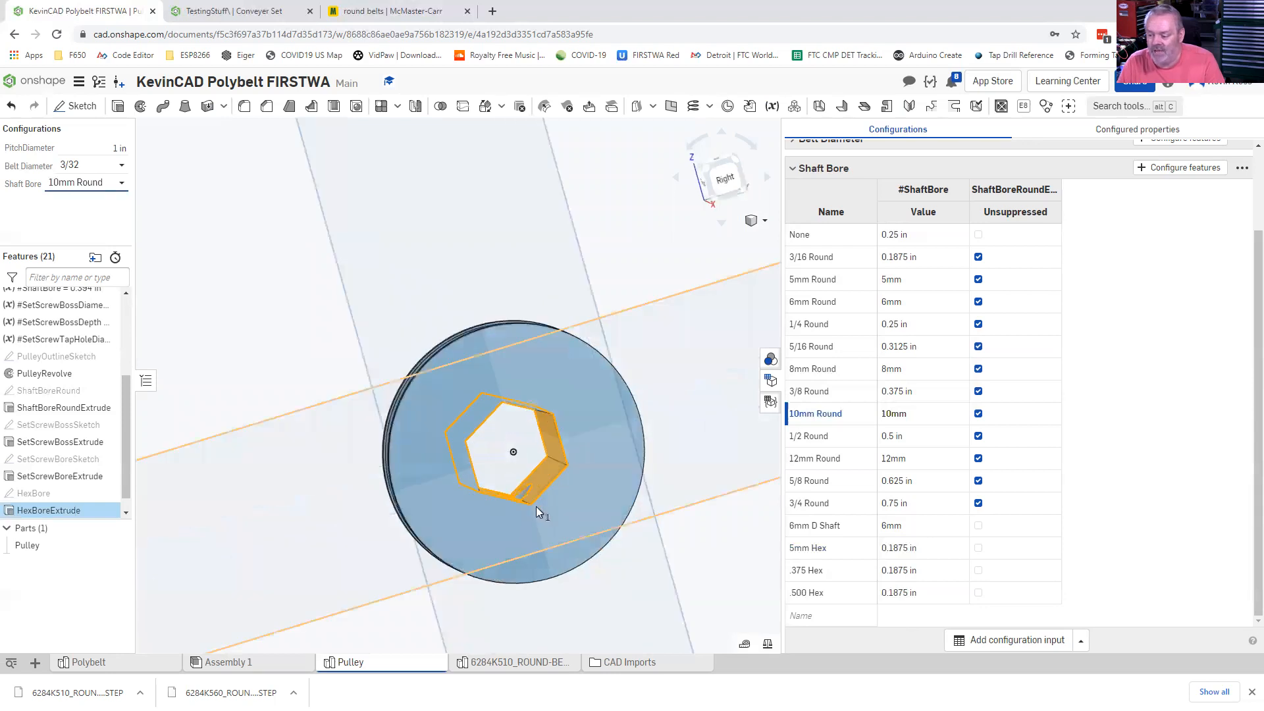
pyautogui.press('Down')
pyautogui.press('Up')
pyautogui.press('Up')
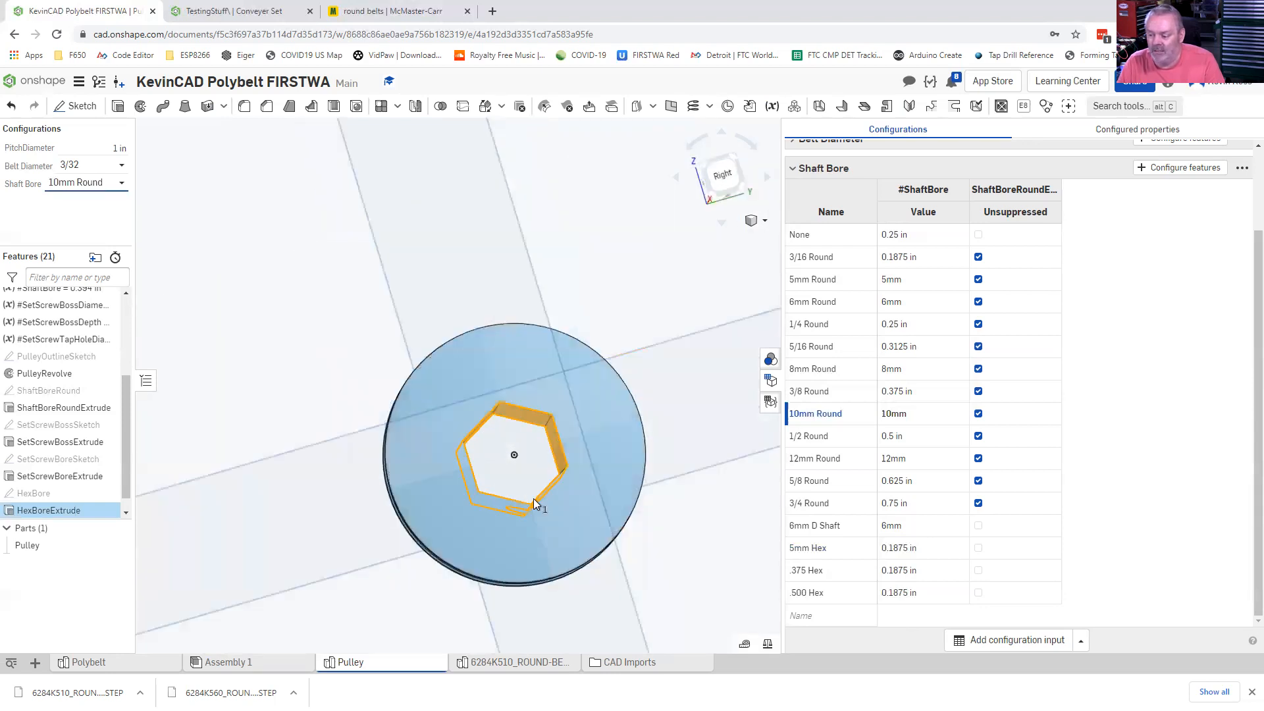
pyautogui.moveTo(518, 479); pyautogui.dragTo(539, 507, button='right')
pyautogui.moveTo(515, 507); pyautogui.dragTo(500, 511, button='right')
pyautogui.scroll(3, 500, 512)
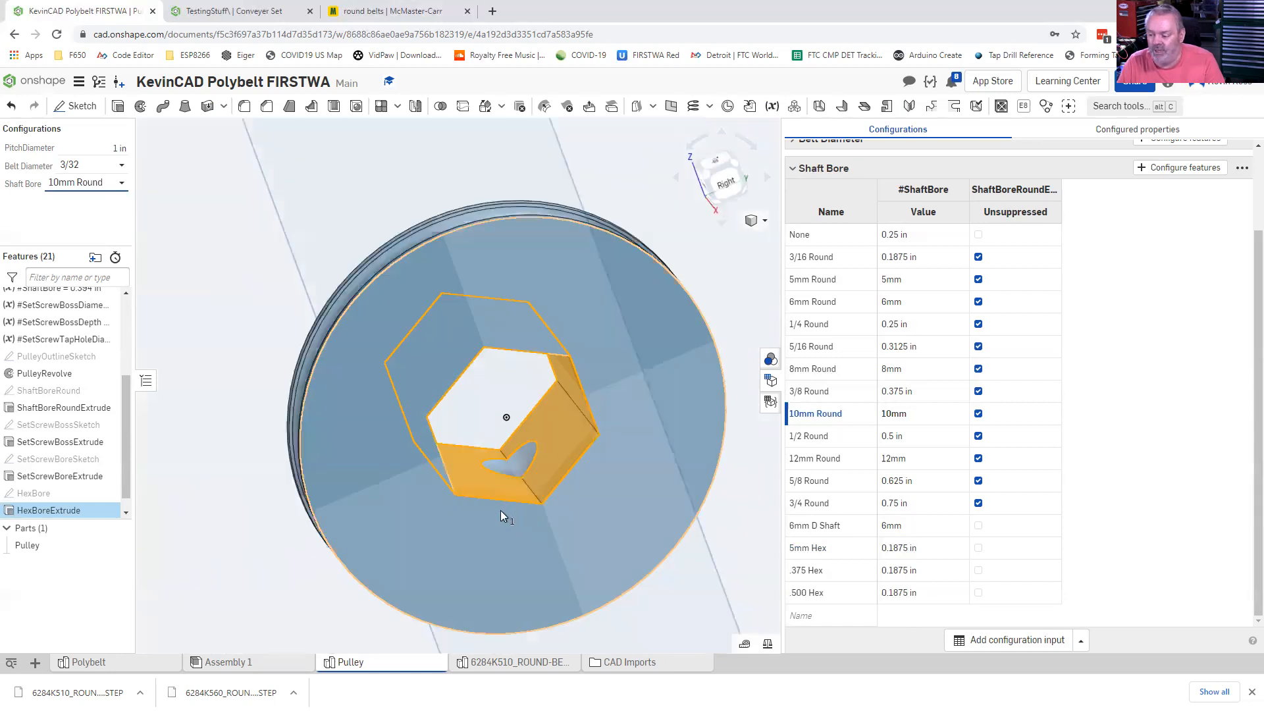
pyautogui.scroll(-5, 500, 512)
pyautogui.scroll(-3, 500, 512)
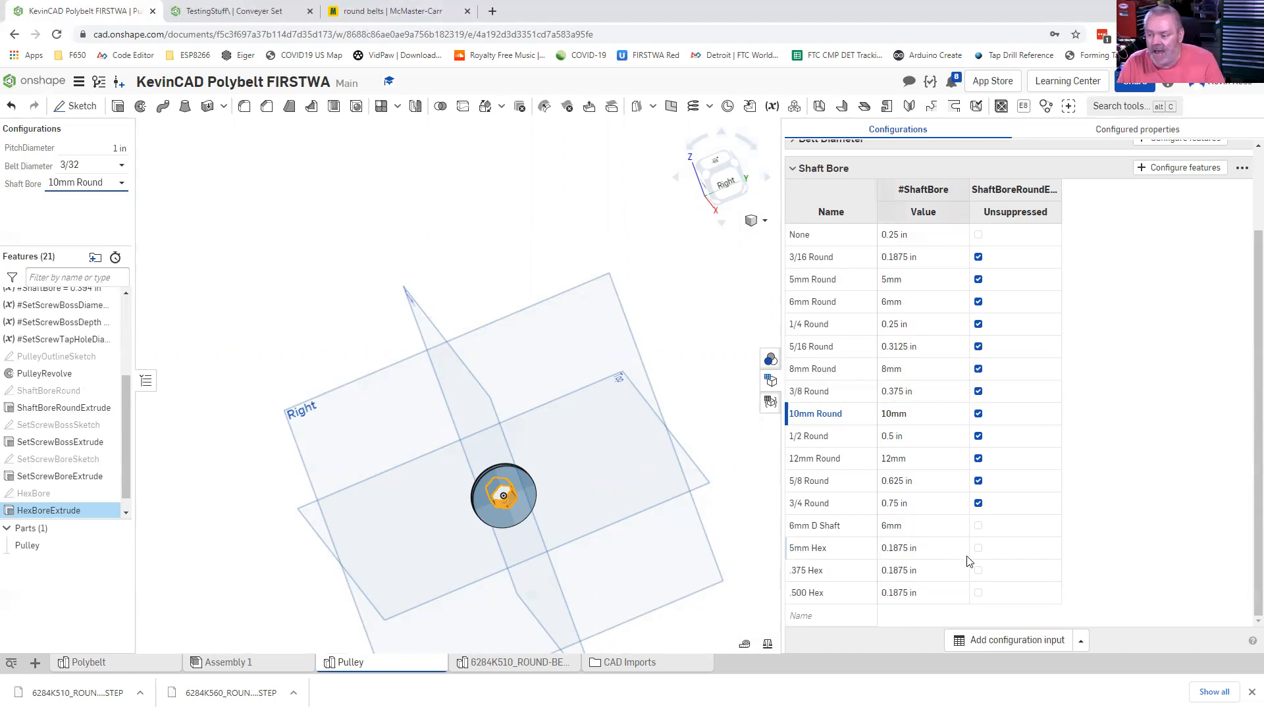
# - Add the suppression state of HexBoreExtrude as a configured parameter of the Shaft Bore input
pyautogui.click(1199, 171)
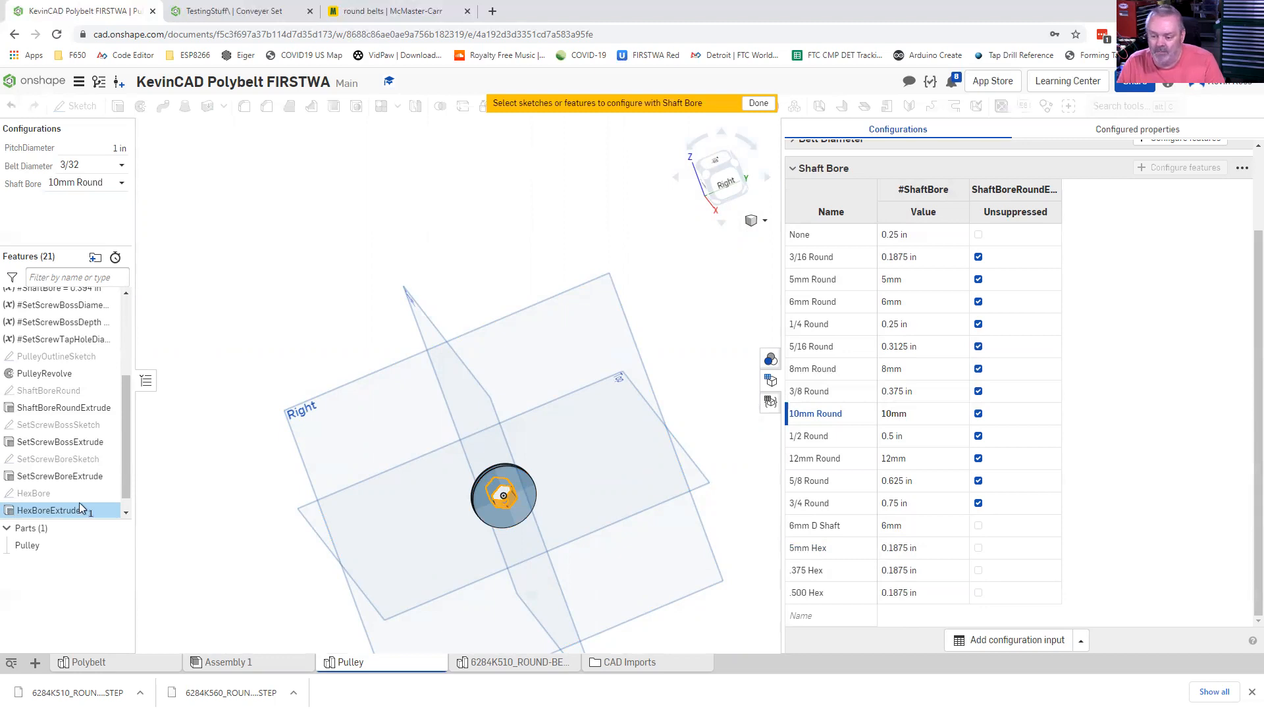
pyautogui.click(59, 510)
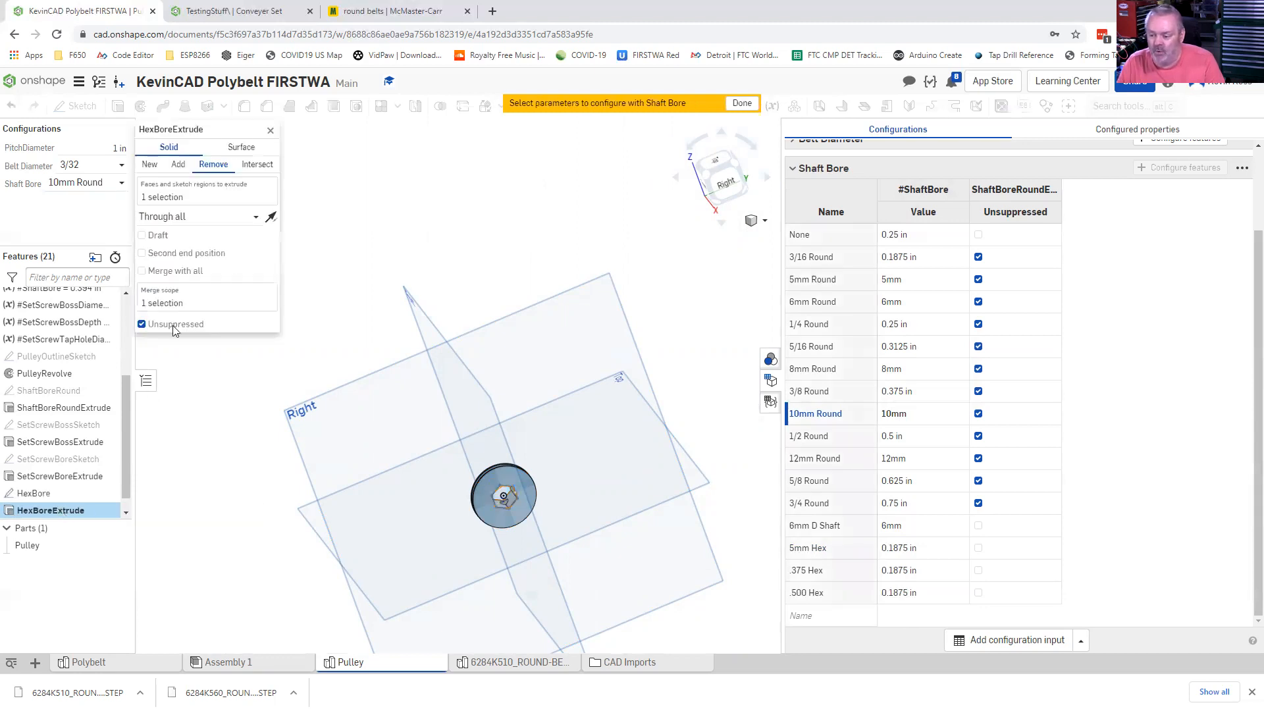
pyautogui.click(174, 325)
pyautogui.click(744, 104)
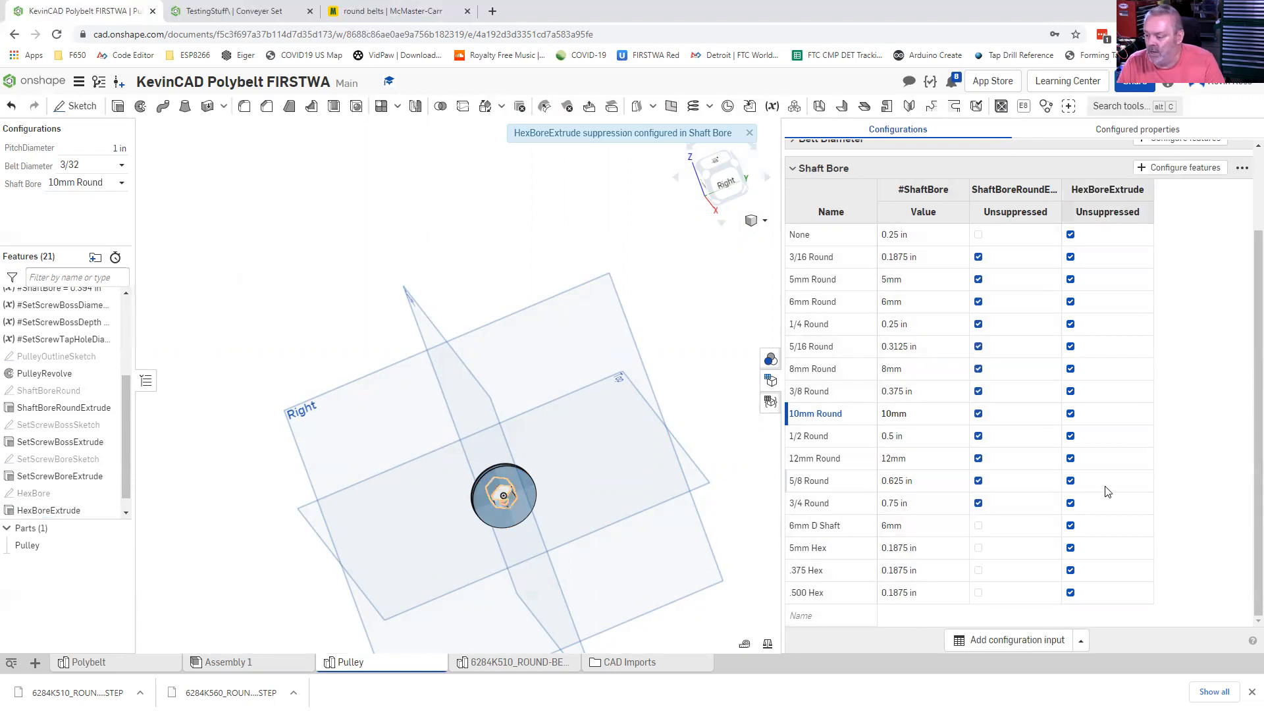
# - Suppress HexBoreExtrude for None, all round bores from 3/16 to 3/4, and the 6mm D Shaft
pyautogui.click(1071, 526)
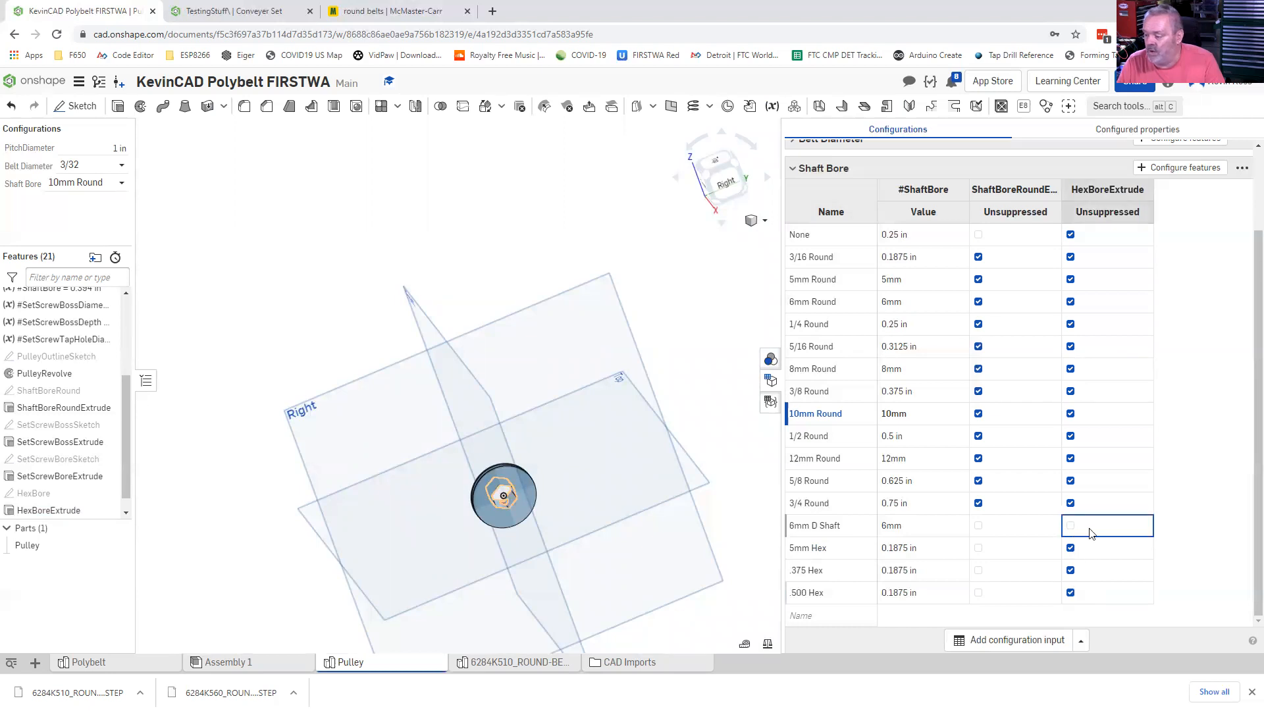
pyautogui.click(1071, 503)
pyautogui.click(1071, 480)
pyautogui.click(1070, 436)
pyautogui.click(1071, 458)
pyautogui.click(1070, 413)
pyautogui.click(1070, 368)
pyautogui.click(1071, 391)
pyautogui.click(1070, 347)
pyautogui.click(1070, 324)
pyautogui.click(1071, 302)
pyautogui.click(1071, 279)
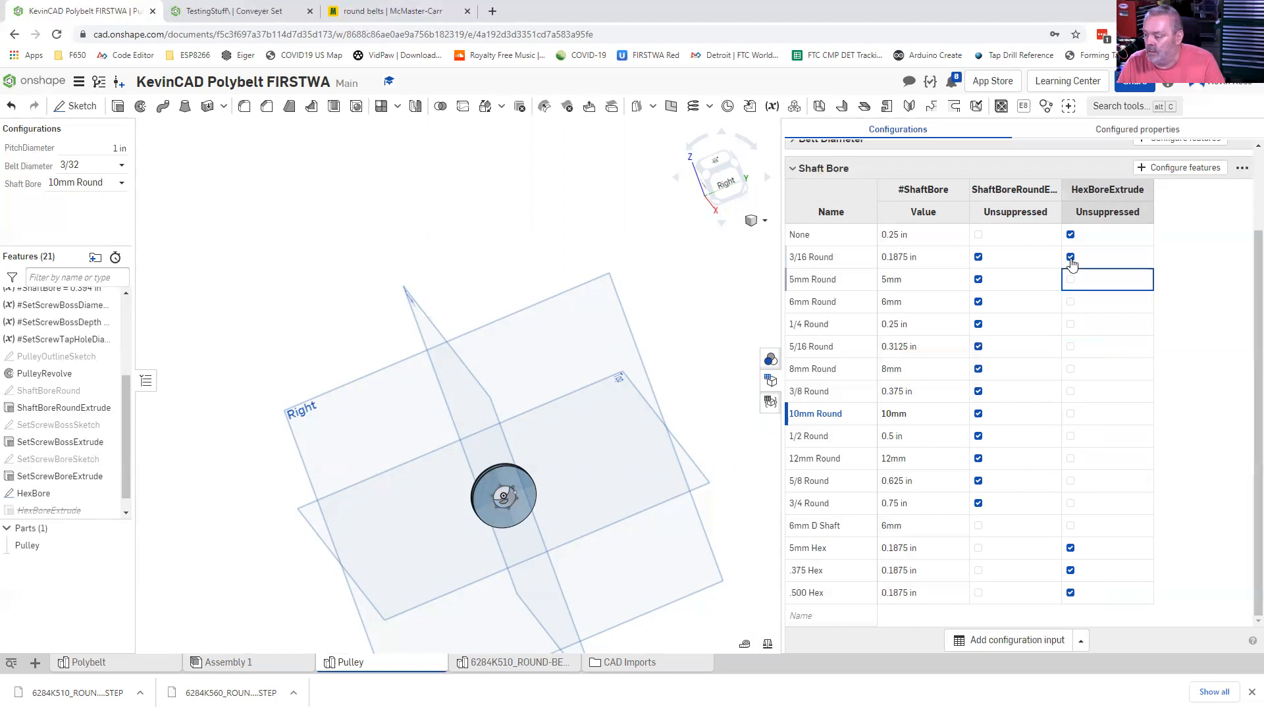
pyautogui.click(1071, 256)
pyautogui.click(1070, 234)
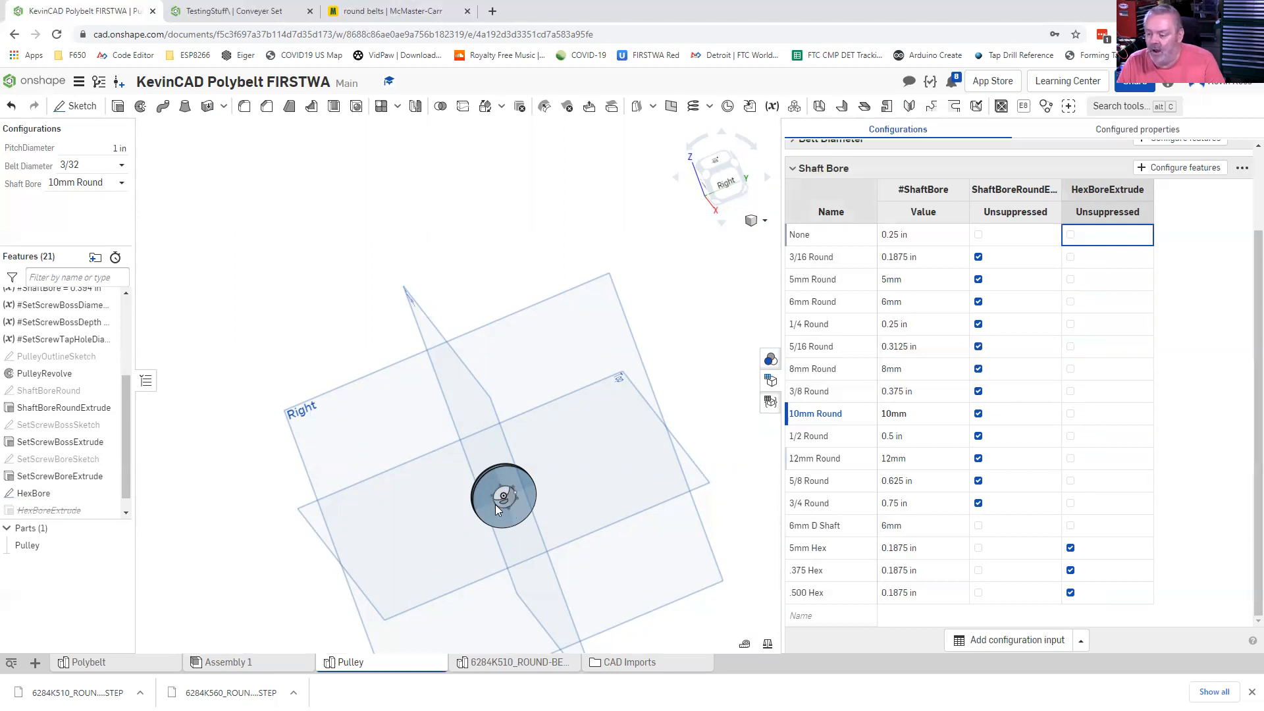
# - Examine the 10mm round bore and switch the Shaft Bore configuration to .375 Hex to check the hexagonal bore
pyautogui.scroll(2, 501, 503)
pyautogui.scroll(3, 540, 494)
pyautogui.moveTo(538, 500); pyautogui.dragTo(562, 489, button='right')
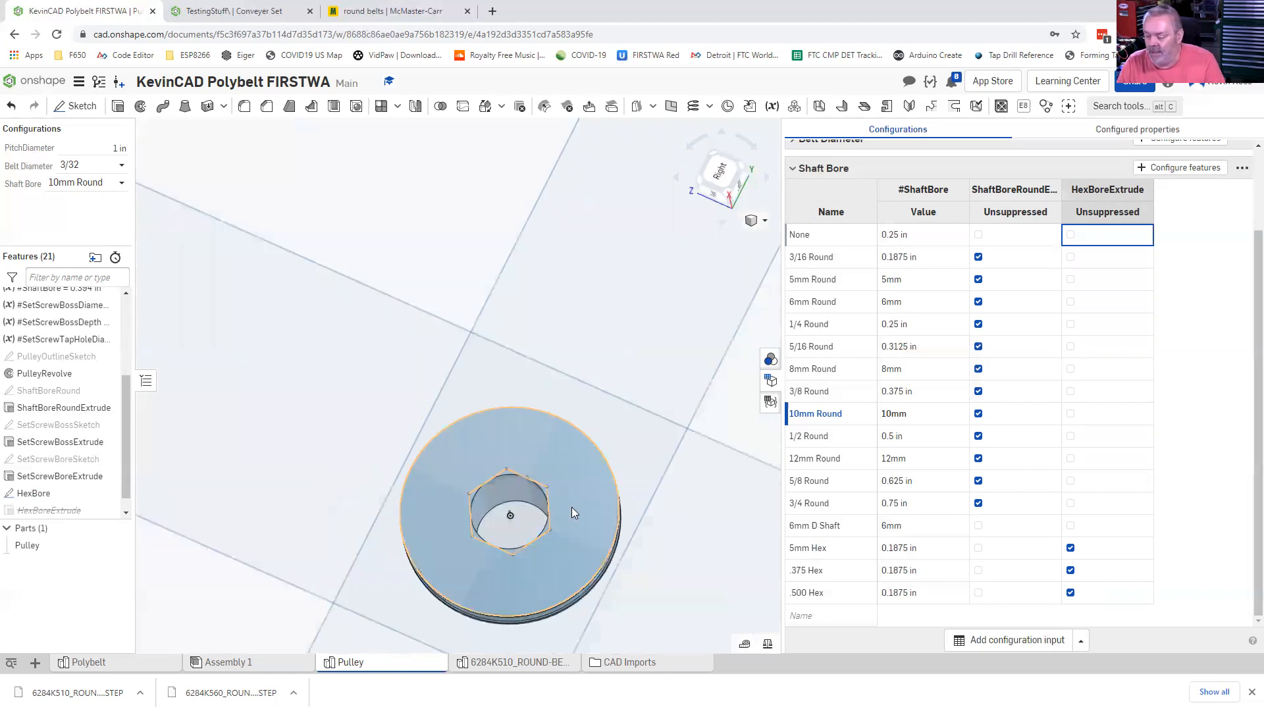
pyautogui.scroll(-5, 572, 507)
pyautogui.moveTo(680, 570); pyautogui.dragTo(712, 566, button='right')
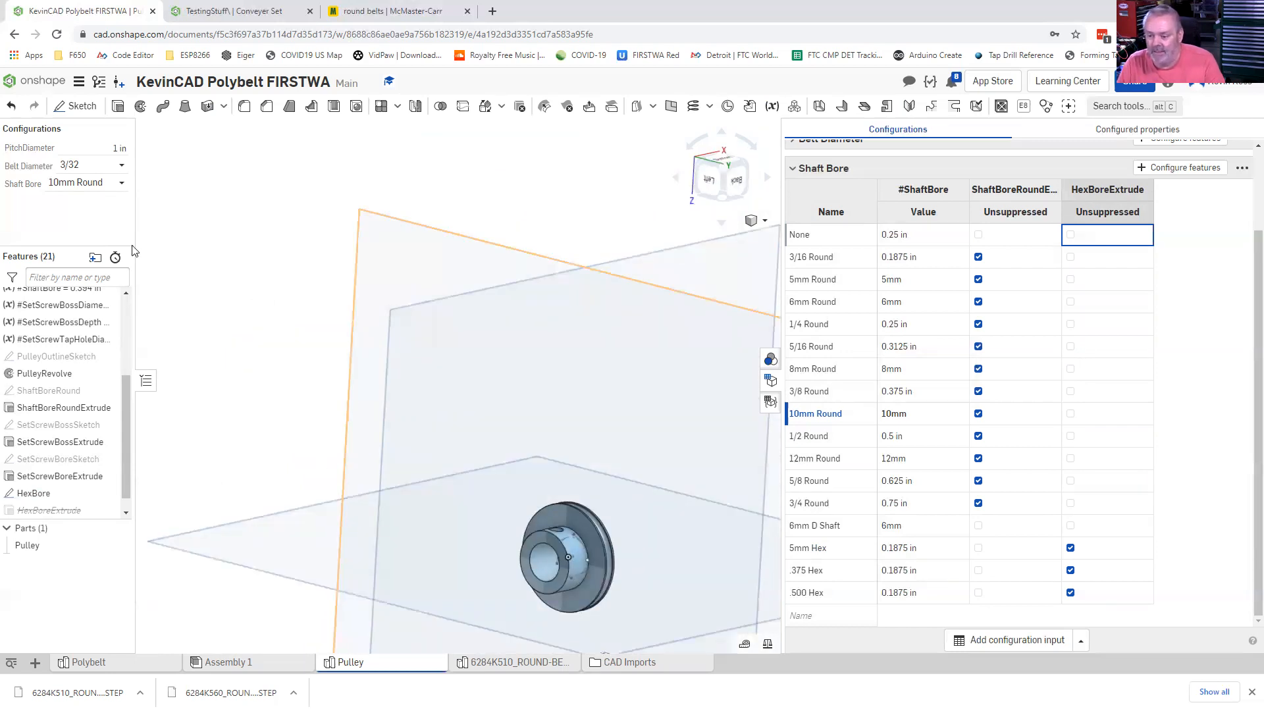
pyautogui.click(122, 182)
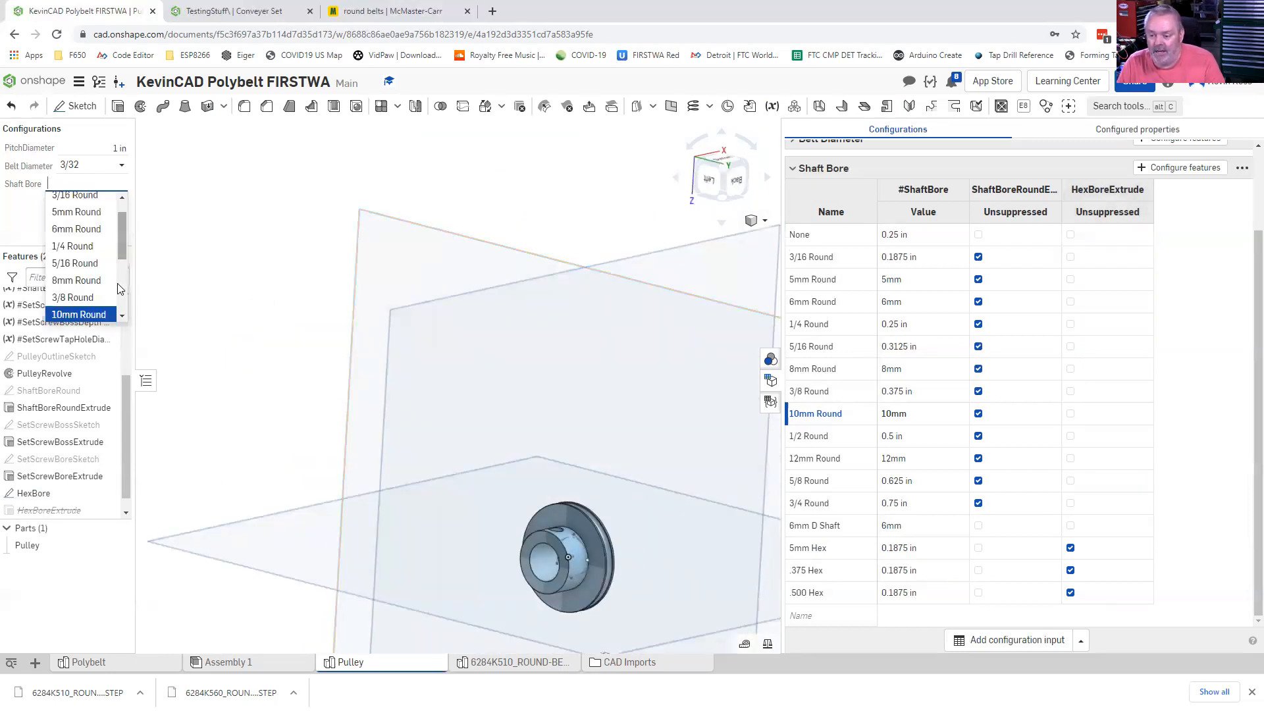
pyautogui.scroll(-3, 75, 298)
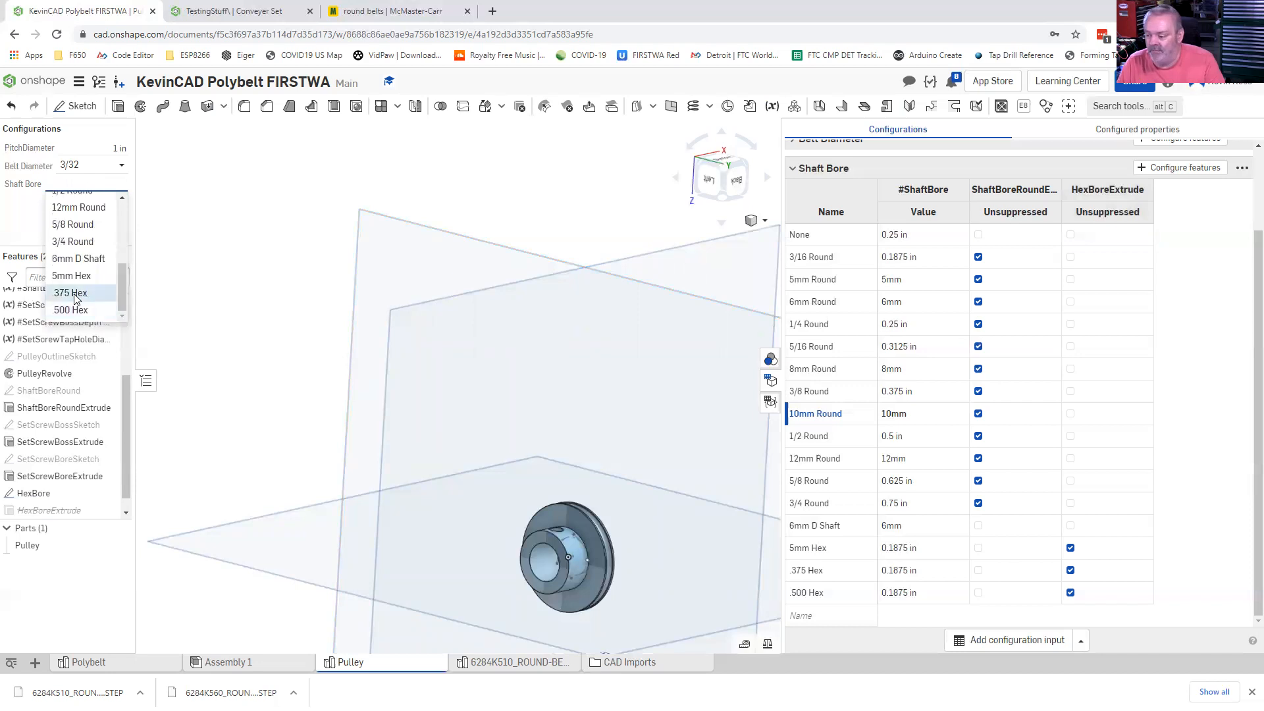
pyautogui.click(74, 293)
pyautogui.scroll(-3, 557, 576)
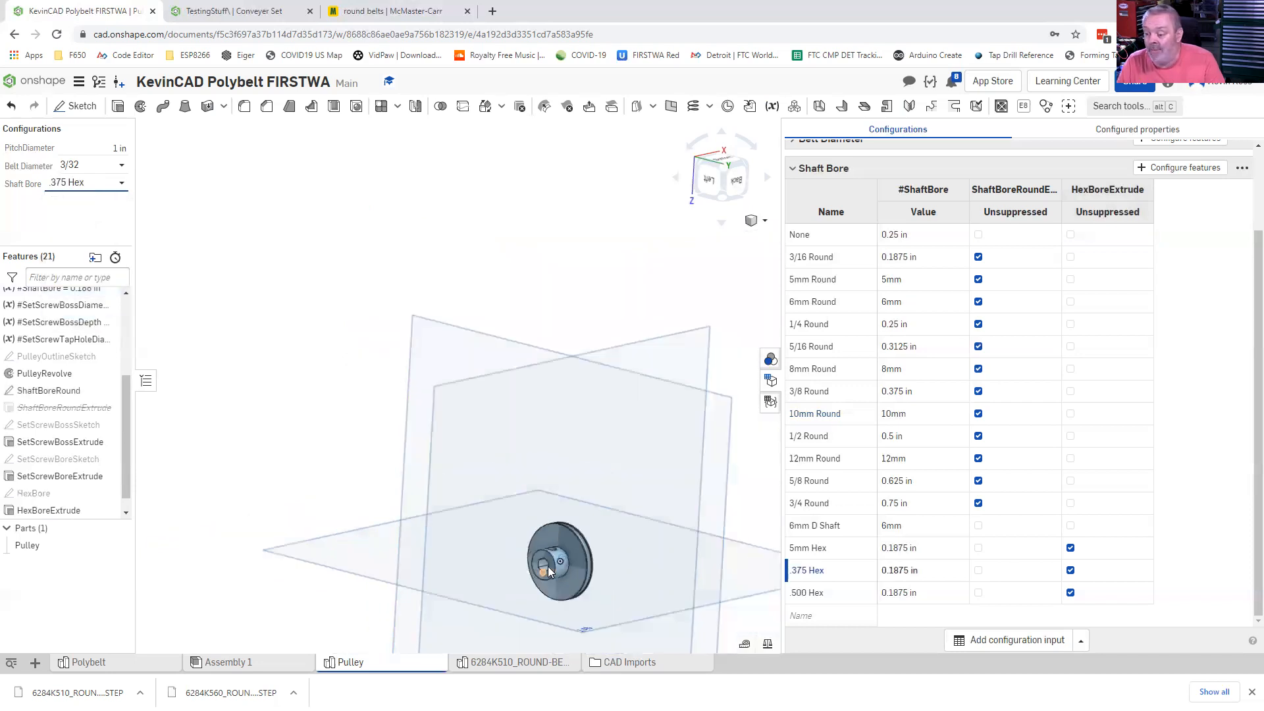
pyautogui.scroll(5, 547, 566)
pyautogui.moveTo(584, 547); pyautogui.dragTo(567, 567, button='right')
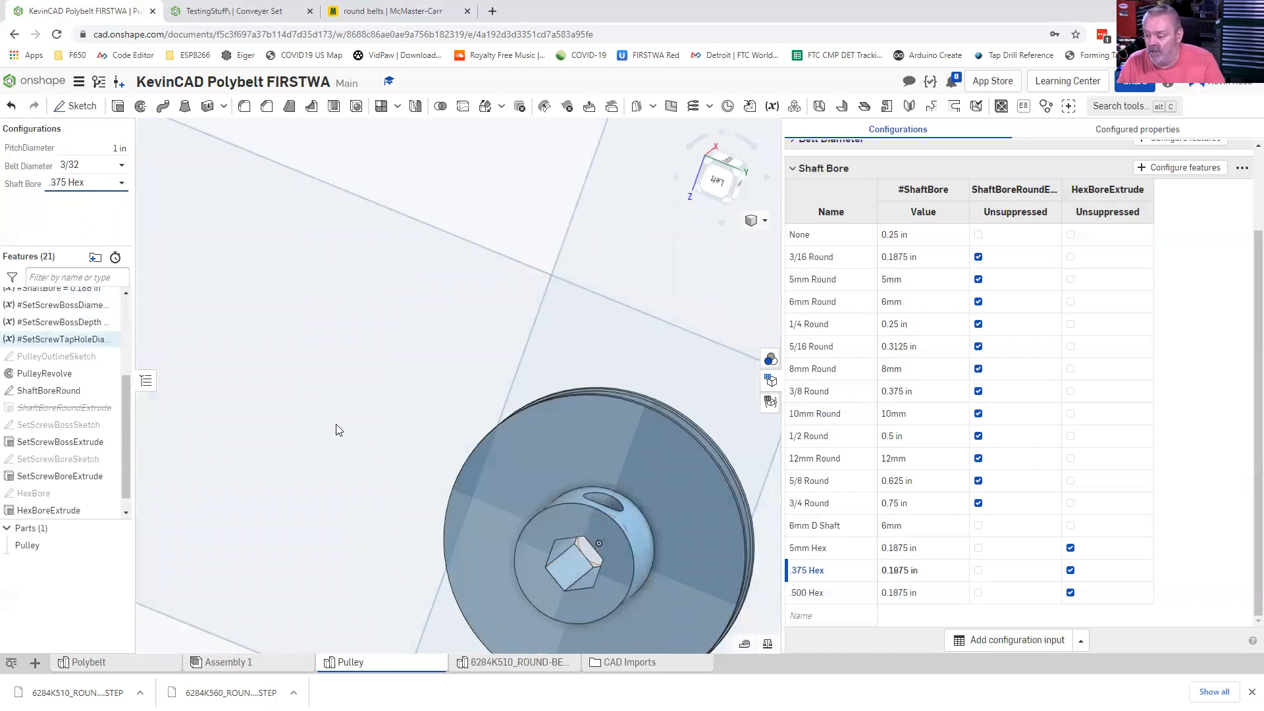
# - Move HexBore and HexBoreExtrude directly after ShaftBoreRoundExtrude, ahead of SetScrewBossSketch, and collapse the Shaft Bore configuration table
pyautogui.moveTo(293, 441); pyautogui.dragTo(158, 431, button='right')
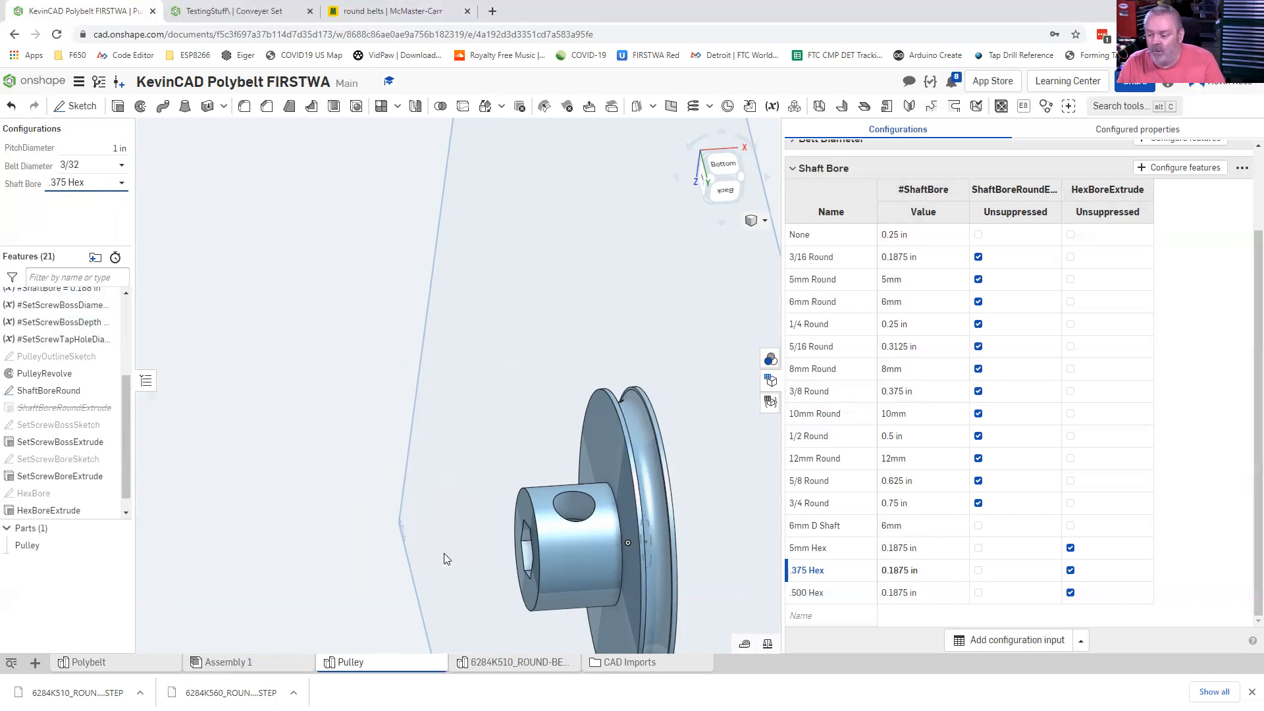
pyautogui.press('f')
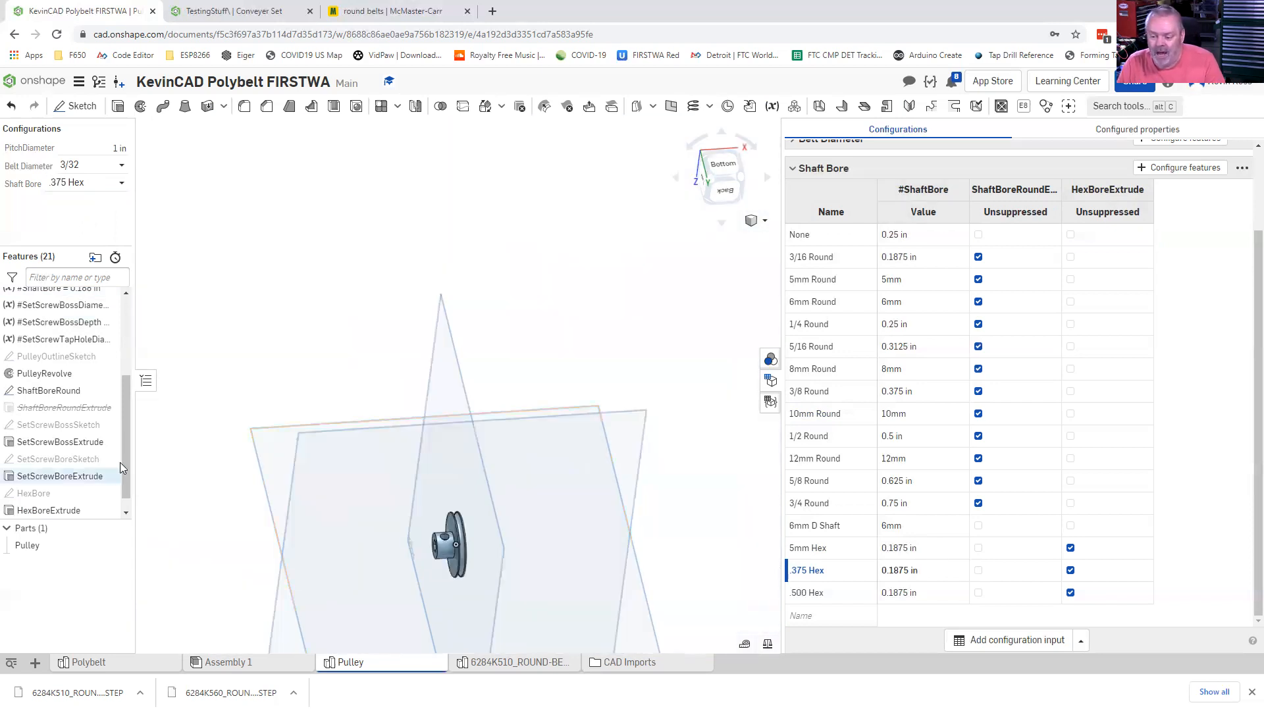
pyautogui.scroll(-1, 124, 489)
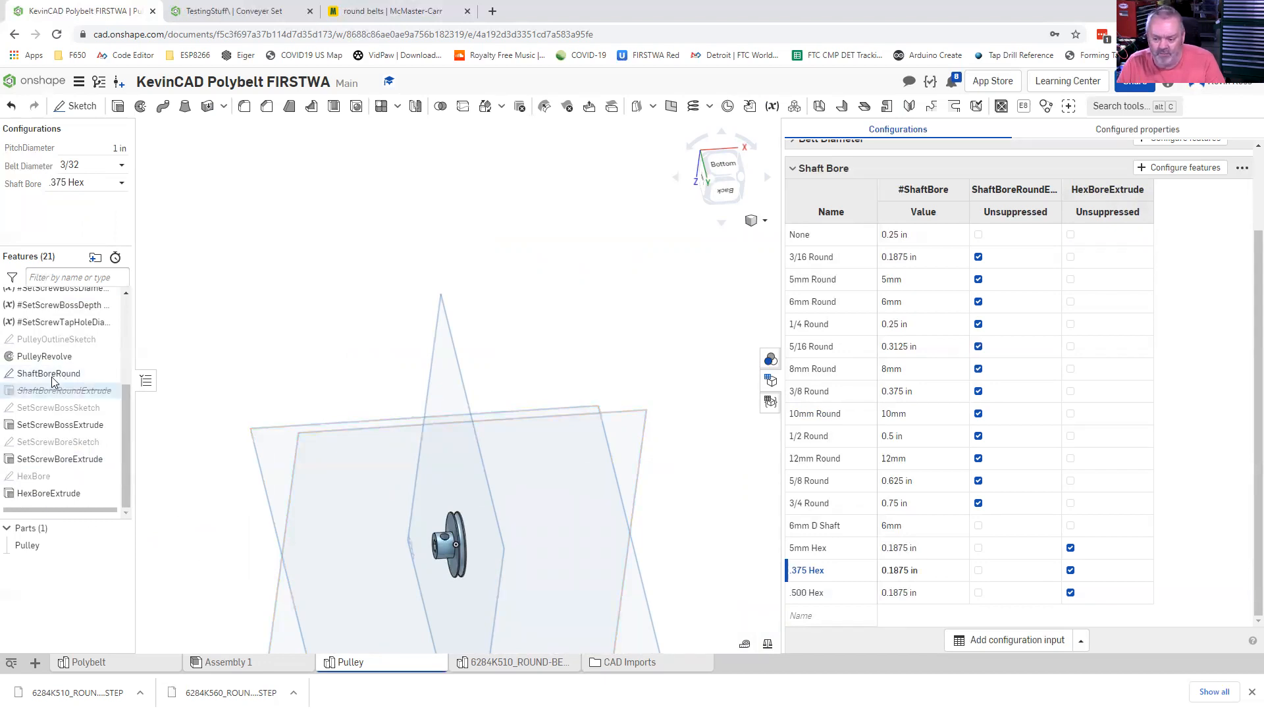
pyautogui.moveTo(46, 480); pyautogui.dragTo(105, 465)
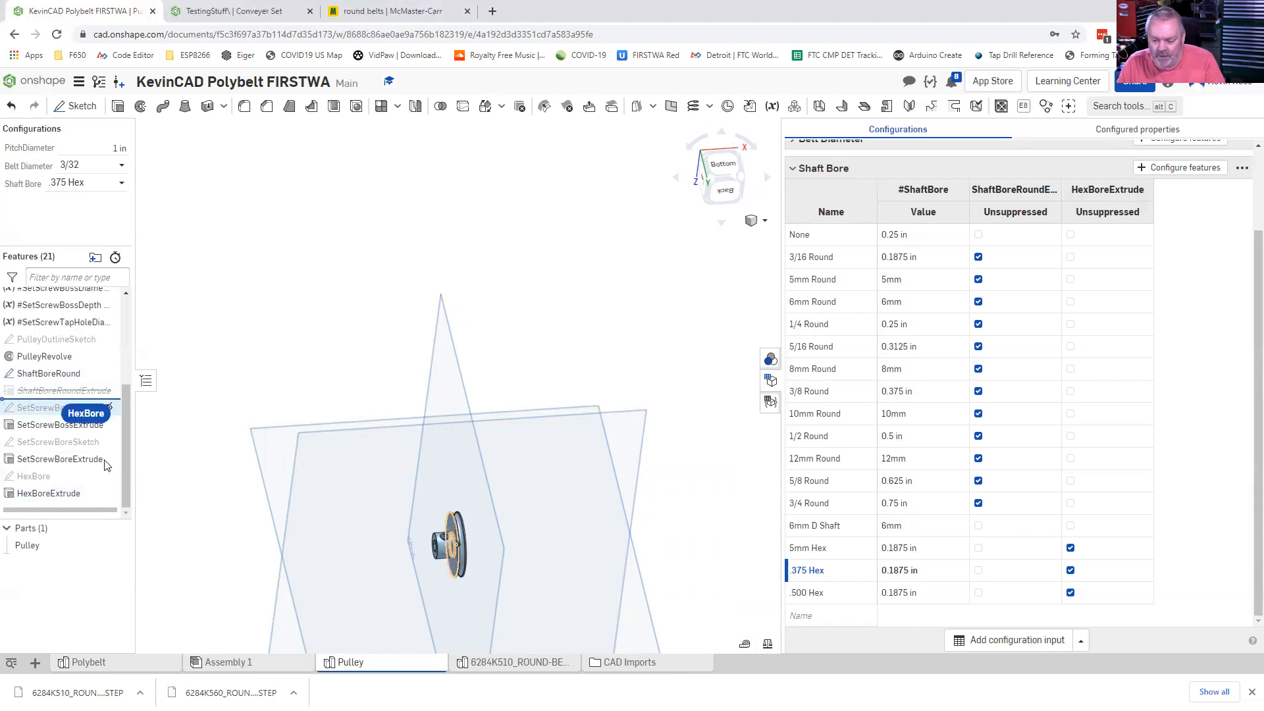
pyautogui.moveTo(52, 500); pyautogui.dragTo(66, 416)
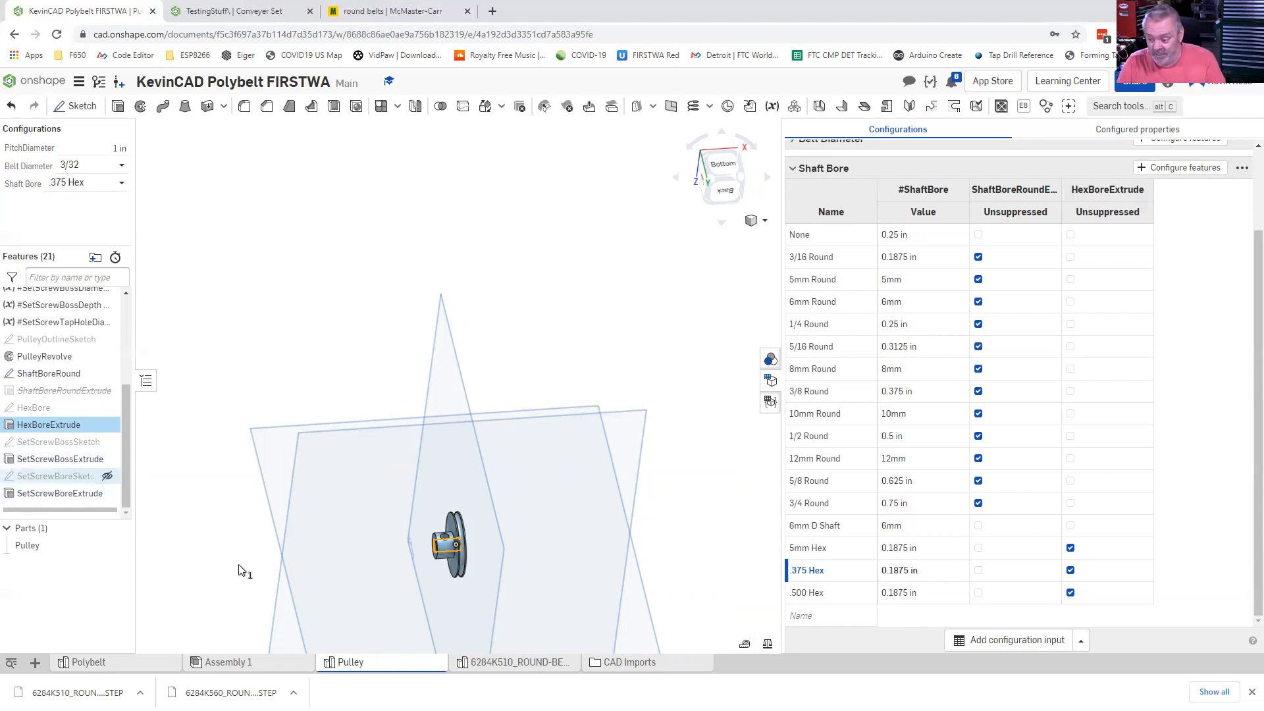
pyautogui.scroll(-1, 426, 566)
pyautogui.moveTo(408, 585); pyautogui.dragTo(462, 579, button='right')
pyautogui.scroll(6, 415, 559)
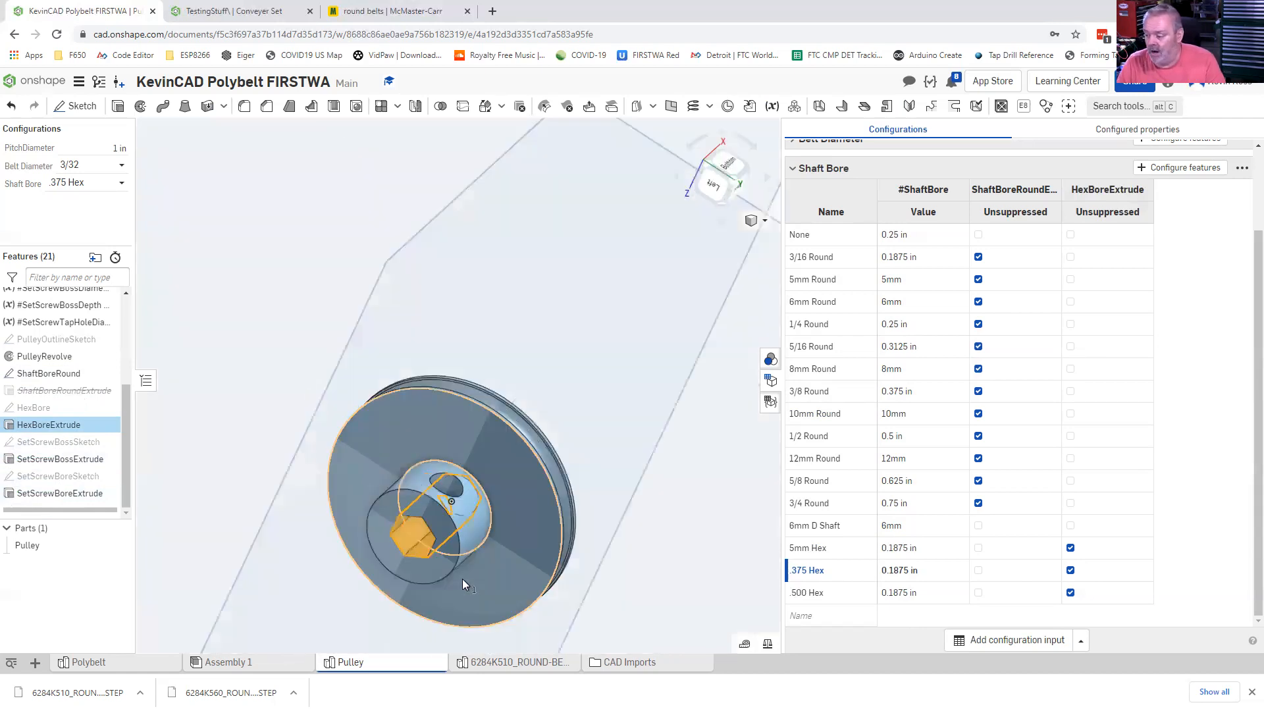
pyautogui.click(795, 169)
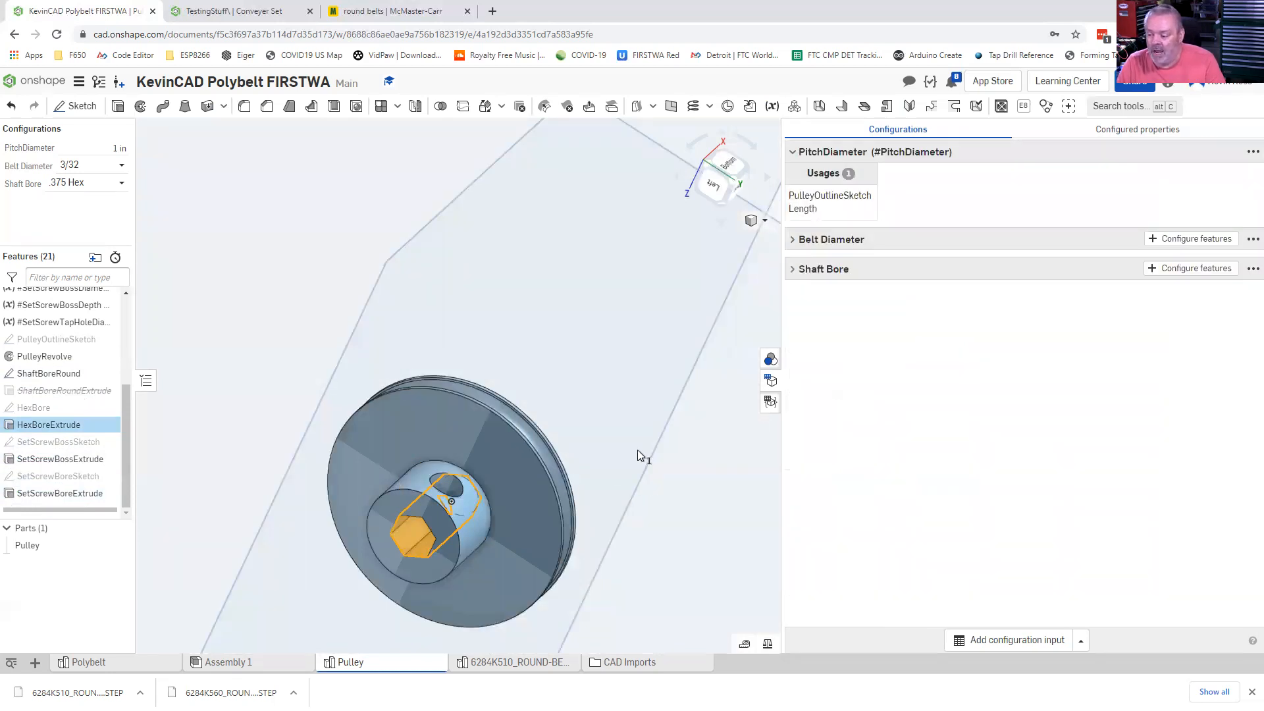
pyautogui.moveTo(611, 491)
pyautogui.mouseDown(button='right')
pyautogui.moveTo(614, 481)
pyautogui.moveTo(593, 488)
pyautogui.mouseUp(button='right')
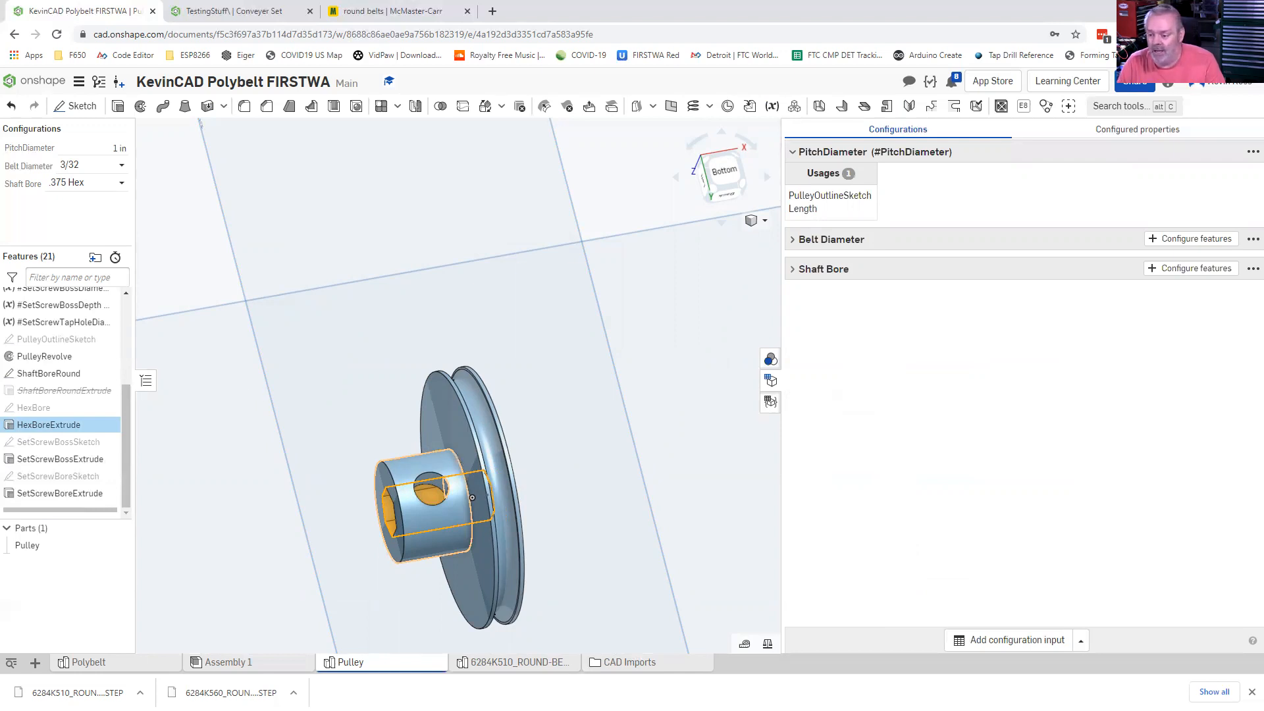
# - Switch to the PartFactoryTables workbook in Excel and examine the set screw table's names, #HubBossHeight and #SetScrewTapDiameter values
pyautogui.hotkey('alt', 'Tab')
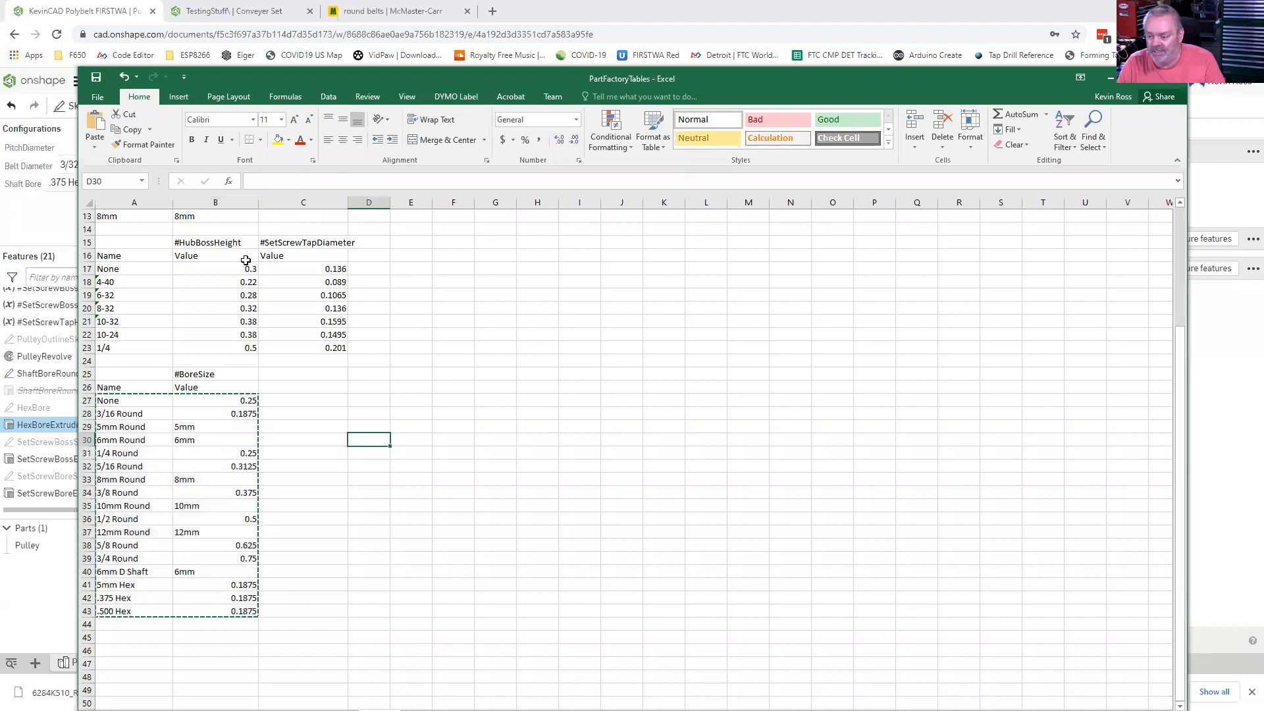
pyautogui.moveTo(105, 282); pyautogui.dragTo(105, 347)
pyautogui.hotkey('ctrl', 'v')
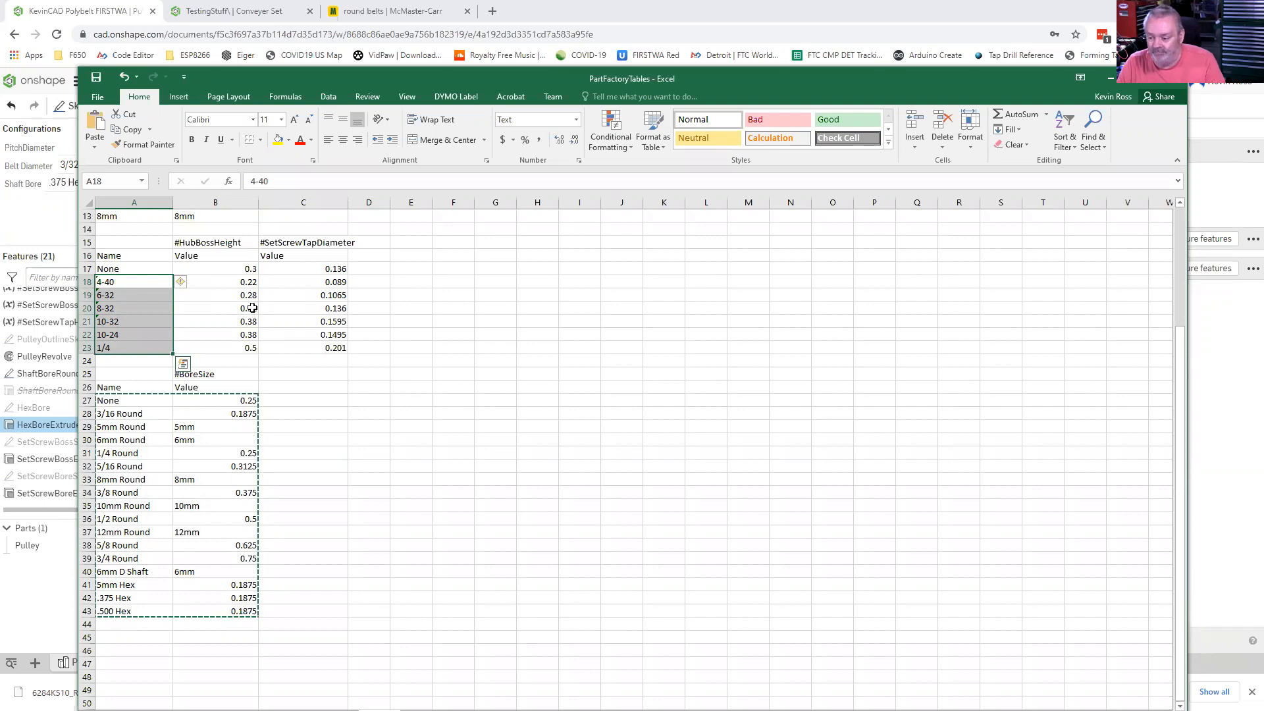
pyautogui.click(247, 307)
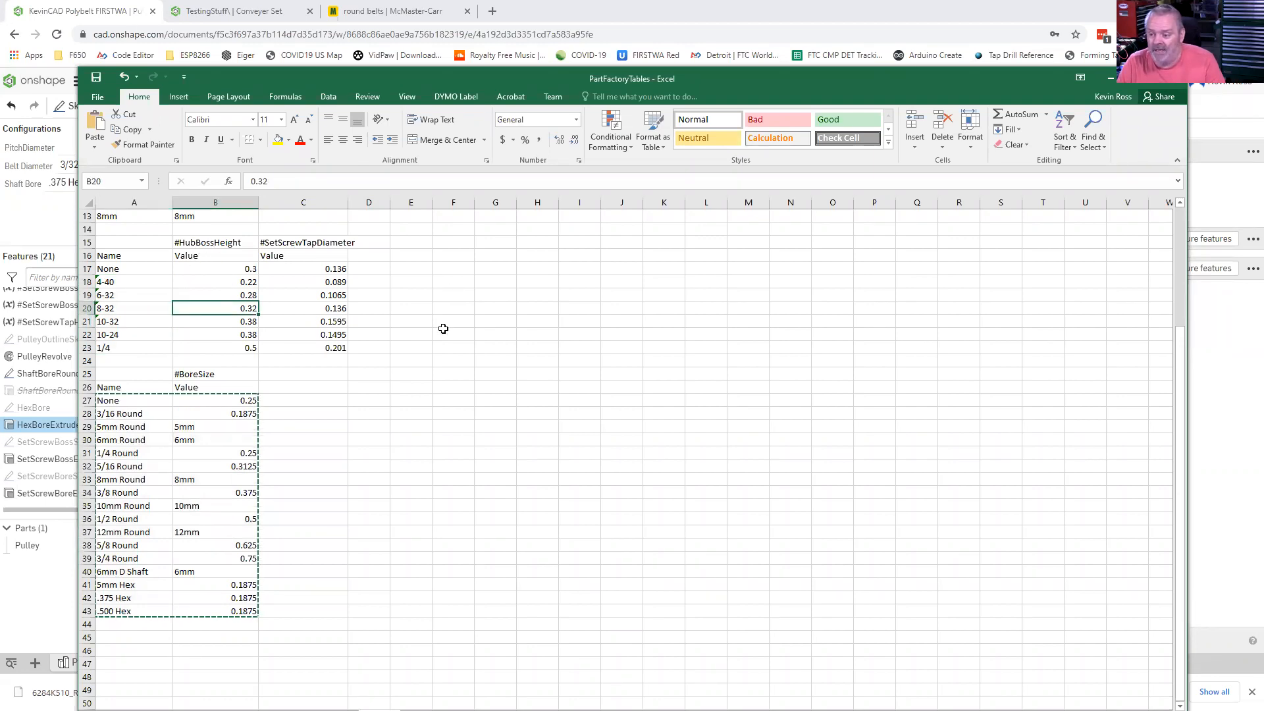
pyautogui.scroll(-1, 441, 327)
pyautogui.scroll(1, 237, 247)
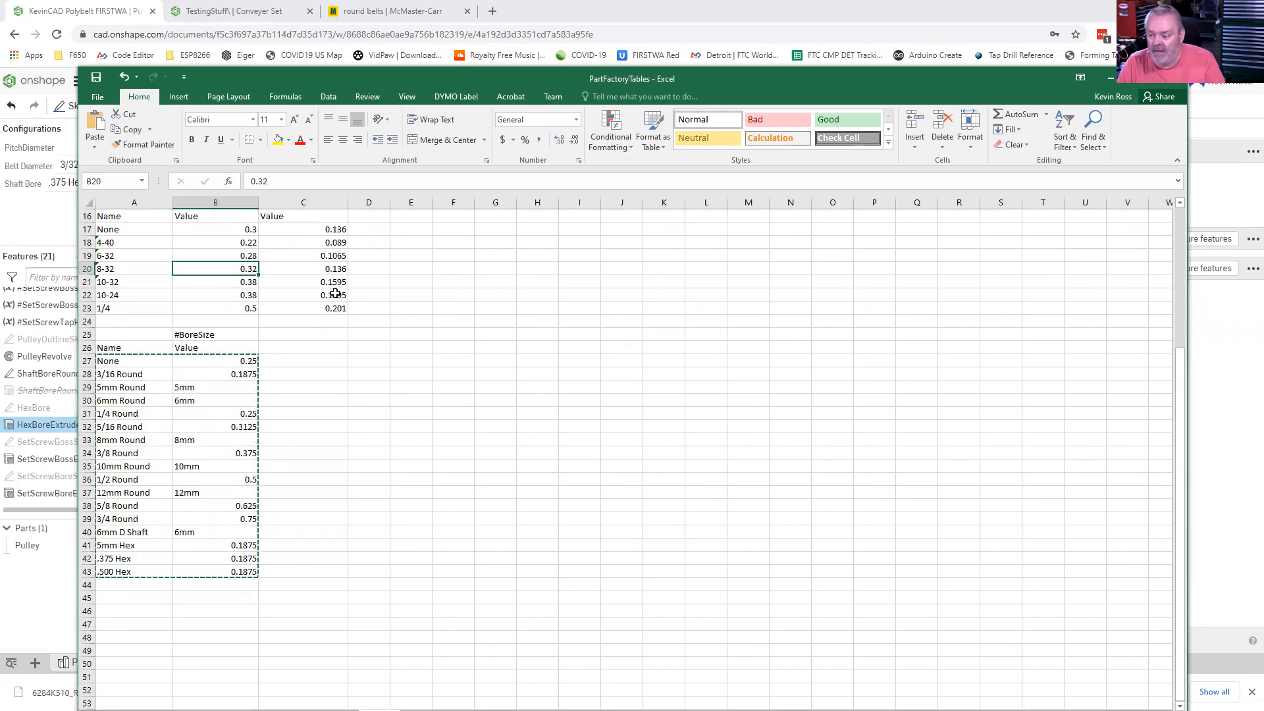
pyautogui.scroll(1, 282, 255)
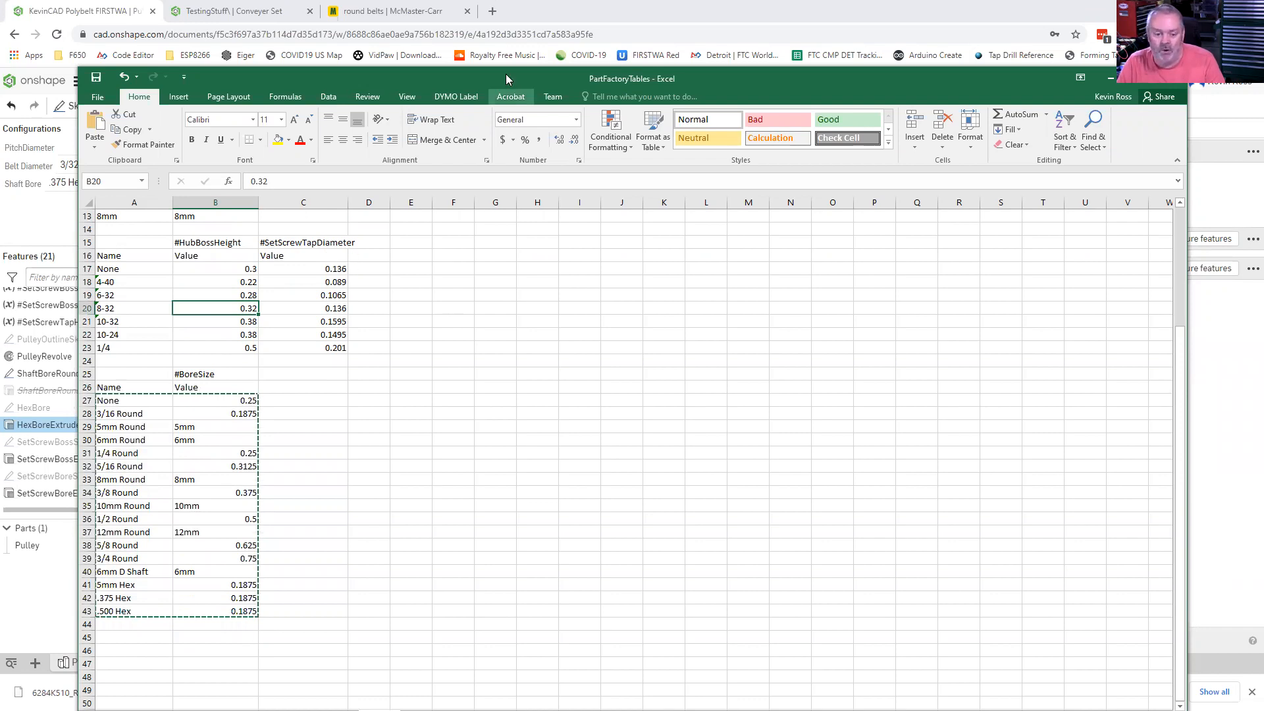
# - Switch back to Onshape and add a list configuration input named Set Screw Size
pyautogui.hotkey('alt', 'Tab')
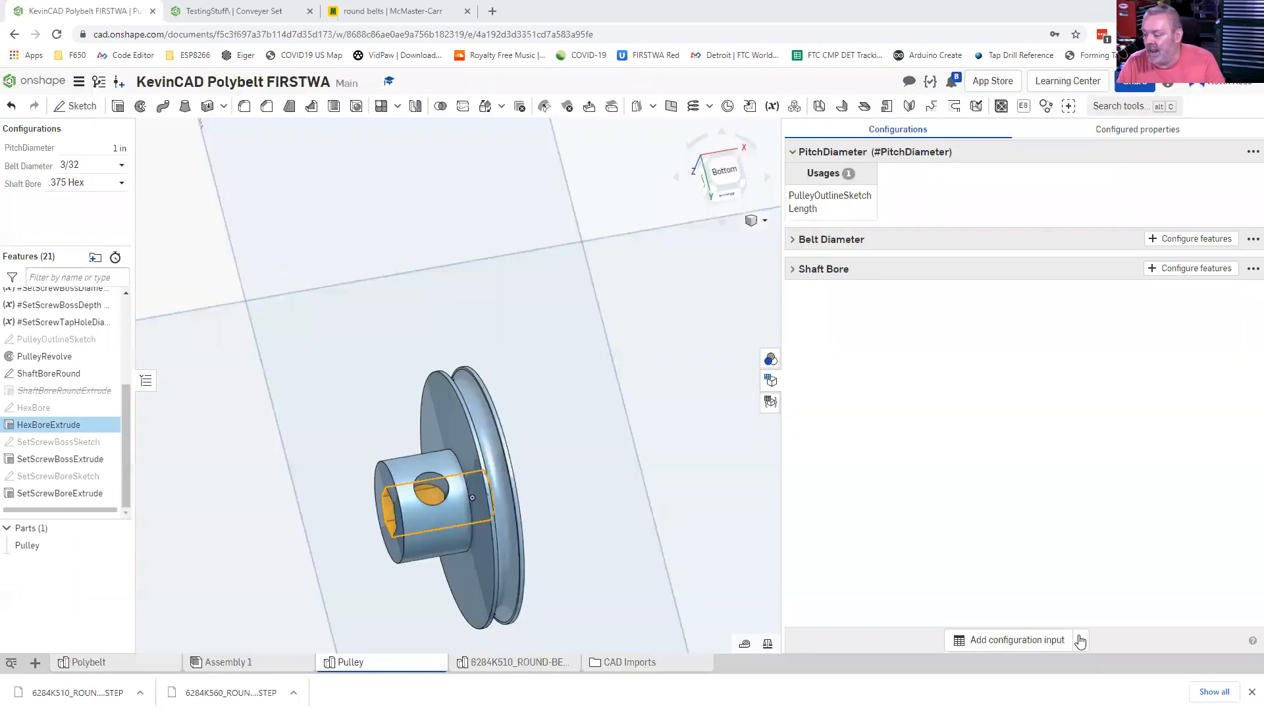
pyautogui.click(1081, 640)
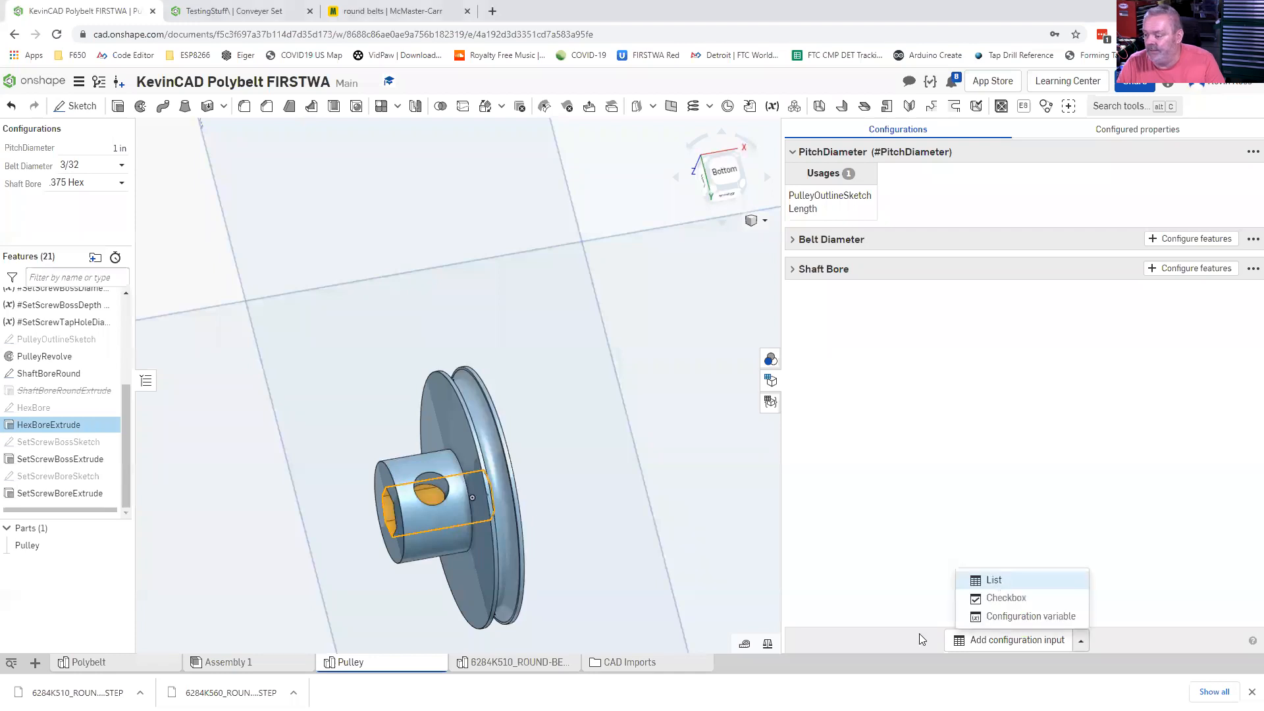
pyautogui.click(993, 580)
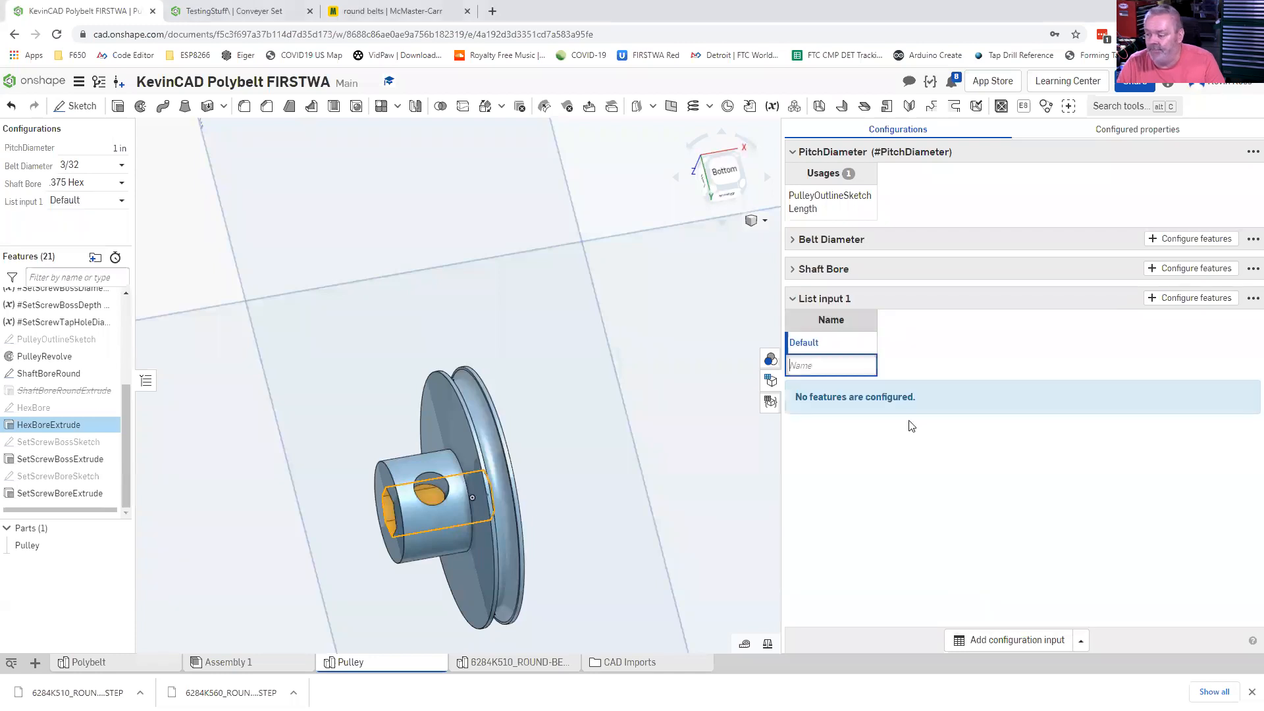
pyautogui.doubleClick(855, 299)
pyautogui.write('Set Screw ')
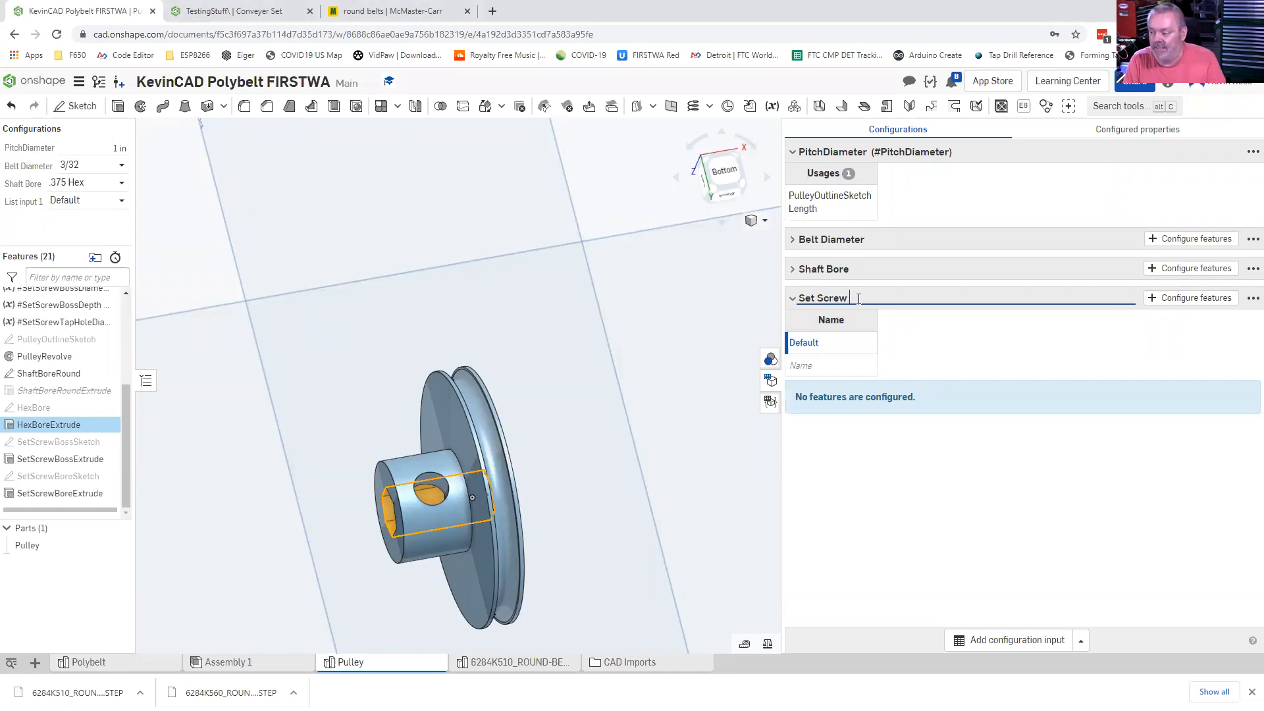
pyautogui.write('Size')
pyautogui.press('Return')
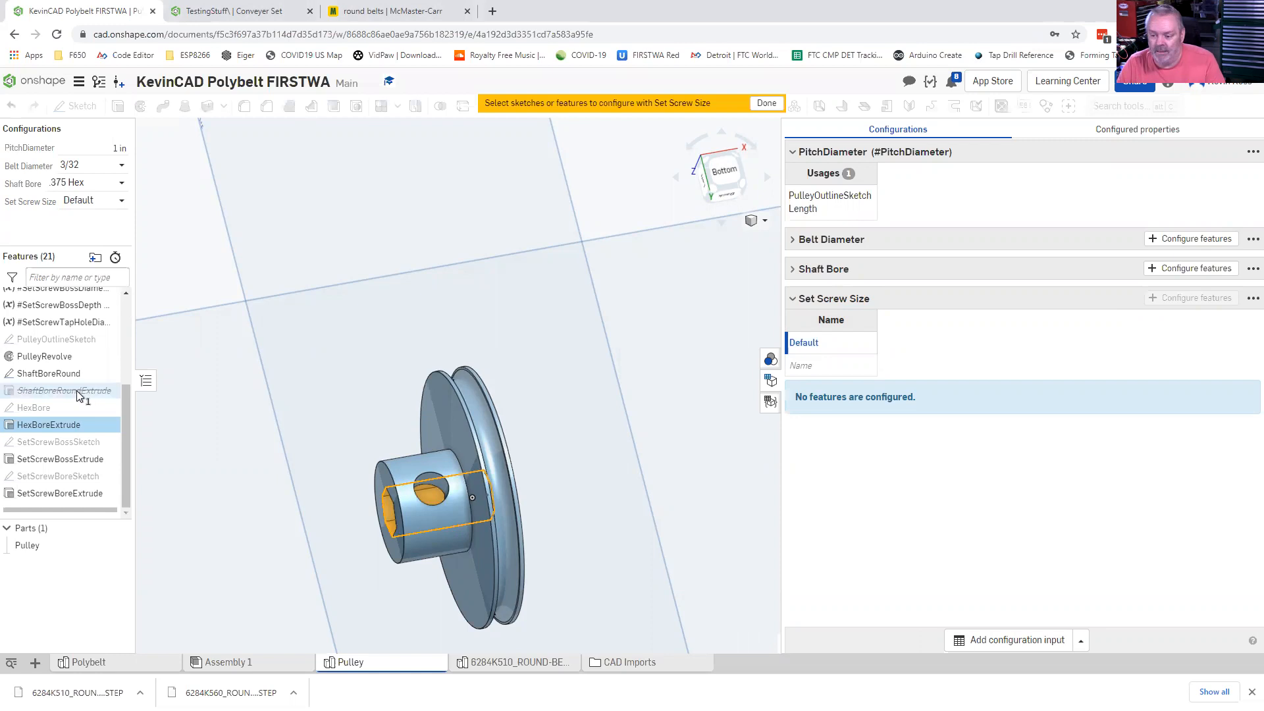
# - Add the values of #SetScrewTapHoleDiameter and #SetScrewBossDepth as configured parameters of the Set Screw Size input
pyautogui.scroll(1, 79, 390)
pyautogui.scroll(3, 78, 458)
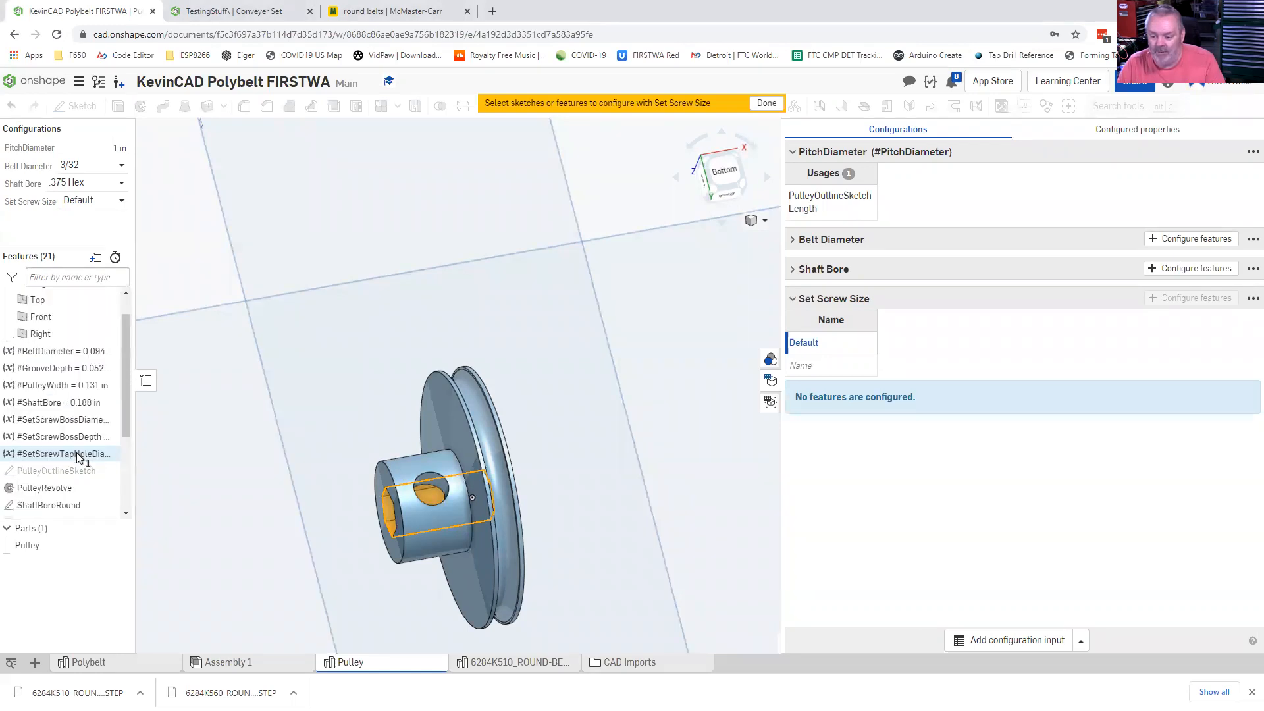
pyautogui.click(78, 457)
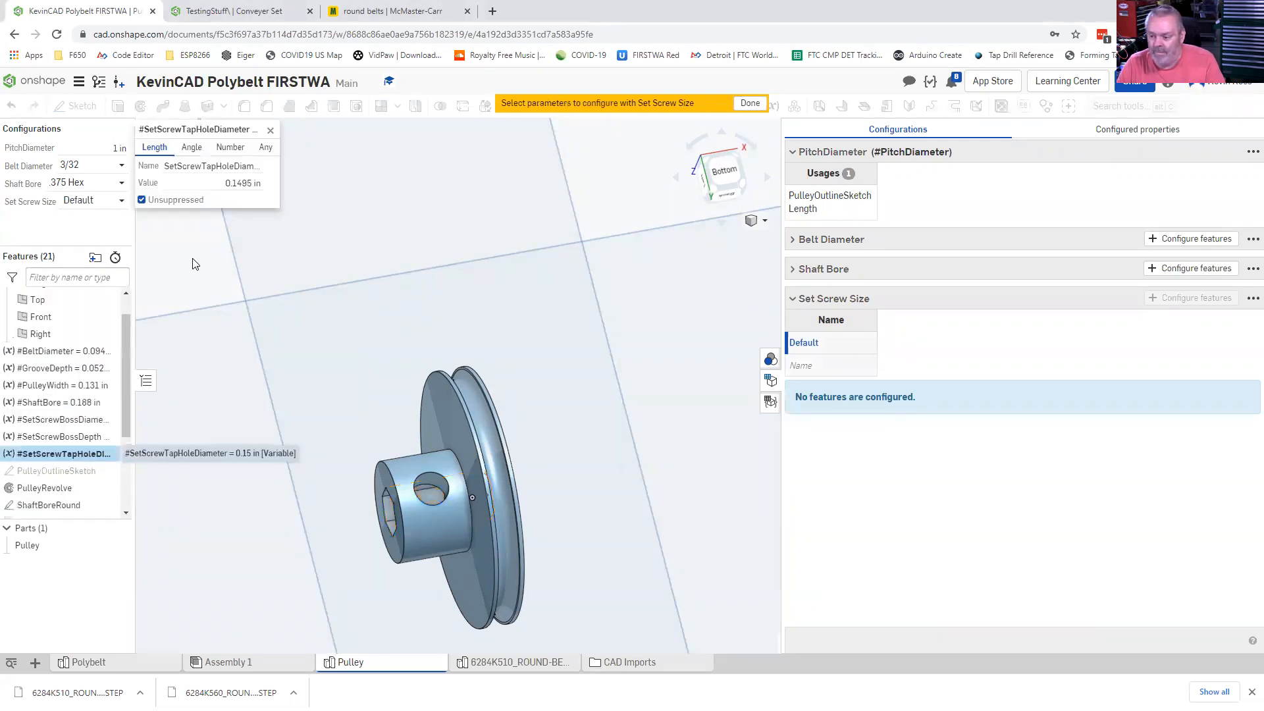
pyautogui.click(206, 182)
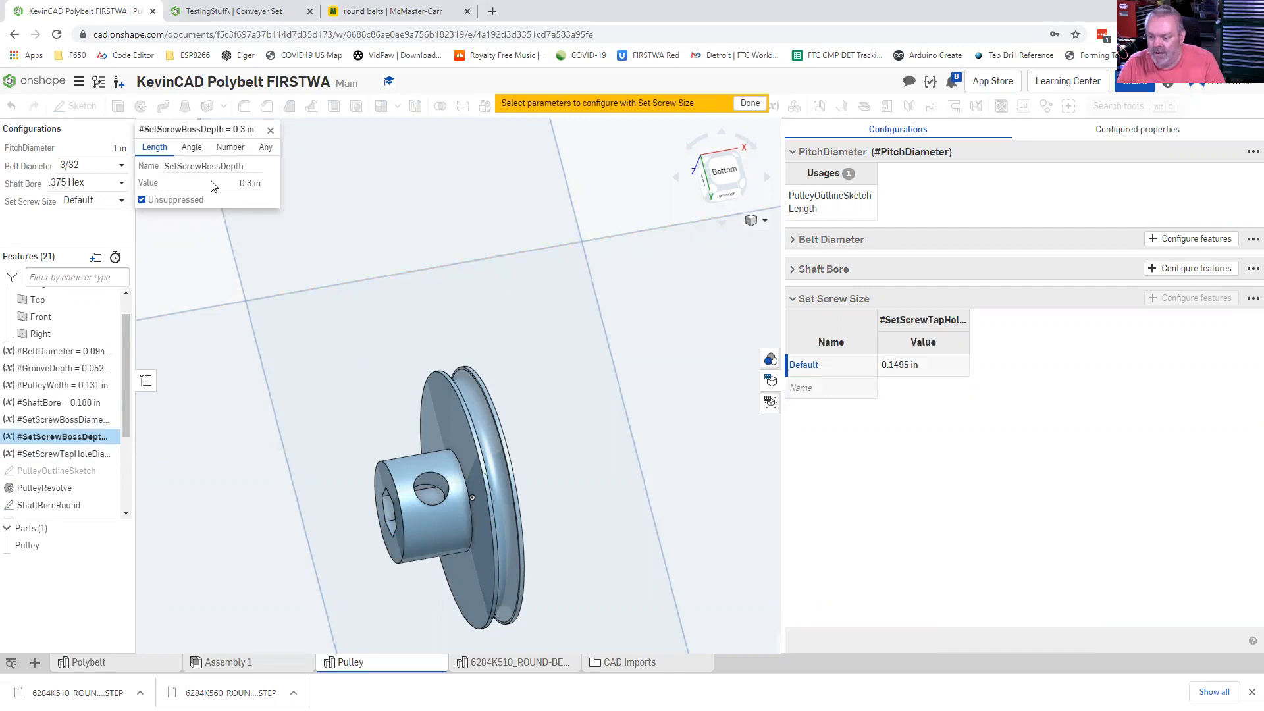
pyautogui.click(211, 185)
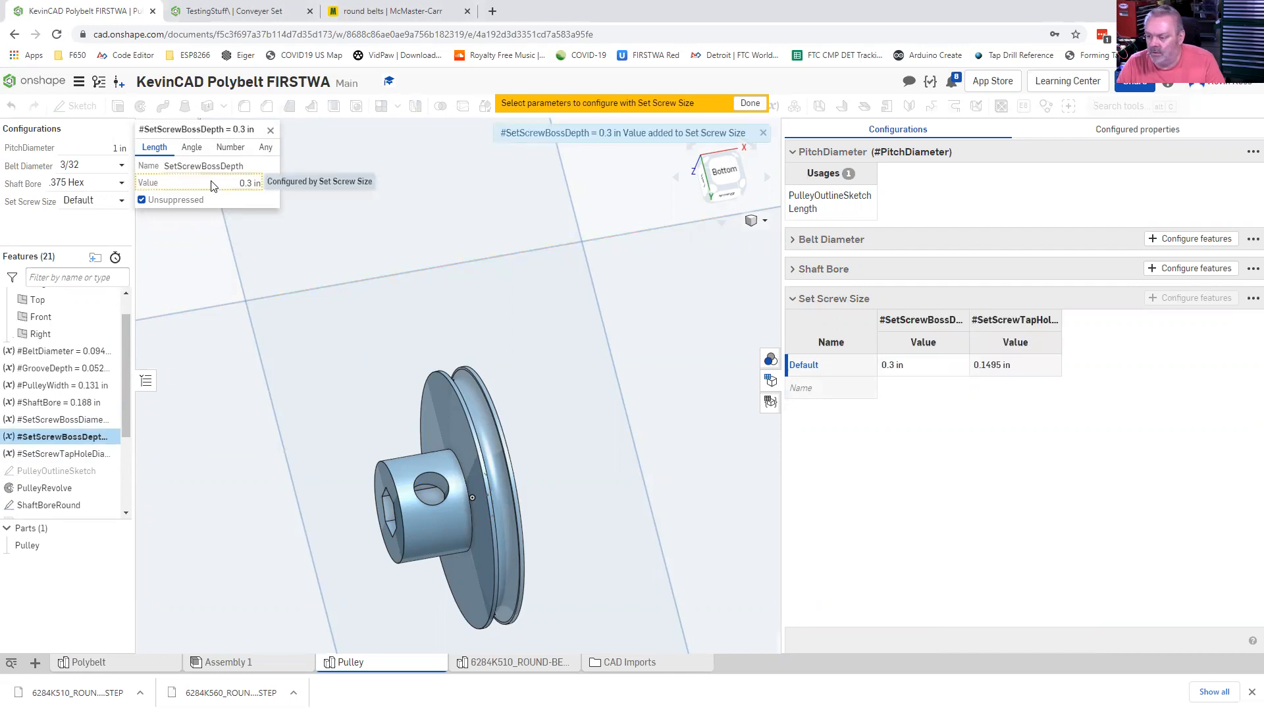
pyautogui.click(750, 104)
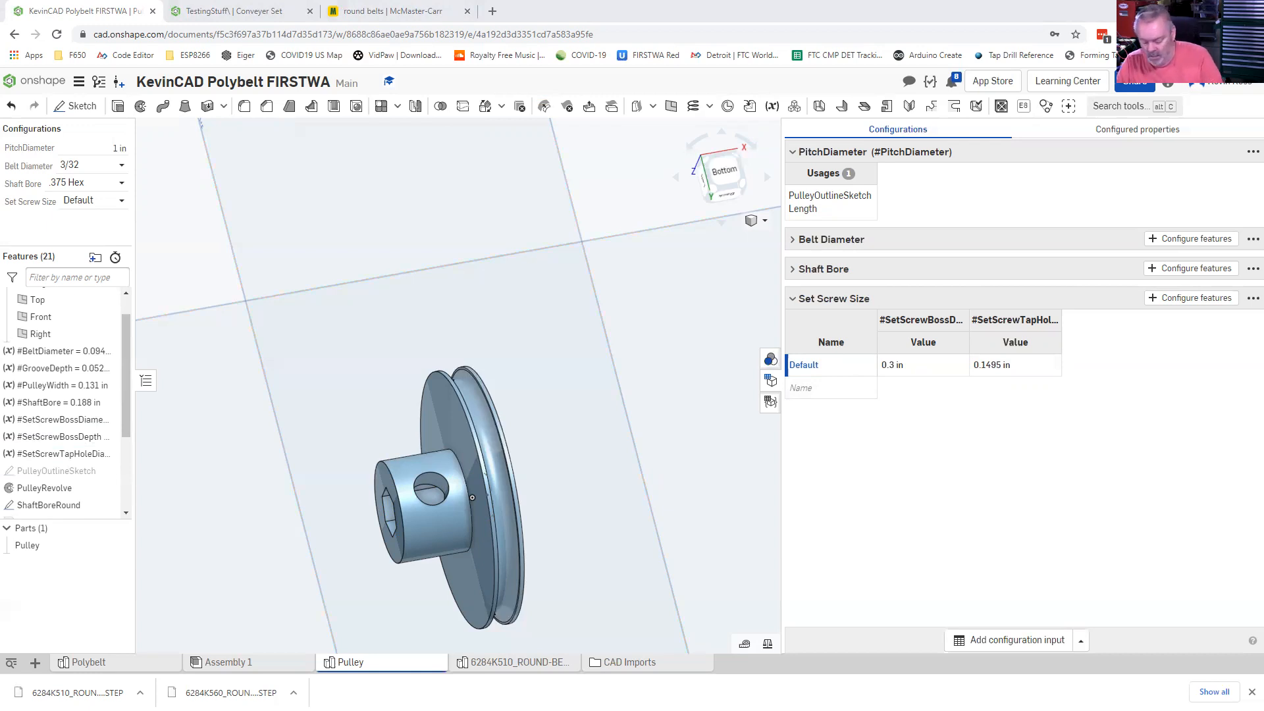
# - Fill Set Screw Size with the spreadsheet rows None, 4-40, 6-32, 8-32, 10-32, 10-24 and 1/4, and delete the extra Untitled row
pyautogui.click(820, 366)
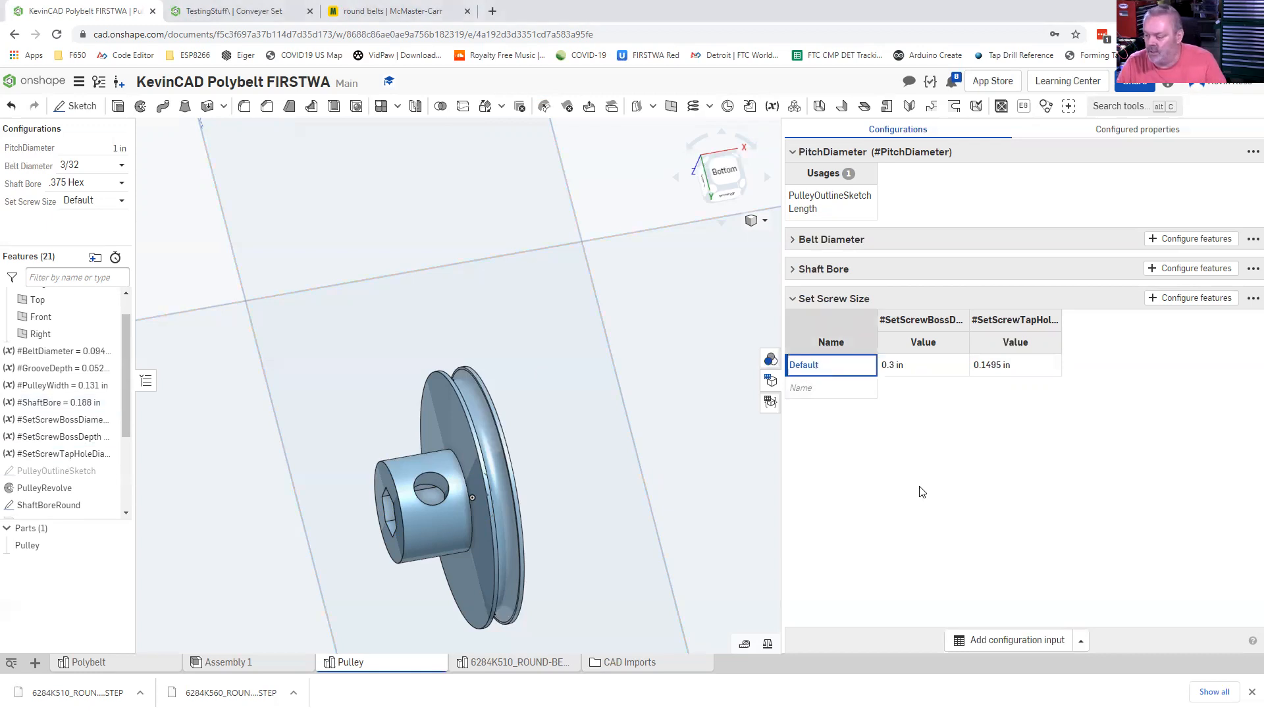
pyautogui.write('None\t0.3 in\t0.136 in 4-40\t0.22 in\t0.089 in 6-32\t0.28 in\t0.1065 in 8-32\t0.32 in\t0.136 in 10-32\t0.38 in\t0.1595 in 10-24\t0.38 in\t0.1495 in 1/4\t0.5 in\t0.201 in')
pyautogui.click(820, 525)
pyautogui.rightClick(820, 525)
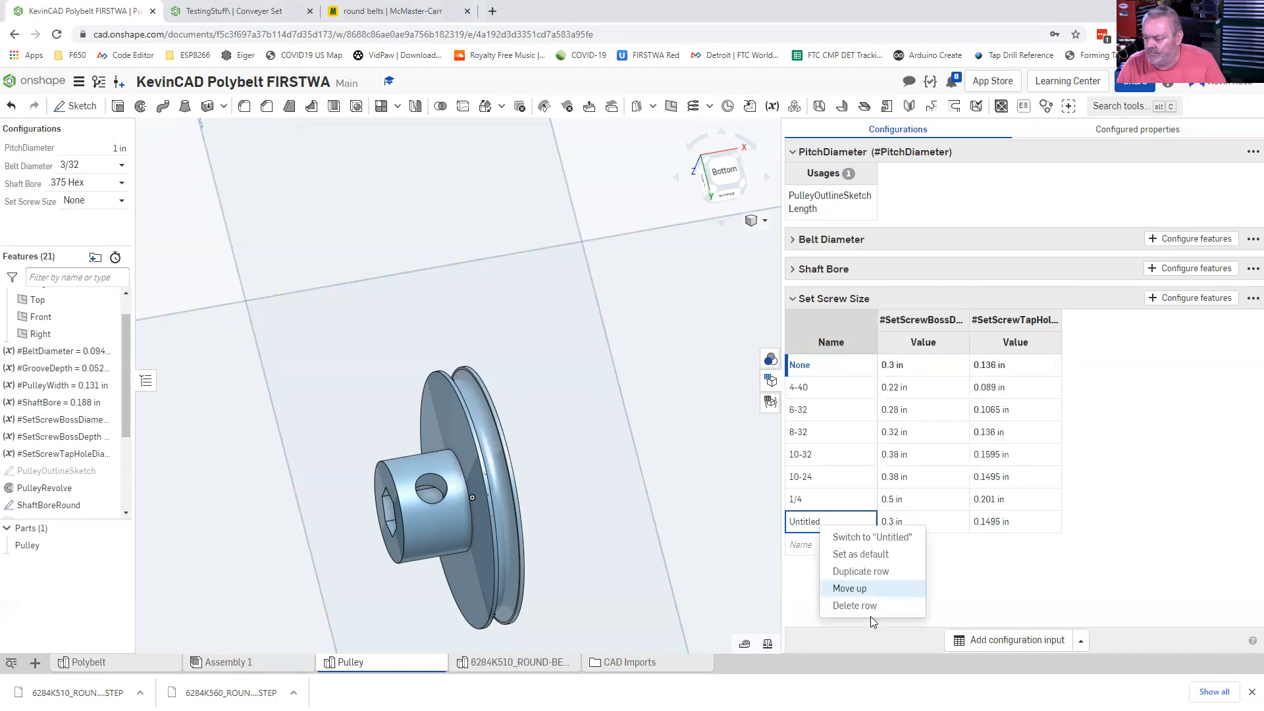
pyautogui.click(855, 605)
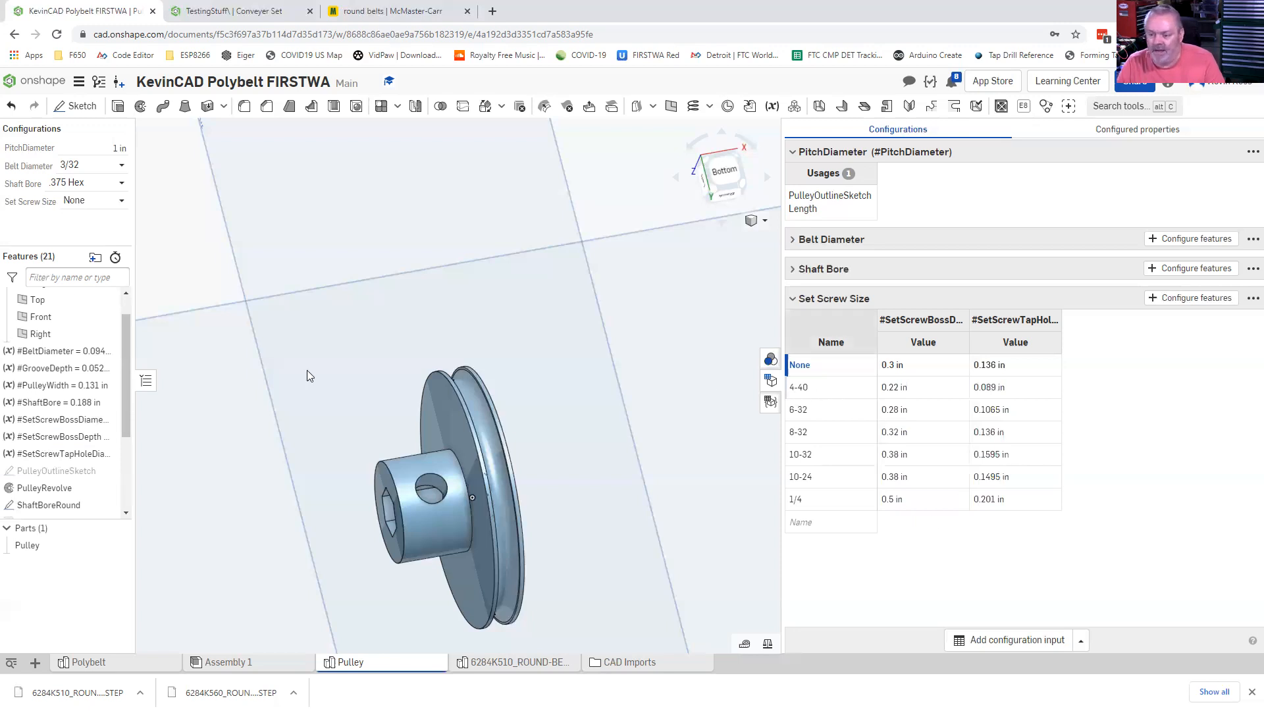
# - Switch the Set Screw Size configuration to 4-40 and 8-32 to check the boss depth and tap hole
pyautogui.click(121, 201)
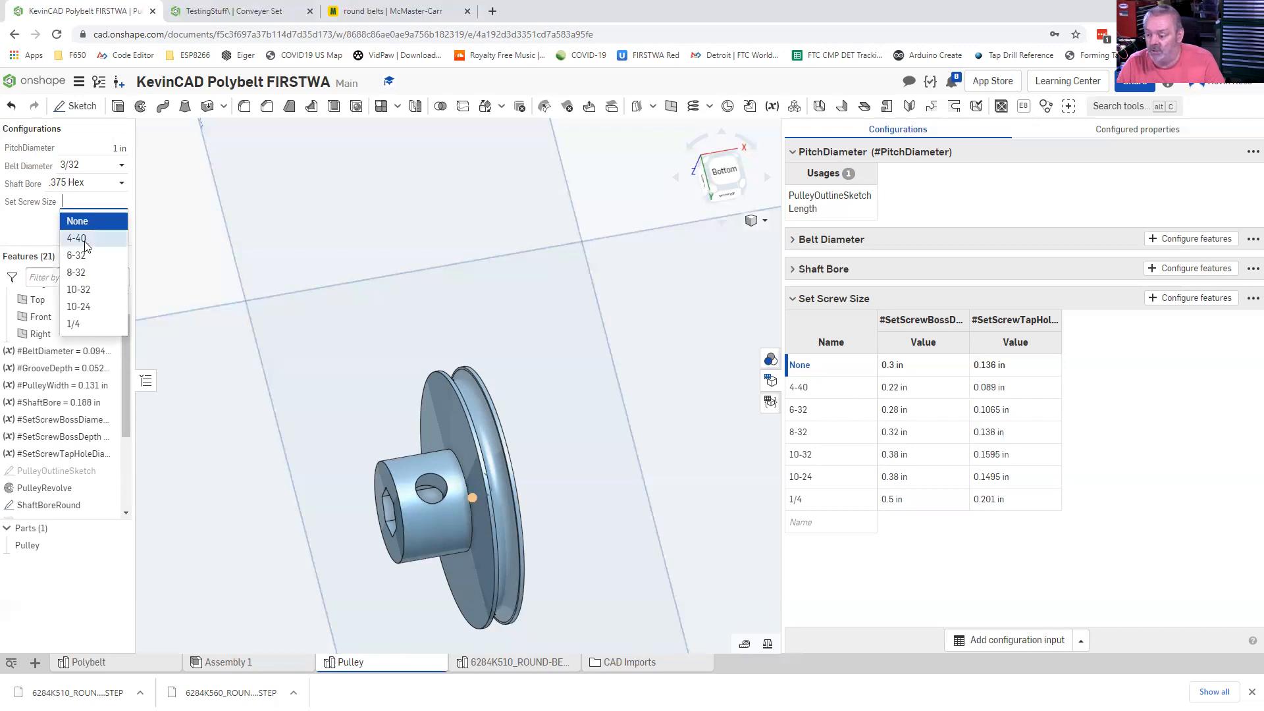
pyautogui.press('Return')
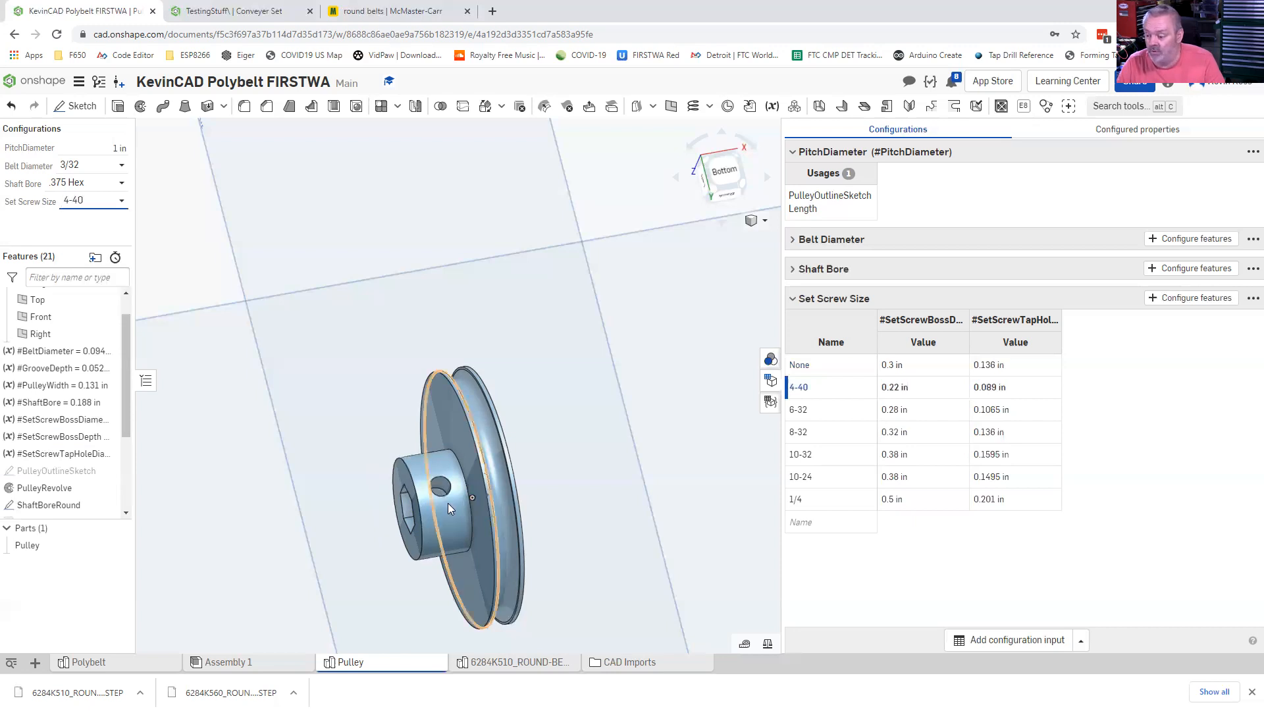
pyautogui.click(122, 205)
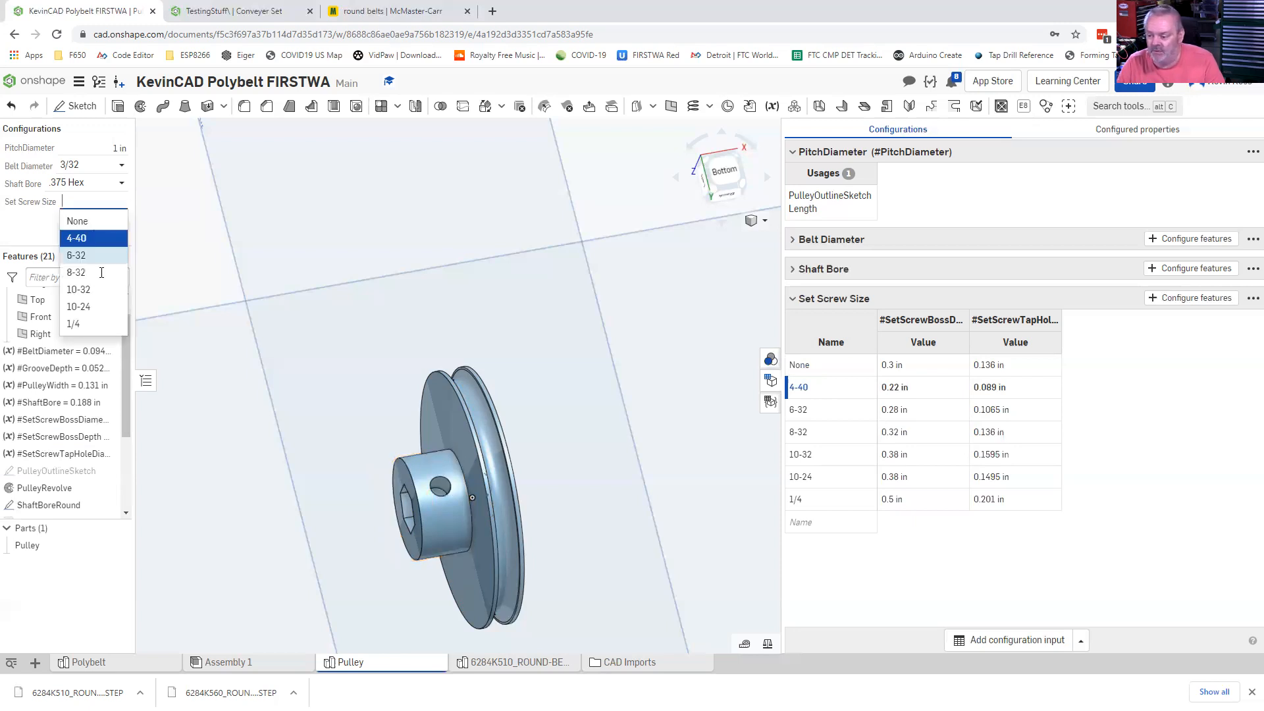
pyautogui.click(112, 272)
pyautogui.click(122, 204)
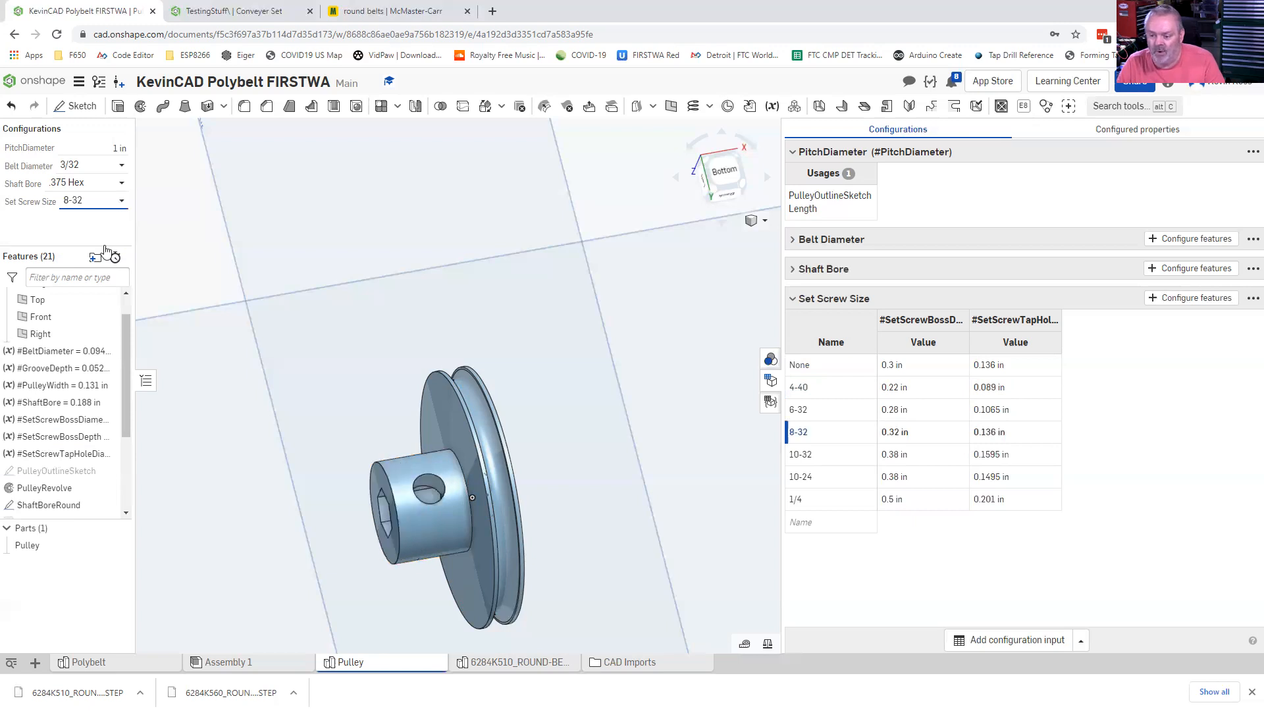
# - Preview the pulley with the Set Screw Size configuration at 10-32, 8-32 and None
pyautogui.click(95, 293)
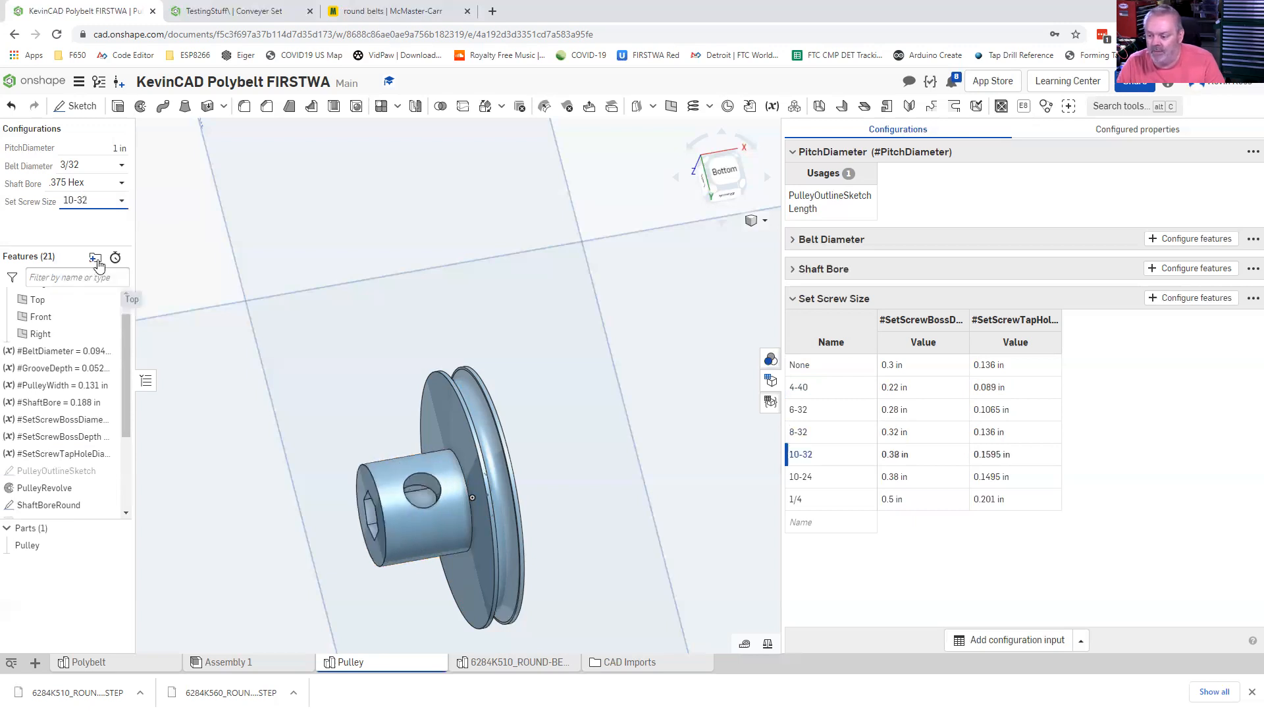
pyautogui.click(106, 201)
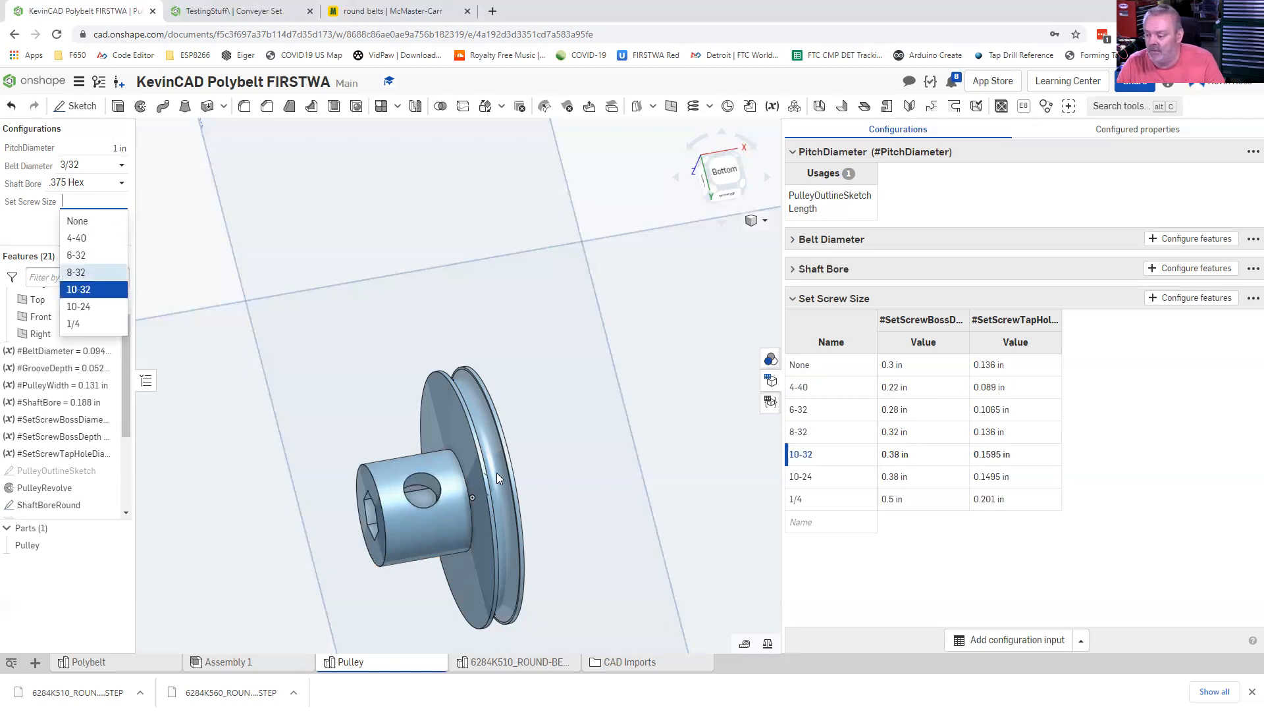
pyautogui.click(79, 273)
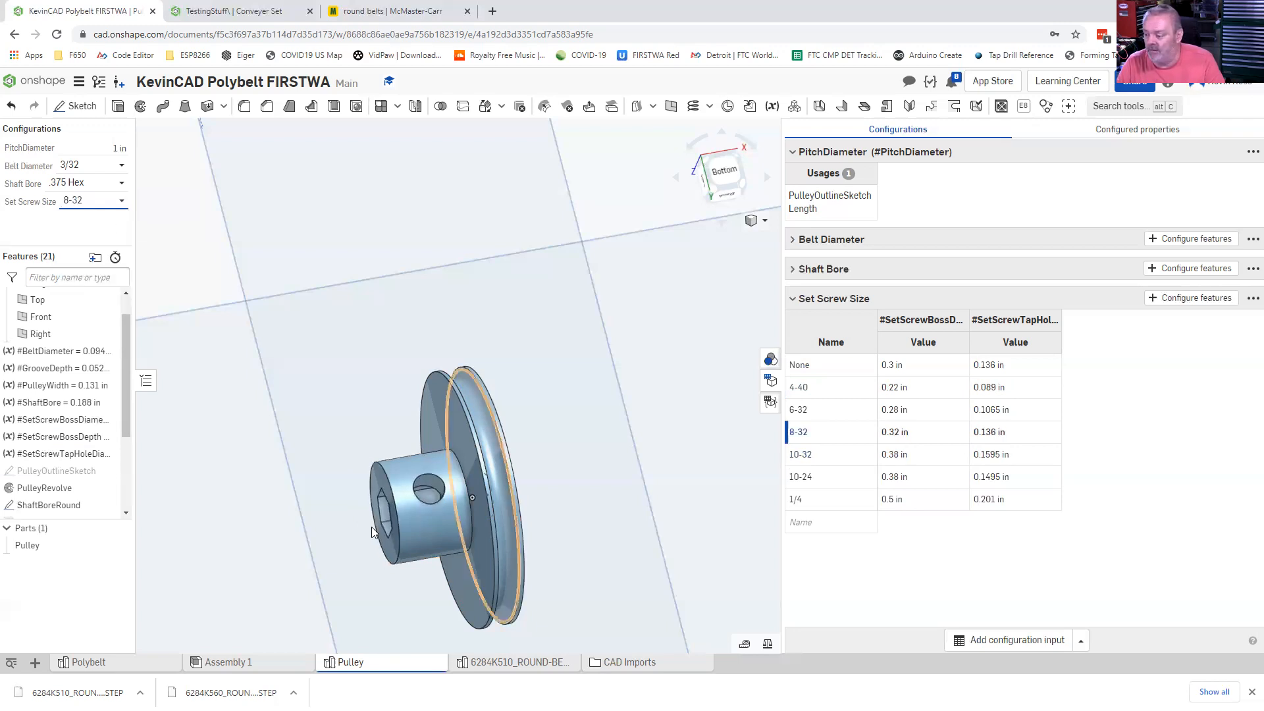
pyautogui.click(114, 205)
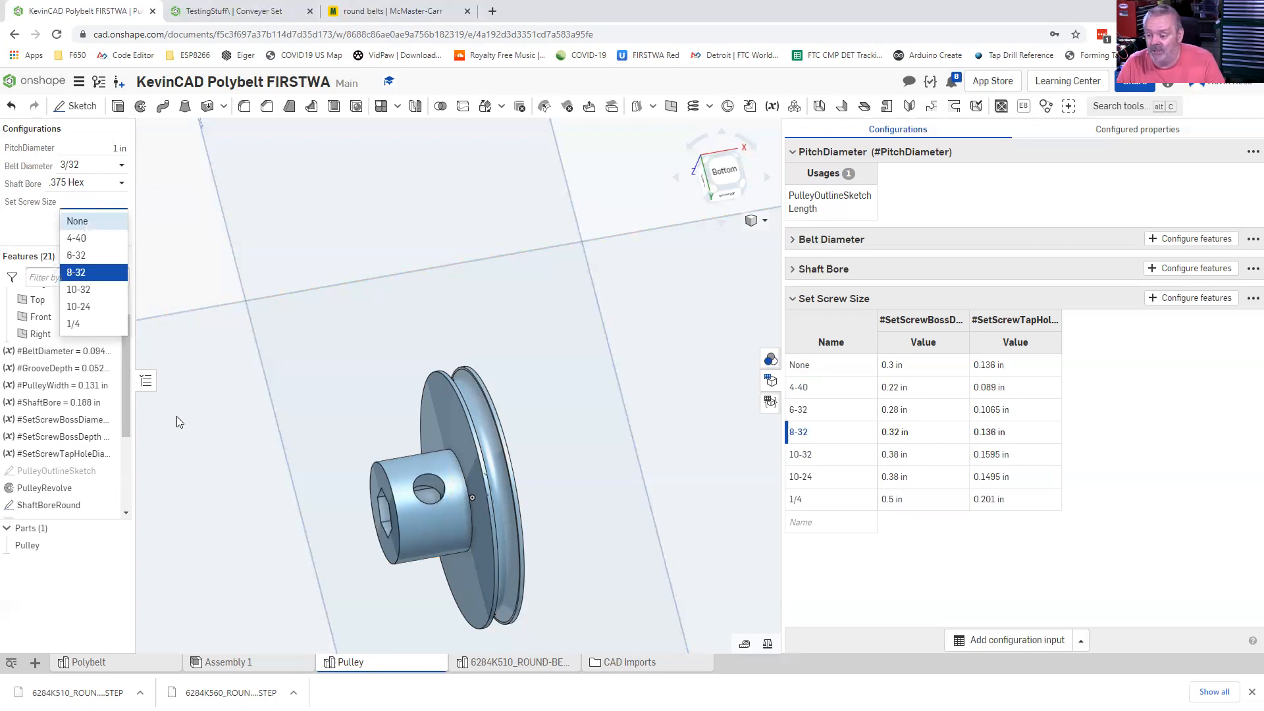
pyautogui.press('Return')
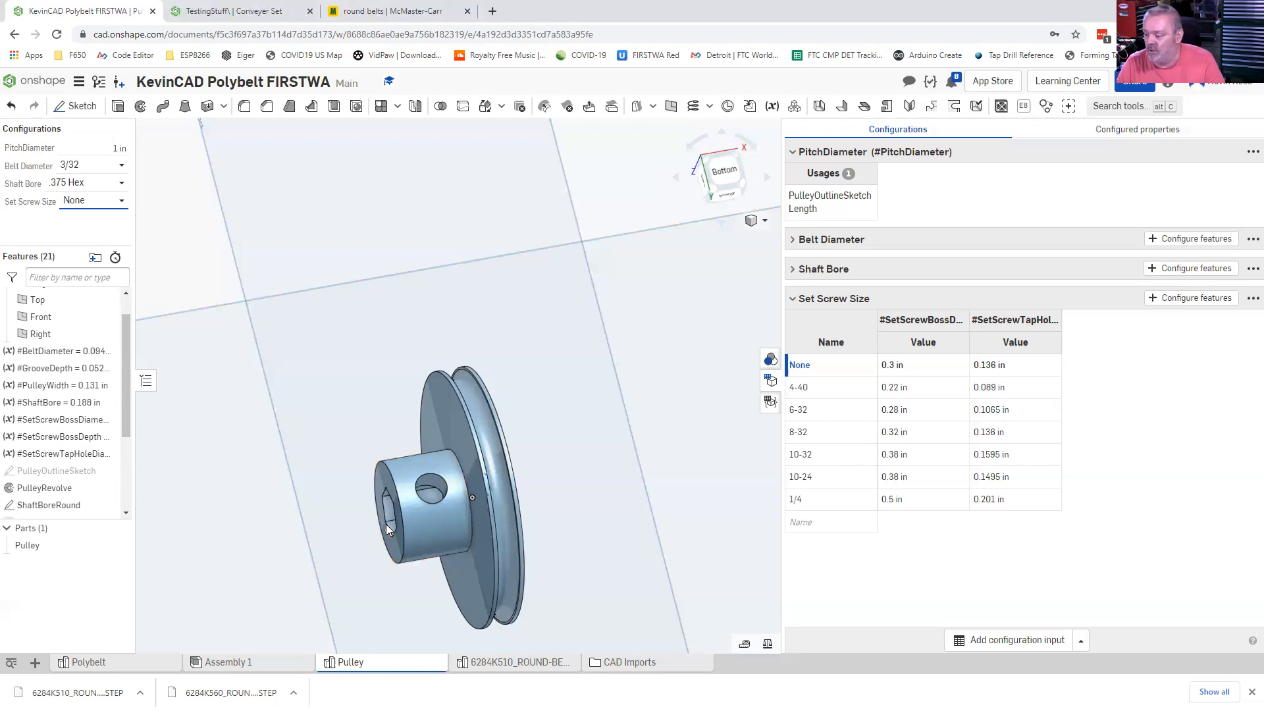
# - Add the SetScrewBoreExtrude suppression to the Set Screw Size configuration and suppress it for the None option
pyautogui.click(1210, 301)
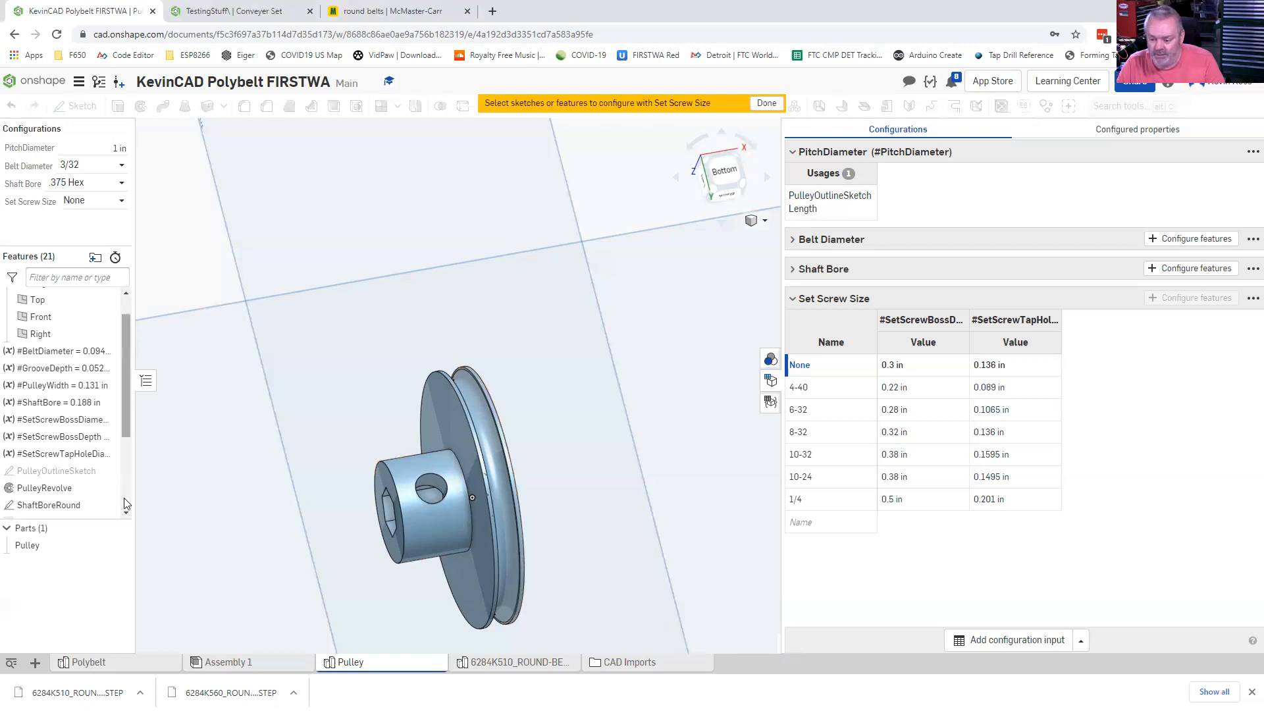
pyautogui.scroll(-2, 120, 499)
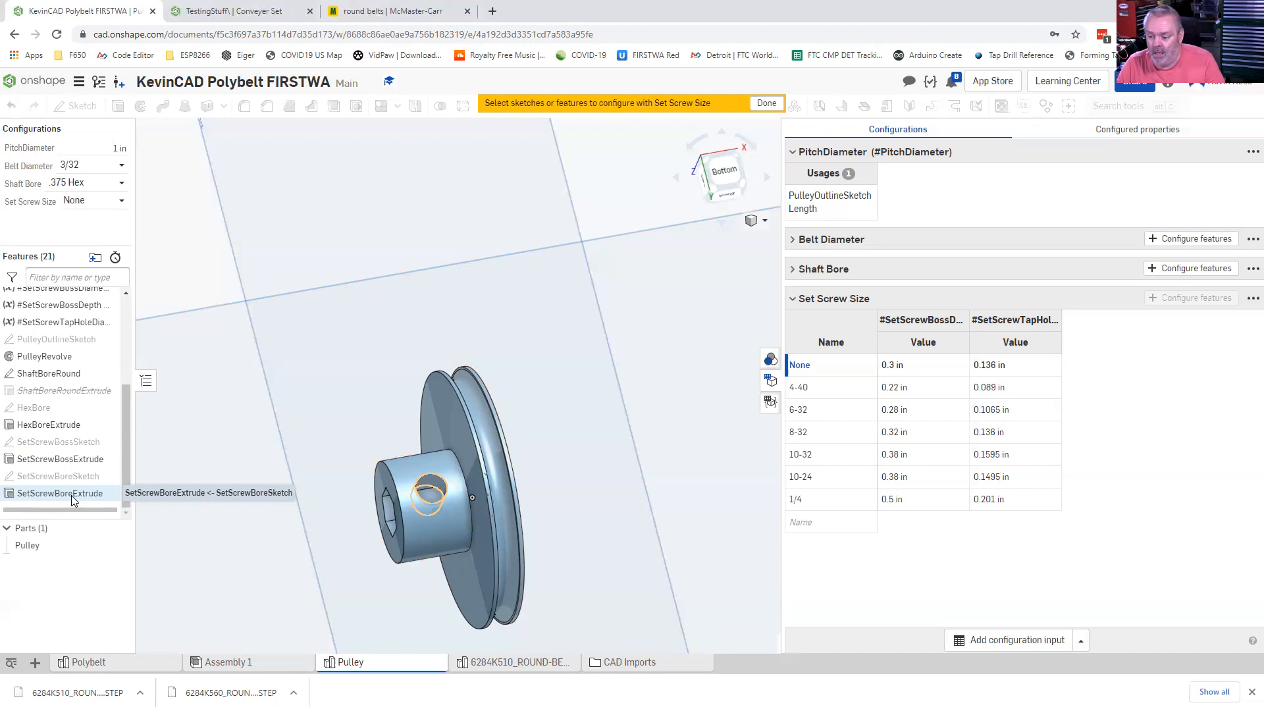
pyautogui.click(71, 495)
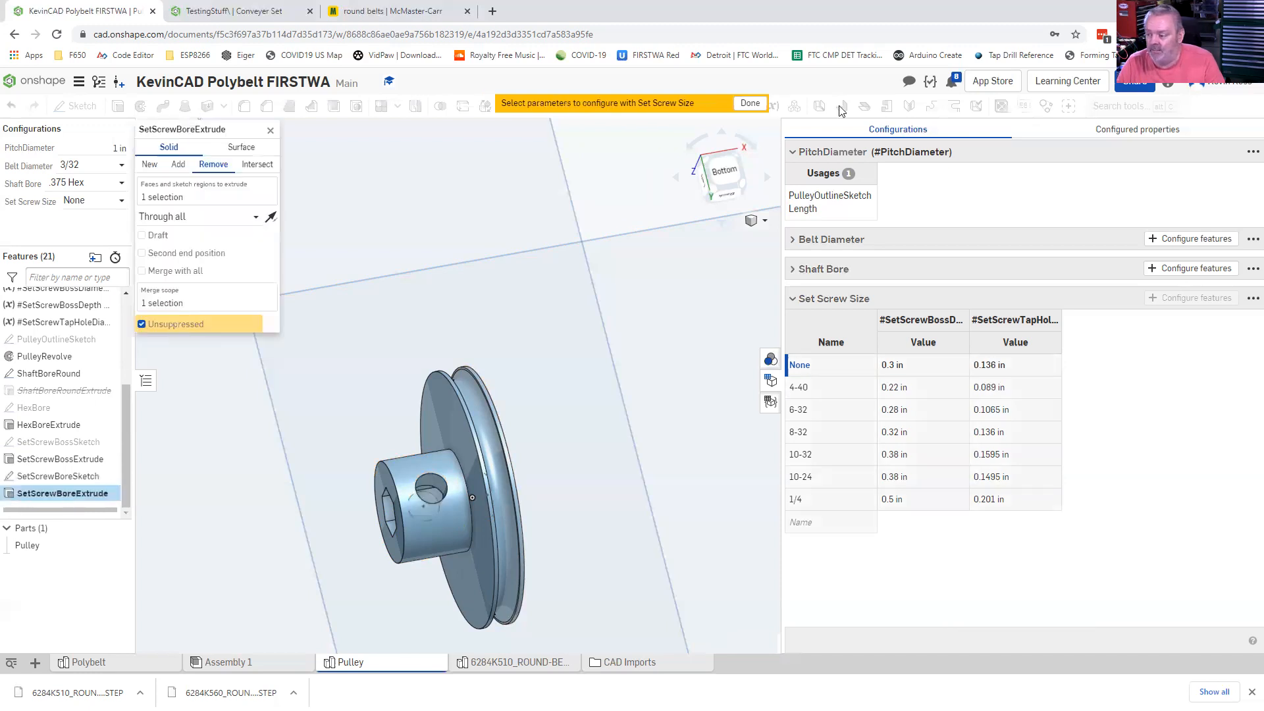
pyautogui.click(747, 103)
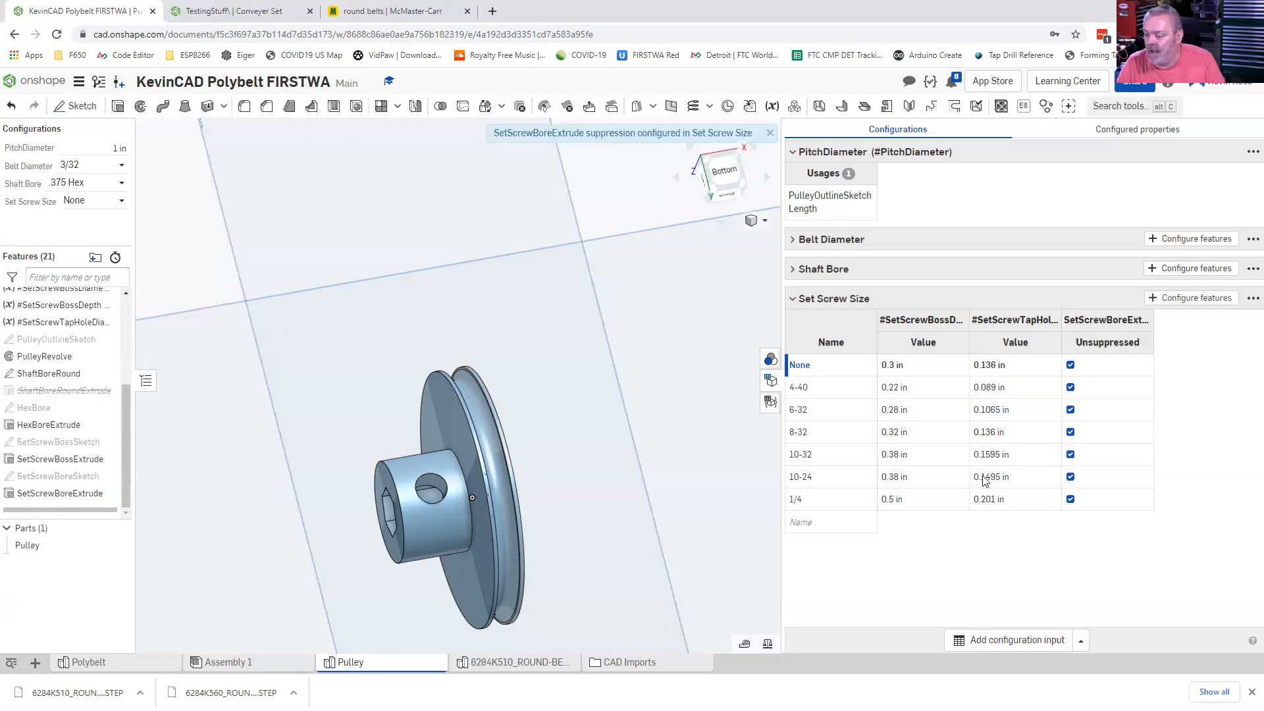
pyautogui.click(1071, 365)
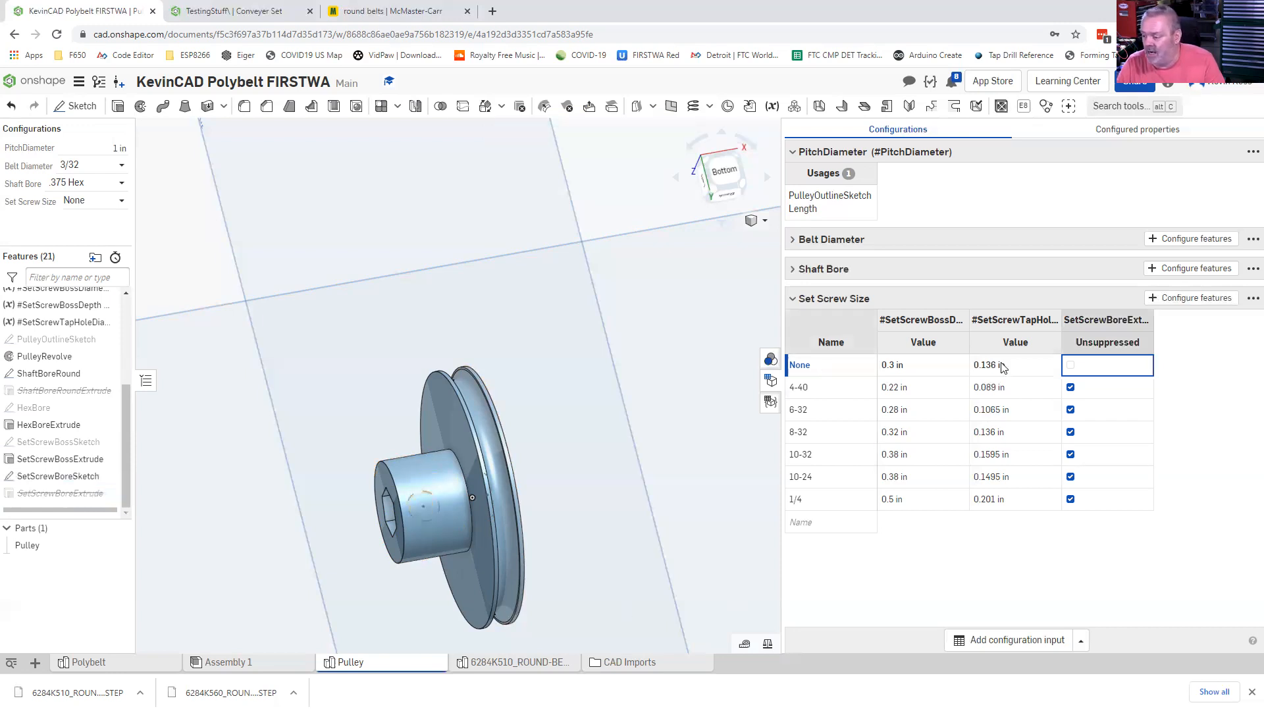
# - Set the #SetScrewBossDepth value of the None set screw option to .25 in
pyautogui.click(912, 367)
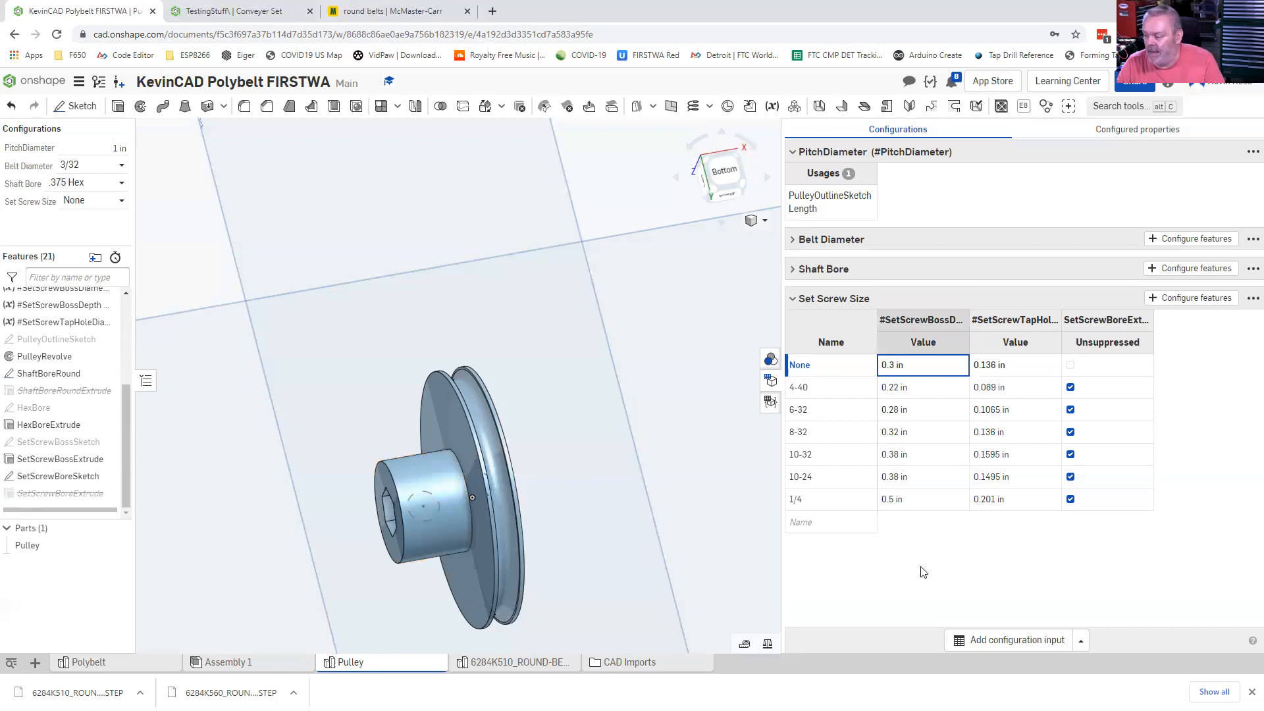
pyautogui.click(897, 372)
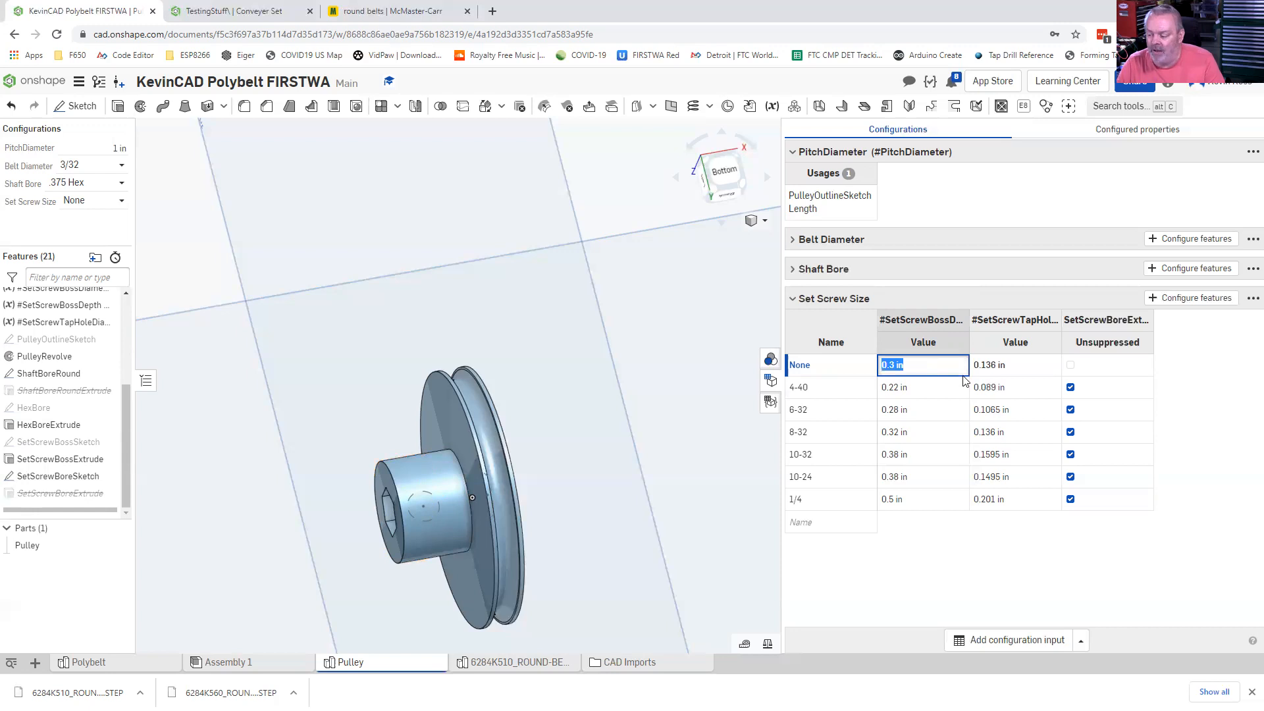
pyautogui.press('BackSpace')
pyautogui.write('.25')
pyautogui.press('Return')
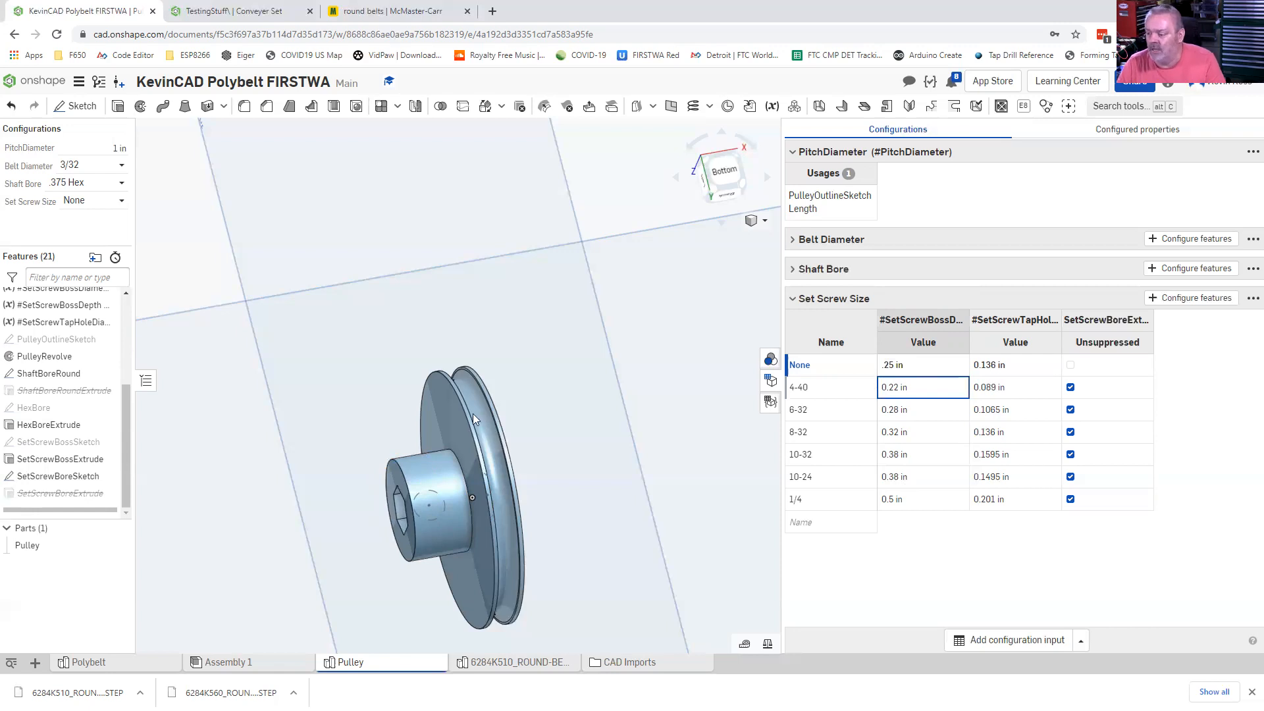
# - Switch the pulley configuration to an 8-32 set screw and a .500 Hex shaft bore, viewing the bore face-on
pyautogui.click(111, 209)
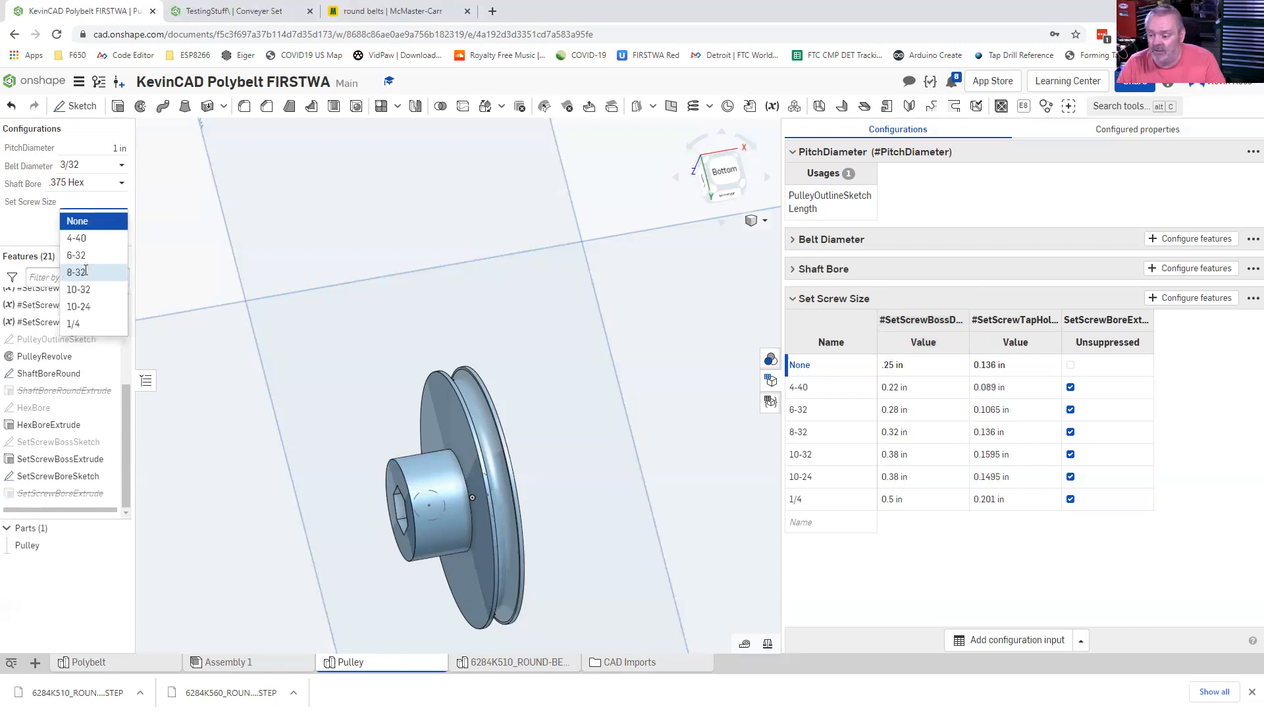
pyautogui.click(84, 278)
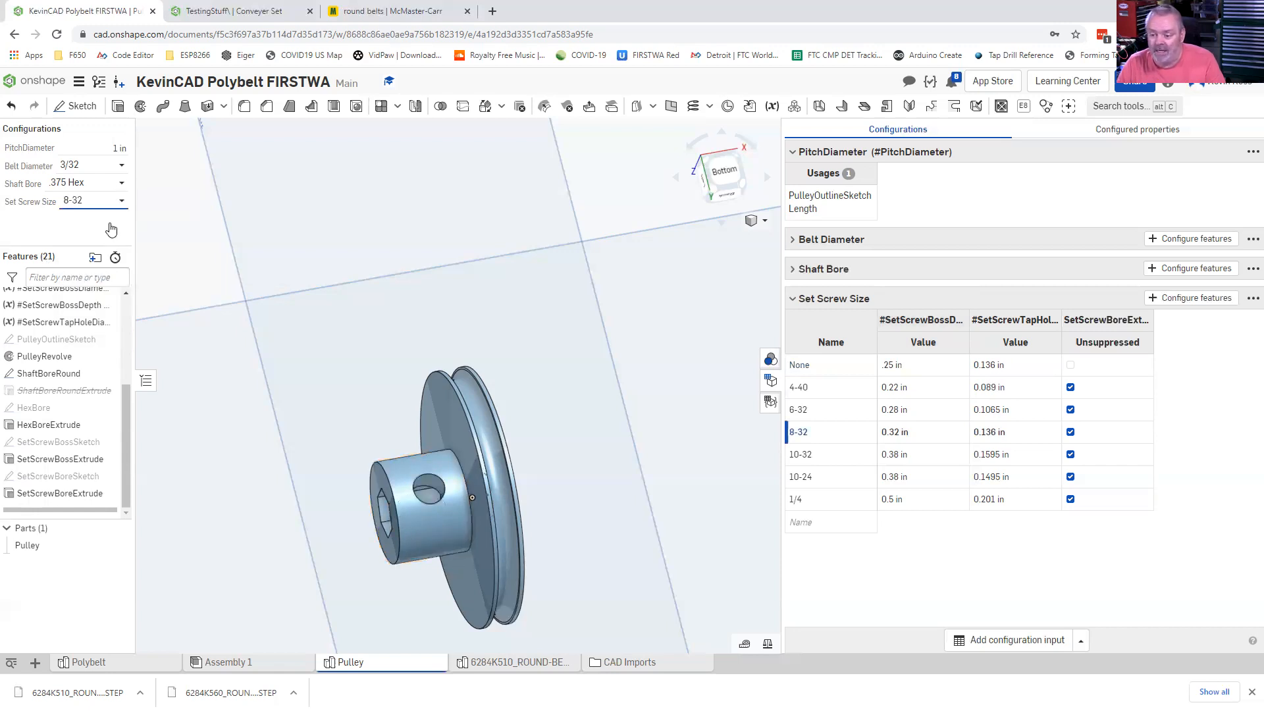
pyautogui.click(92, 183)
pyautogui.scroll(-1, 83, 312)
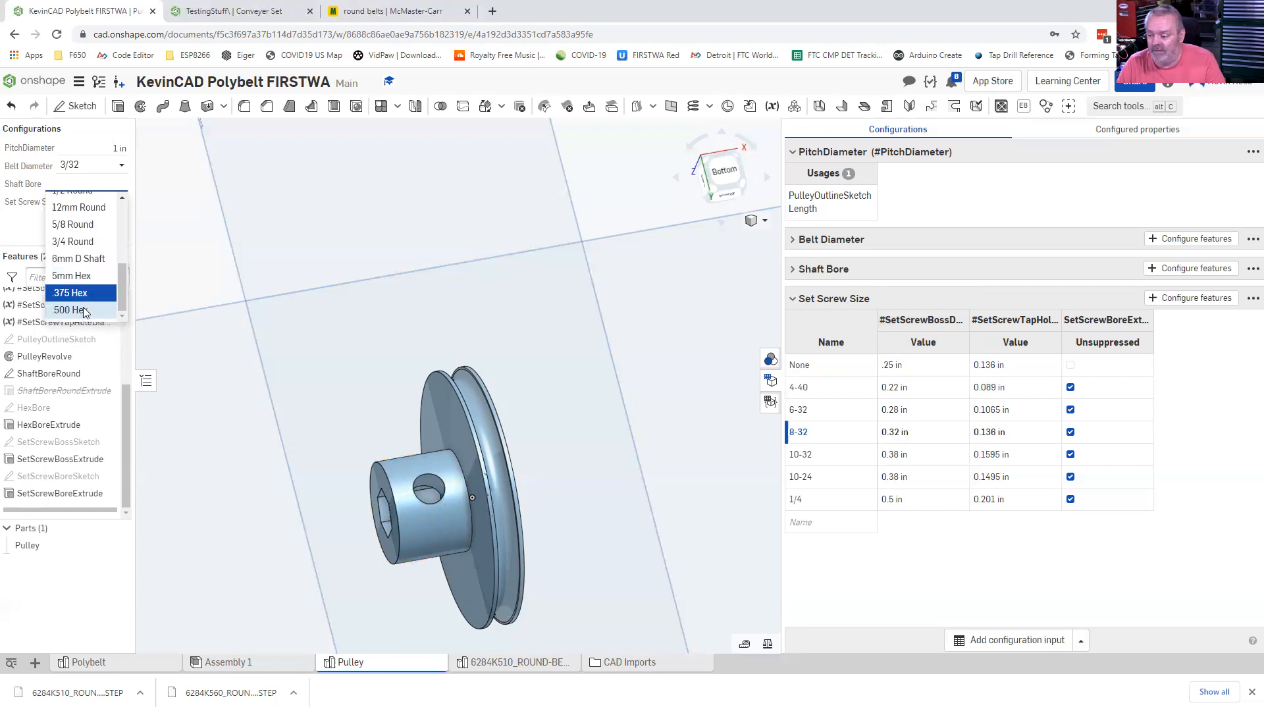
pyautogui.click(84, 310)
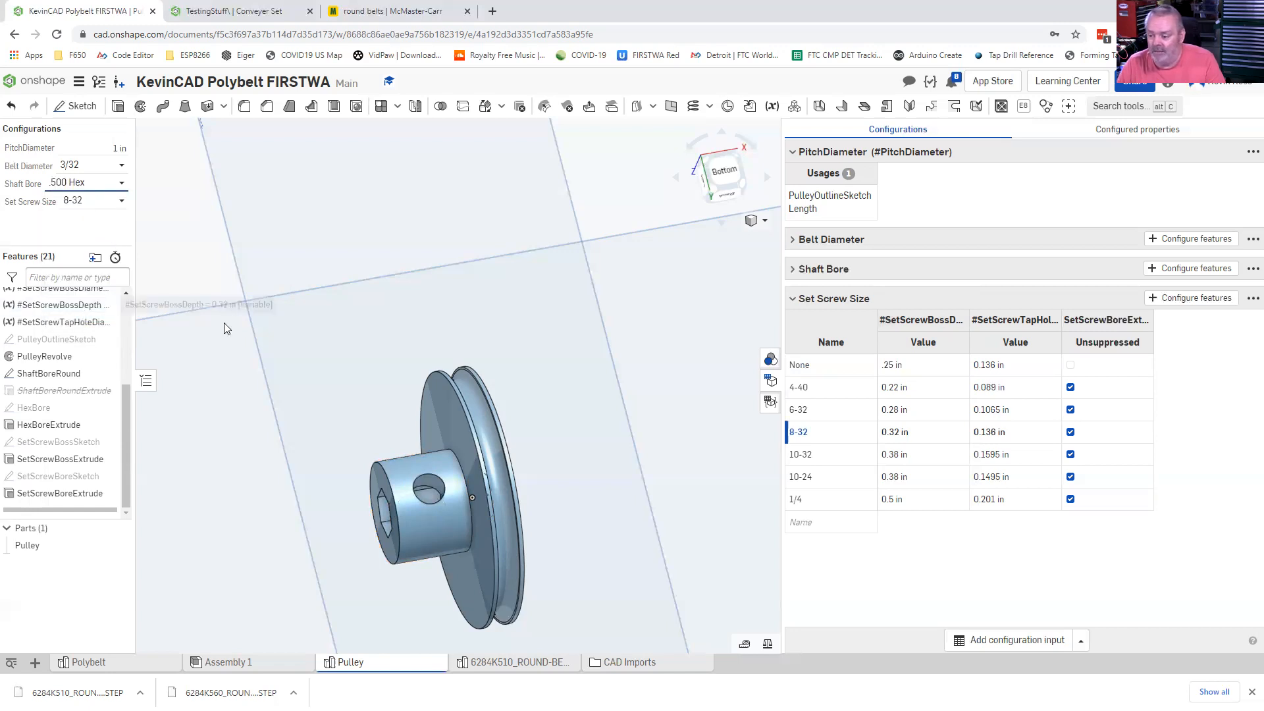
pyautogui.moveTo(182, 266); pyautogui.dragTo(224, 256, button='right')
pyautogui.click(126, 190)
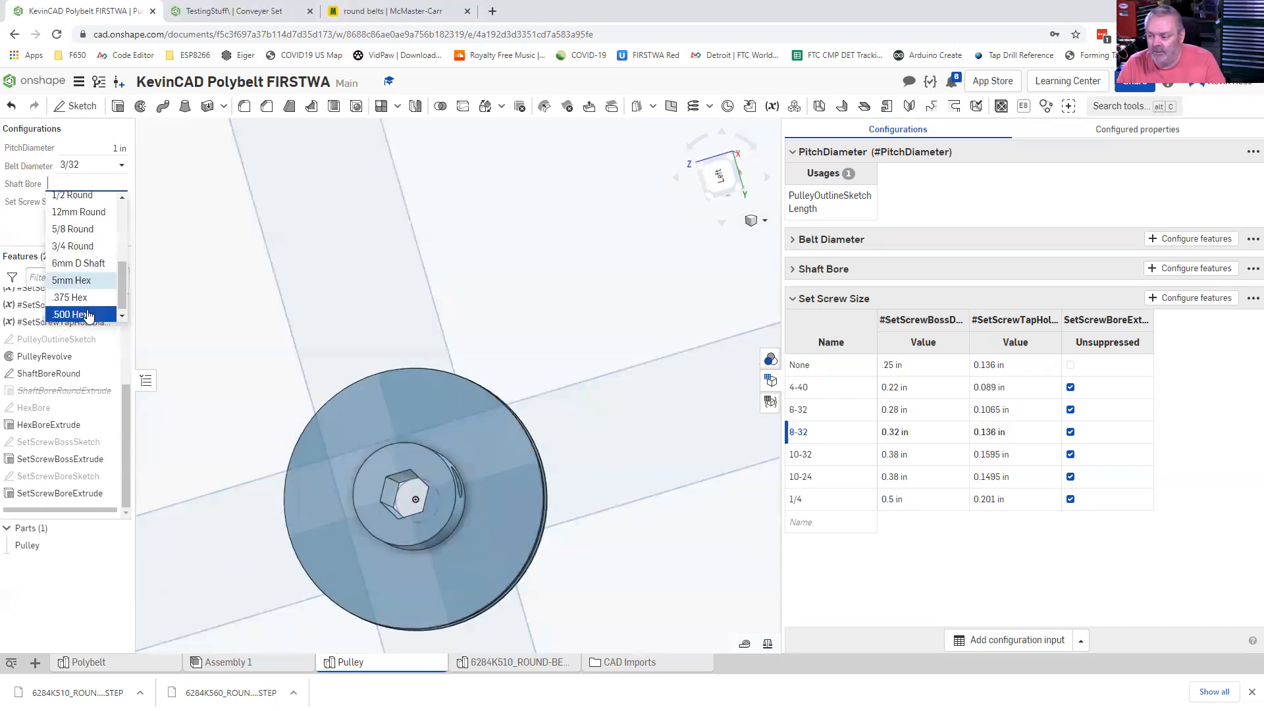
pyautogui.click(87, 315)
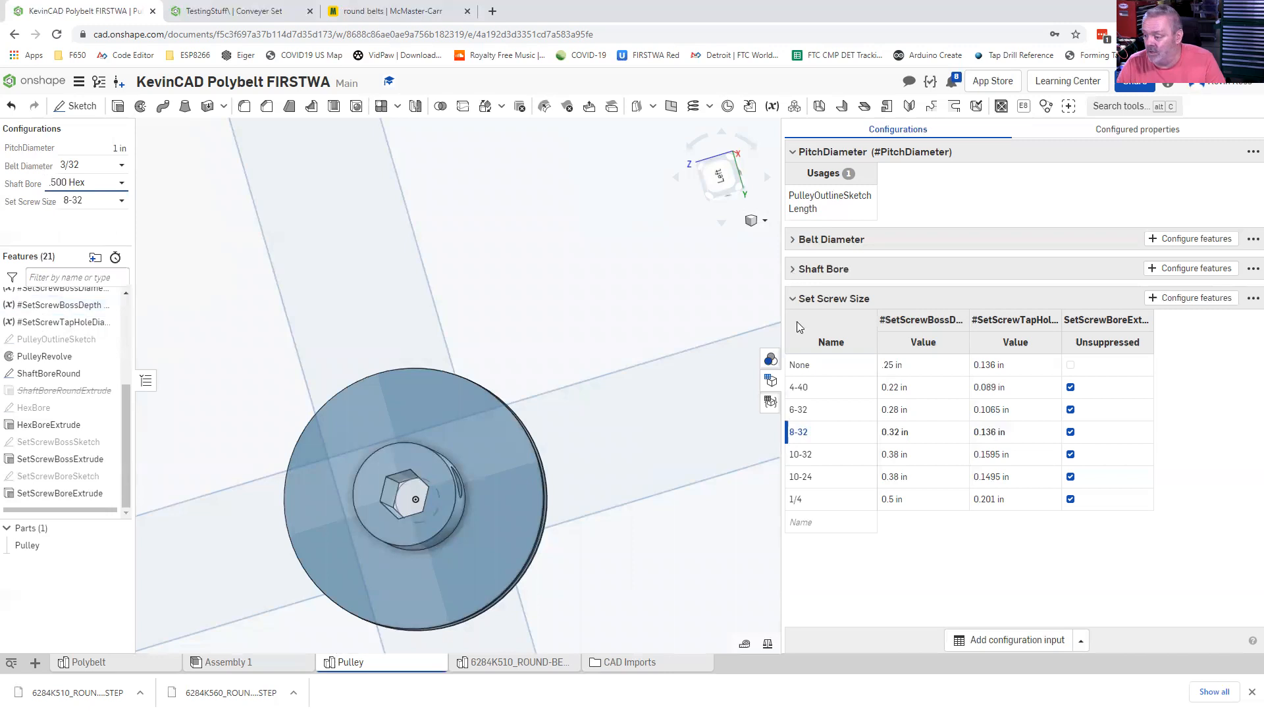
# - In the Shaft Bore table, set #ShaftBore to 5mm for 5mm Hex, .375 in for .375 Hex and .5 in for .500 Hex
pyautogui.scroll(-5, 855, 461)
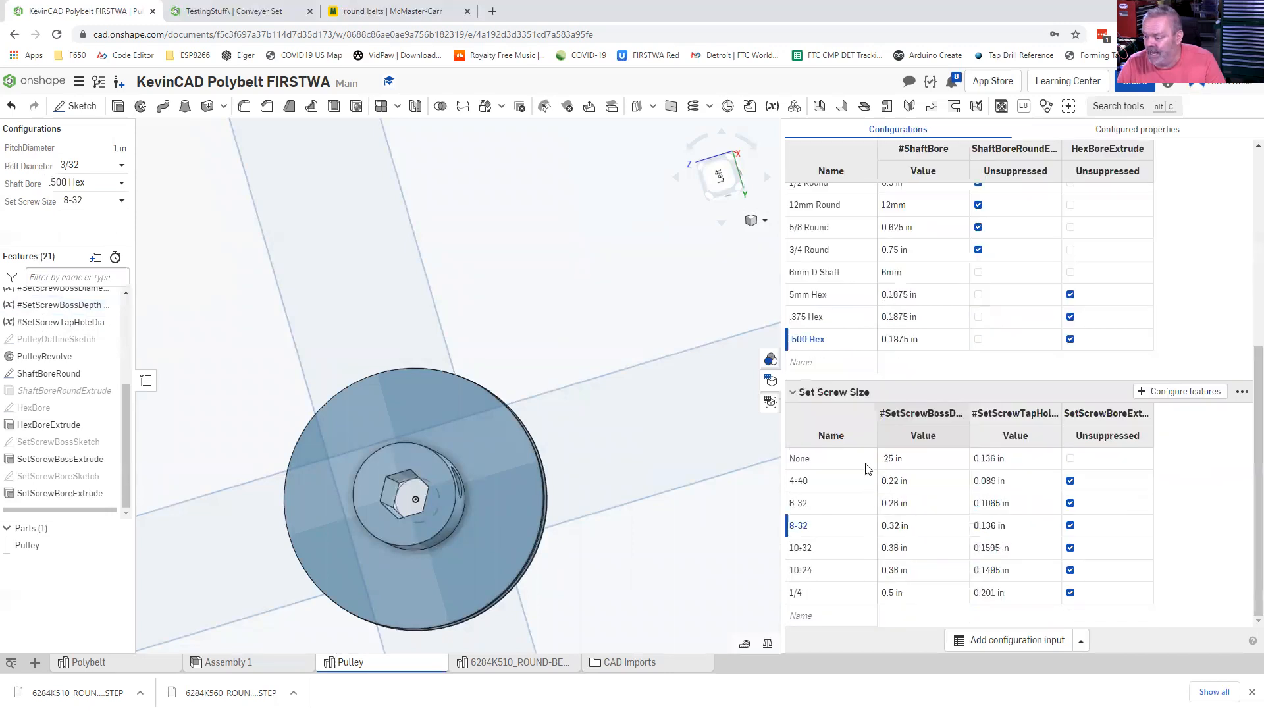
pyautogui.scroll(3, 866, 469)
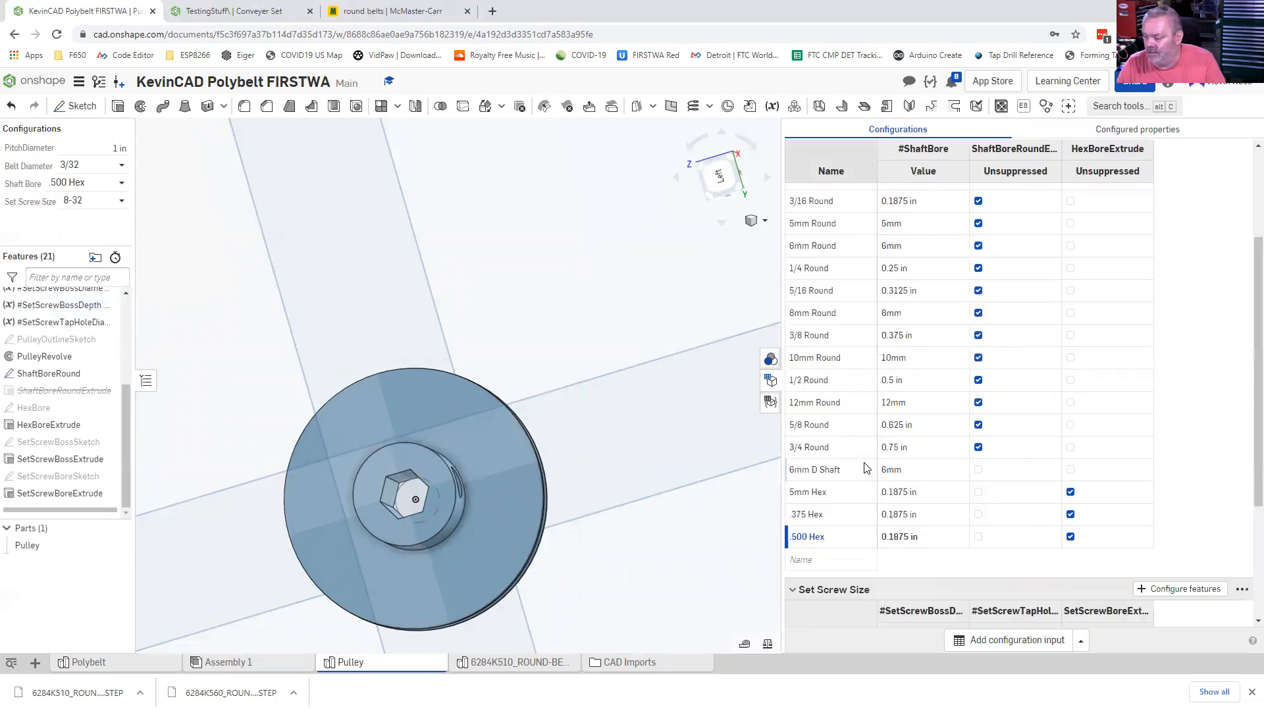
pyautogui.click(903, 498)
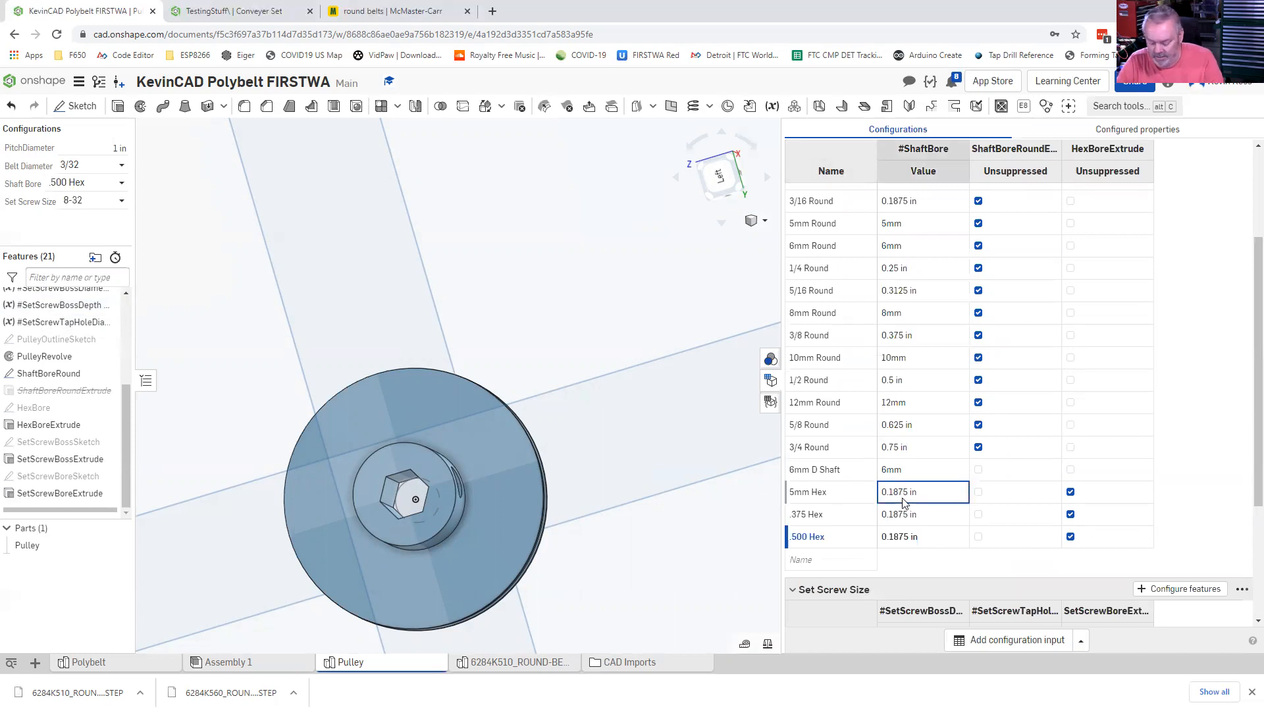
pyautogui.write('5mm')
pyautogui.click(911, 518)
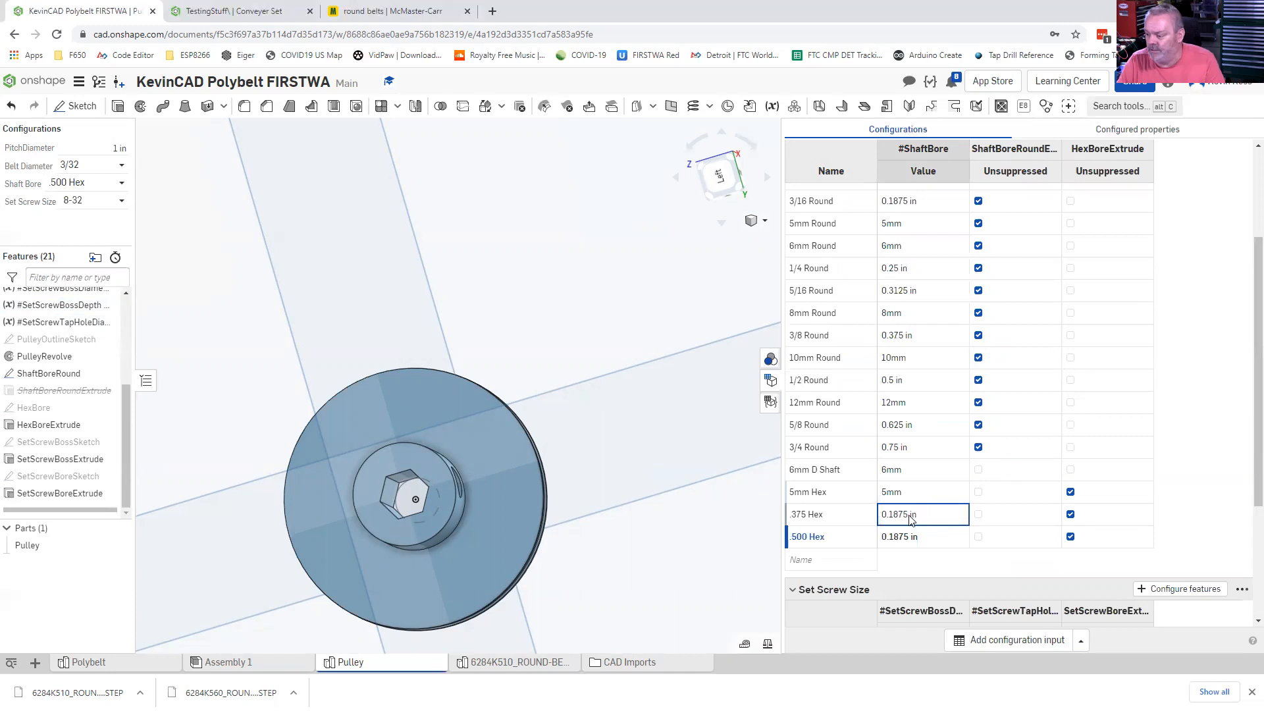
pyautogui.doubleClick(911, 517)
pyautogui.write('.375')
pyautogui.press('Return')
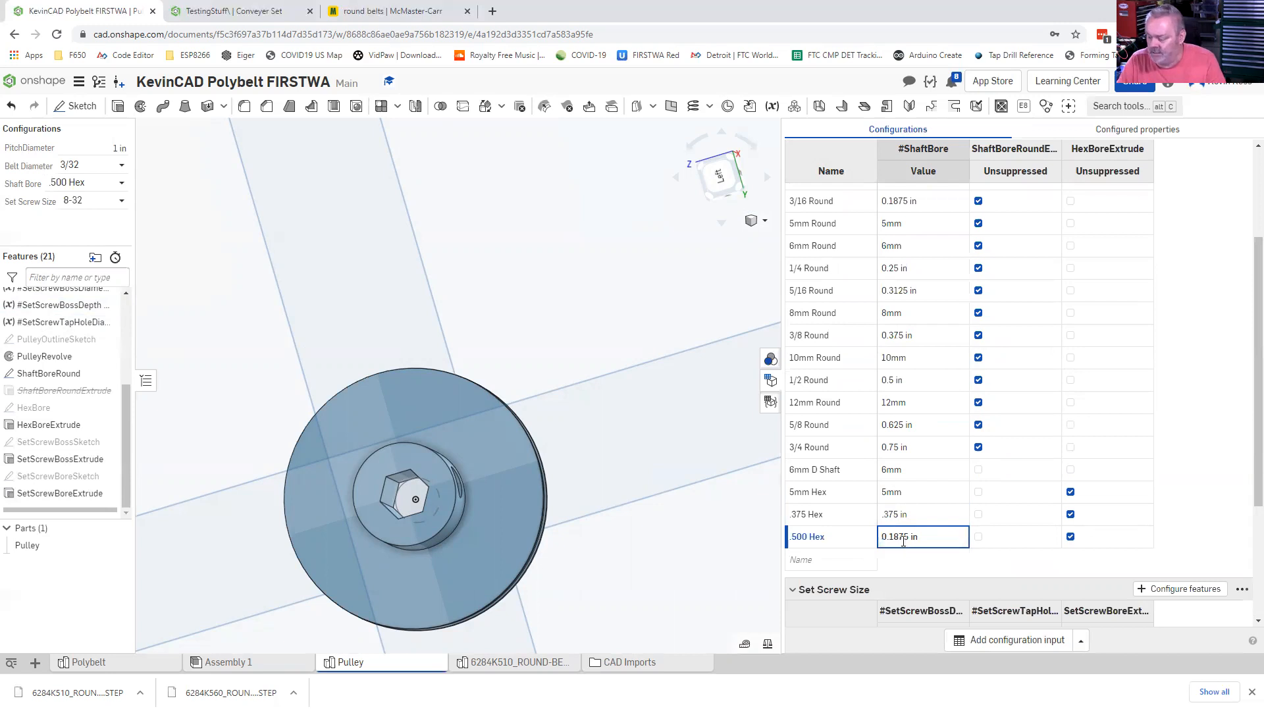
pyautogui.click(903, 538)
pyautogui.write('.')
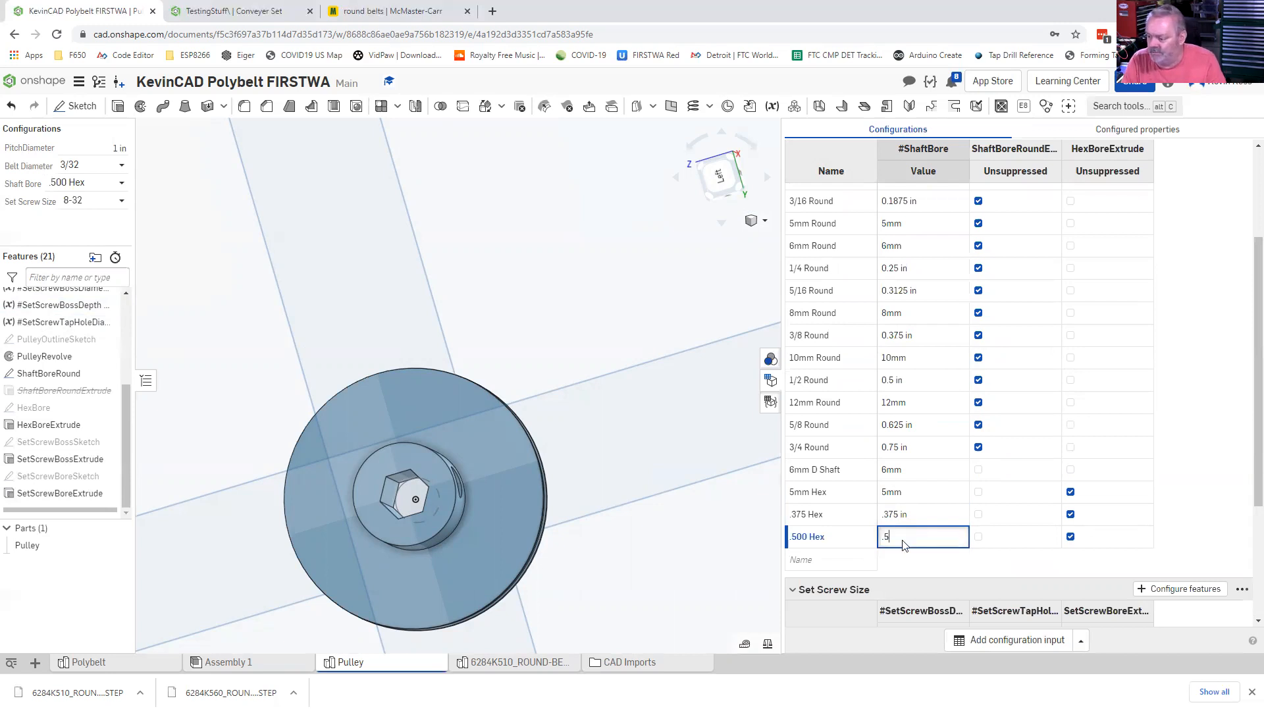
pyautogui.write('5')
pyautogui.press('Return')
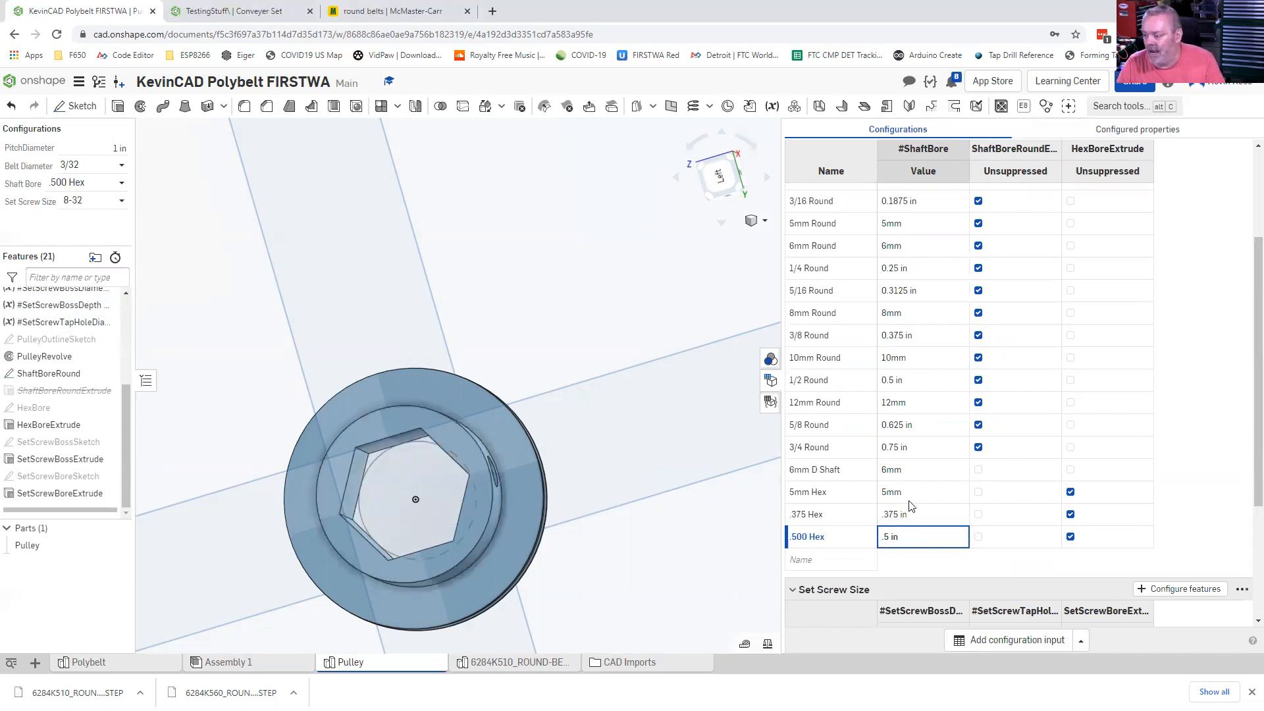
# - Examine the pulley's hex bore, set screw boss and set screw hole from several angles in the .500 Hex configuration
pyautogui.scroll(1, 910, 506)
pyautogui.scroll(-4, 911, 499)
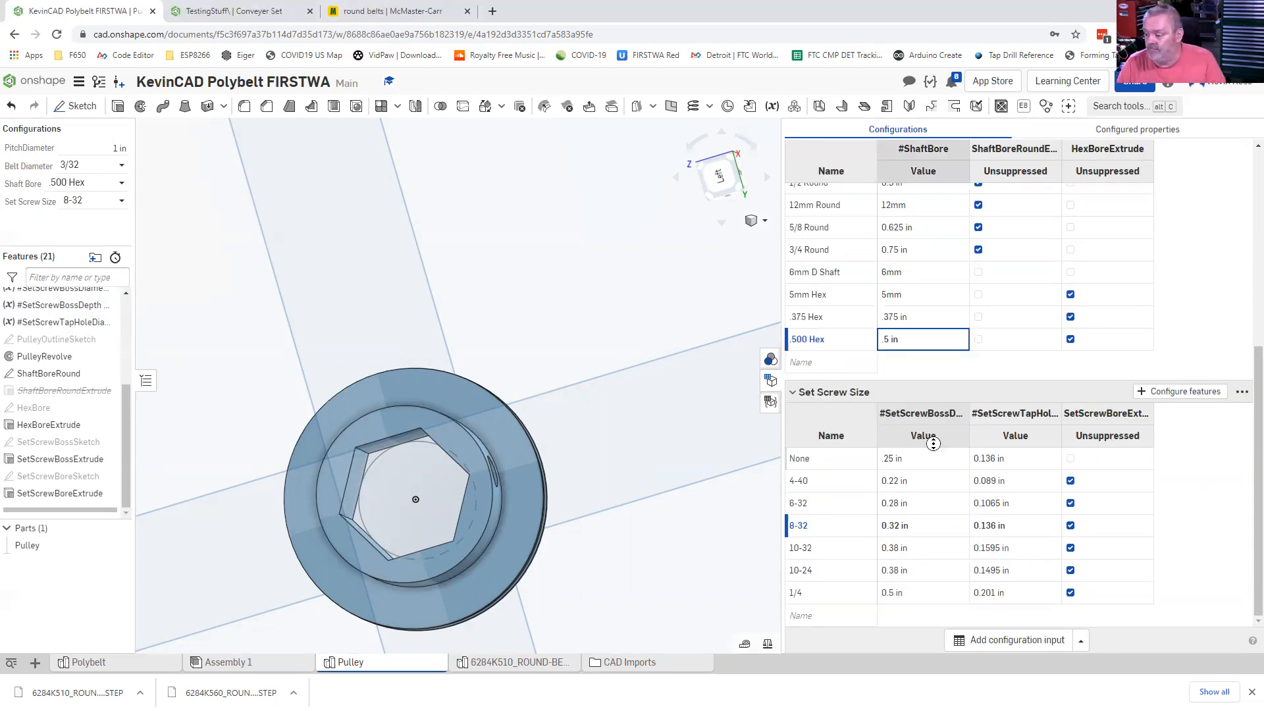
pyautogui.scroll(1, 928, 451)
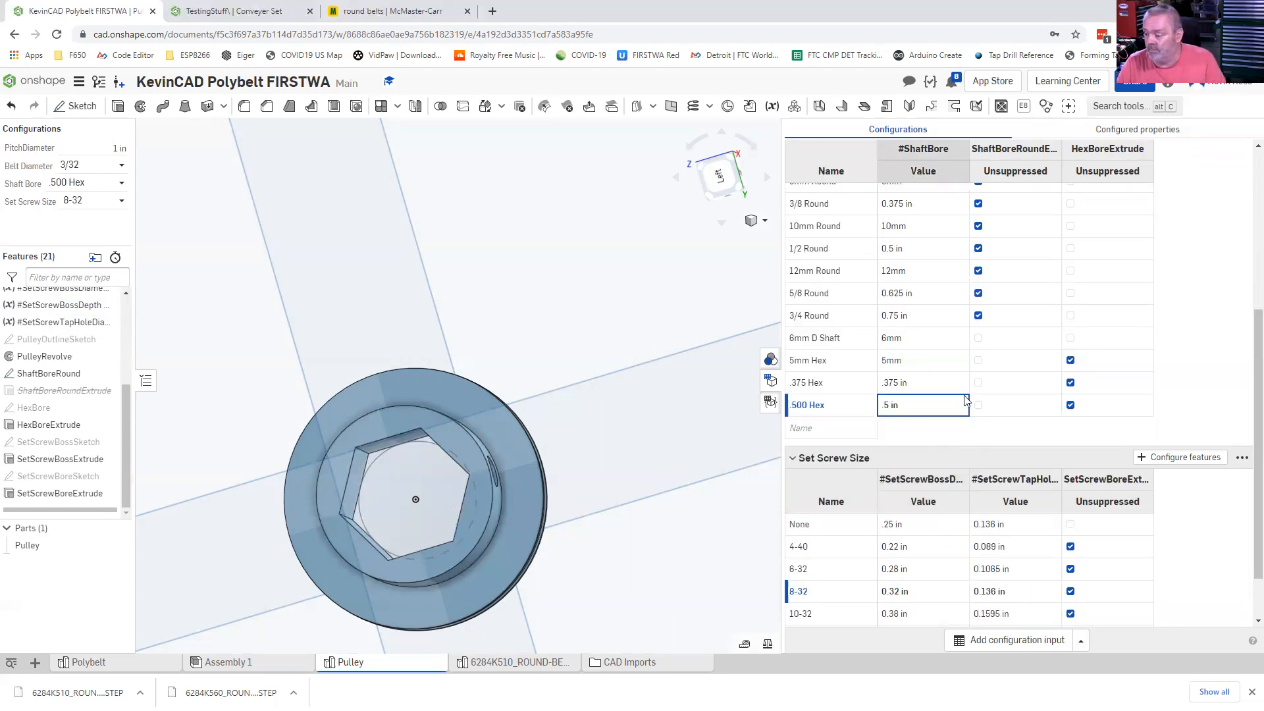
pyautogui.click(611, 352)
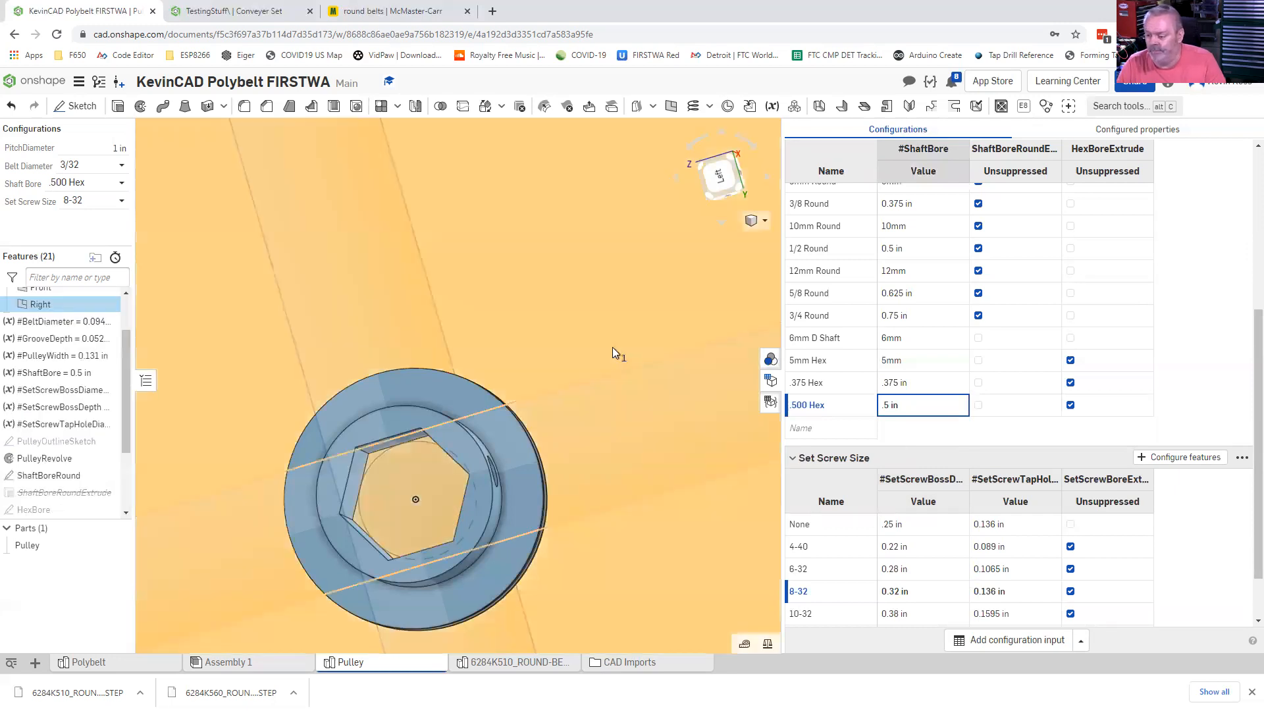
pyautogui.scroll(-2, 611, 358)
pyautogui.scroll(1, 602, 367)
pyautogui.moveTo(638, 361); pyautogui.dragTo(619, 367, button='right')
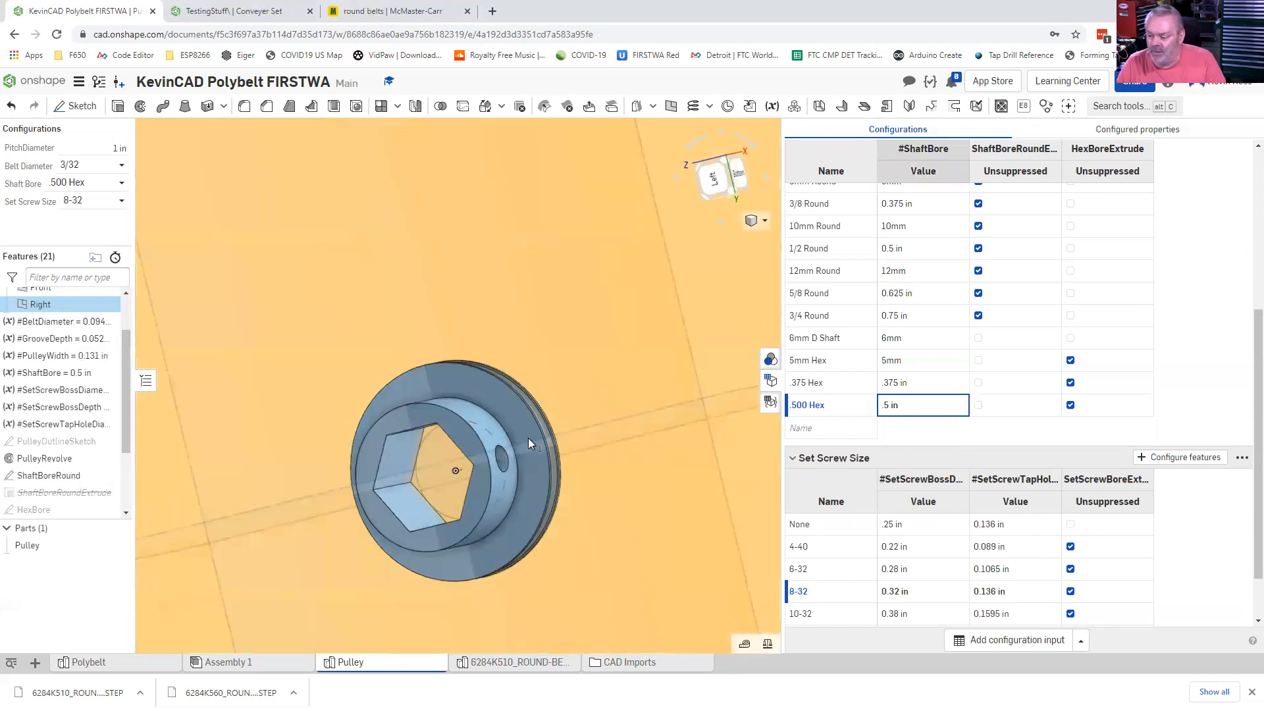
pyautogui.moveTo(528, 437); pyautogui.dragTo(483, 466, button='right')
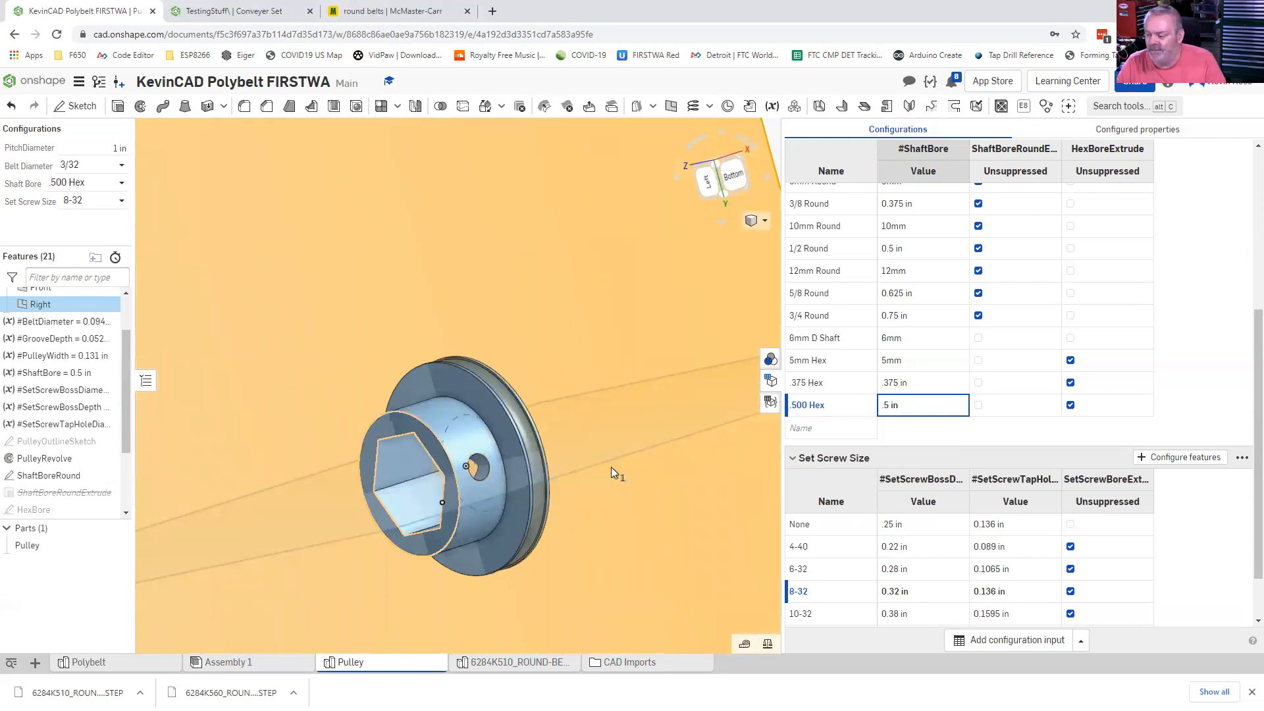
pyautogui.scroll(-5, 221, 424)
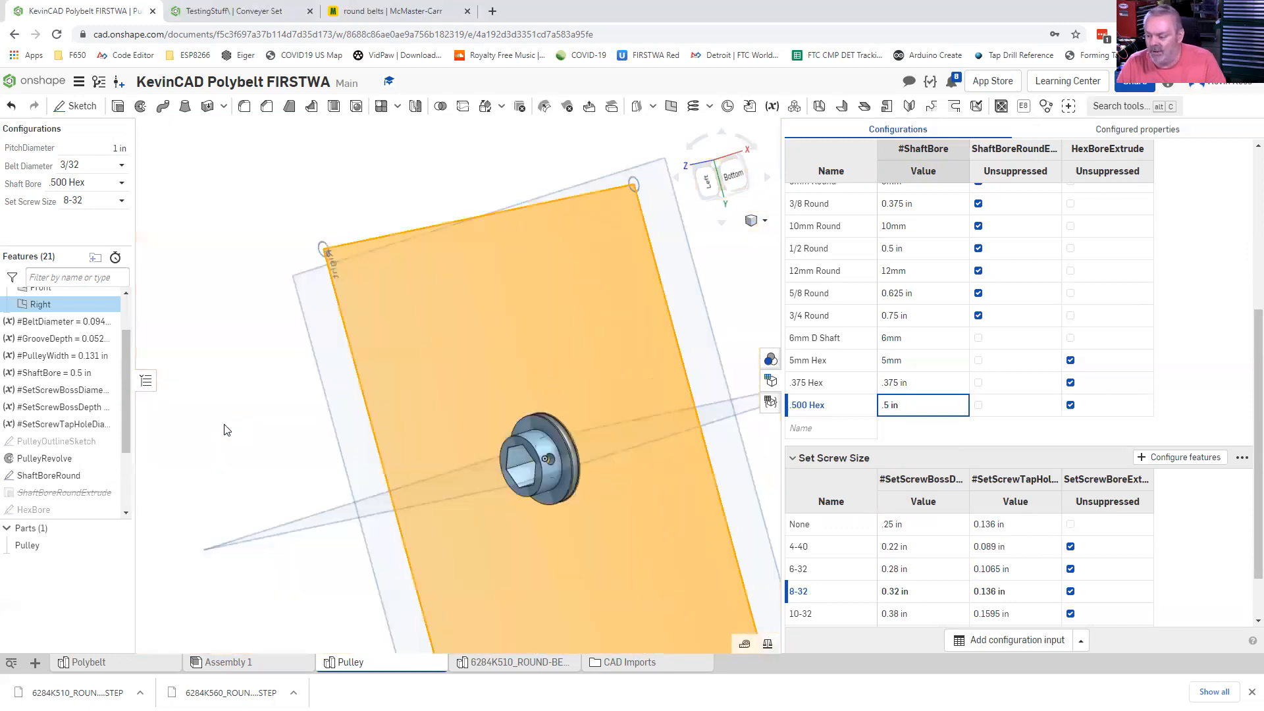
pyautogui.click(251, 417)
pyautogui.moveTo(251, 417); pyautogui.dragTo(341, 416, button='right')
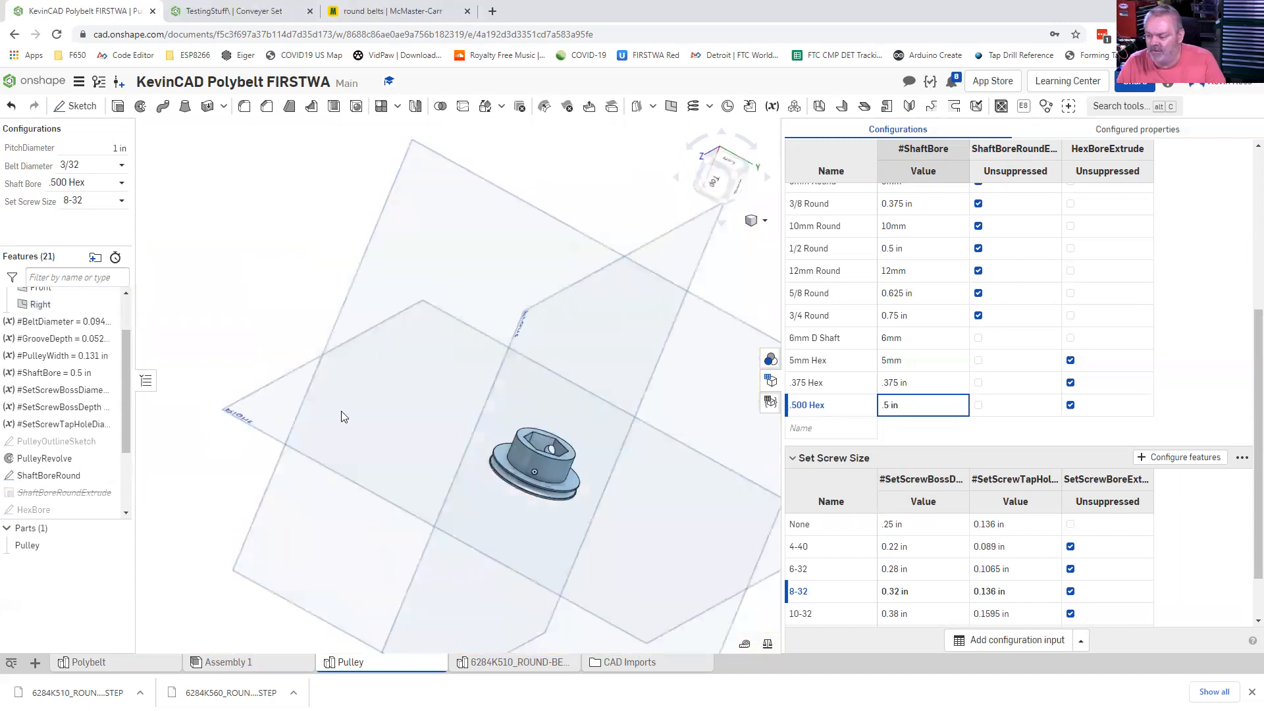
pyautogui.moveTo(440, 490); pyautogui.dragTo(408, 475, button='right')
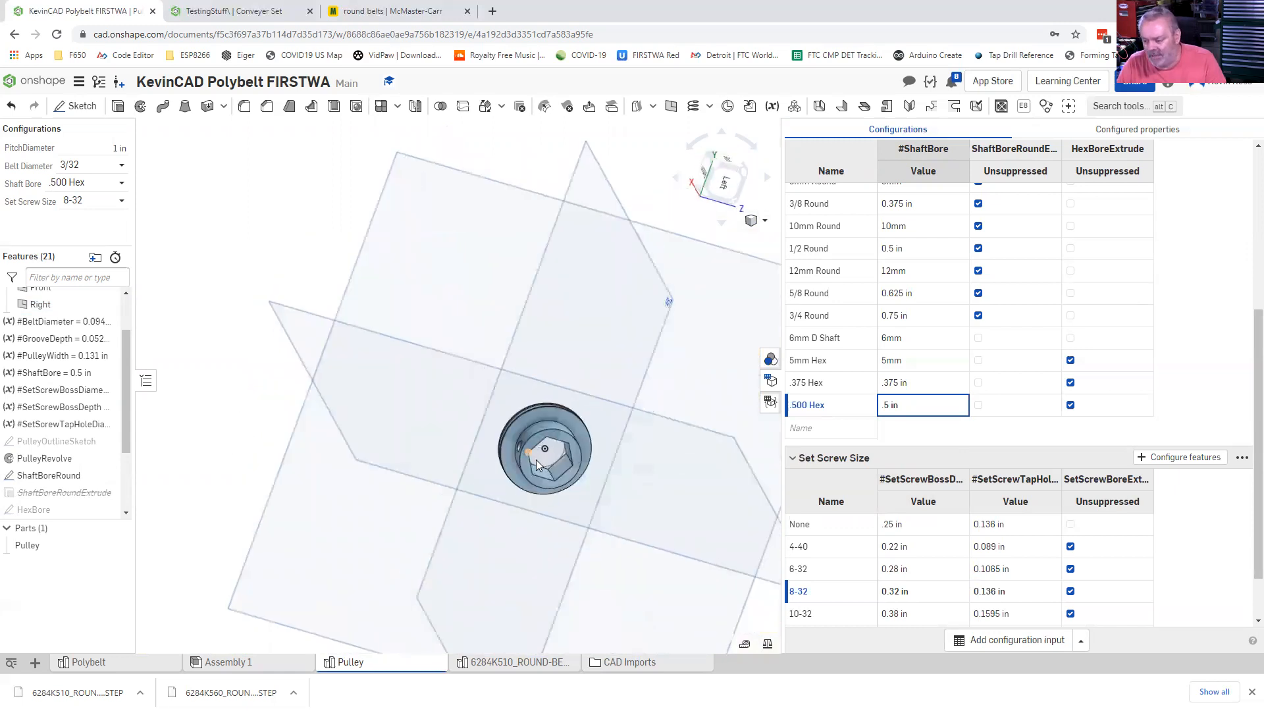
pyautogui.scroll(5, 536, 460)
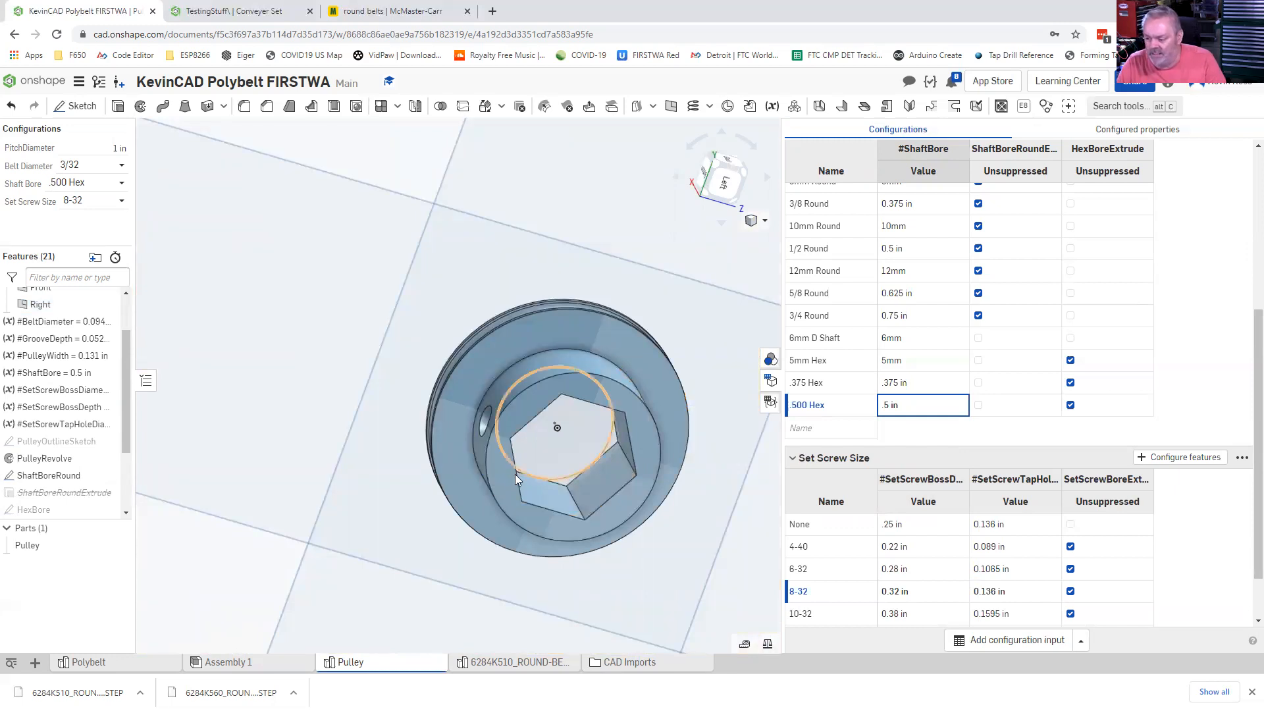
# - Open the HexBore sketch, examine its hexagon and diameter dimension face-on, and close the sketch
pyautogui.scroll(-3, 485, 499)
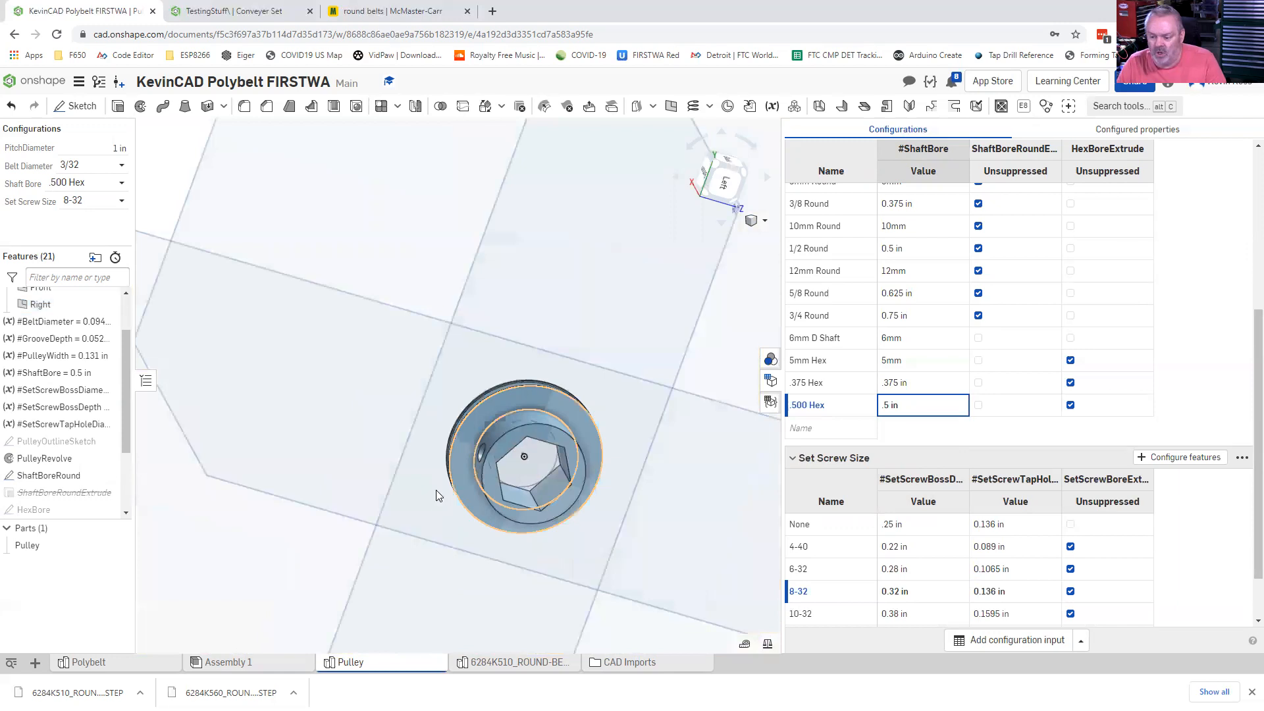
pyautogui.scroll(-4, 416, 499)
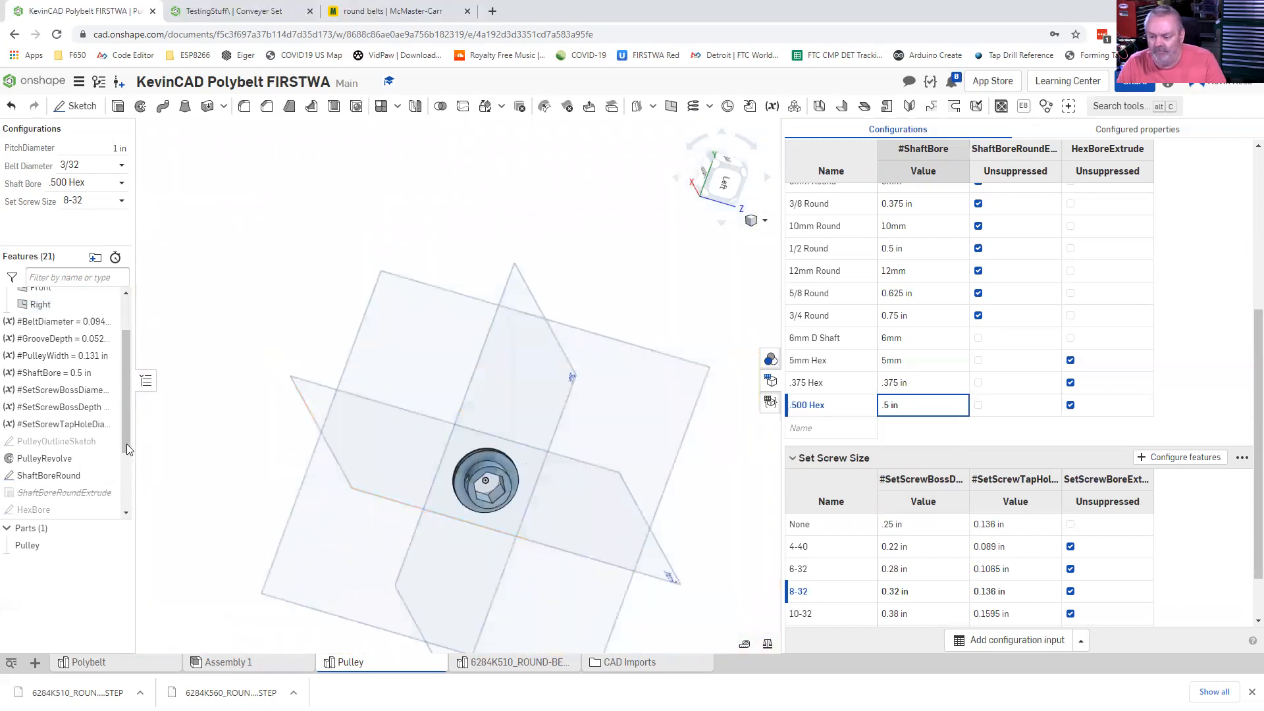
pyautogui.moveTo(126, 451); pyautogui.dragTo(126, 469)
pyautogui.scroll(-2, 41, 415)
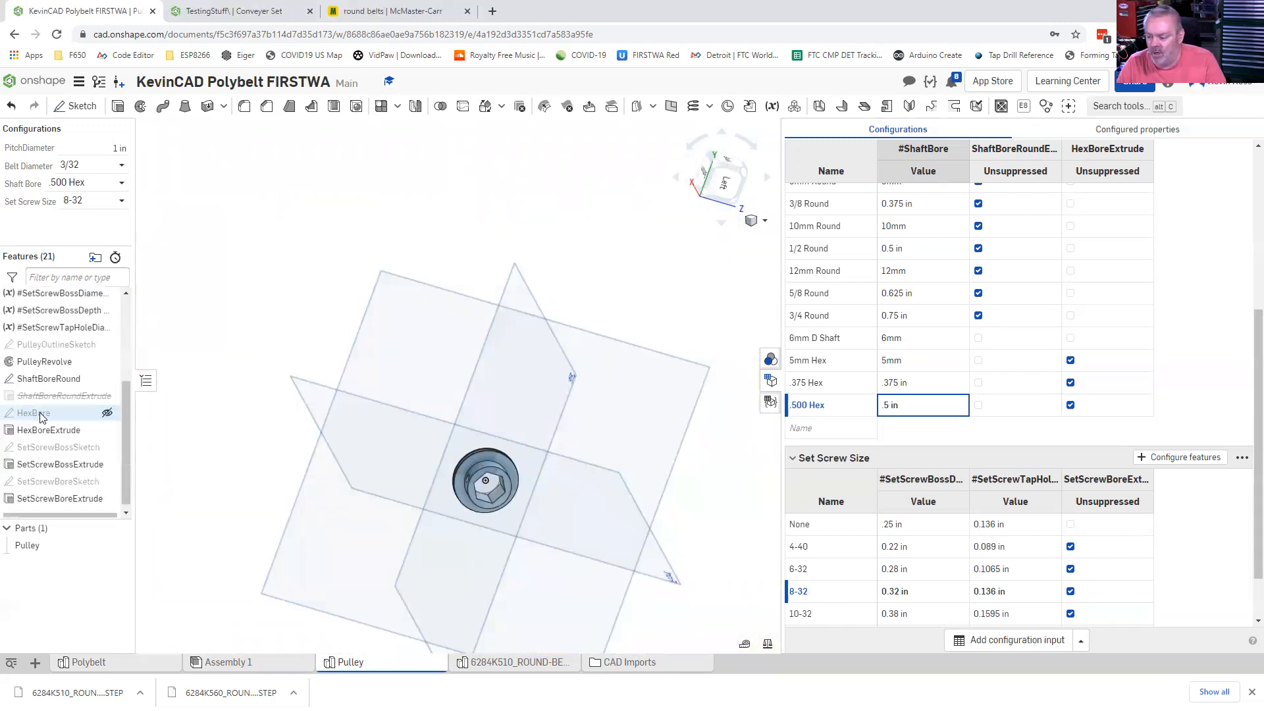
pyautogui.click(41, 416)
pyautogui.doubleClick(41, 416)
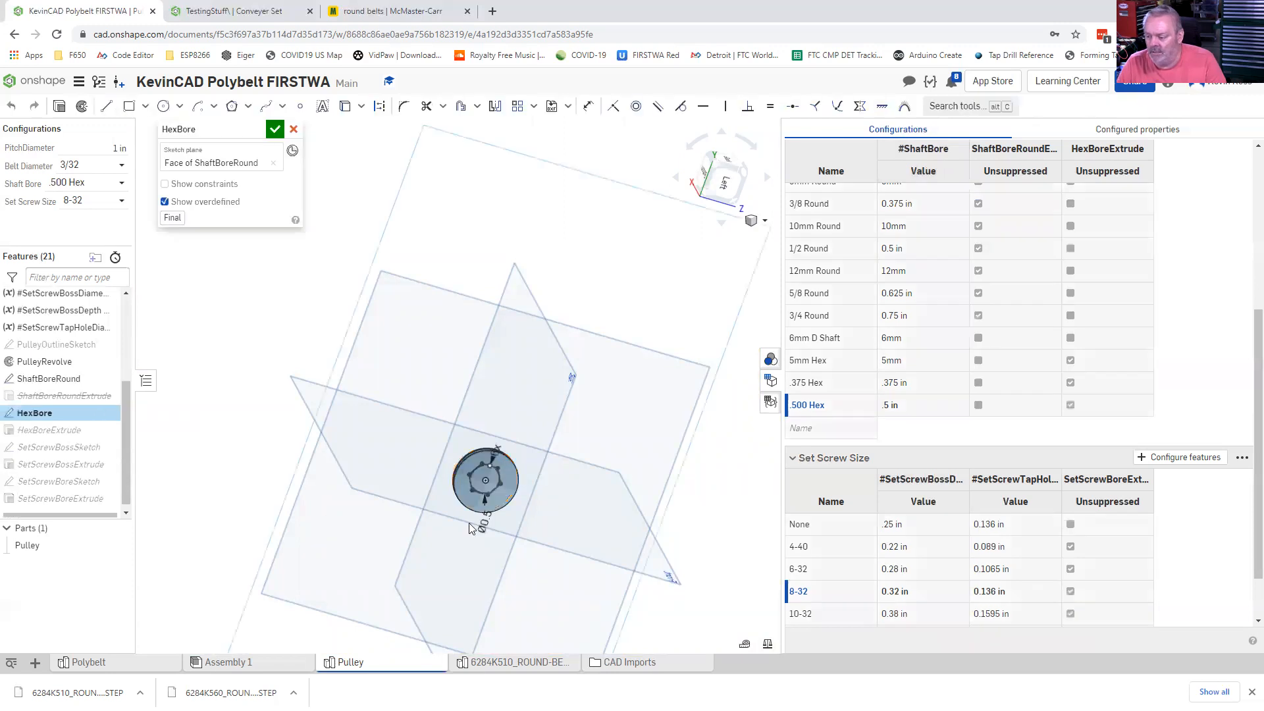
pyautogui.moveTo(228, 422); pyautogui.dragTo(266, 425, button='right')
pyautogui.click(740, 191)
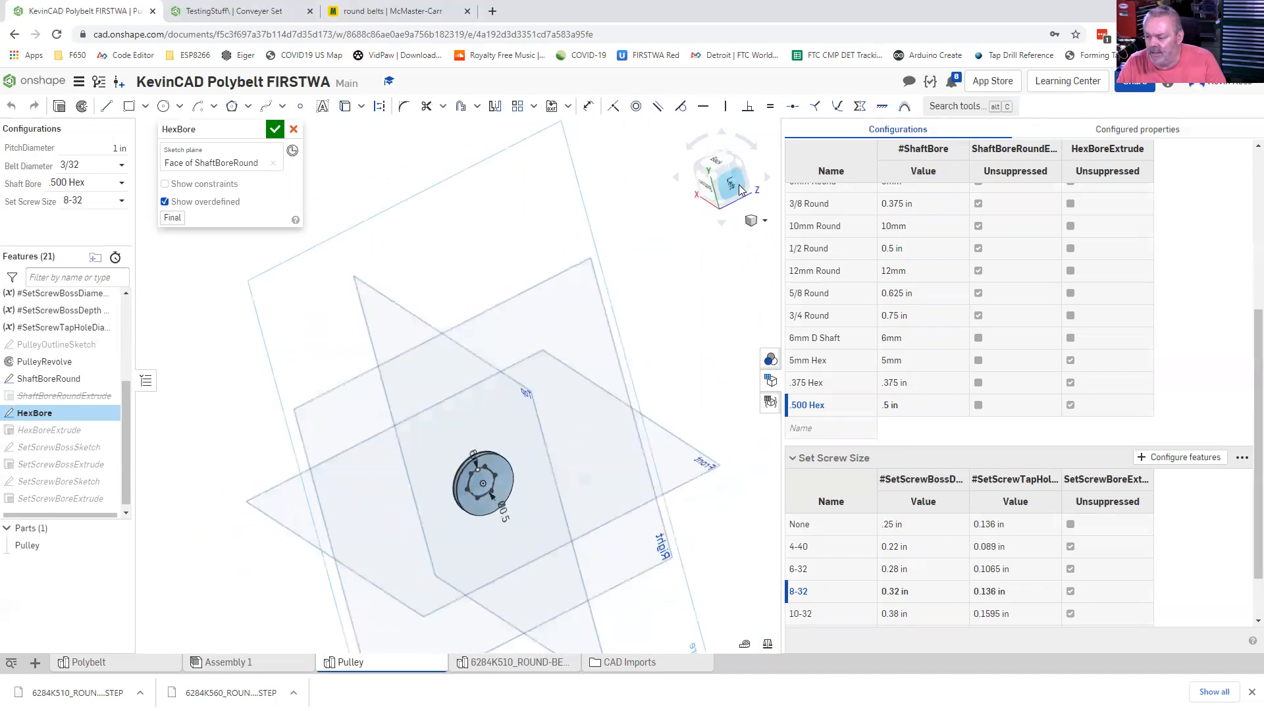
pyautogui.moveTo(569, 443); pyautogui.dragTo(398, 229, button='right')
pyautogui.scroll(2, 538, 445)
pyautogui.scroll(-4, 536, 442)
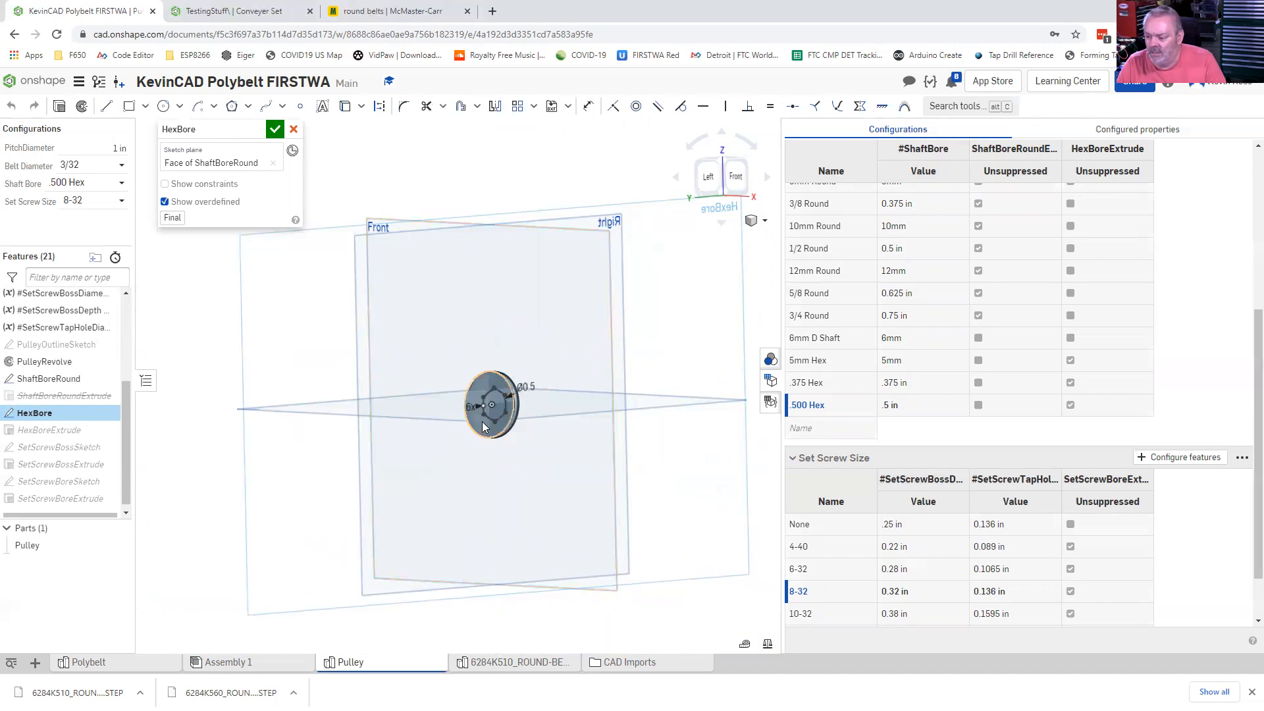
pyautogui.scroll(1, 482, 426)
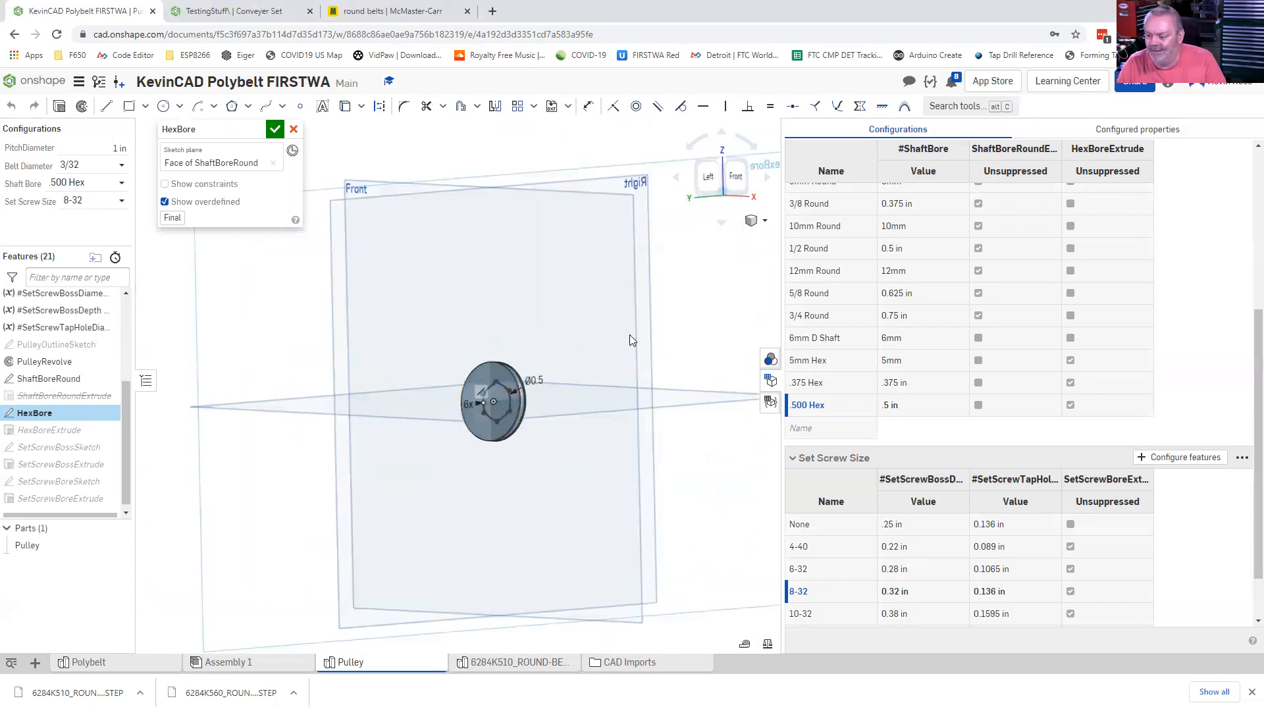
pyautogui.press('n')
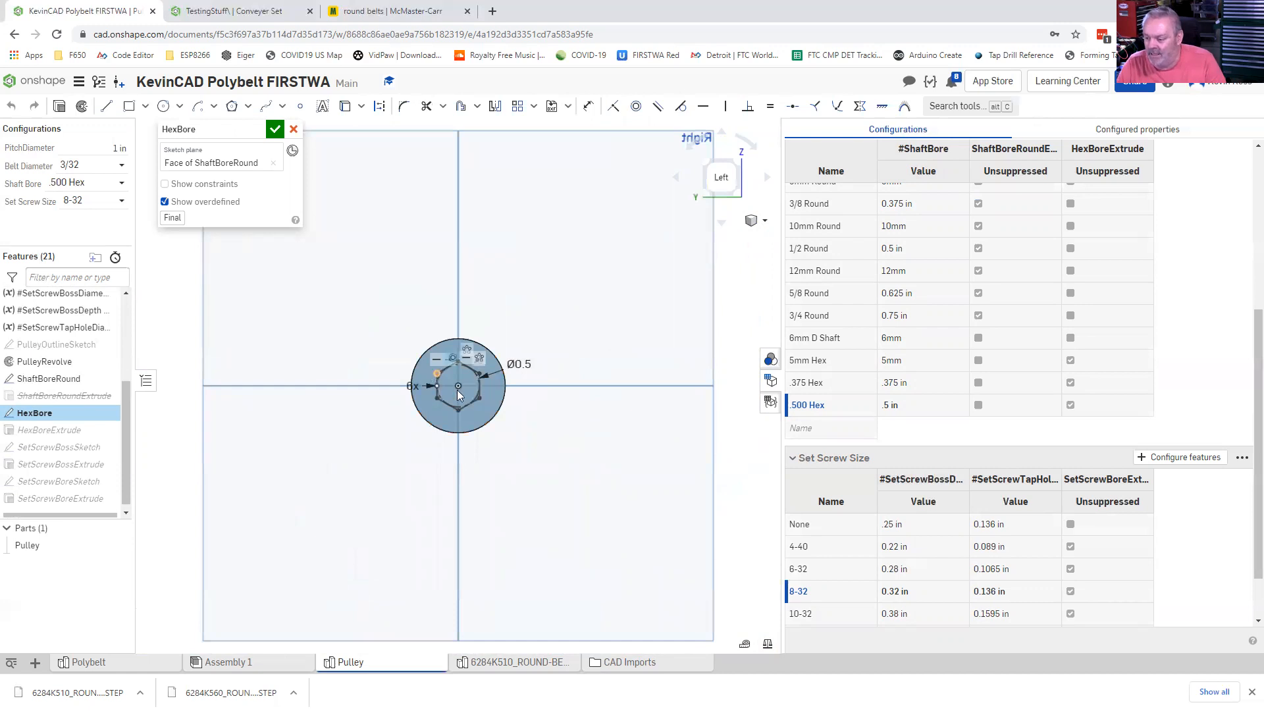
pyautogui.click(275, 131)
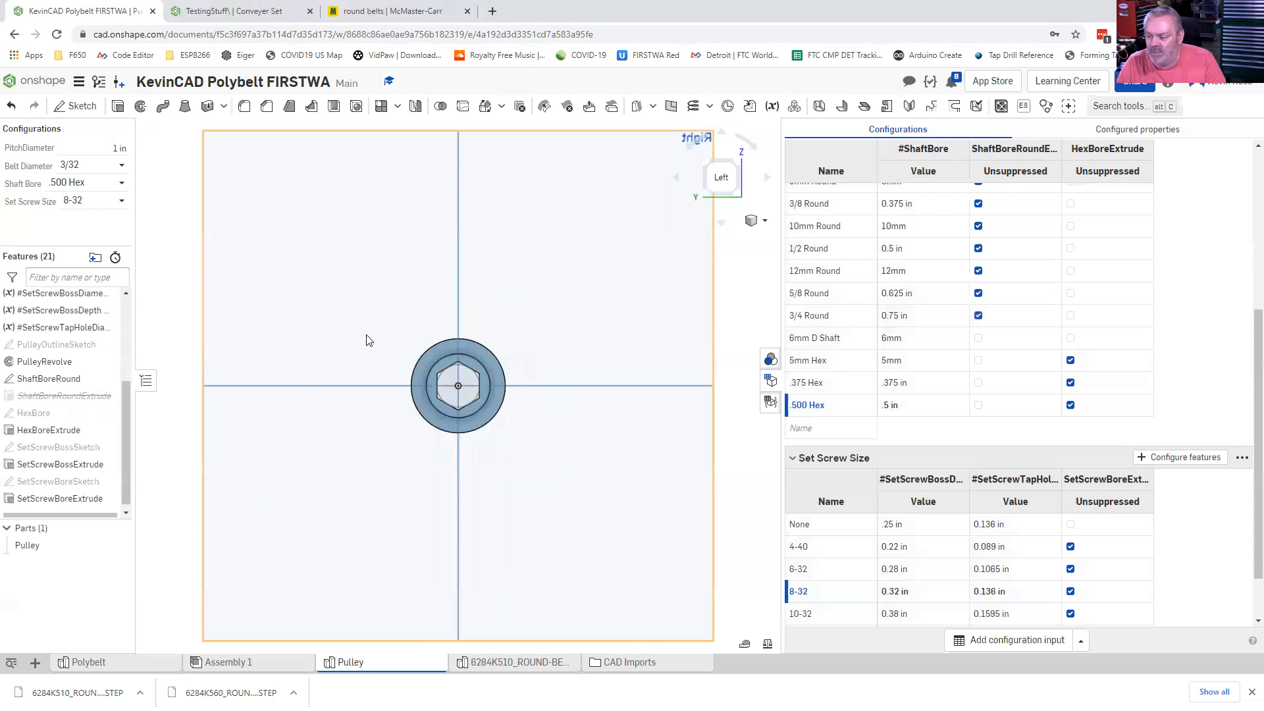
# - Change the sketch plane of SetScrewBoreSketch to the Front plane so the set screw hole moves around the hub
pyautogui.moveTo(368, 335)
pyautogui.mouseDown(button='right')
pyautogui.moveTo(387, 343)
pyautogui.moveTo(343, 335)
pyautogui.mouseUp(button='right')
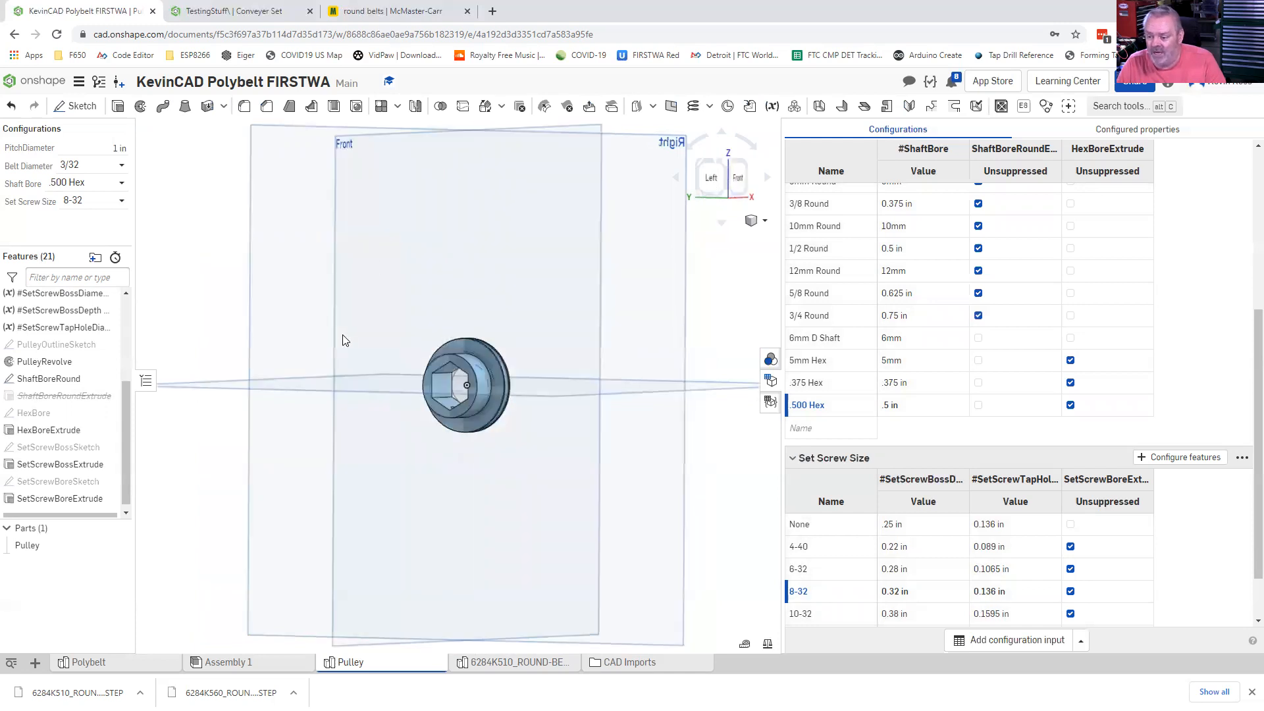
pyautogui.moveTo(447, 367); pyautogui.dragTo(408, 418, button='right')
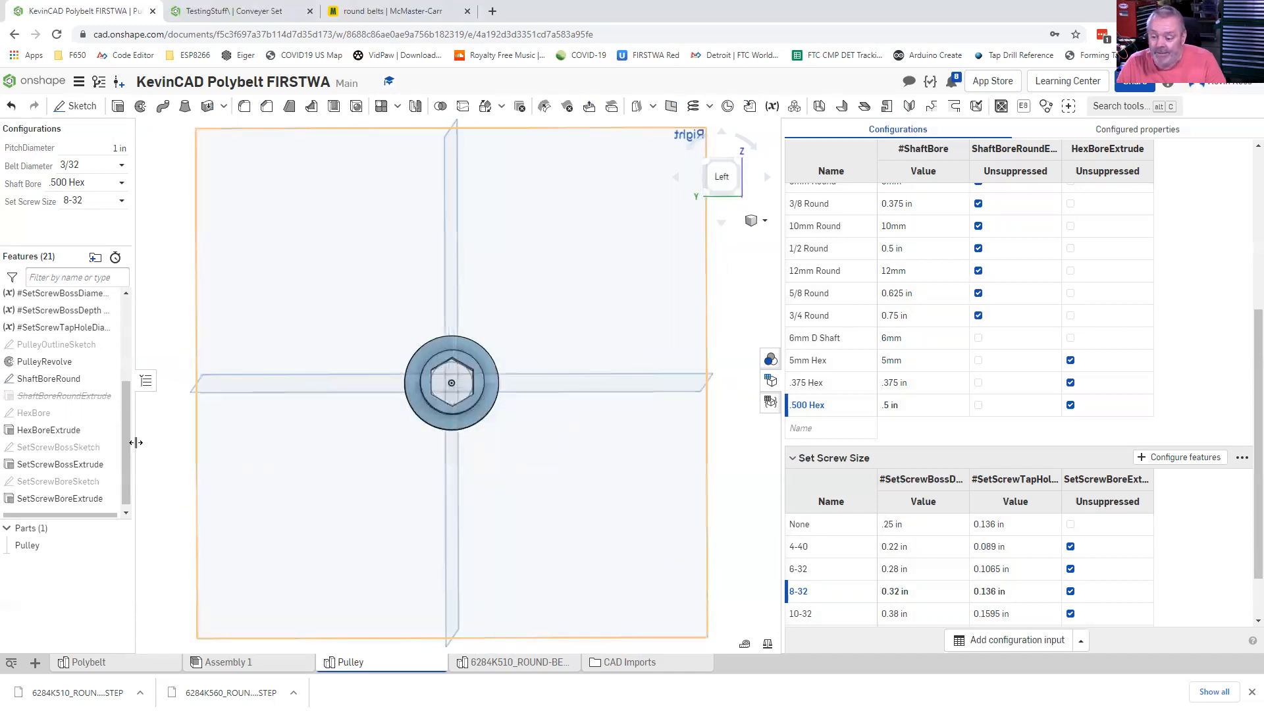
pyautogui.moveTo(299, 467); pyautogui.dragTo(430, 466, button='right')
pyautogui.click(98, 493)
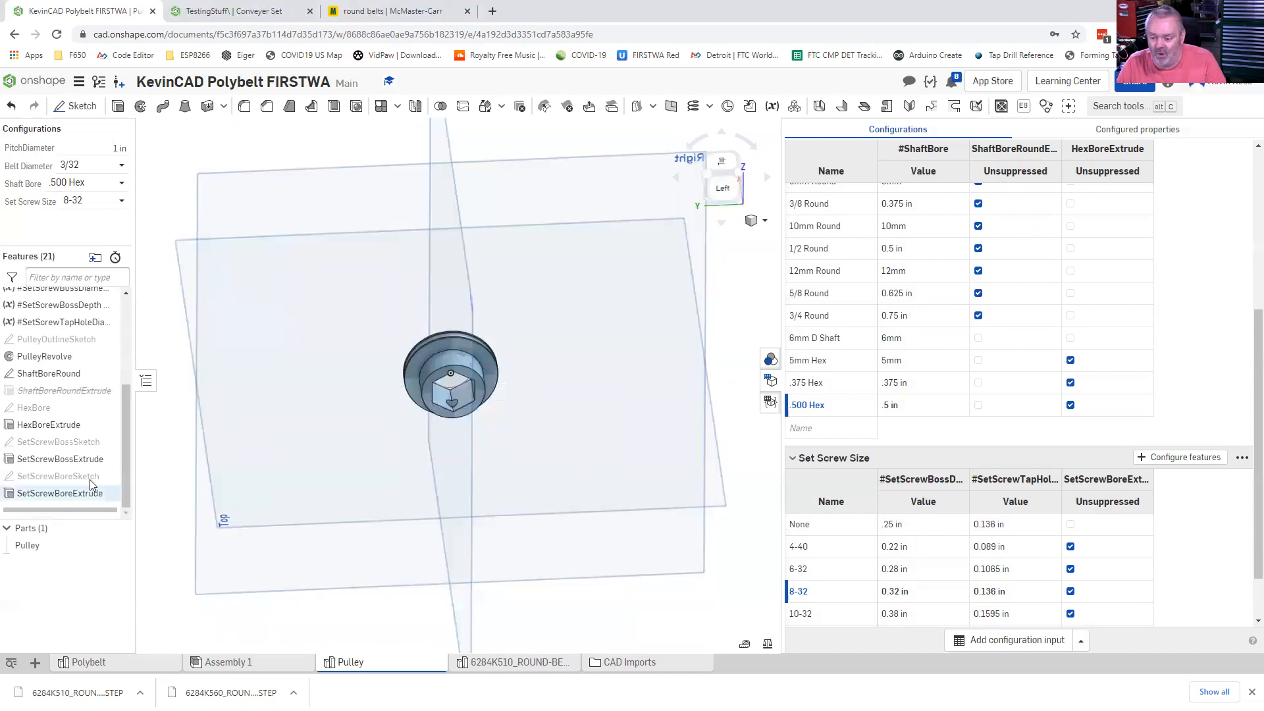
pyautogui.doubleClick(52, 479)
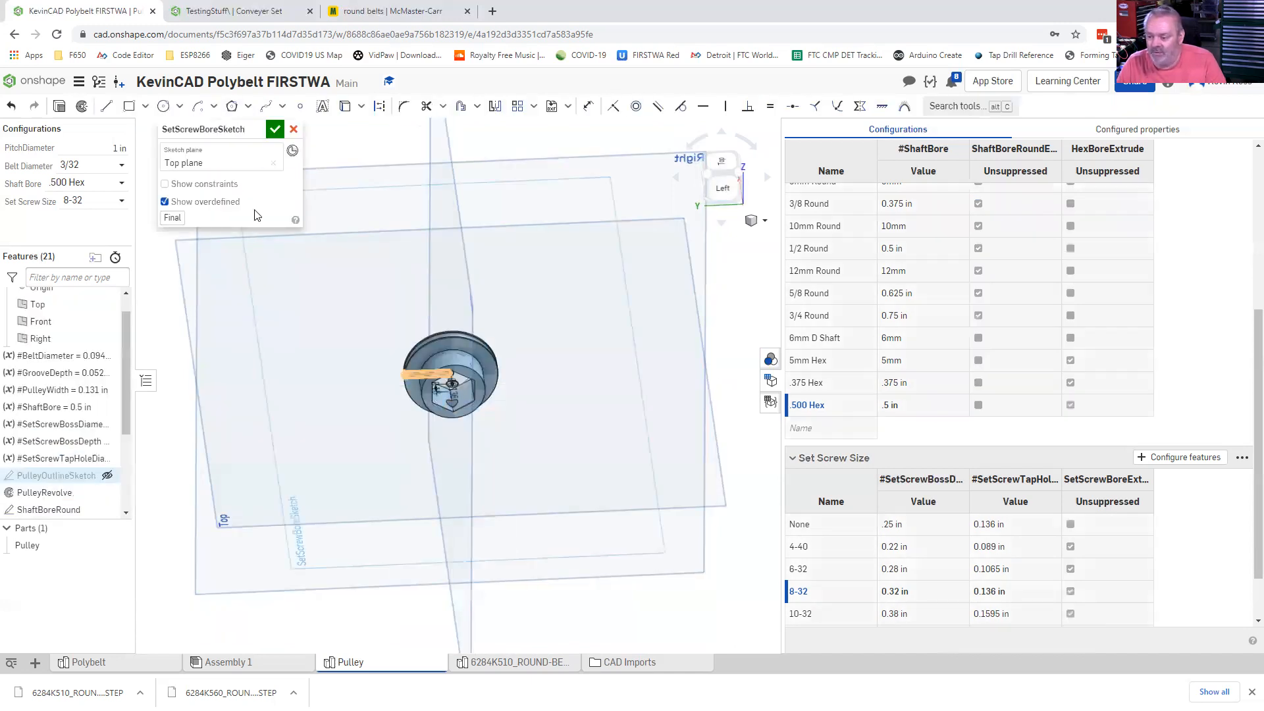
pyautogui.click(274, 168)
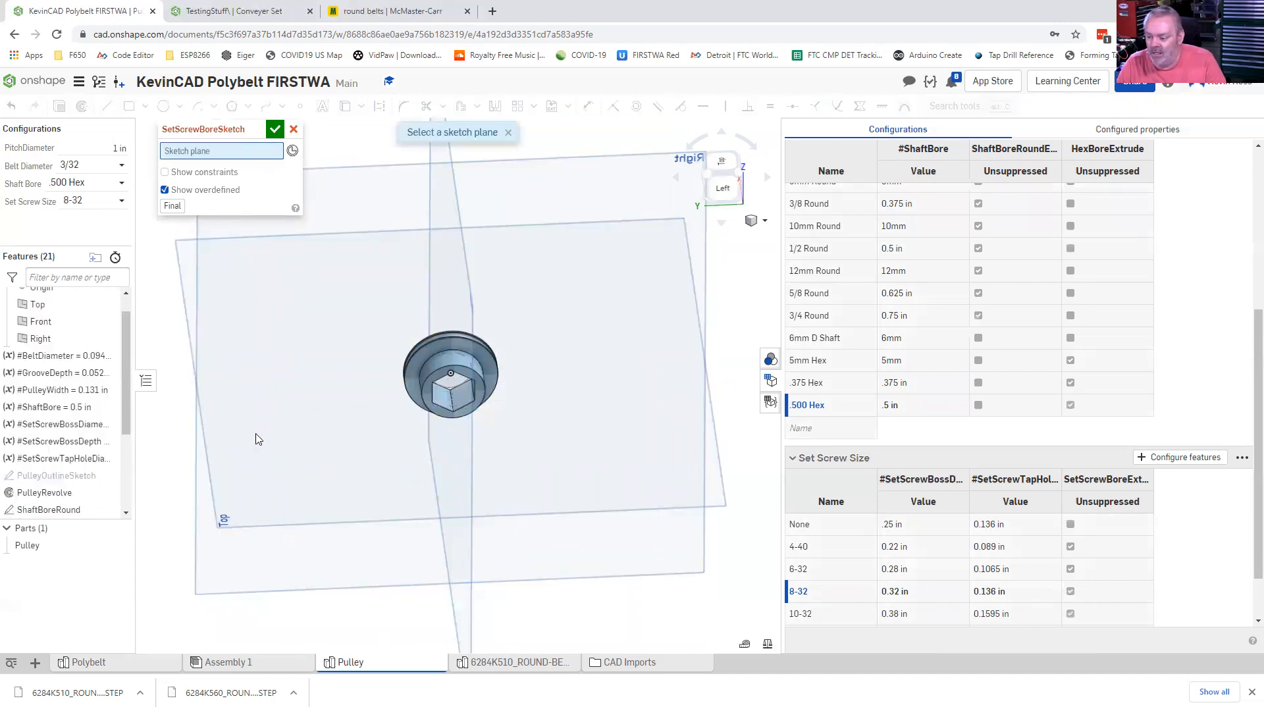
pyautogui.moveTo(576, 254); pyautogui.dragTo(577, 252, button='right')
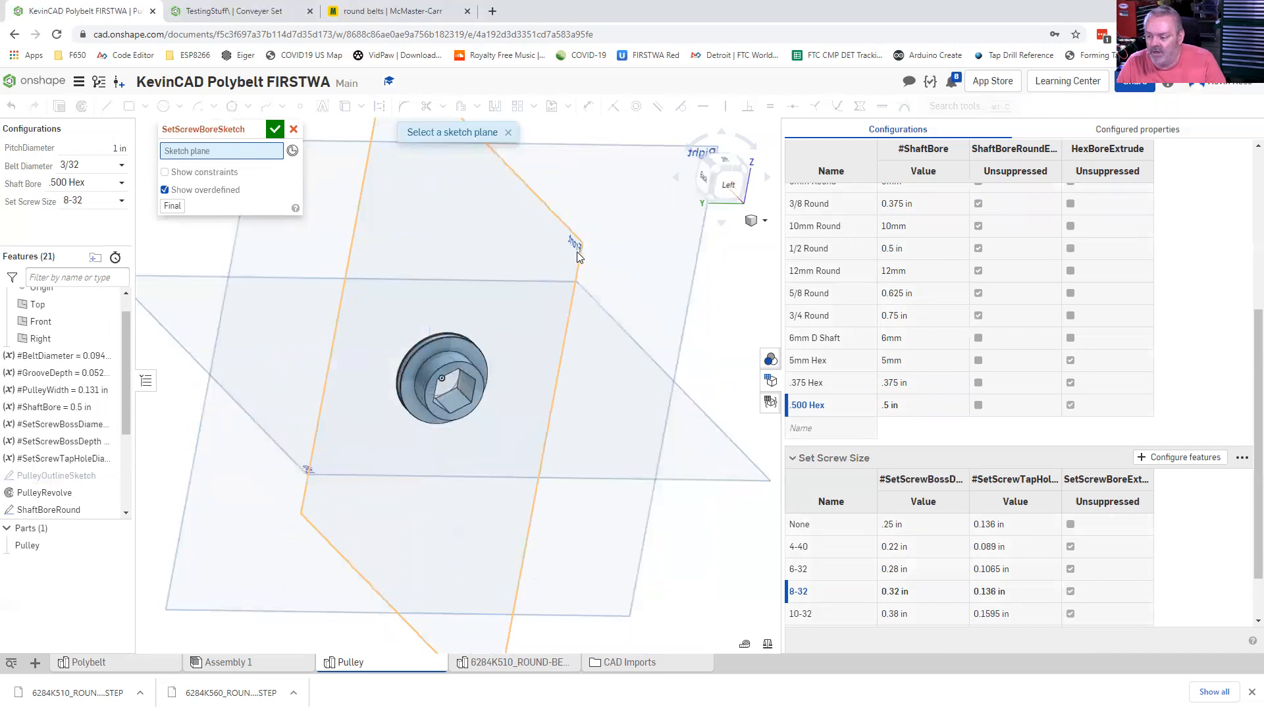
pyautogui.click(578, 251)
pyautogui.click(275, 129)
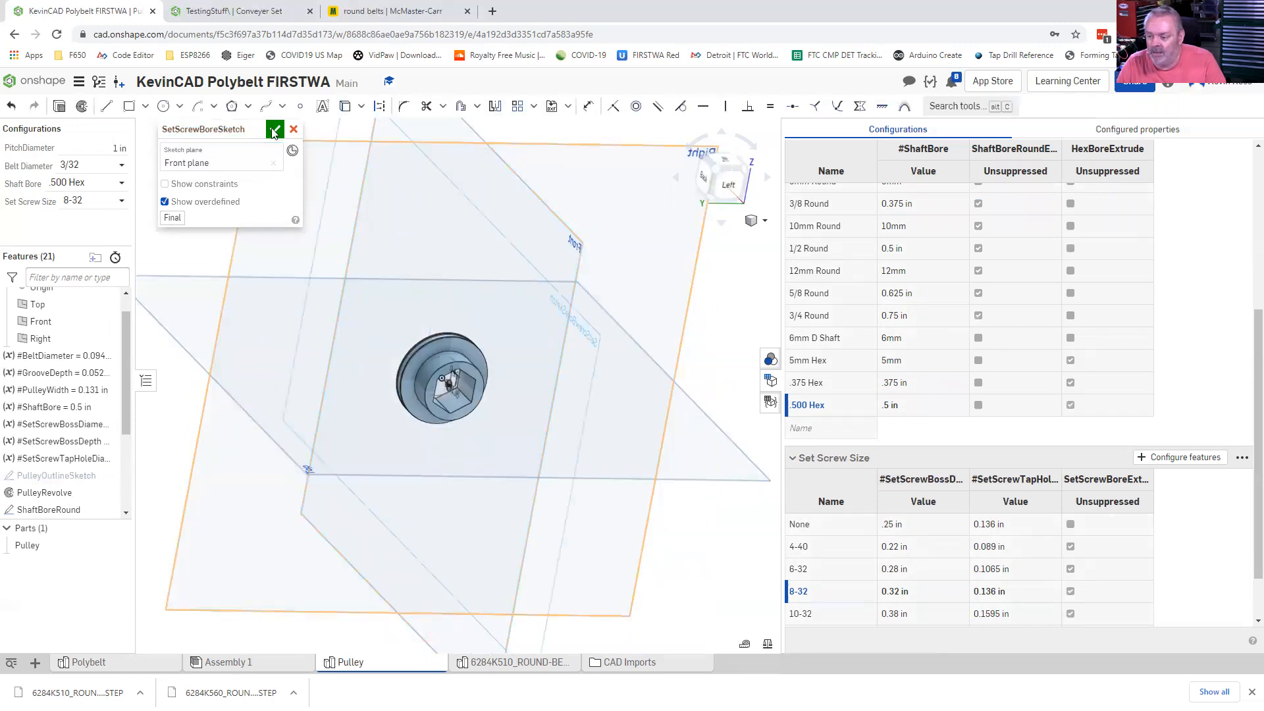
pyautogui.moveTo(402, 423)
pyautogui.mouseDown(button='right')
pyautogui.moveTo(490, 384)
pyautogui.moveTo(536, 381)
pyautogui.mouseUp(button='right')
pyautogui.moveTo(440, 358); pyautogui.dragTo(402, 439, button='right')
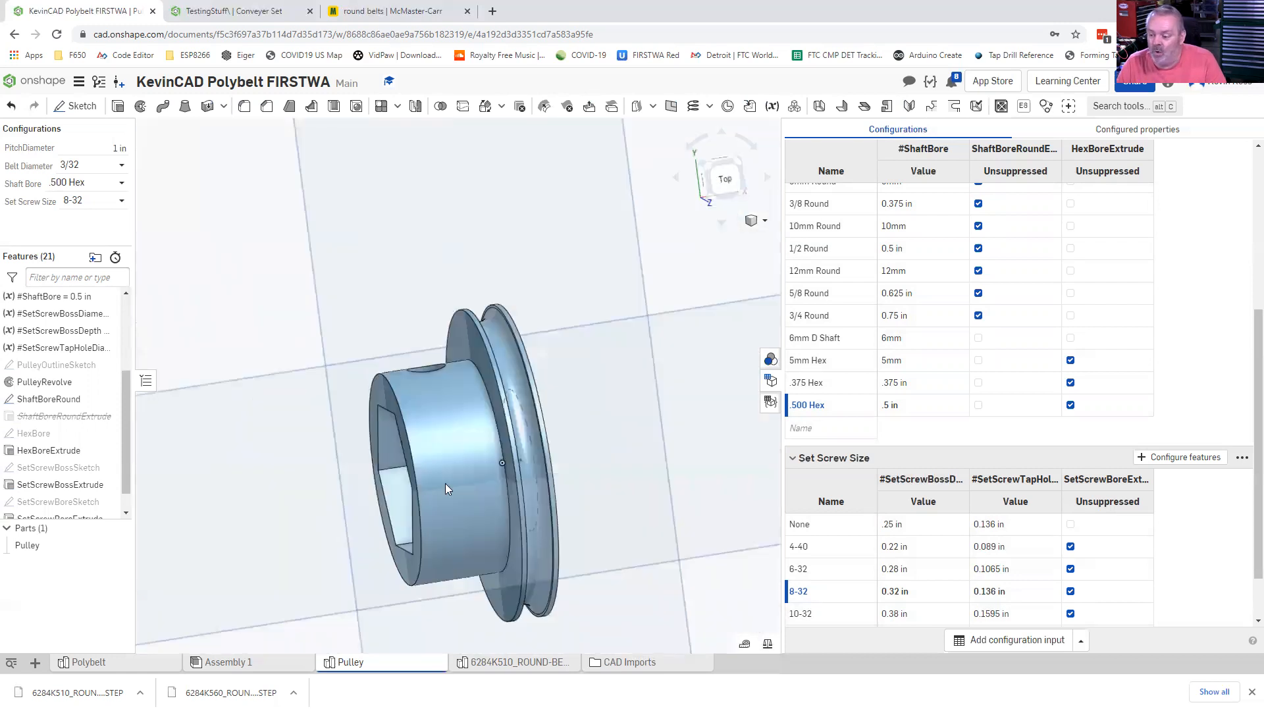
# - Switch the pulley configuration to a 3/16 belt diameter and a .375 Hex shaft bore
pyautogui.scroll(-5, 445, 489)
pyautogui.moveTo(249, 451); pyautogui.dragTo(211, 471, button='right')
pyautogui.moveTo(219, 409); pyautogui.dragTo(169, 410, button='right')
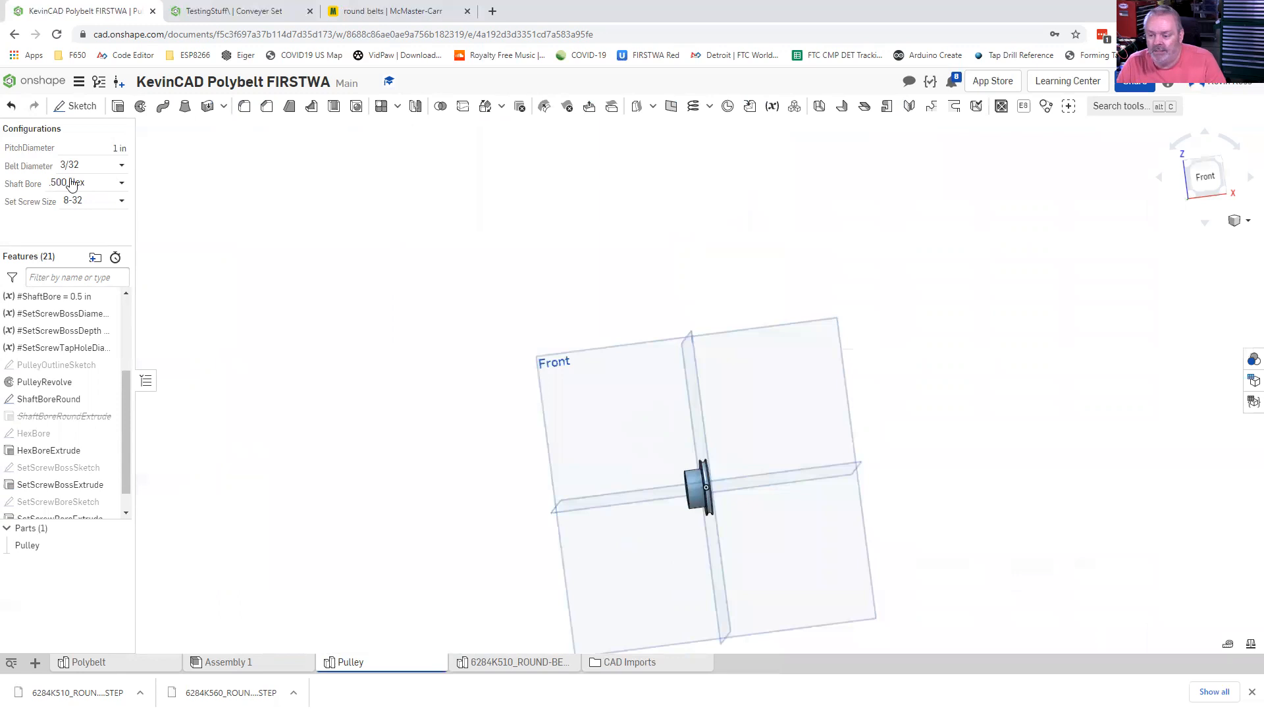
pyautogui.click(119, 170)
pyautogui.click(88, 218)
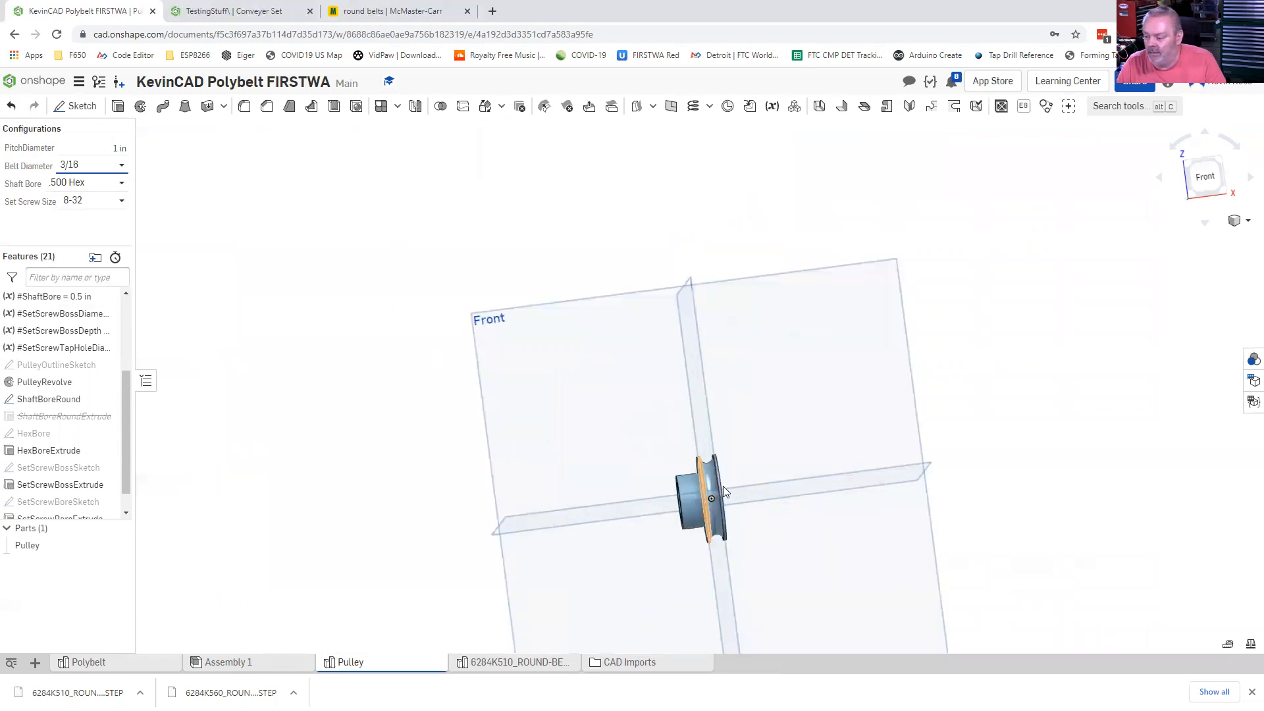
pyautogui.scroll(5, 705, 480)
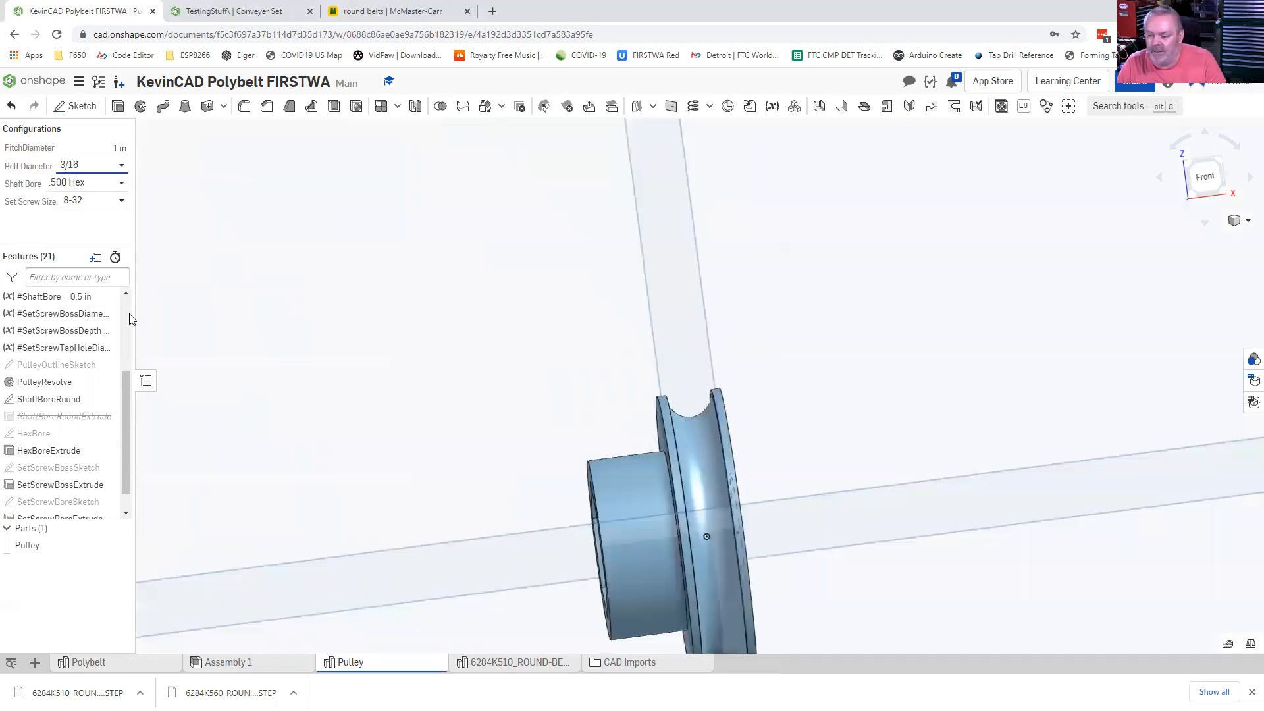
pyautogui.click(121, 184)
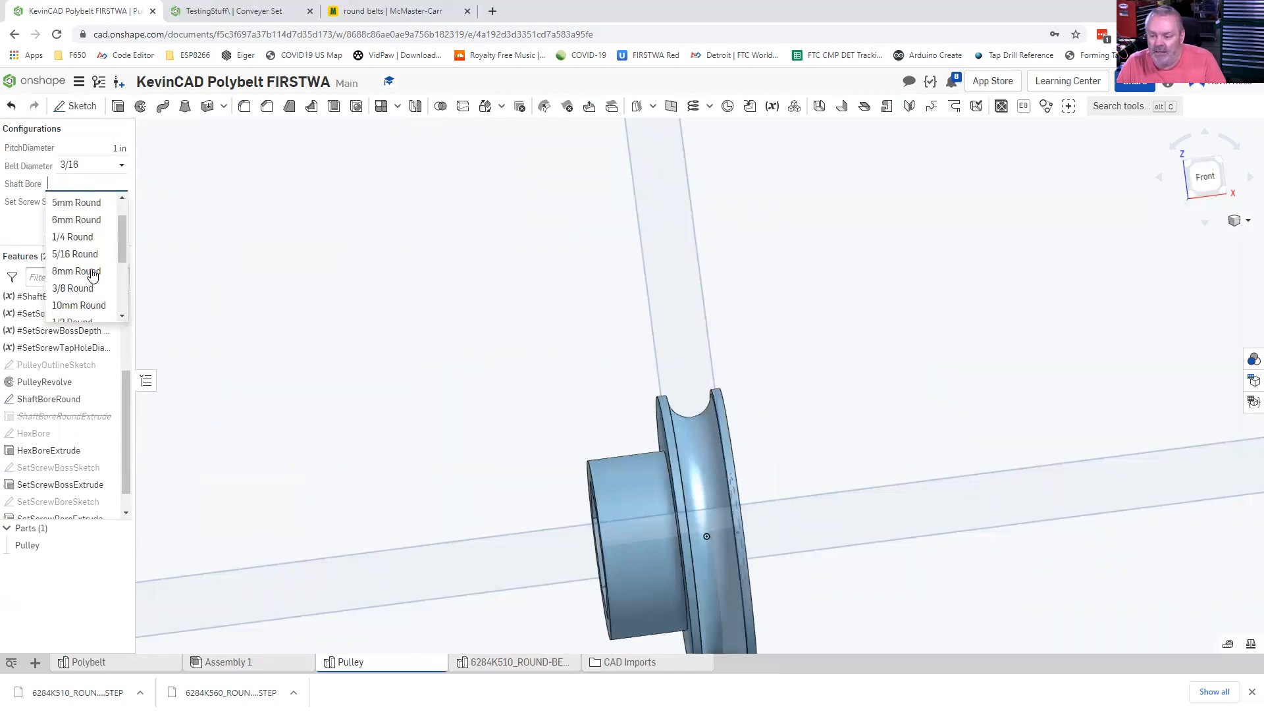
pyautogui.click(86, 294)
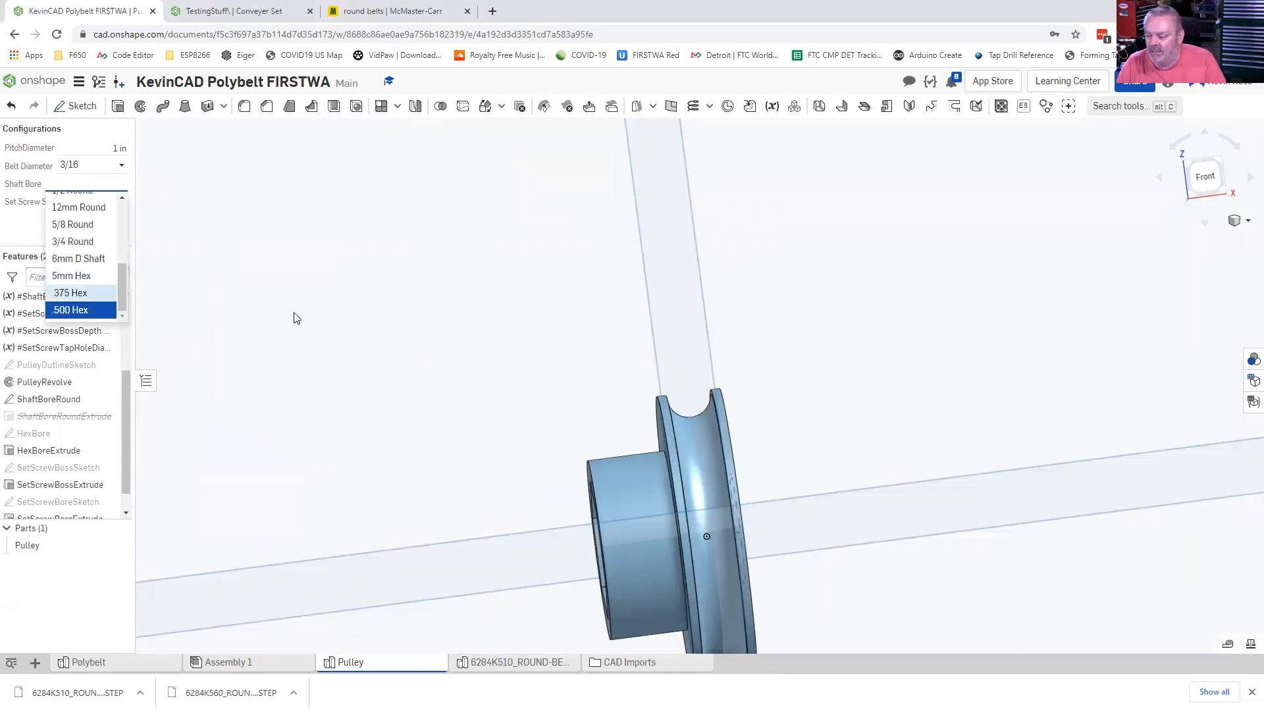
pyautogui.moveTo(317, 323); pyautogui.dragTo(385, 319, button='right')
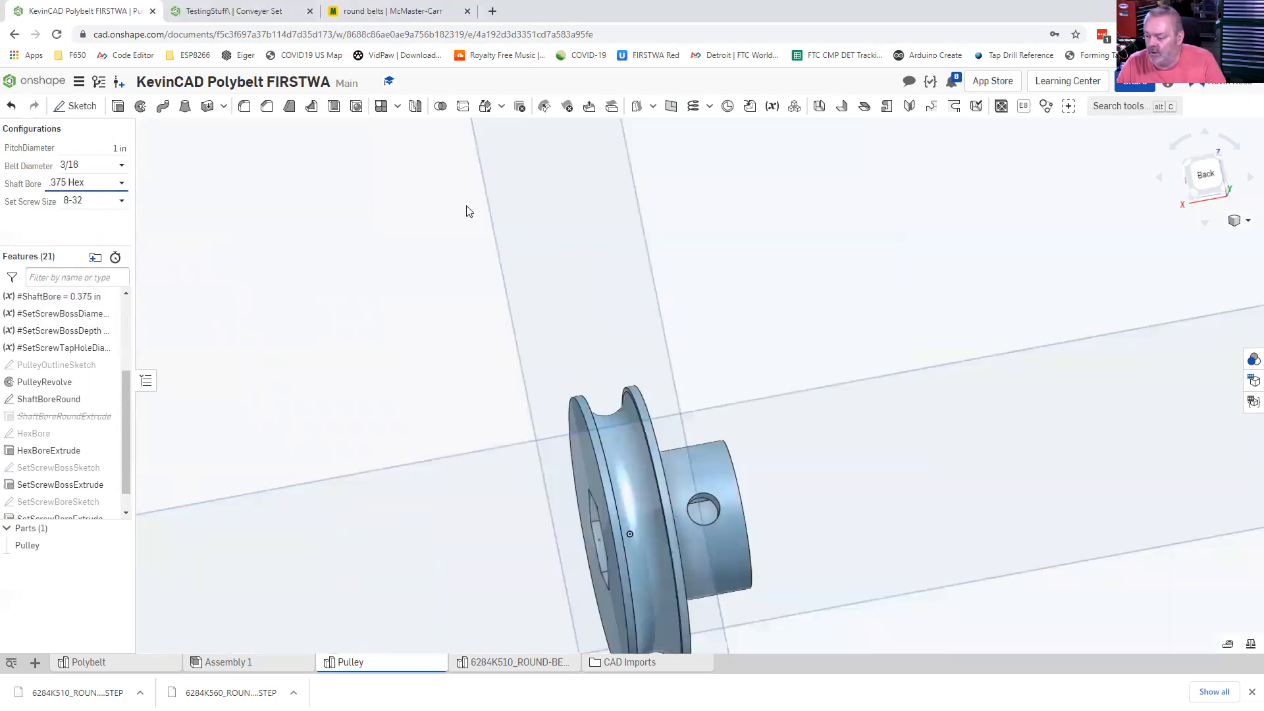
pyautogui.moveTo(522, 200); pyautogui.dragTo(226, 206, button='right')
pyautogui.moveTo(555, 488); pyautogui.dragTo(634, 534, button='right')
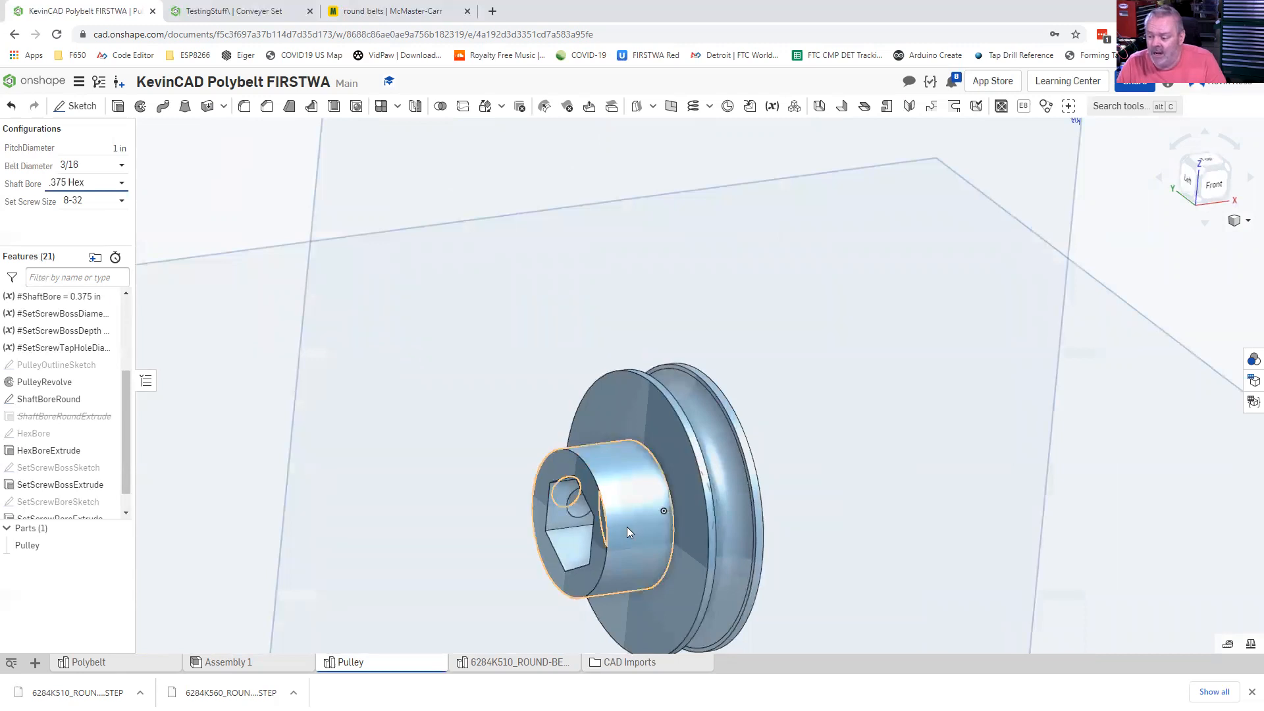
pyautogui.scroll(-2, 626, 525)
pyautogui.scroll(-5, 618, 526)
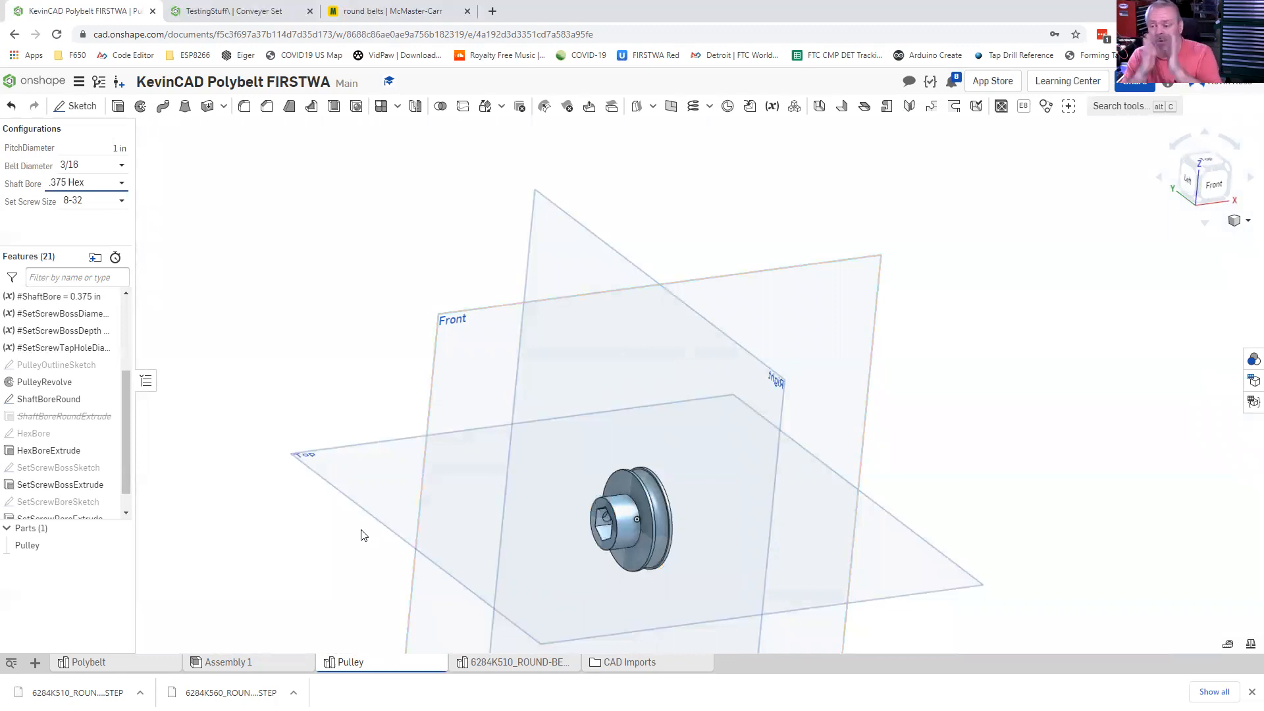
pyautogui.moveTo(344, 537)
pyautogui.mouseDown(button='right')
pyautogui.moveTo(413, 536)
pyautogui.moveTo(343, 513)
pyautogui.moveTo(326, 525)
pyautogui.mouseUp(button='right')
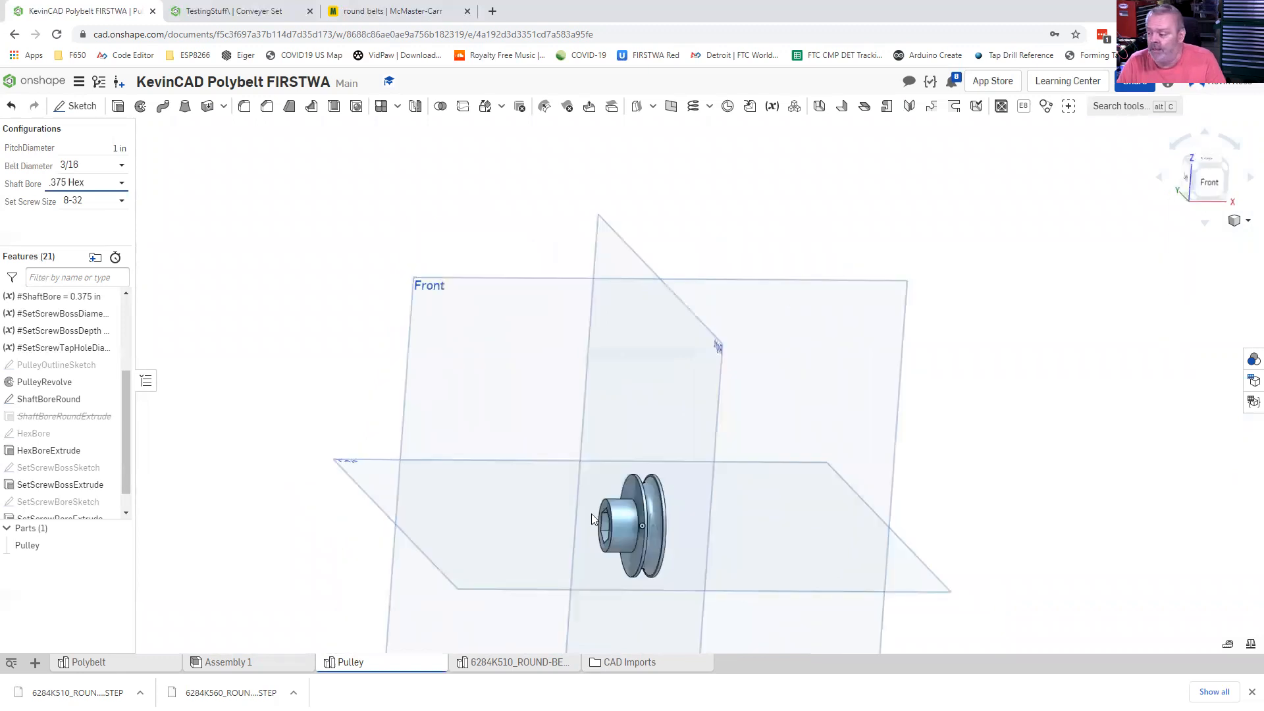
# - Add a checkbox configuration input named Set Screw Hub, enabled by default, and collapse the Shaft Bore and Set Screw Size tables
pyautogui.click(1253, 401)
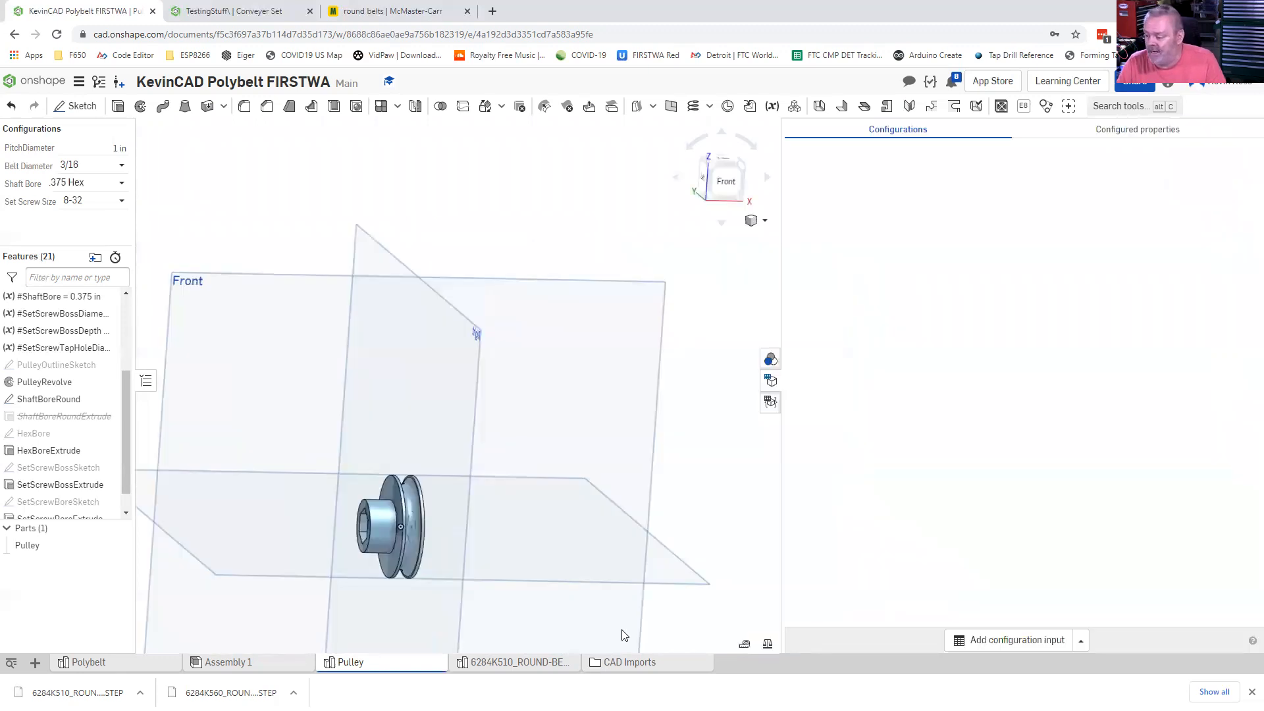
pyautogui.click(1079, 644)
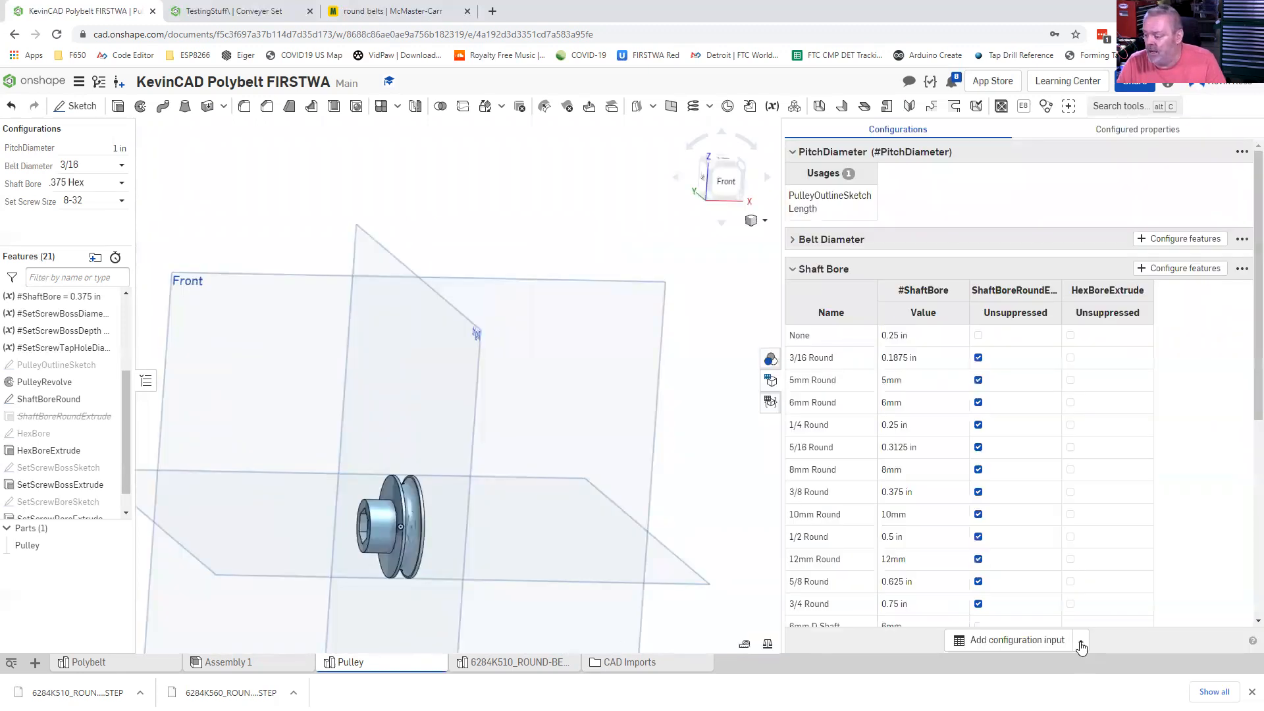
pyautogui.click(998, 603)
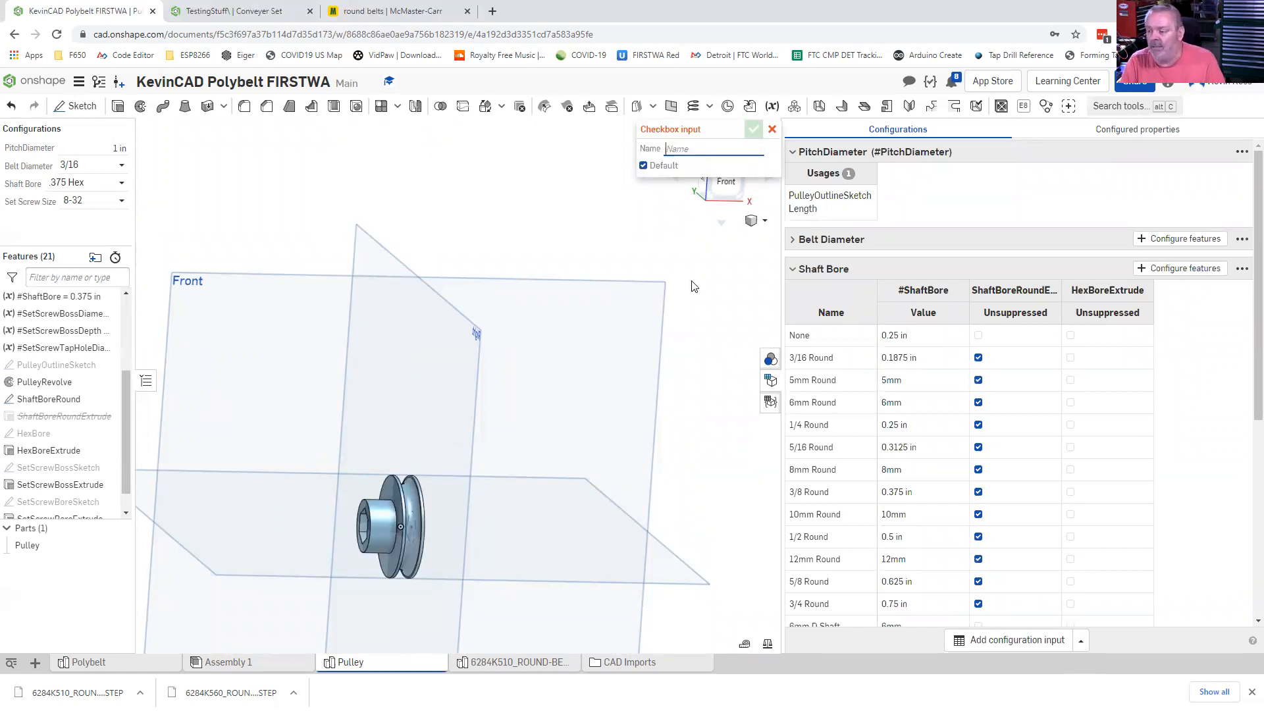
pyautogui.write('Set S')
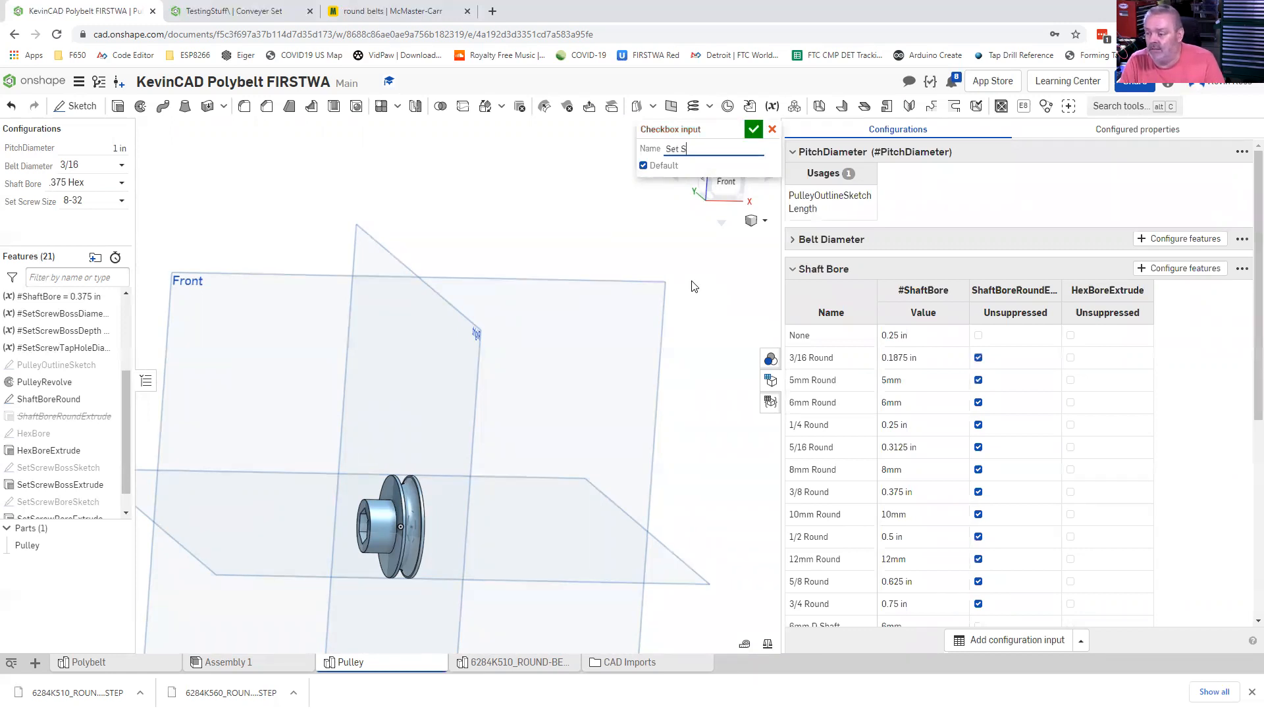
pyautogui.write('cr')
pyautogui.press('BackSpace')
pyautogui.press('BackSpace')
pyautogui.press('BackSpace')
pyautogui.press('BackSpace')
pyautogui.press('BackSpace')
pyautogui.press('BackSpace')
pyautogui.press('BackSpace')
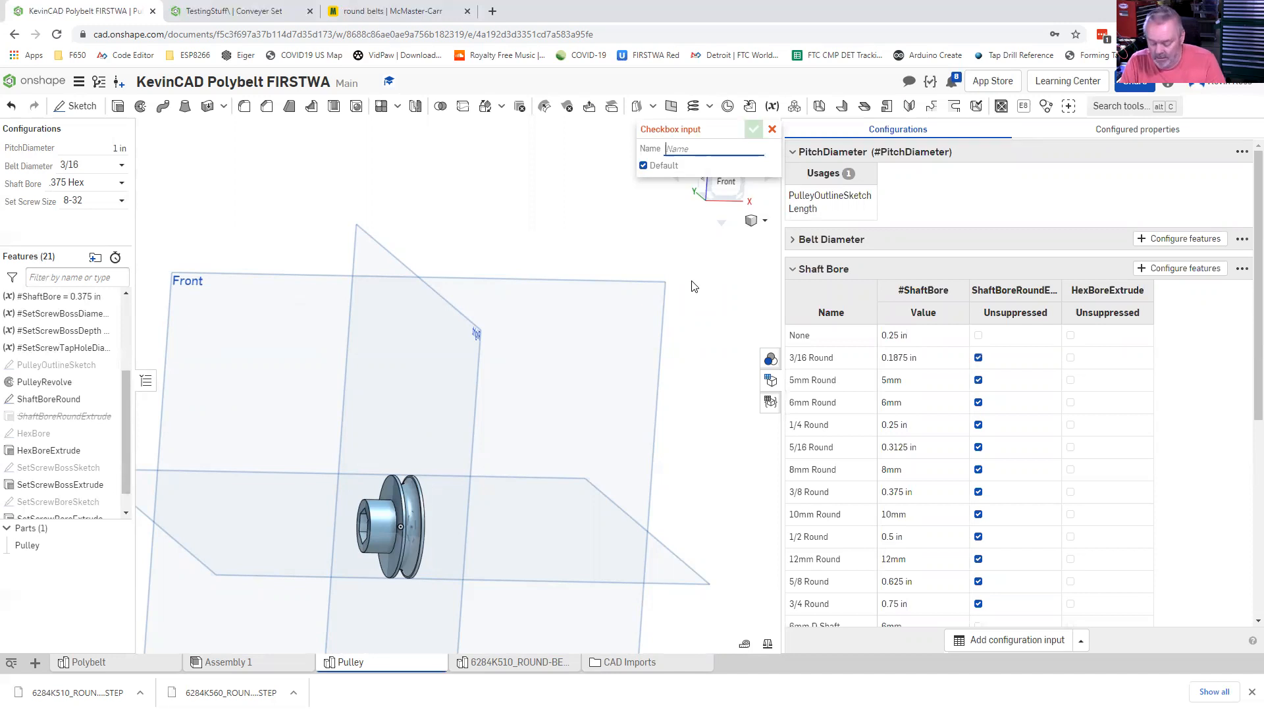
pyautogui.write('Set Screw Hub')
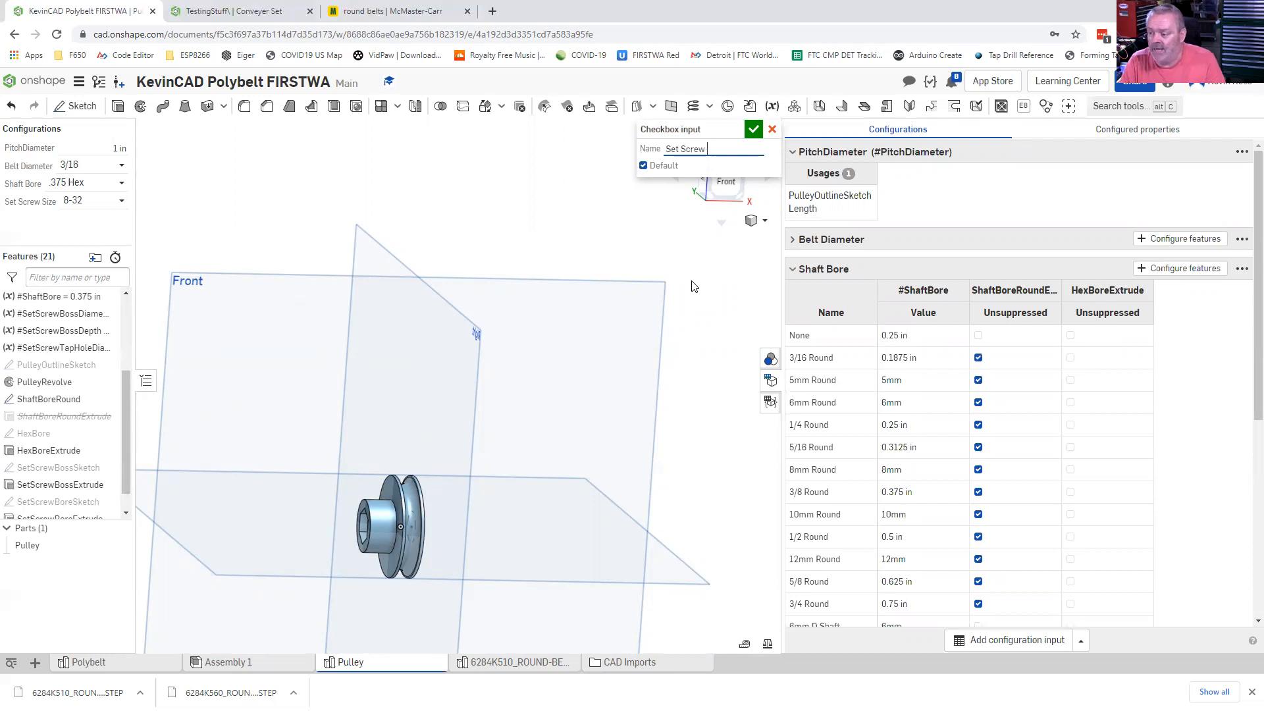
pyautogui.click(755, 129)
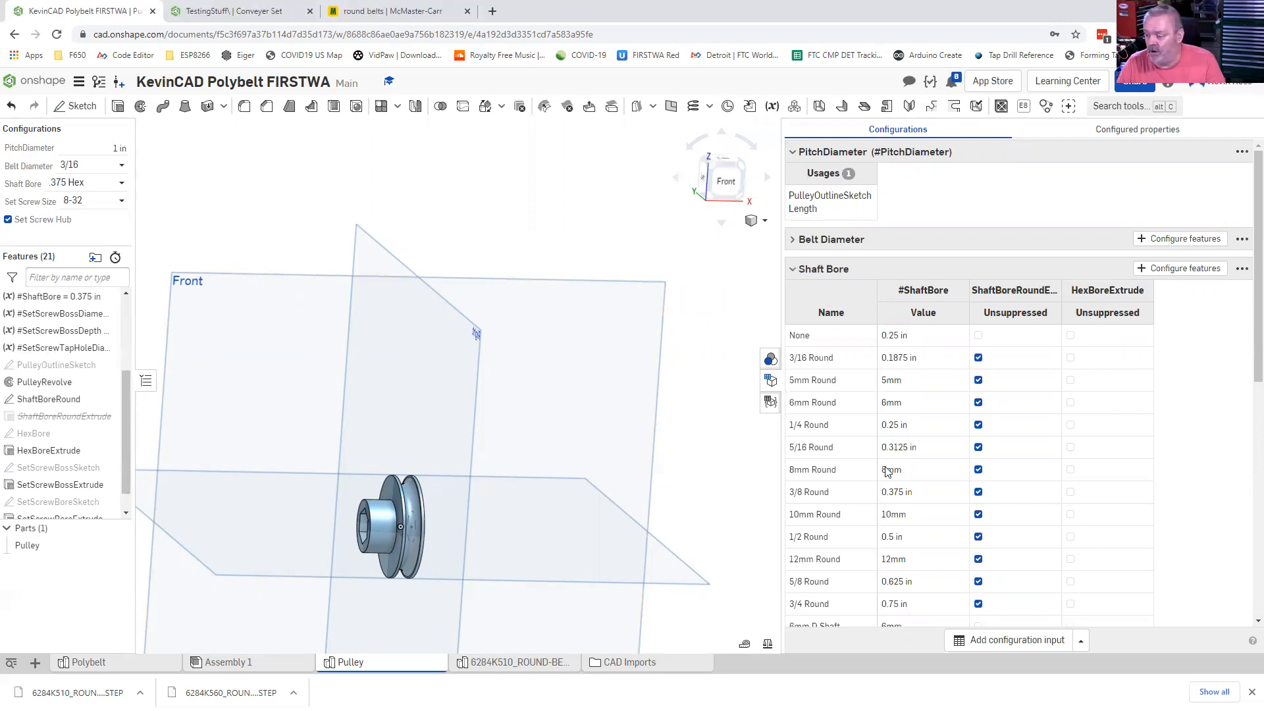
pyautogui.click(793, 270)
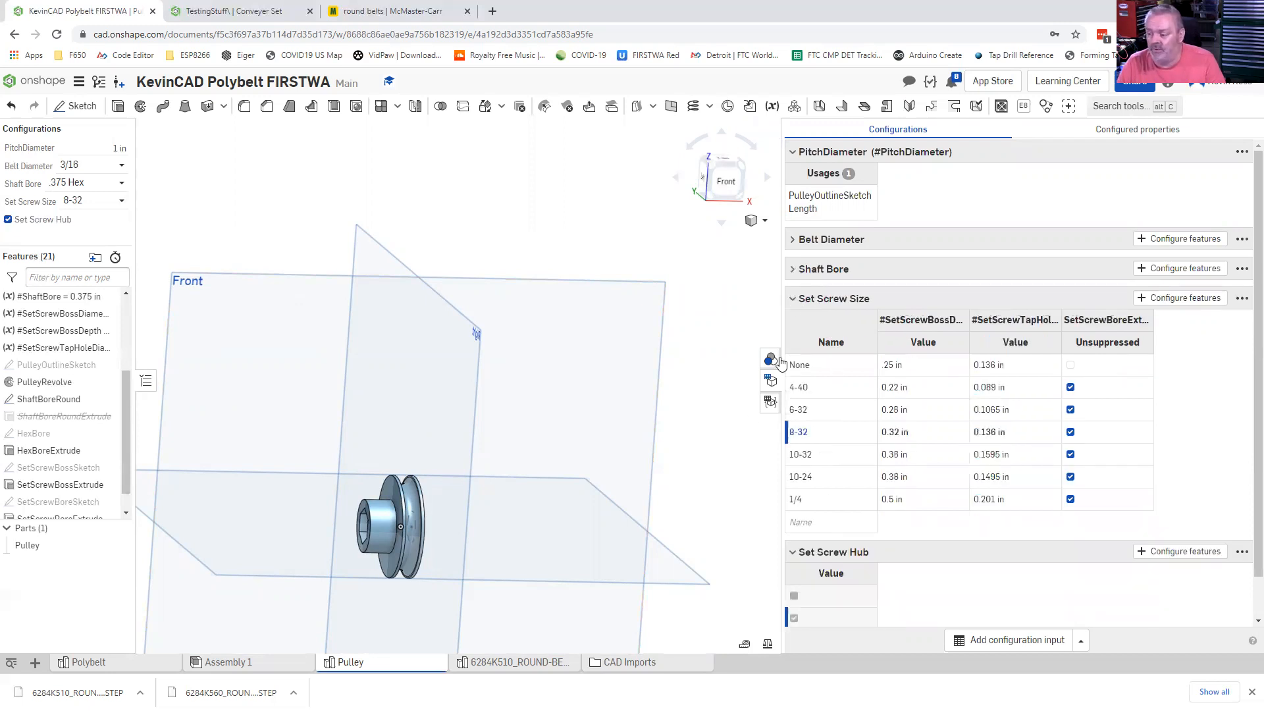
pyautogui.click(793, 299)
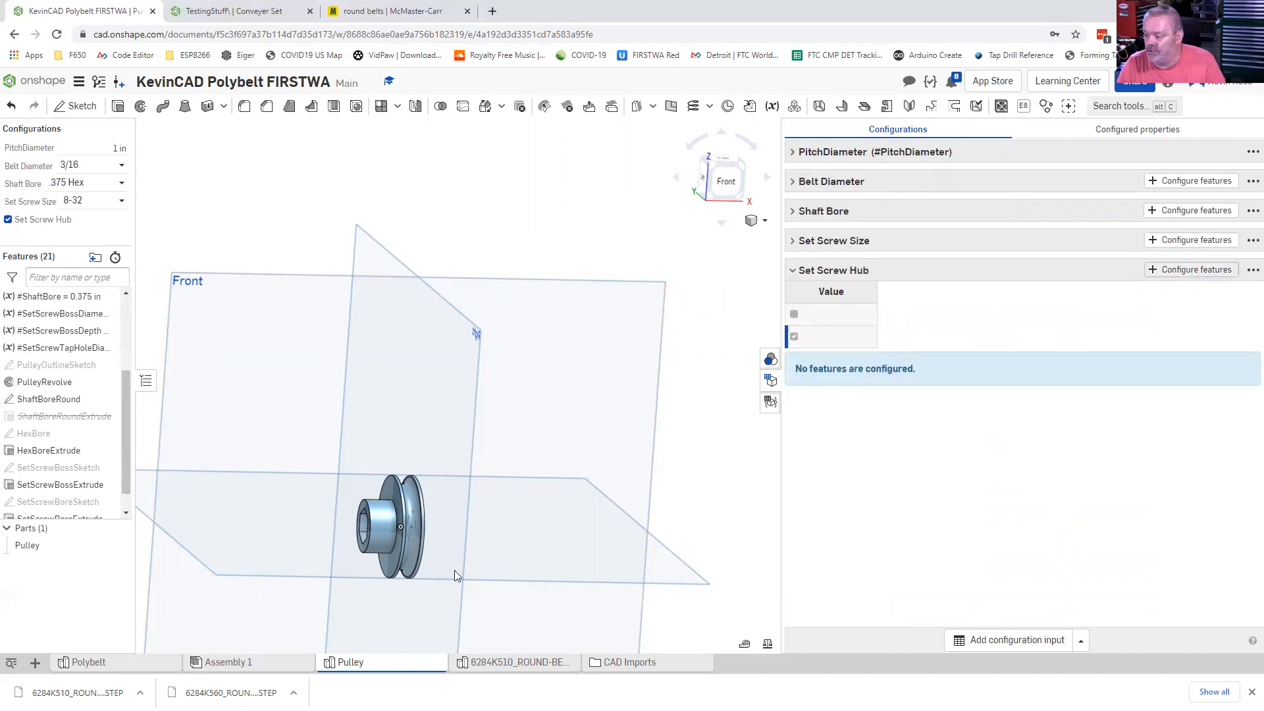
# - Configure the suppression of SetScrewBossExtrude with Set Screw Hub, leaving the feature suppressed when the checkbox is off
pyautogui.scroll(-1, 125, 485)
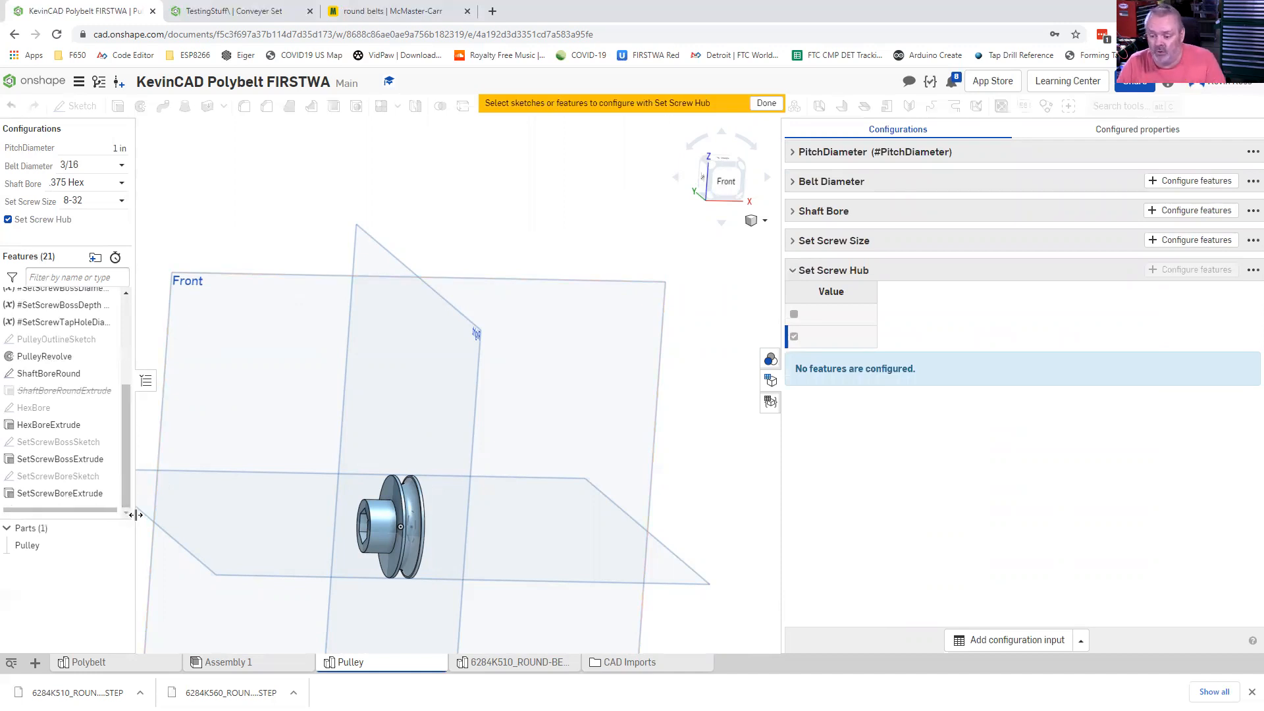
pyautogui.click(51, 458)
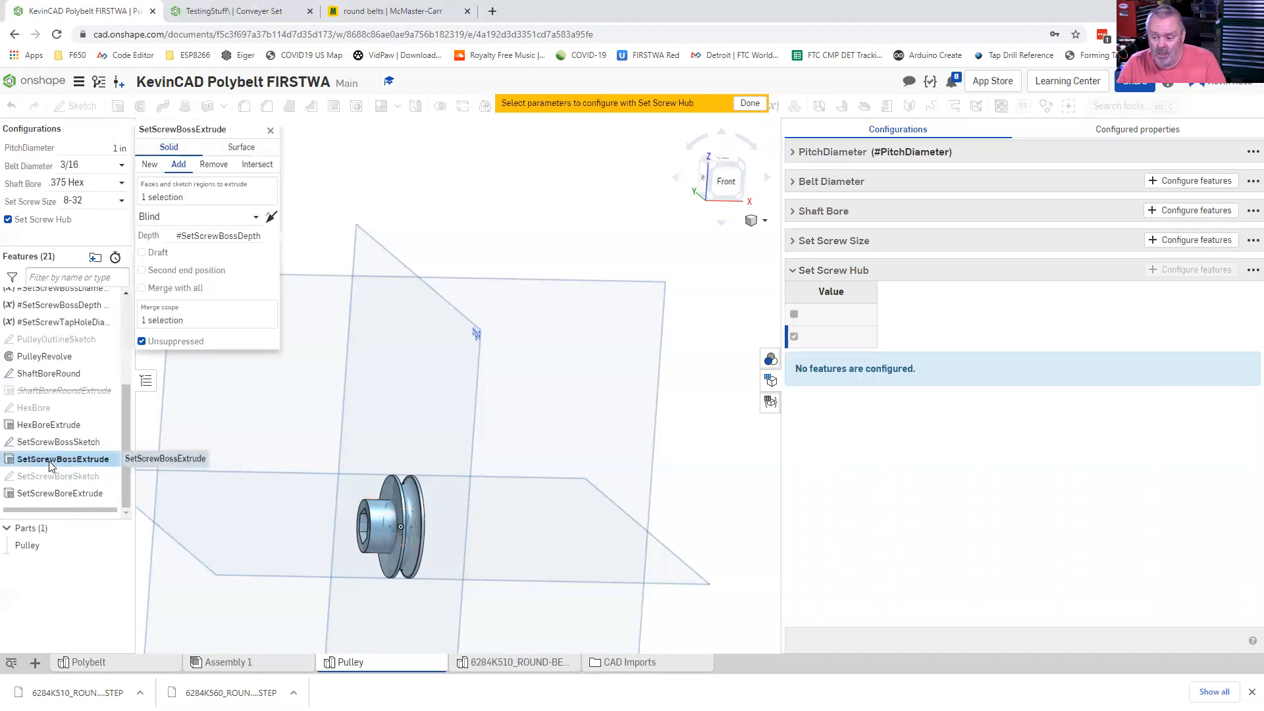
pyautogui.click(750, 103)
pyautogui.click(886, 338)
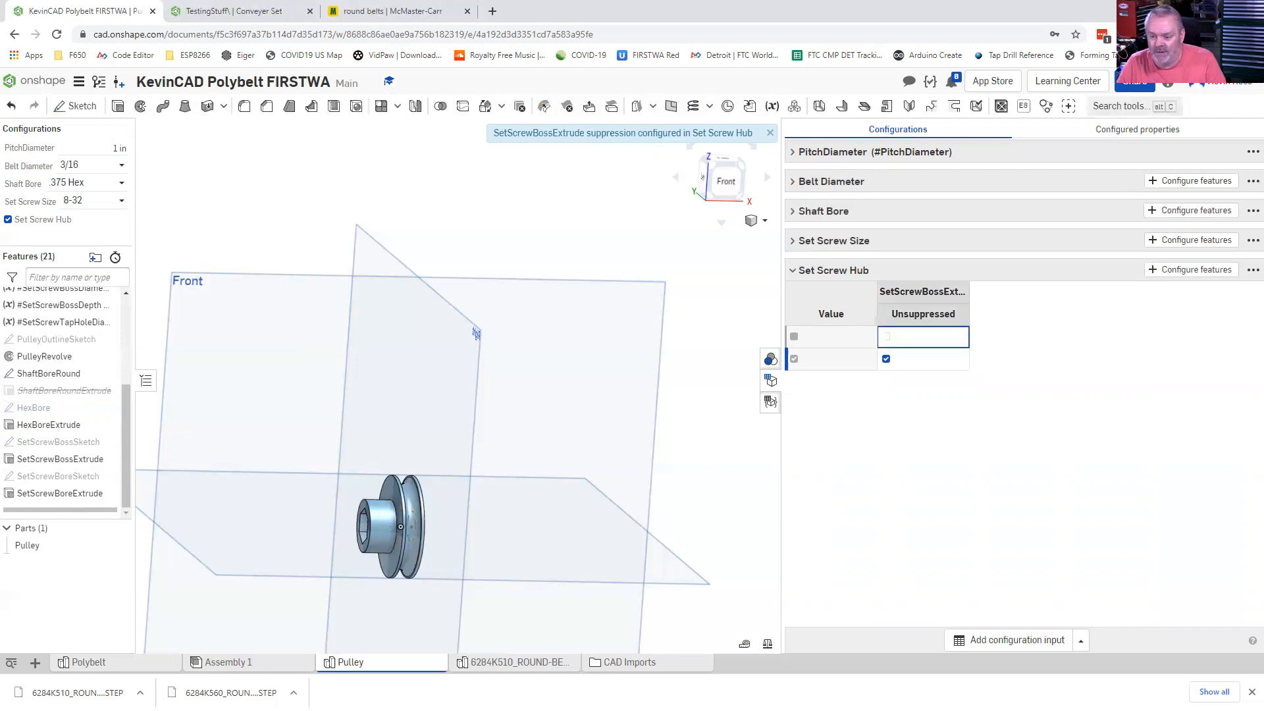
# - Switch the Set Screw Hub option off in the pulley configuration and inspect the pulley without its hub
pyautogui.click(9, 221)
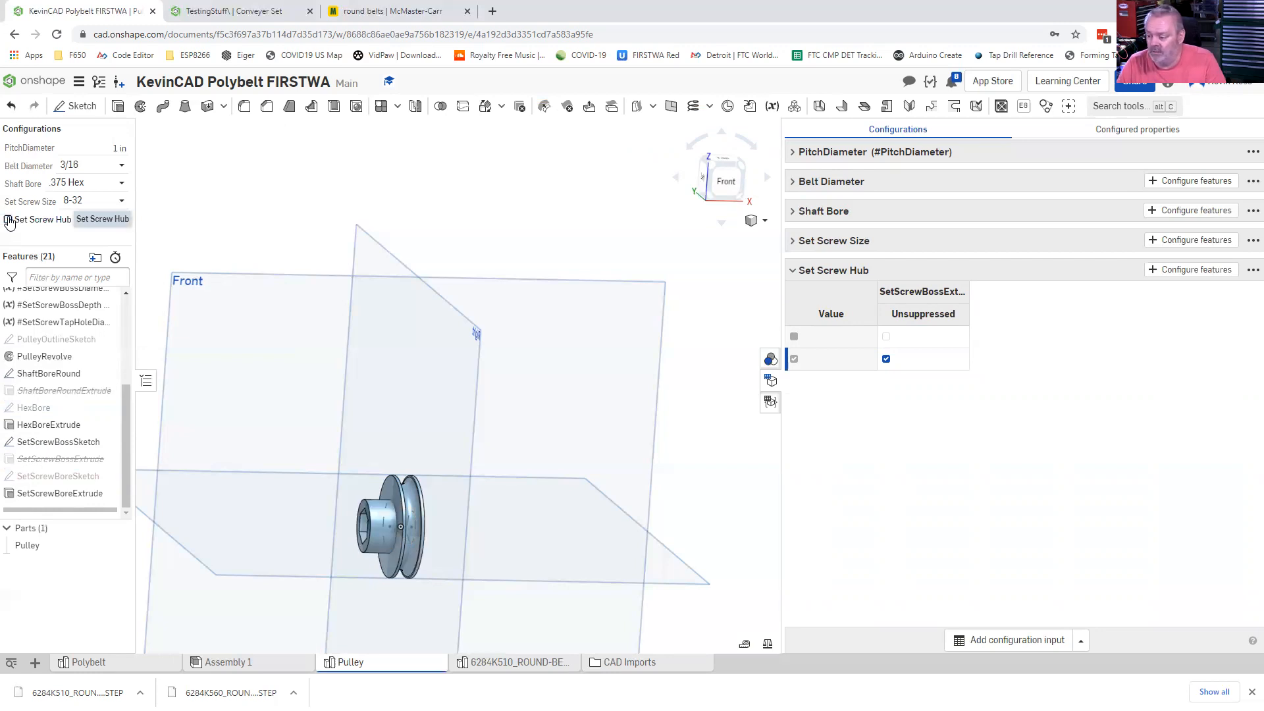
pyautogui.click(8, 220)
pyautogui.click(8, 220)
pyautogui.scroll(2, 358, 484)
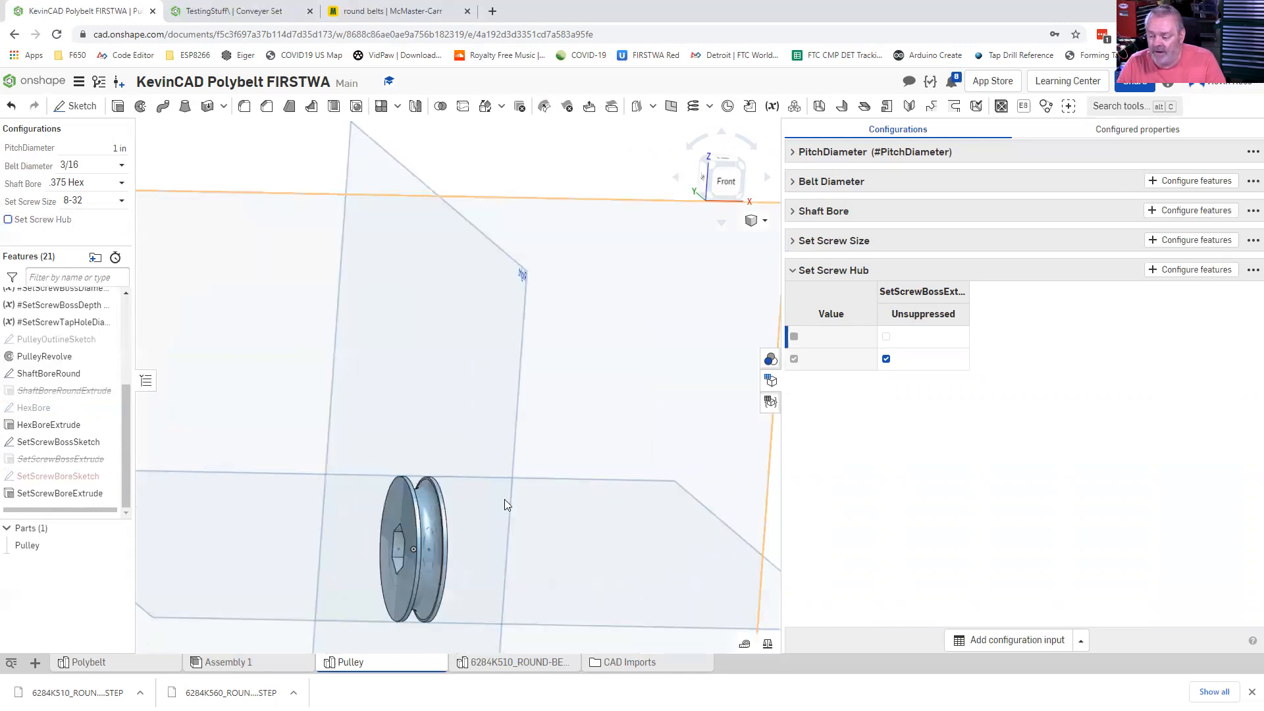
pyautogui.scroll(-3, 355, 545)
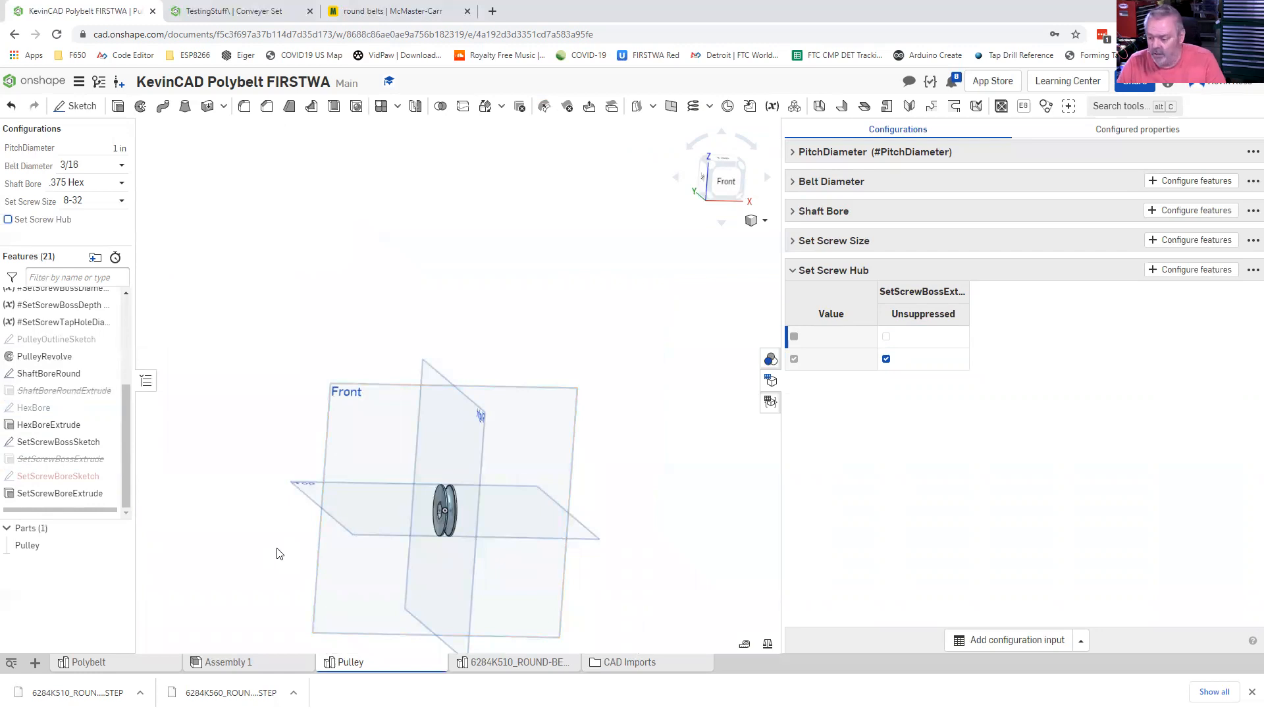
pyautogui.moveTo(352, 601); pyautogui.dragTo(261, 566, button='right')
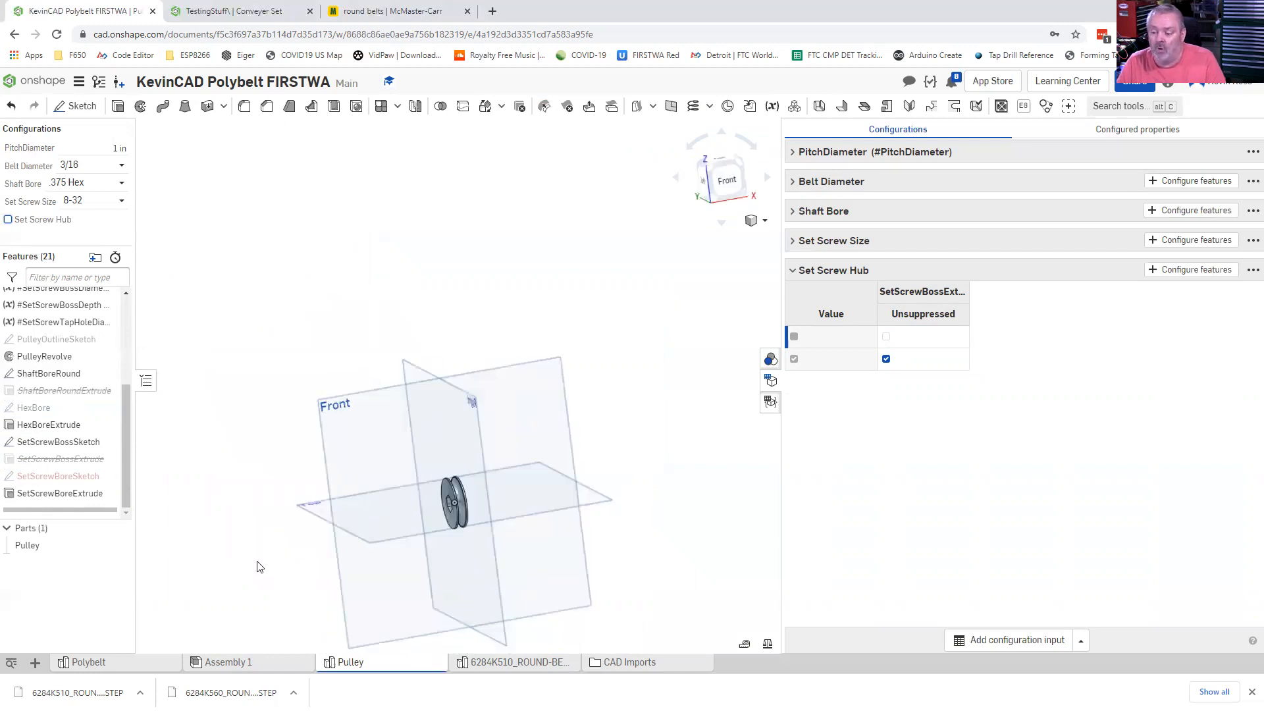
pyautogui.scroll(5, 462, 529)
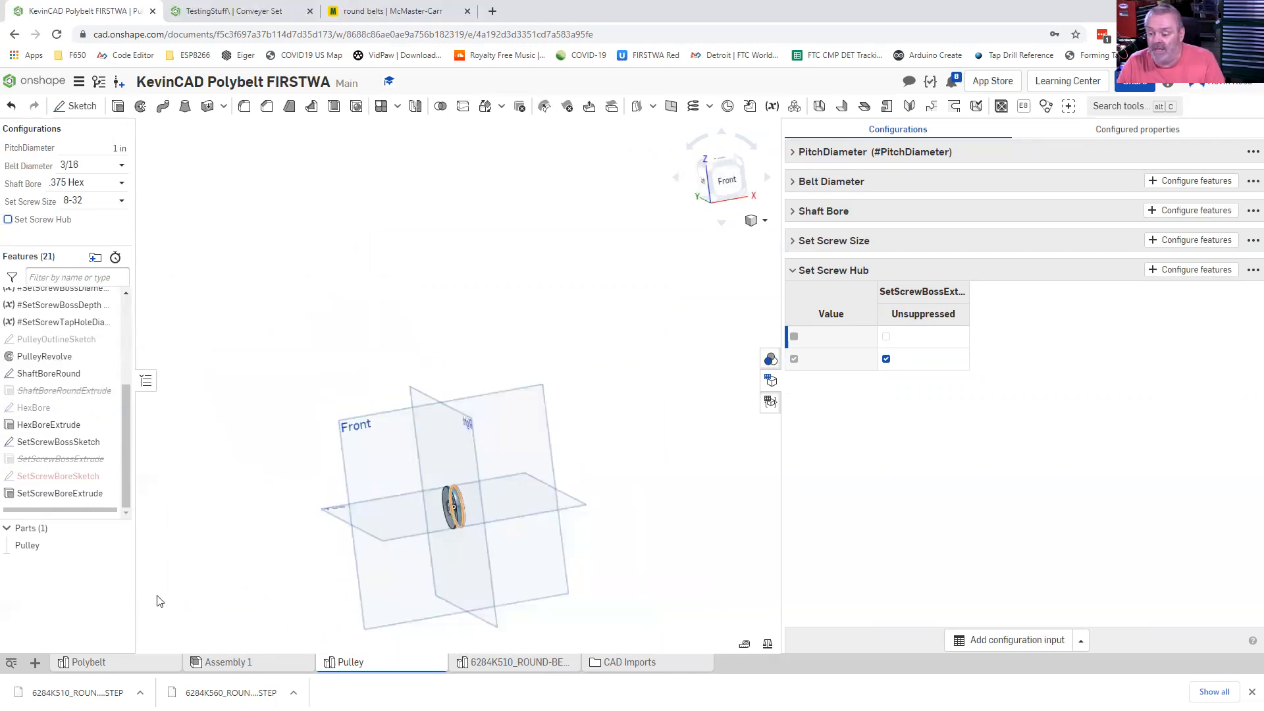
# - Assign the PETG material from the Onshape Material Library to the Pulley part
pyautogui.click(28, 547)
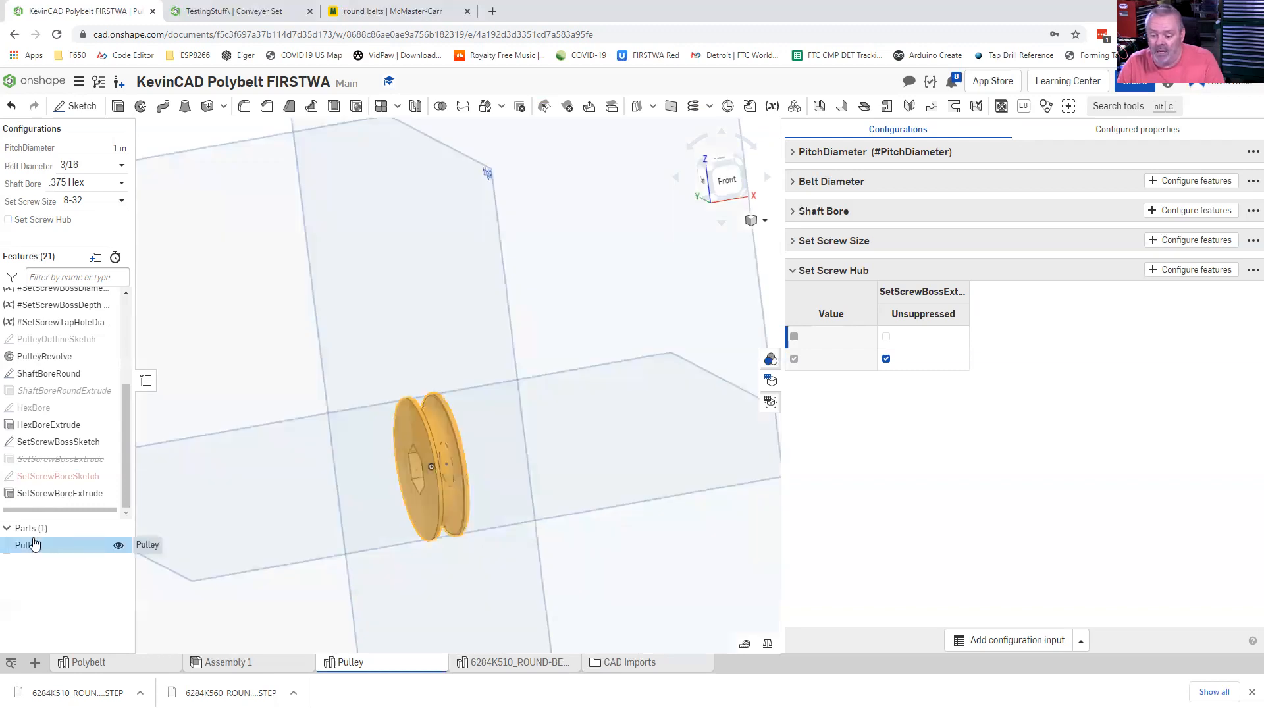
pyautogui.rightClick(28, 546)
pyautogui.click(64, 394)
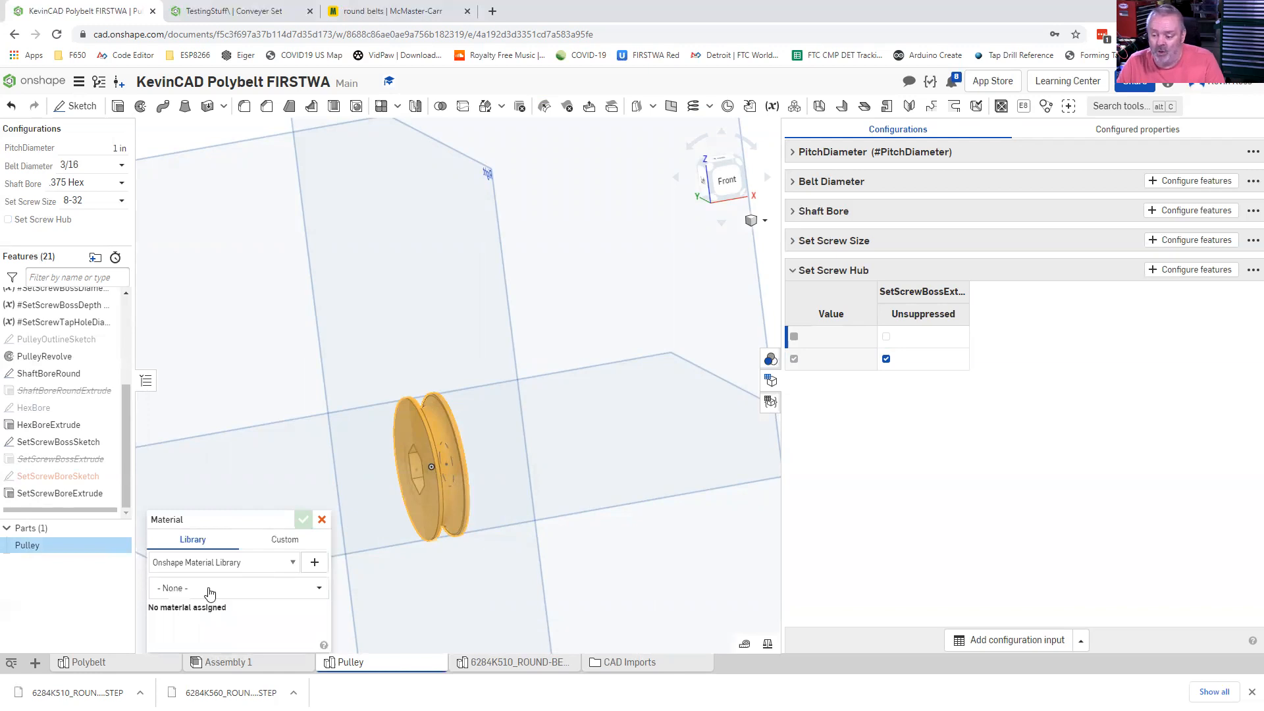
pyautogui.click(208, 589)
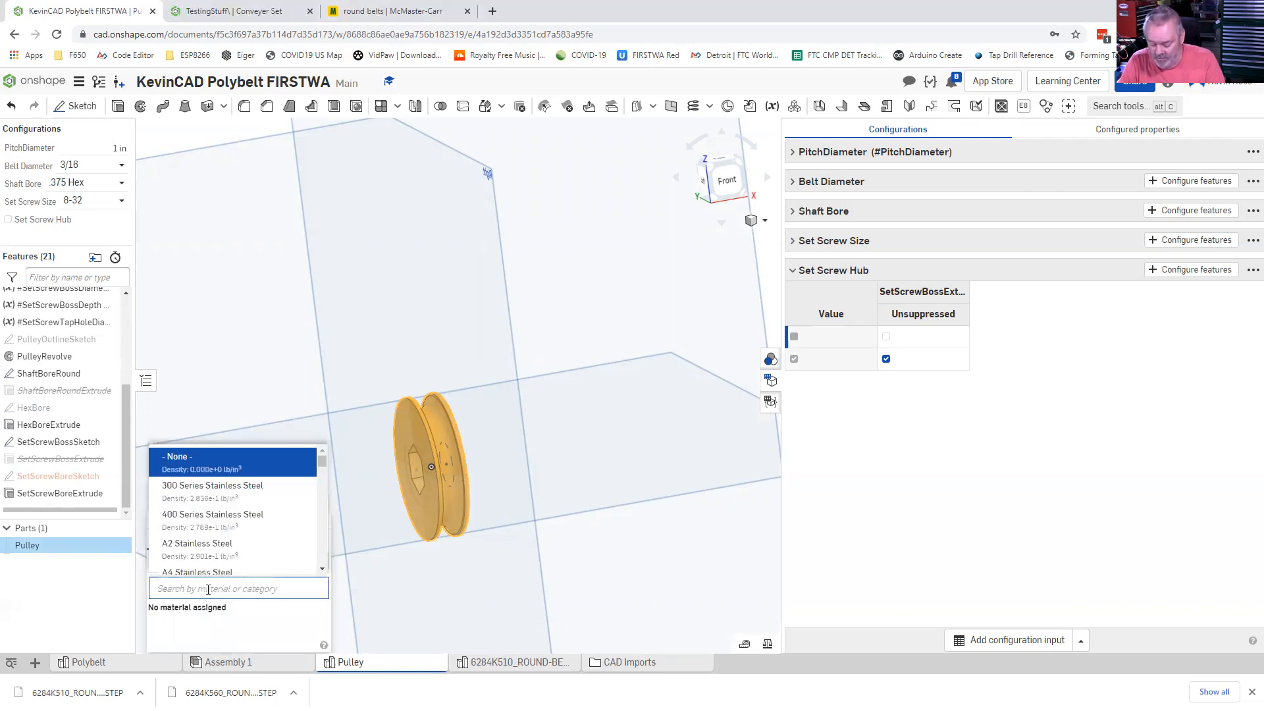
pyautogui.write('PETG')
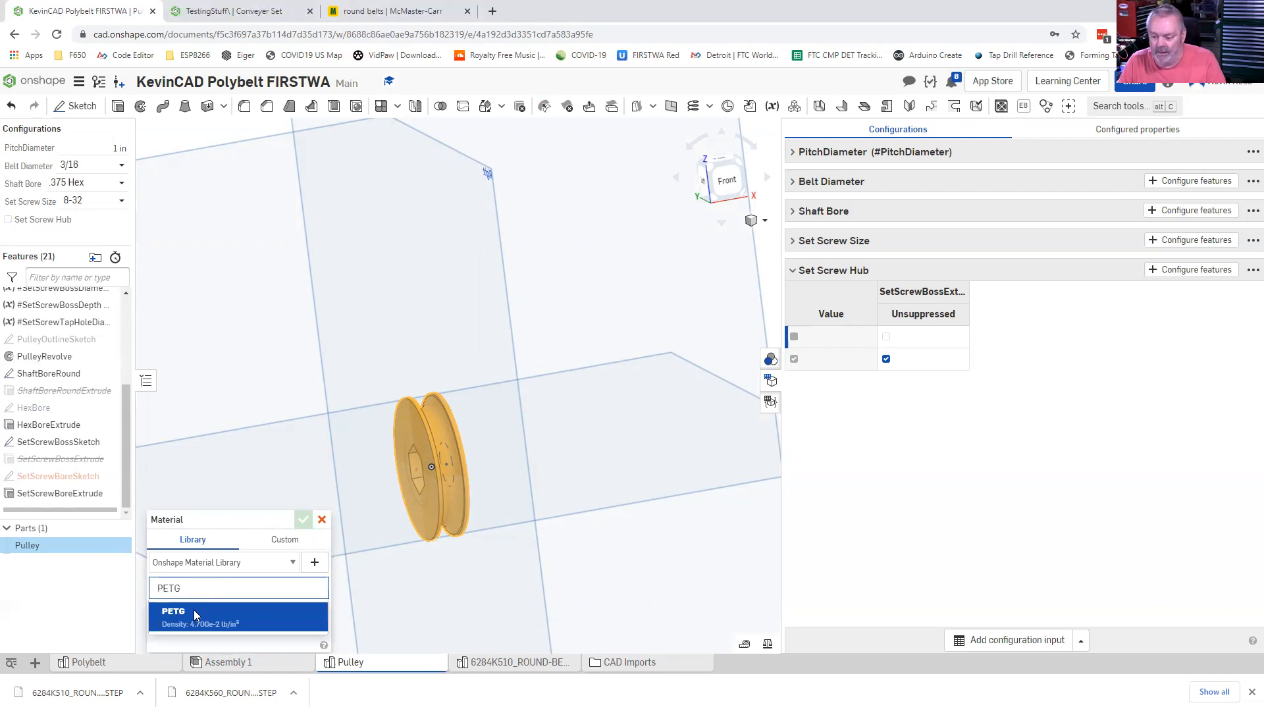
pyautogui.click(198, 612)
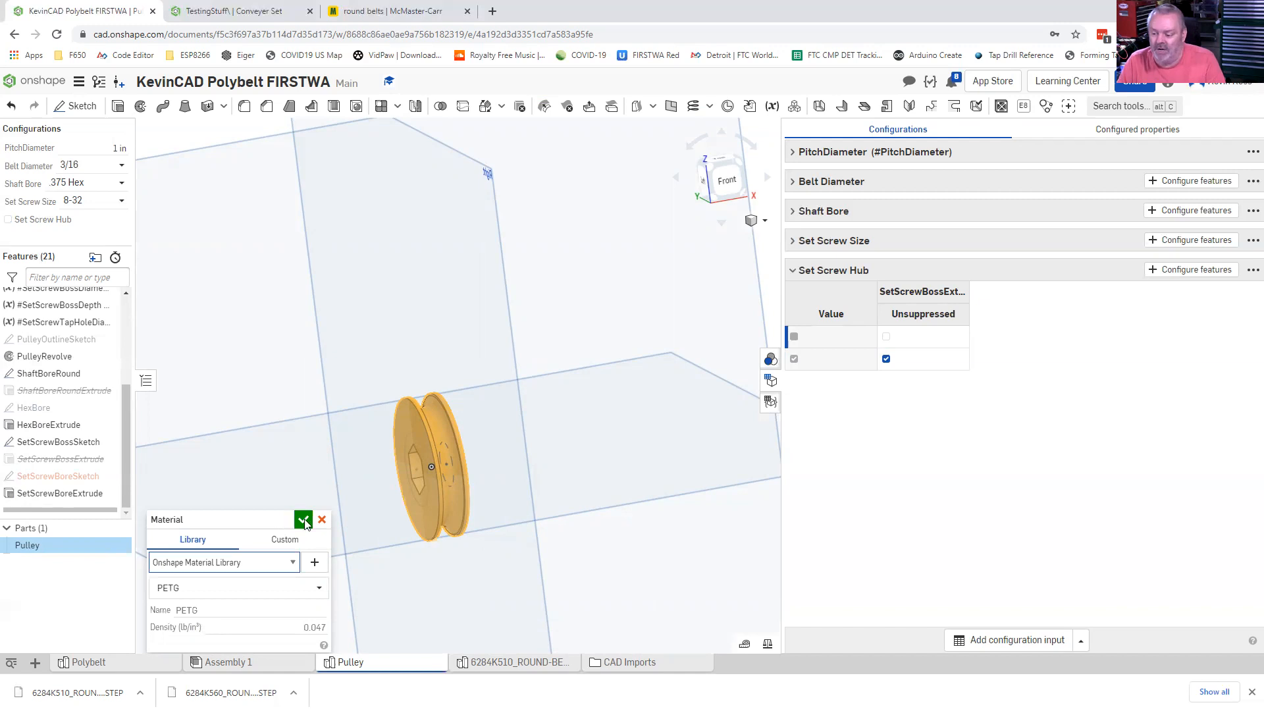
# - Change the Pulley part's appearance to yellow-green, hex D8FF0E
pyautogui.rightClick(35, 547)
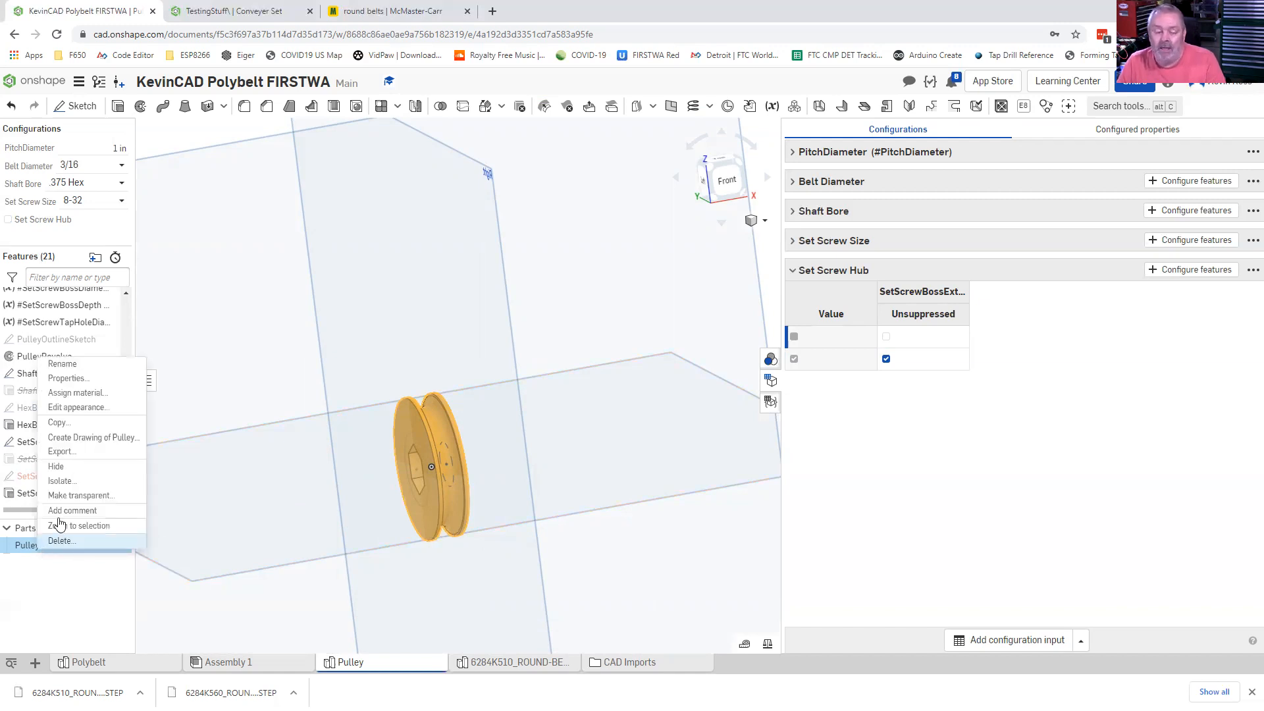
pyautogui.click(78, 408)
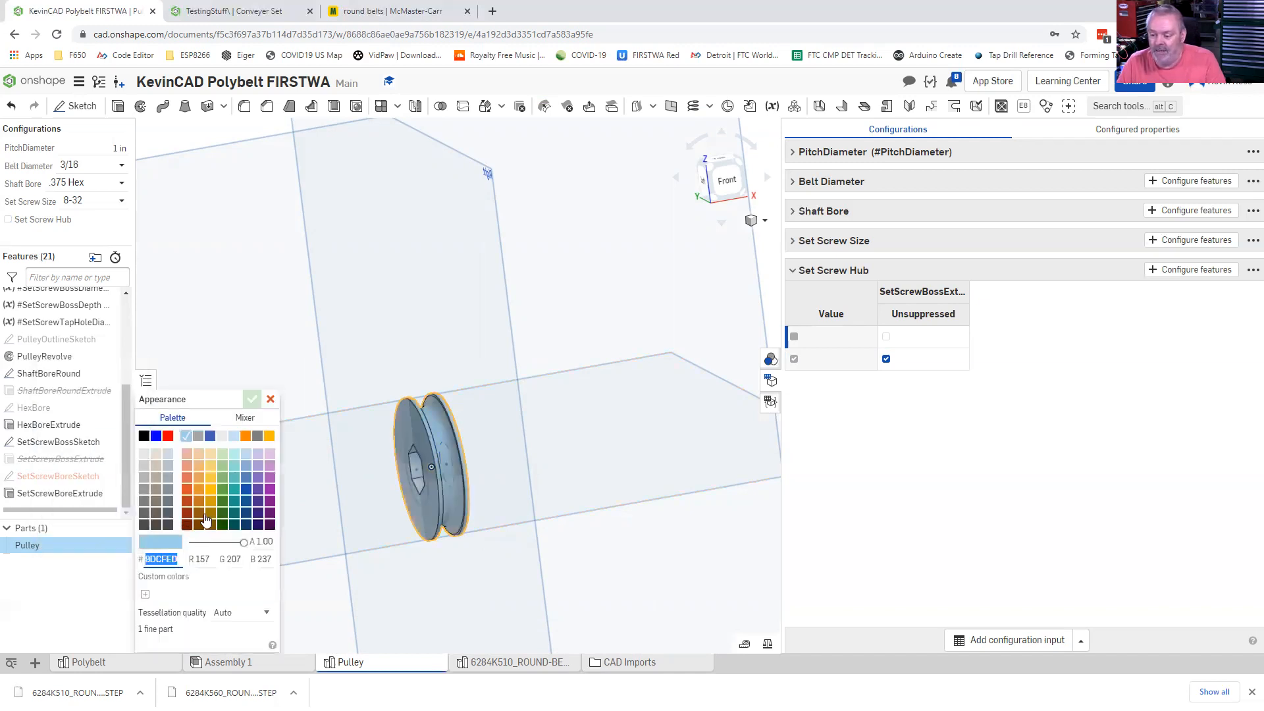
pyautogui.click(211, 489)
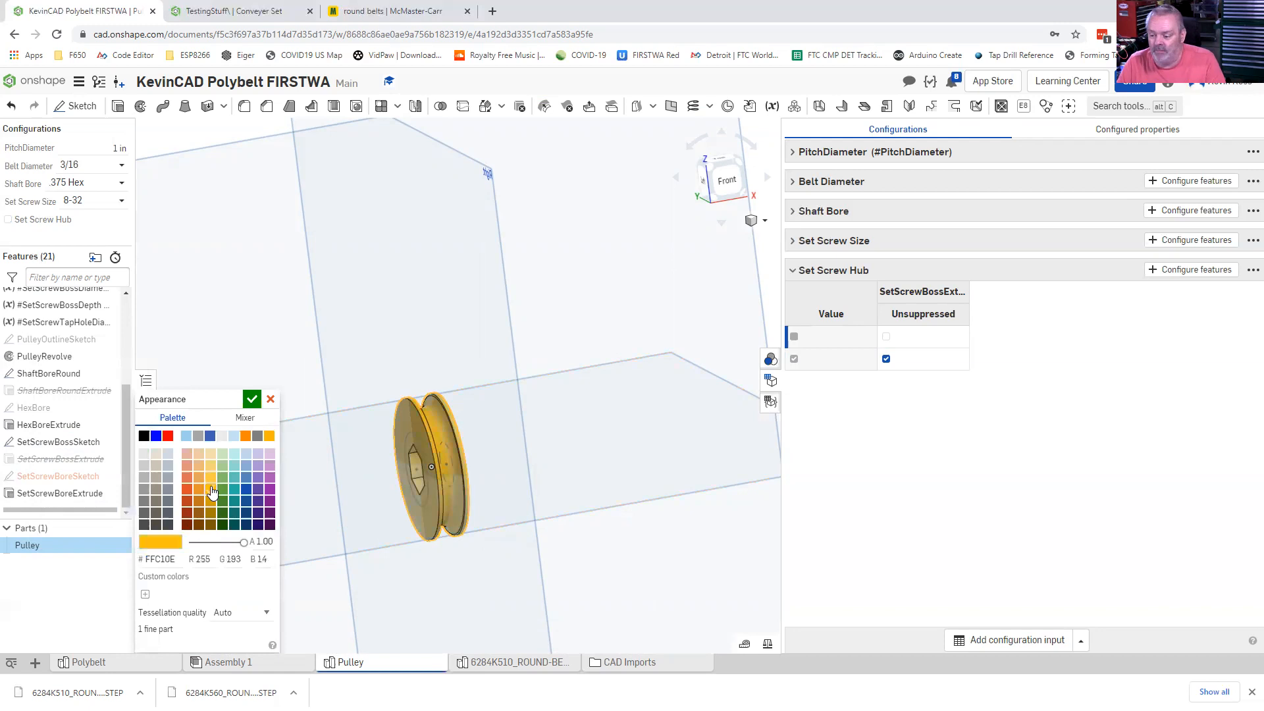
pyautogui.click(211, 482)
pyautogui.click(212, 489)
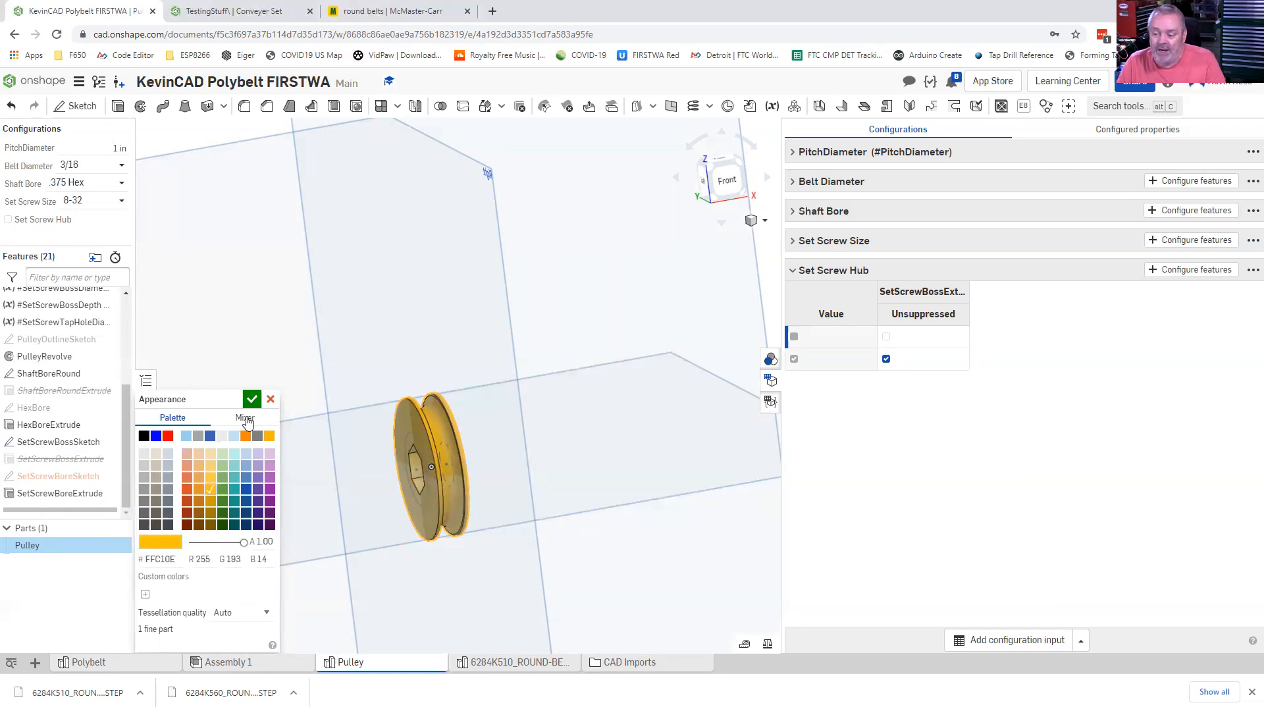
pyautogui.click(245, 418)
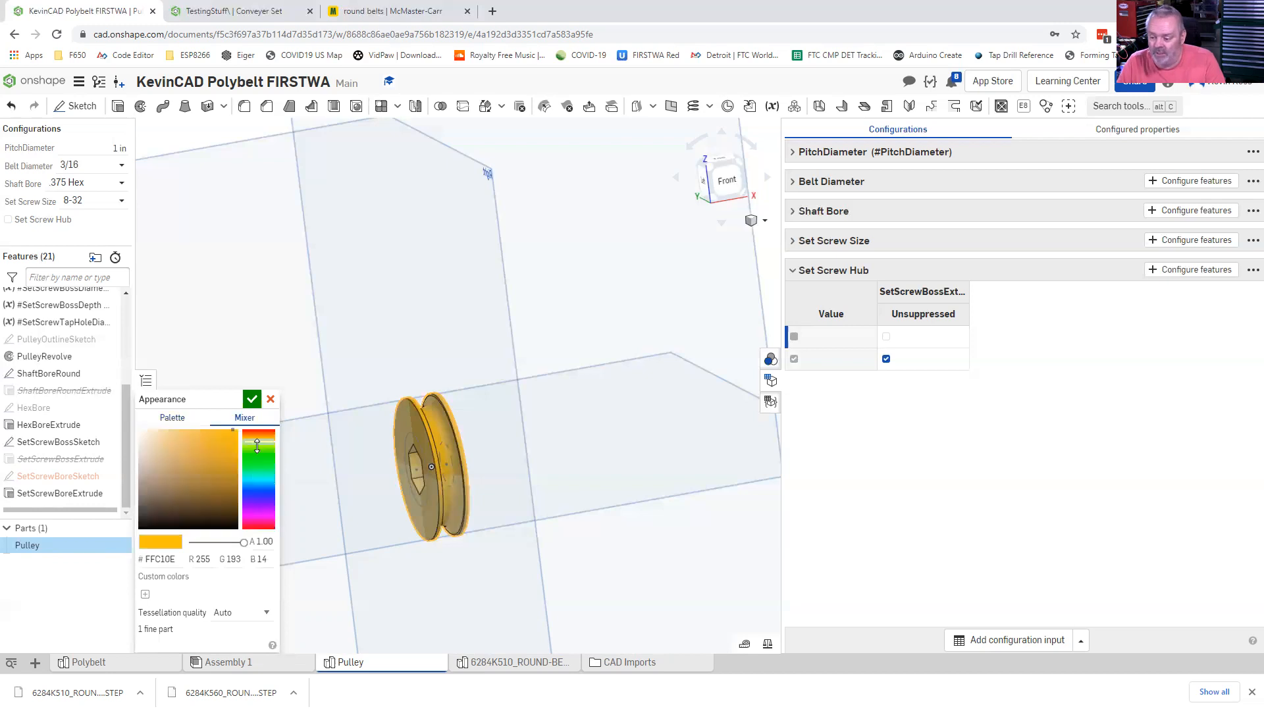
pyautogui.click(262, 447)
pyautogui.click(262, 444)
pyautogui.click(262, 446)
pyautogui.click(262, 445)
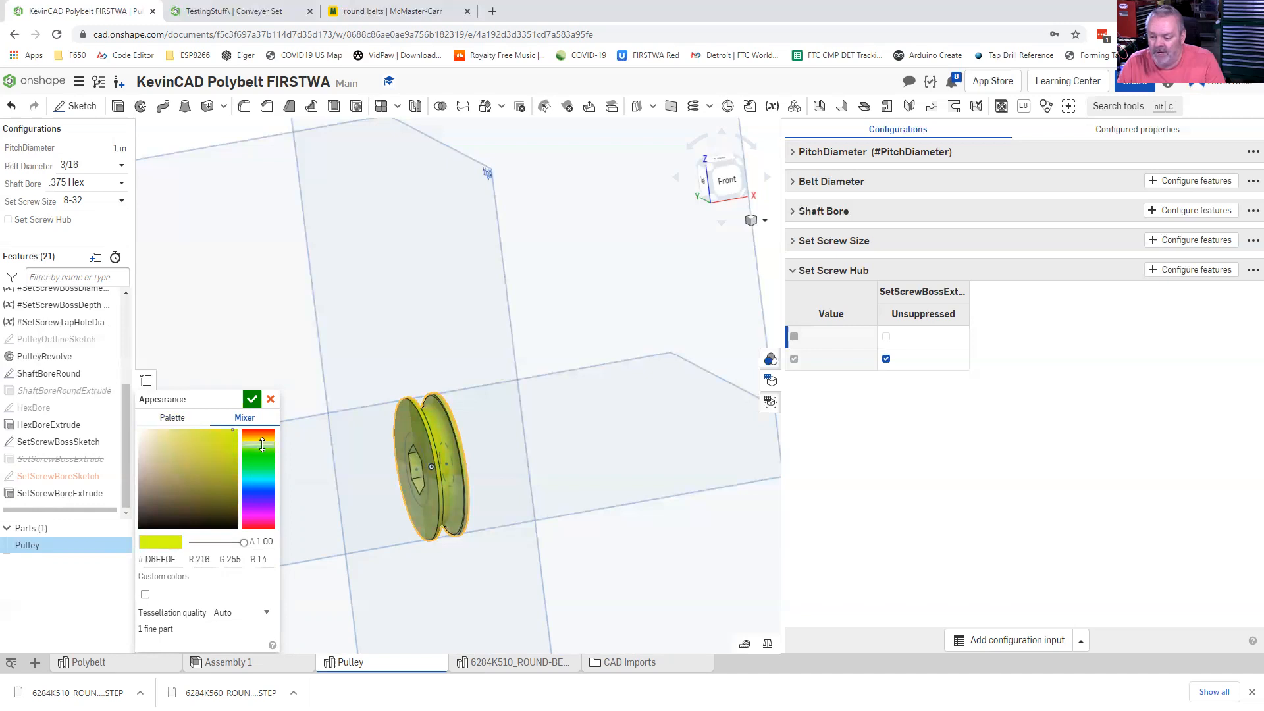
# - Inspect the recoloured pulley from both sides and collapse the Set Screw Hub configuration table
pyautogui.moveTo(295, 530); pyautogui.dragTo(356, 538, button='right')
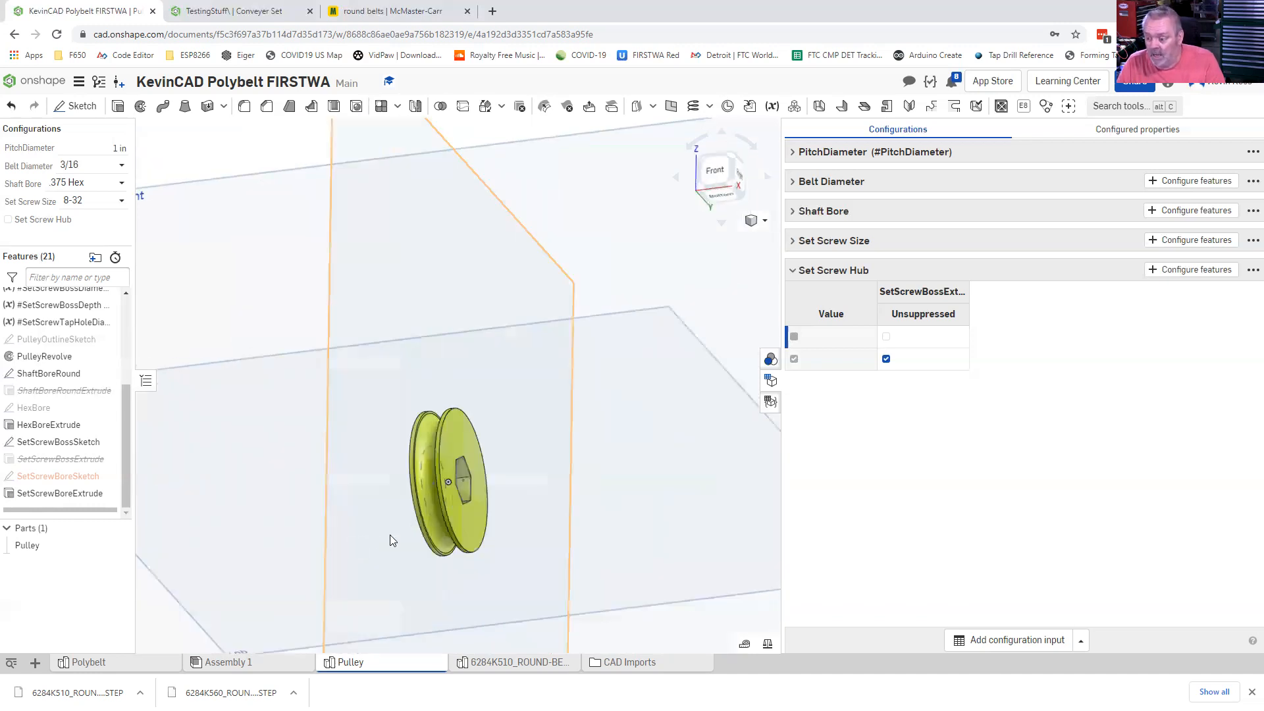
pyautogui.scroll(-5, 383, 542)
pyautogui.moveTo(243, 540); pyautogui.dragTo(297, 566, button='right')
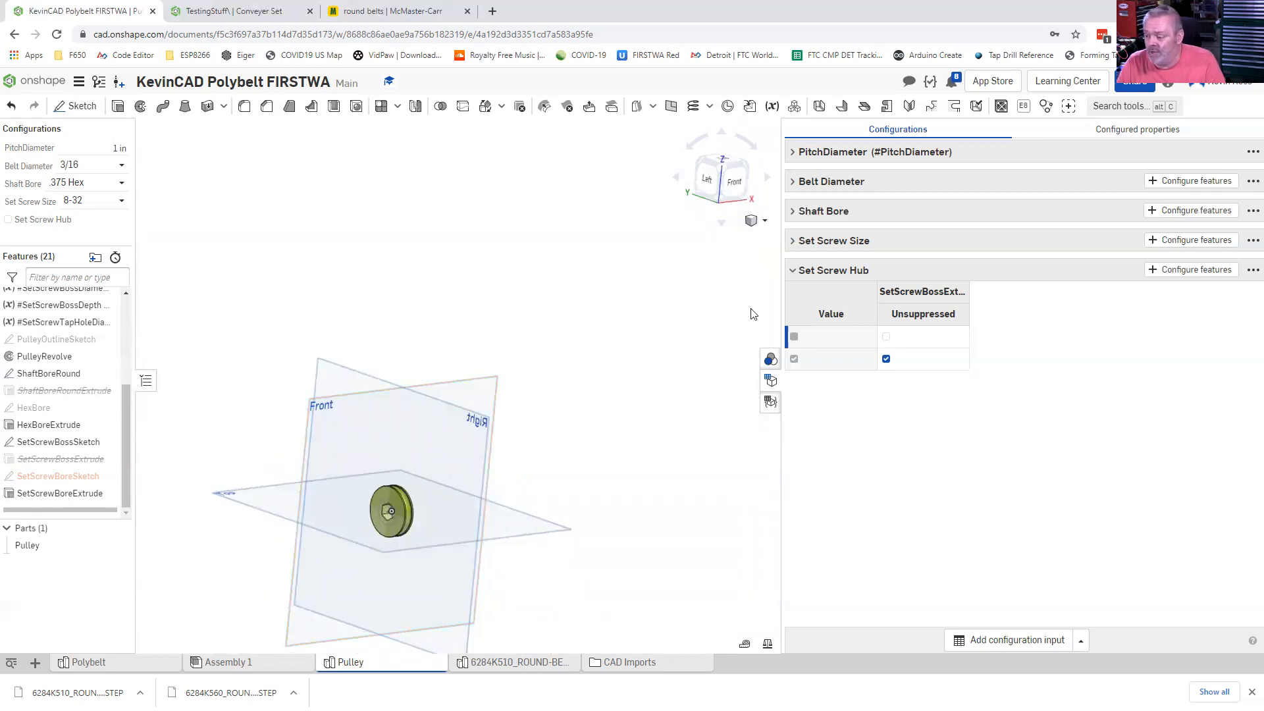
pyautogui.click(793, 270)
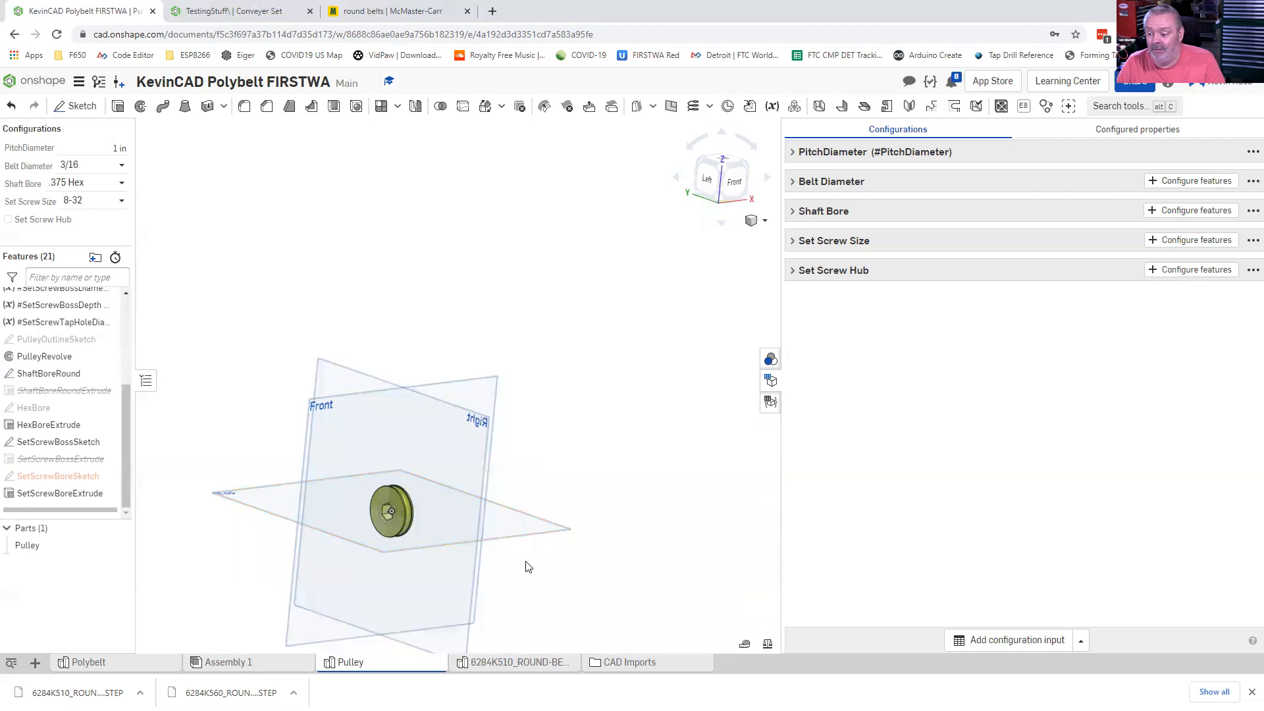
pyautogui.moveTo(467, 556); pyautogui.dragTo(567, 559, button='right')
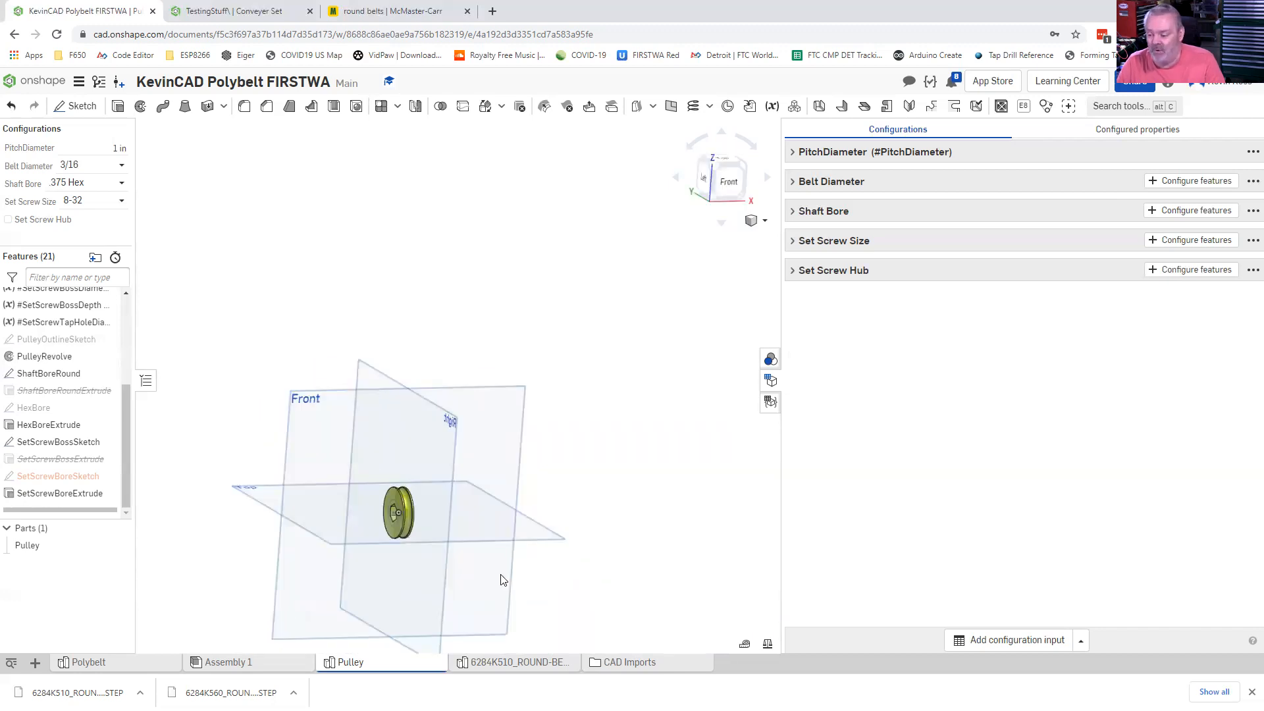
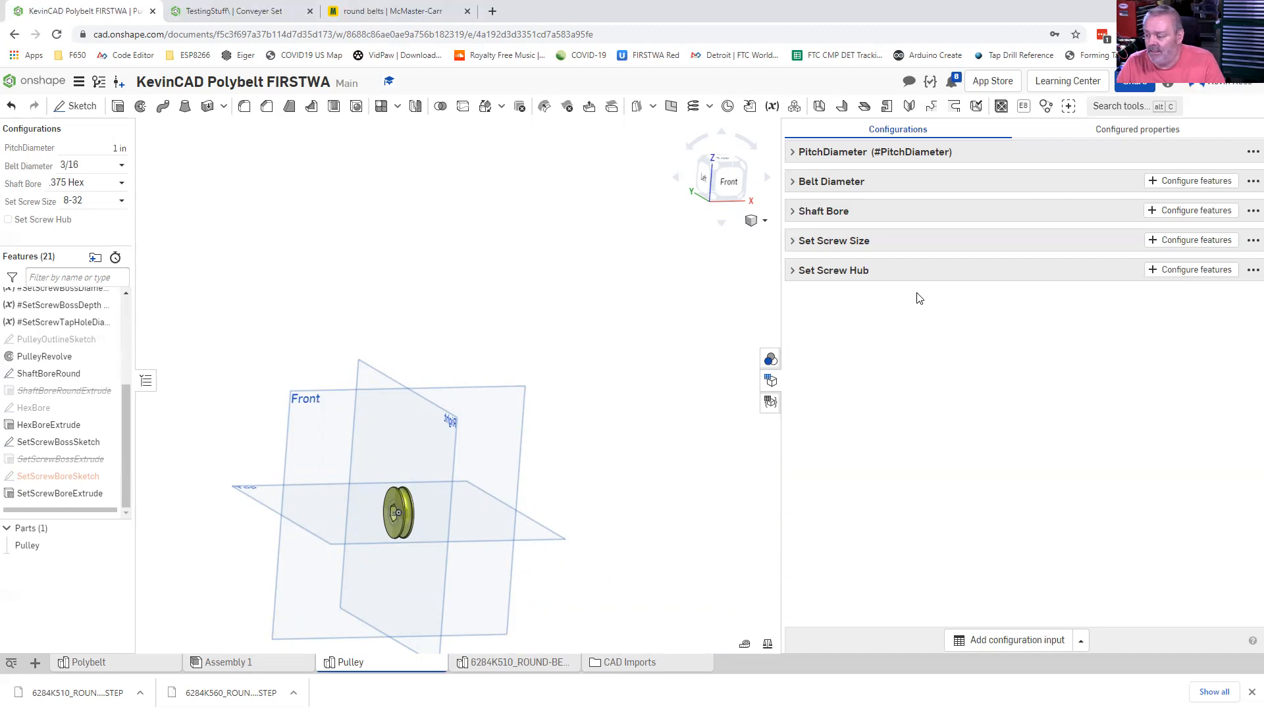
pyautogui.moveTo(636, 472); pyautogui.dragTo(647, 468, button='middle')
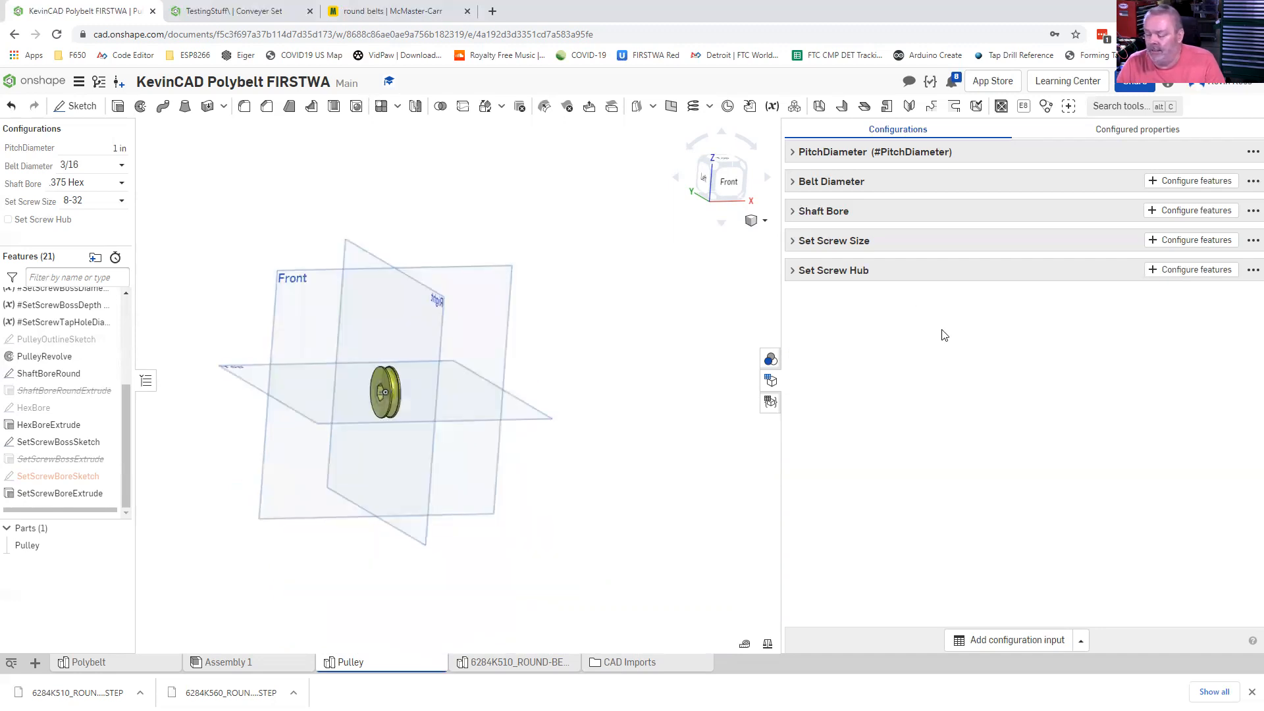
# - Start a new length configuration variable input and name it 3D Print Adjustment
pyautogui.click(1081, 641)
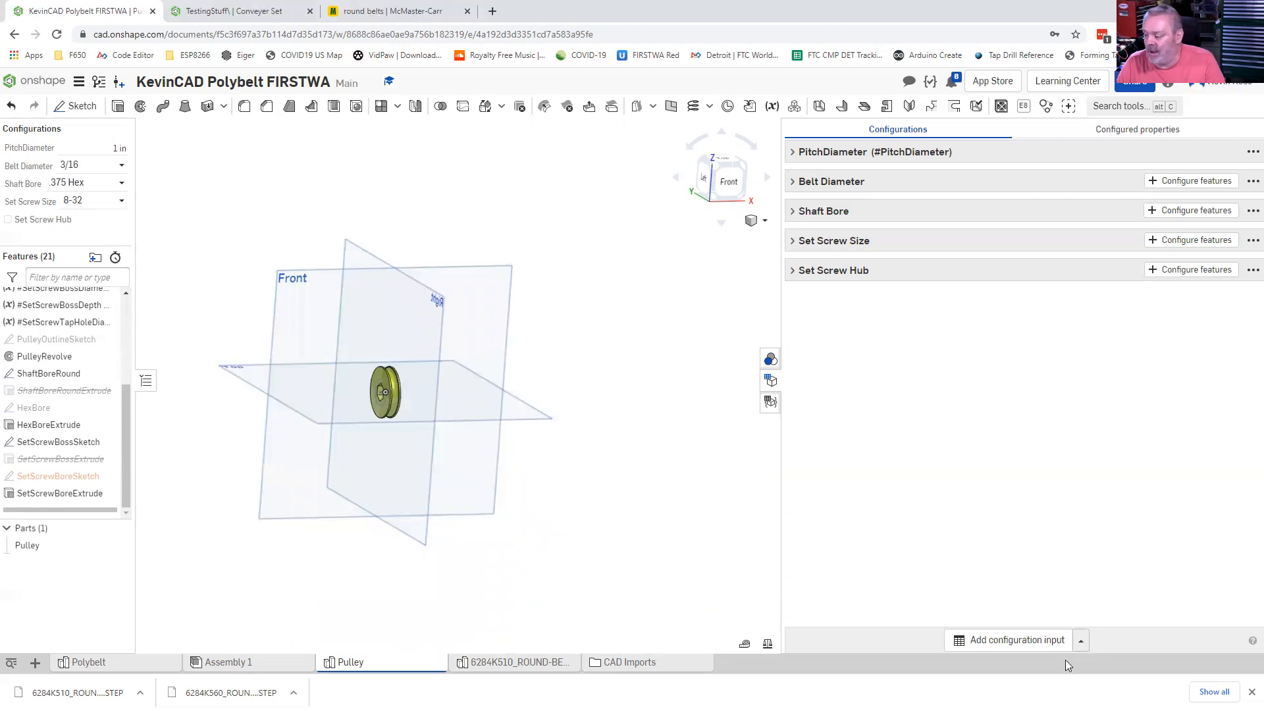
pyautogui.click(1031, 616)
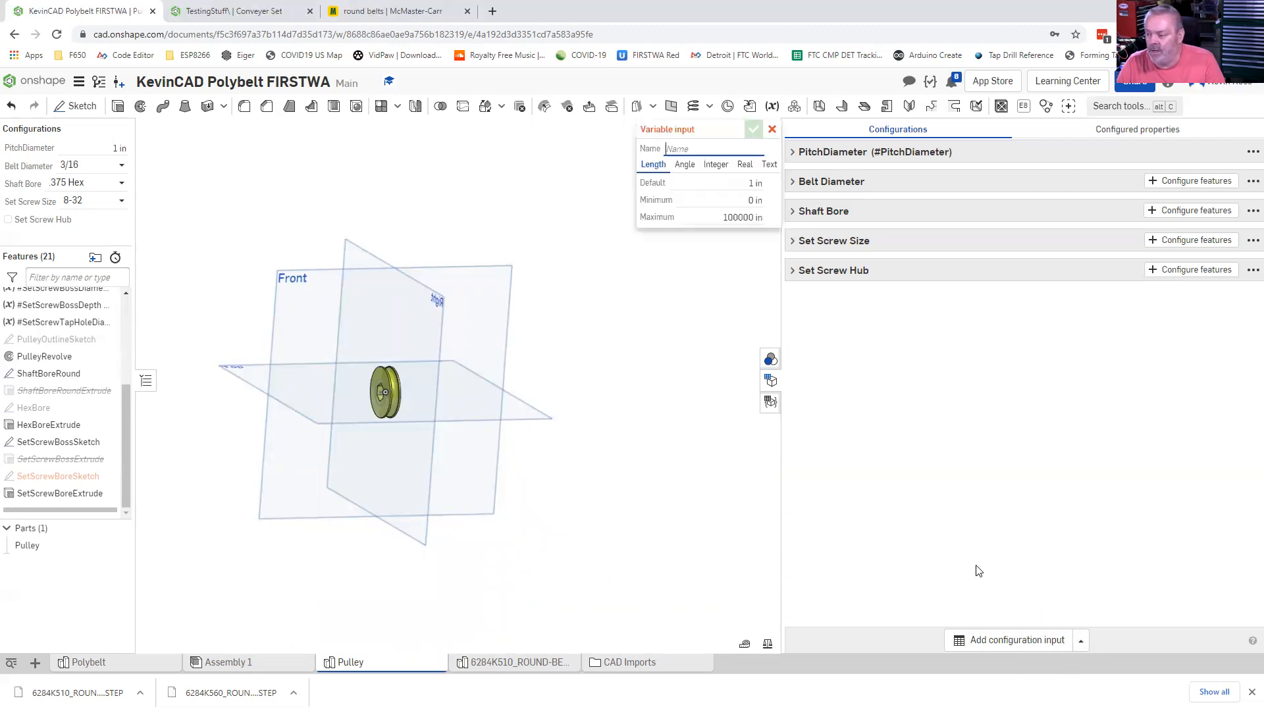
pyautogui.write('#D')
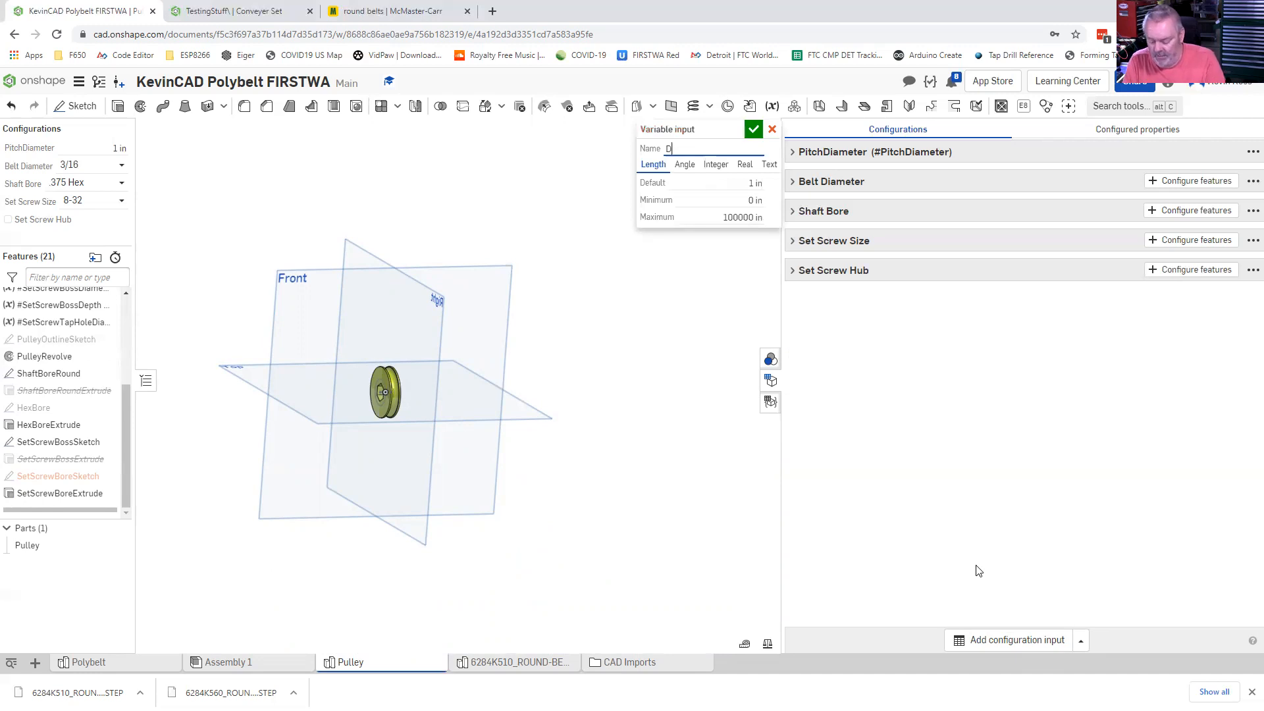
pyautogui.write(' P')
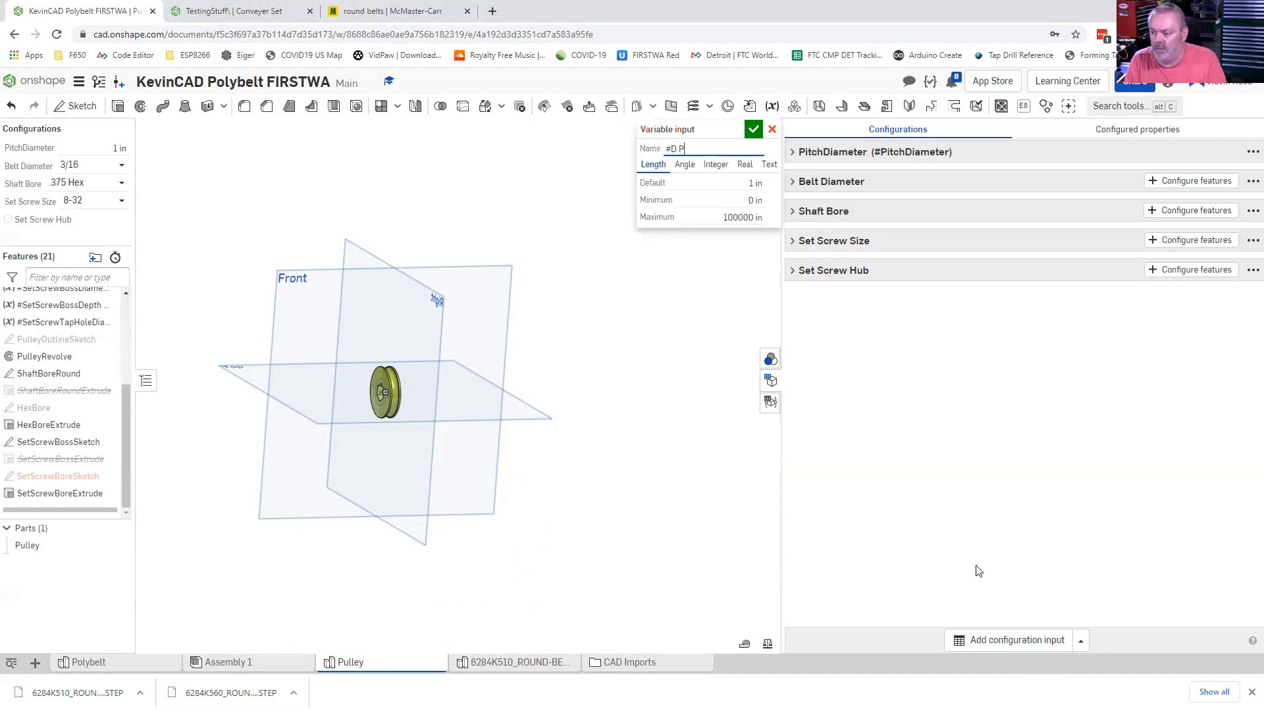
pyautogui.press('BackSpace')
pyautogui.press('BackSpace')
pyautogui.press('BackSpace')
pyautogui.press('BackSpace')
pyautogui.write('3D P')
pyautogui.write('rint Bia')
pyautogui.press('BackSpace')
pyautogui.press('BackSpace')
pyautogui.press('BackSpace')
pyautogui.press('BackSpace')
pyautogui.write('Adjustment')
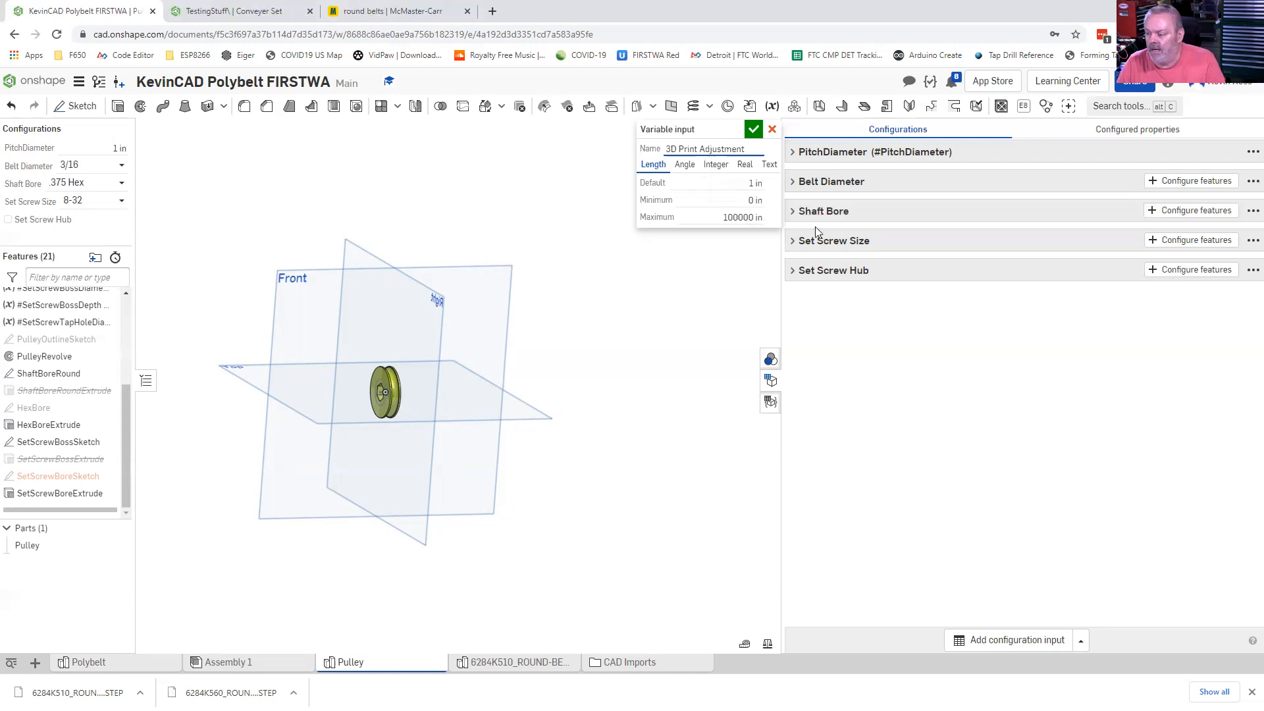
# - Create the variable with default 0 in, minimum -0.5 in and maximum 0.5 in, and enlarge the configuration list to show full names
pyautogui.press('Tab')
pyautogui.write('0')
pyautogui.press('Tab')
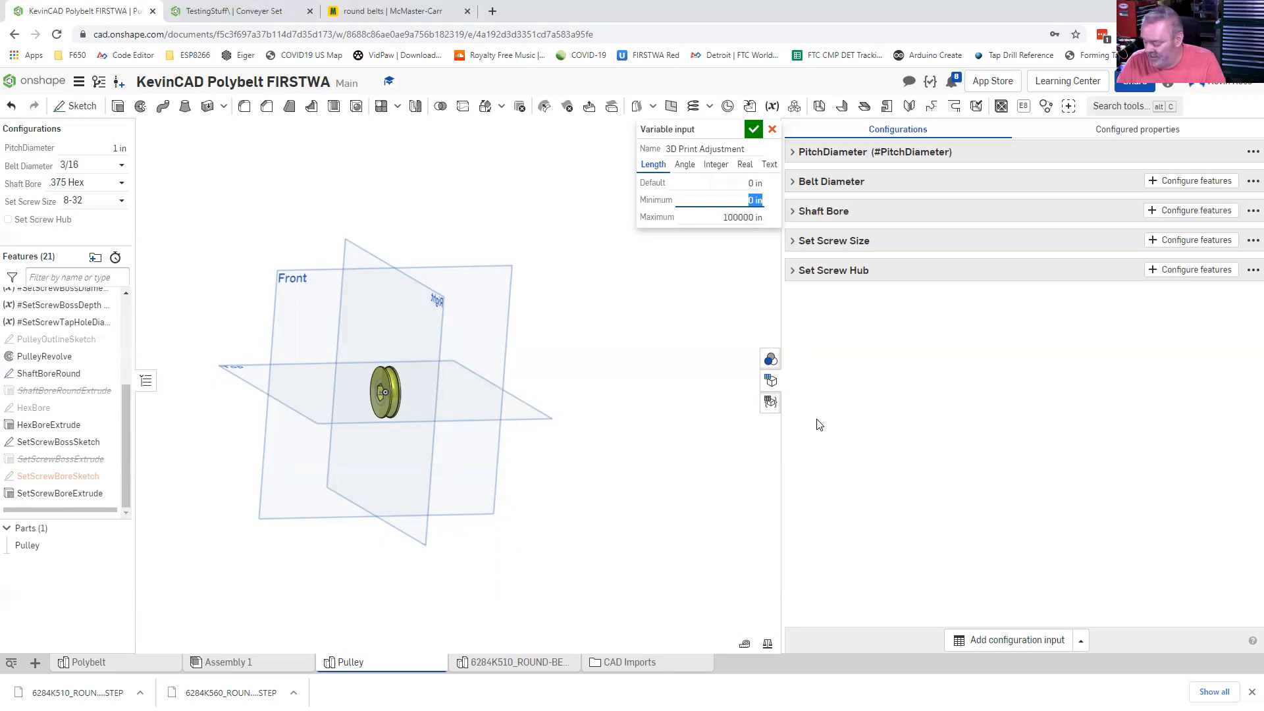
pyautogui.write('5')
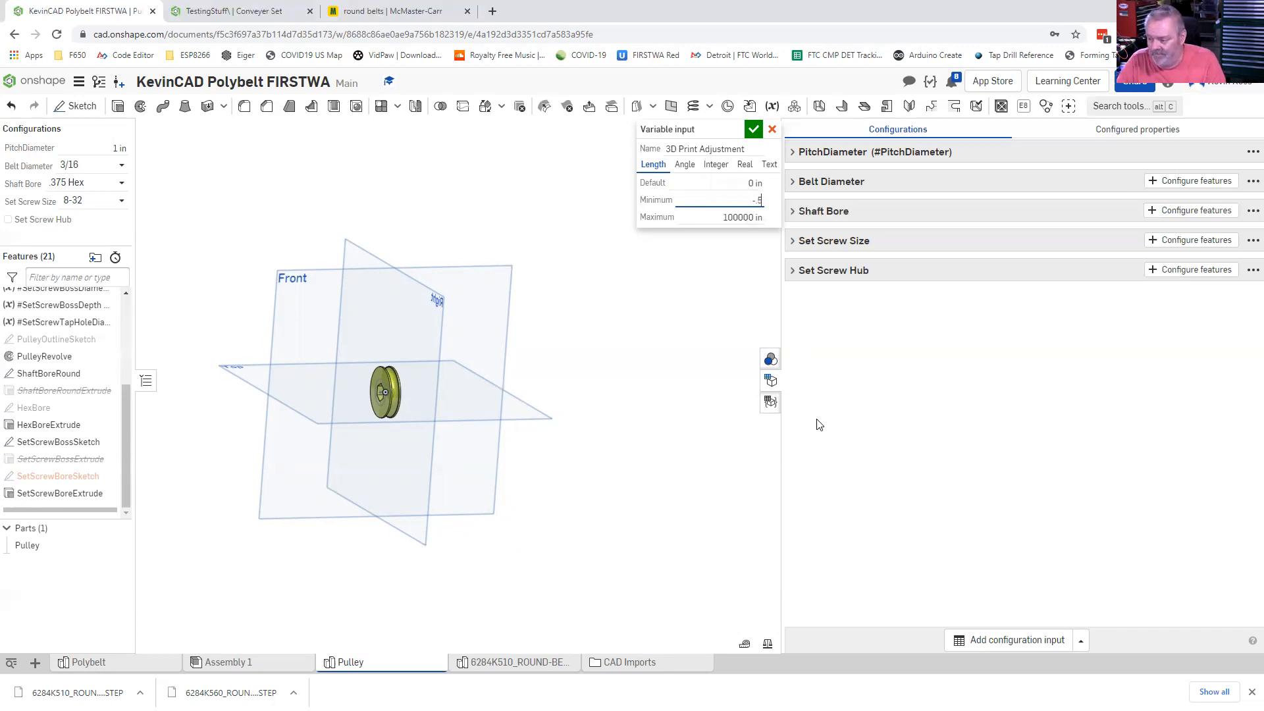
pyautogui.press('Tab')
pyautogui.press('BackSpace')
pyautogui.write('.5')
pyautogui.press('Tab')
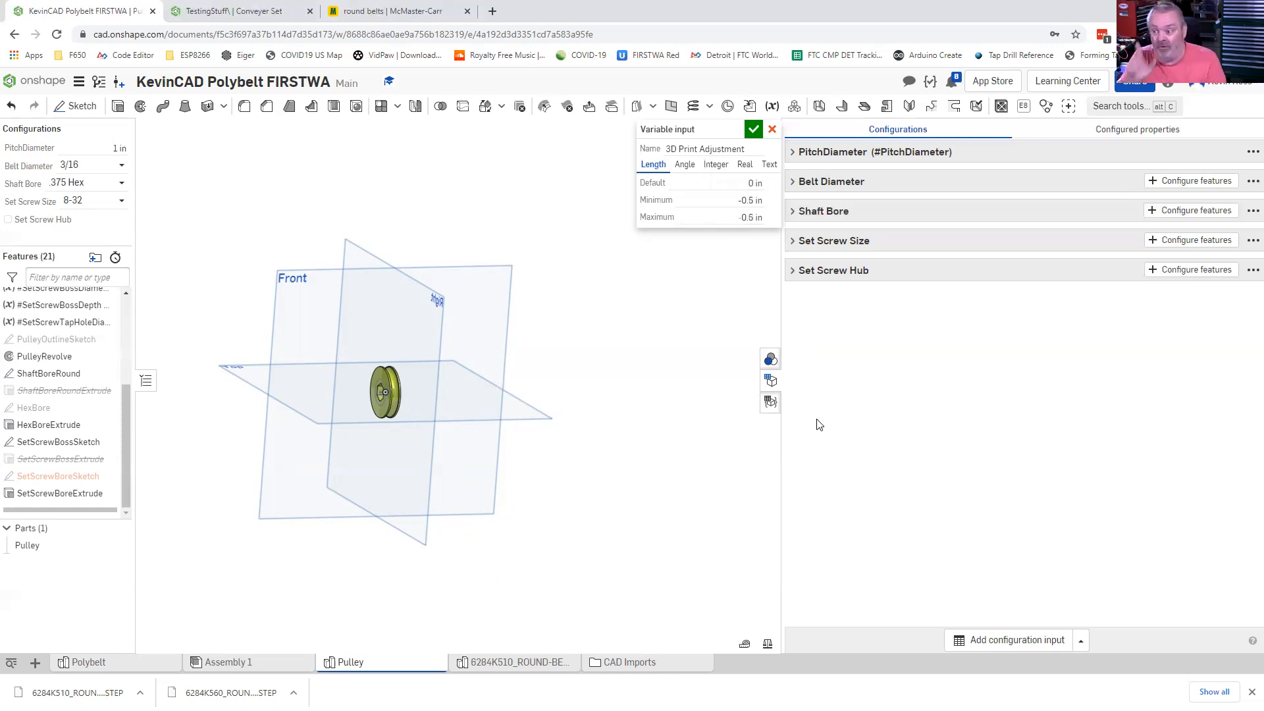
pyautogui.click(754, 130)
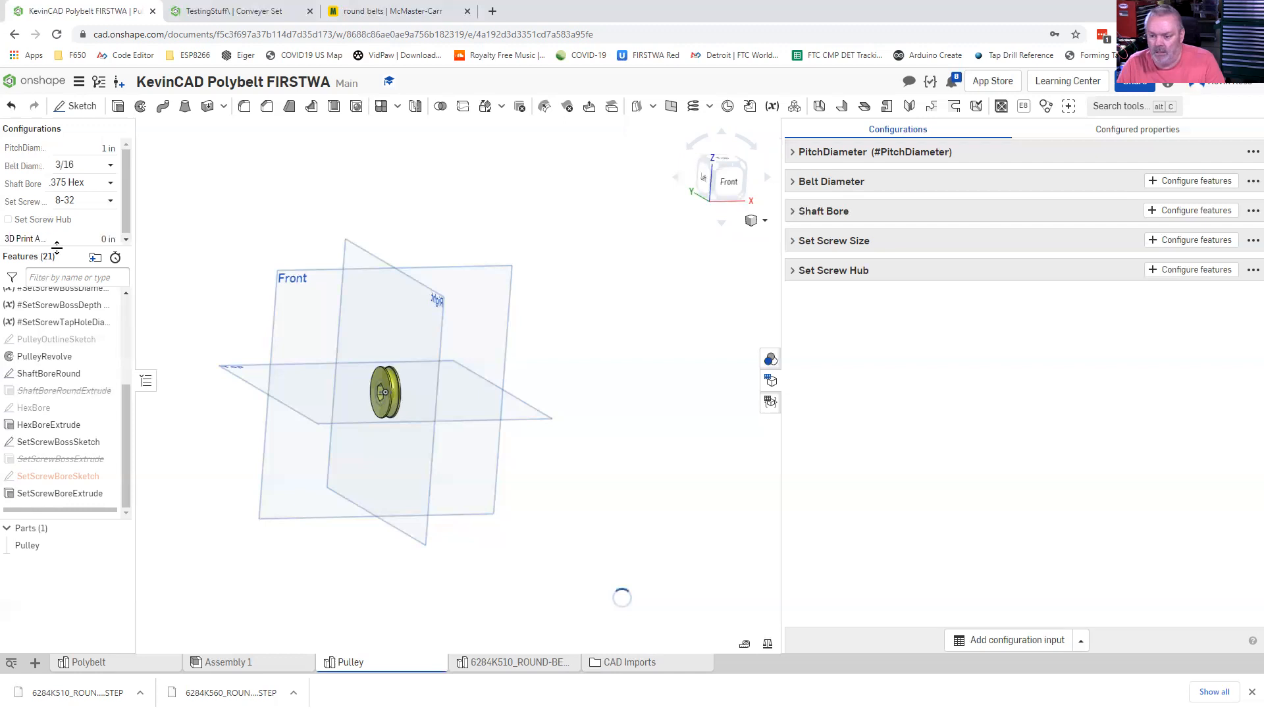
pyautogui.moveTo(136, 212)
pyautogui.mouseDown()
pyautogui.moveTo(192, 216)
pyautogui.moveTo(158, 222)
pyautogui.mouseUp()
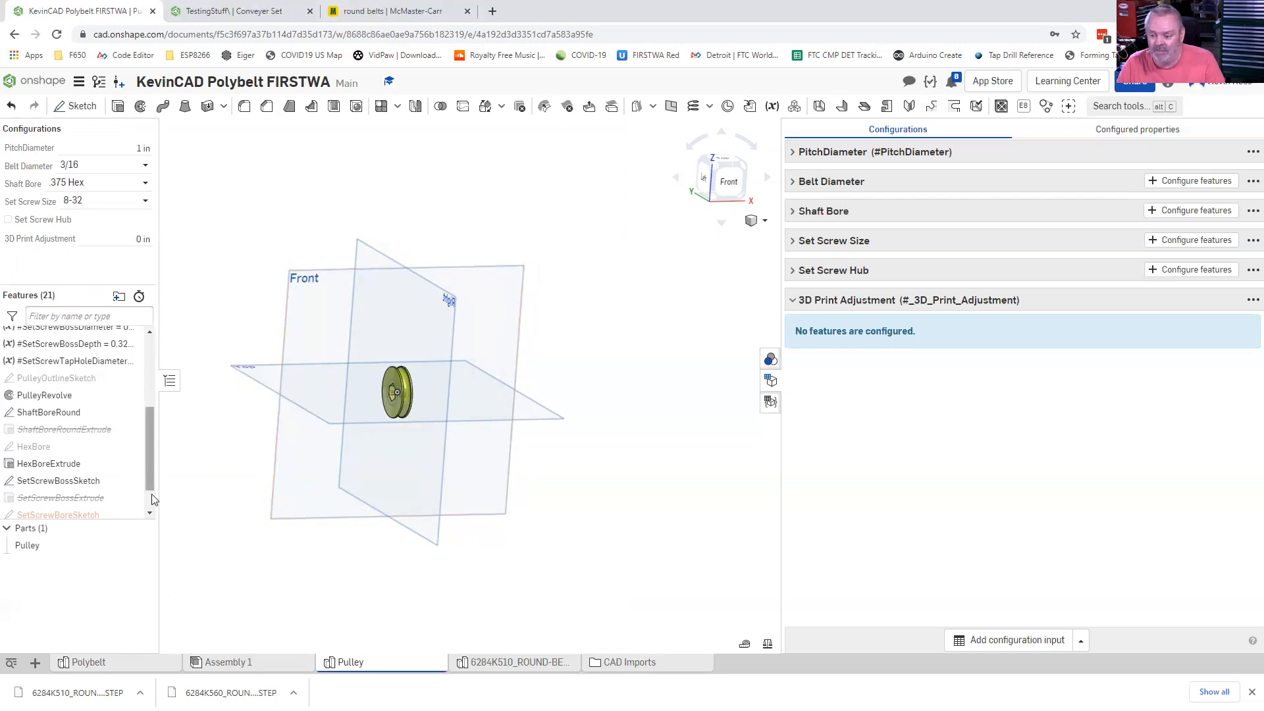
# - Edit the ShaftBoreRound sketch so the bore circle's diameter is #ShaftBore+#_3D_Print_Adjustment, and accept the sketch
pyautogui.scroll(-1, 152, 500)
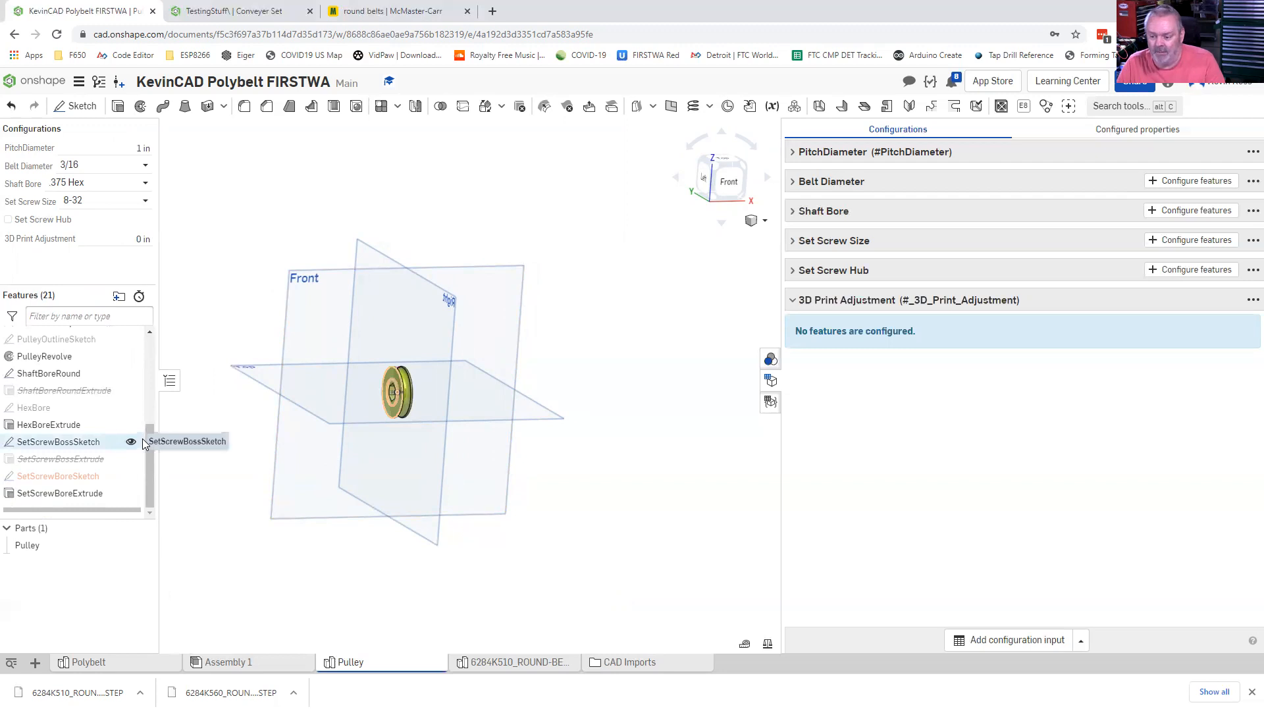
pyautogui.click(58, 376)
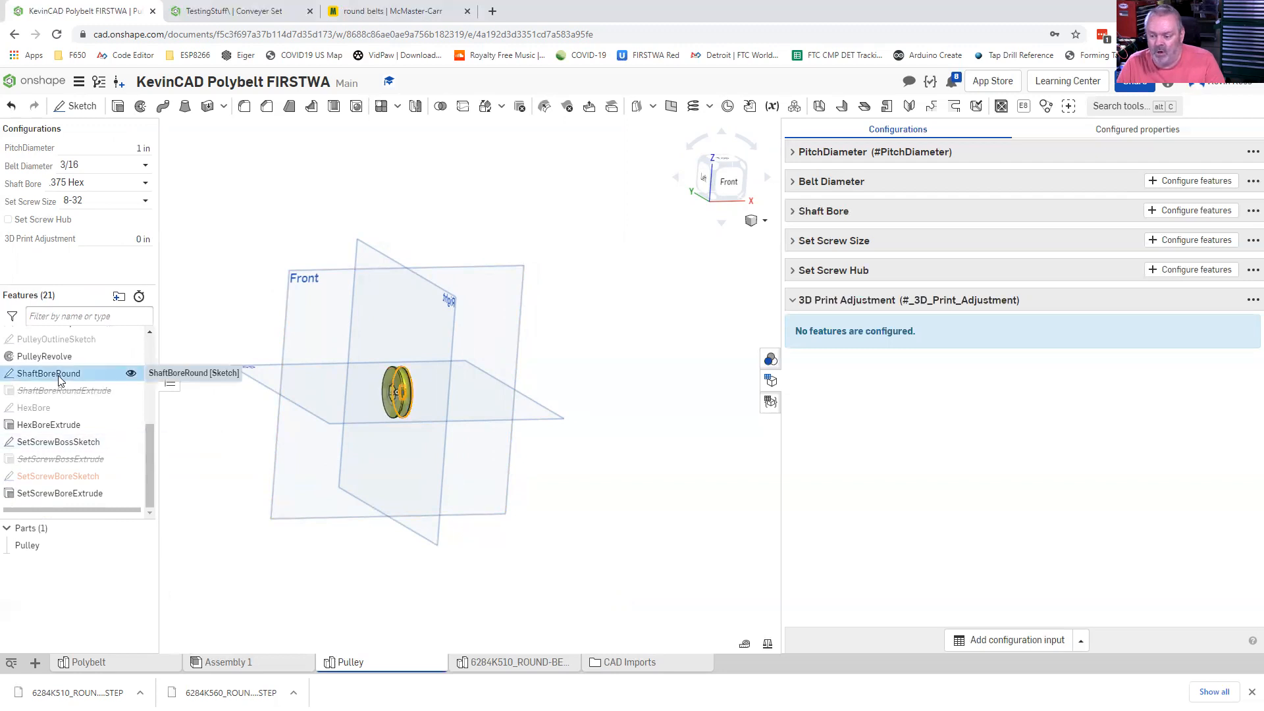
pyautogui.doubleClick(58, 376)
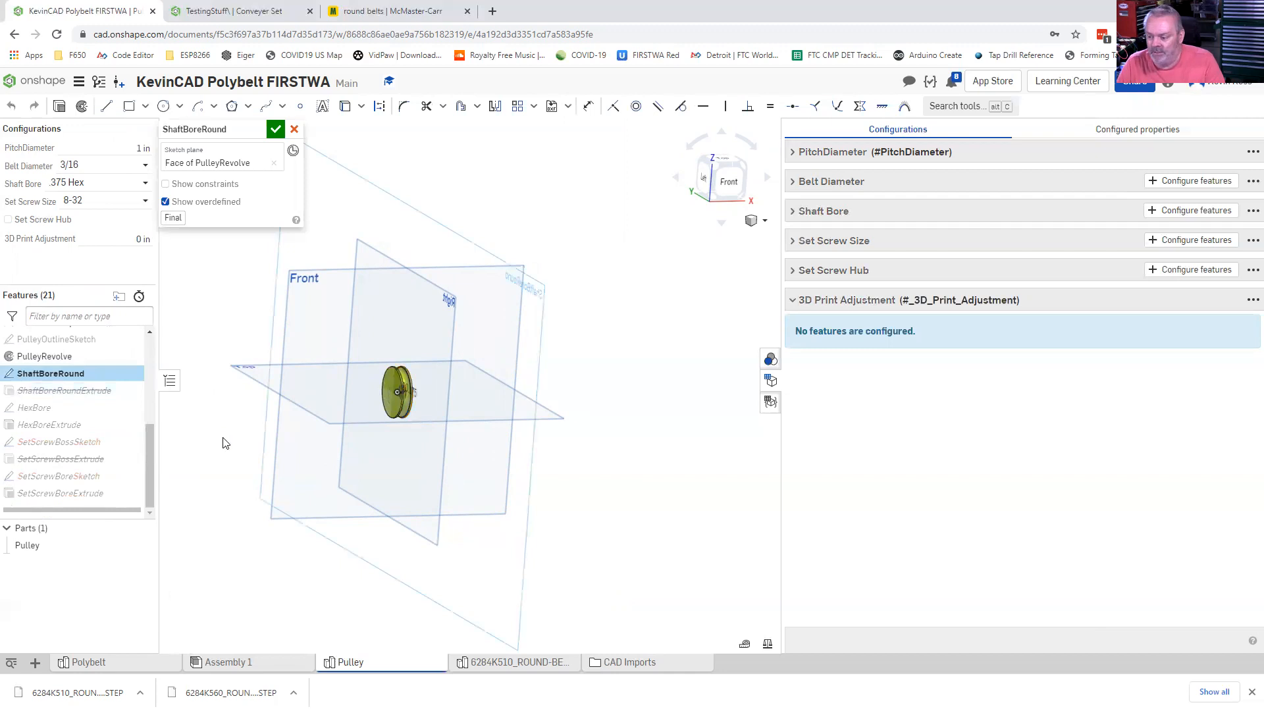
pyautogui.moveTo(223, 438); pyautogui.dragTo(158, 437, button='right')
pyautogui.moveTo(421, 405); pyautogui.dragTo(419, 393, button='right')
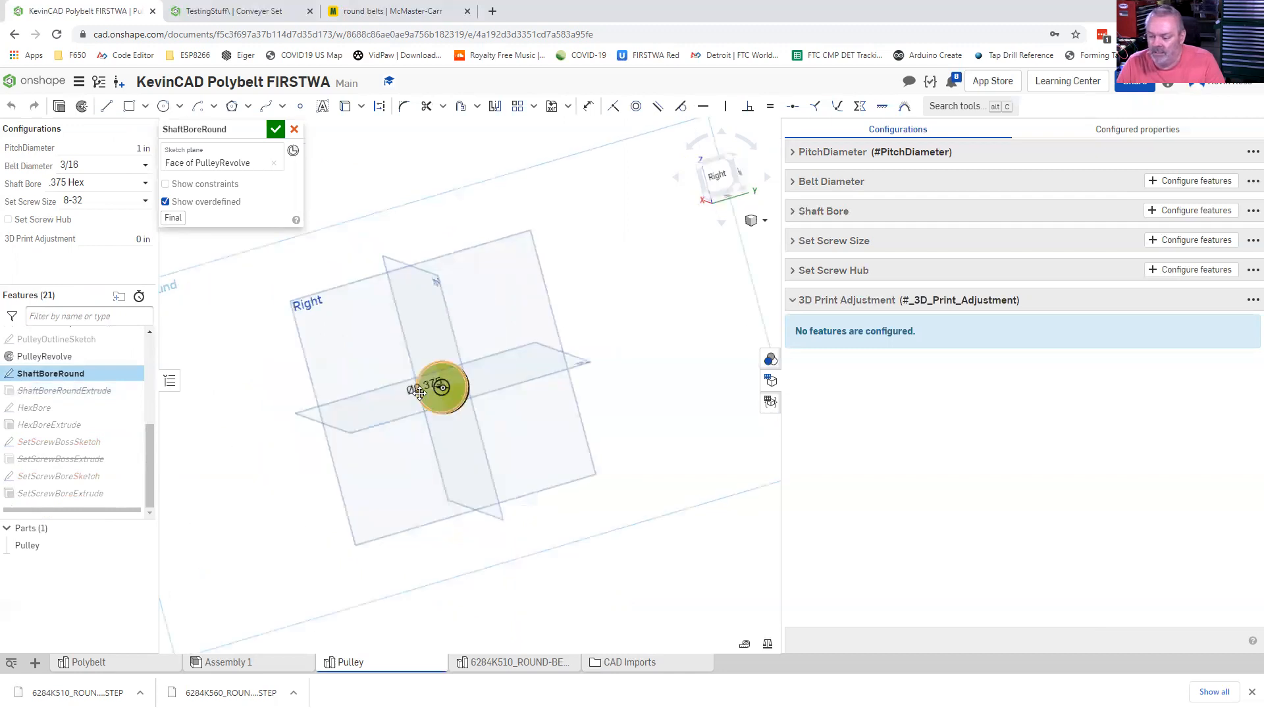
pyautogui.scroll(5, 421, 394)
pyautogui.scroll(2, 441, 360)
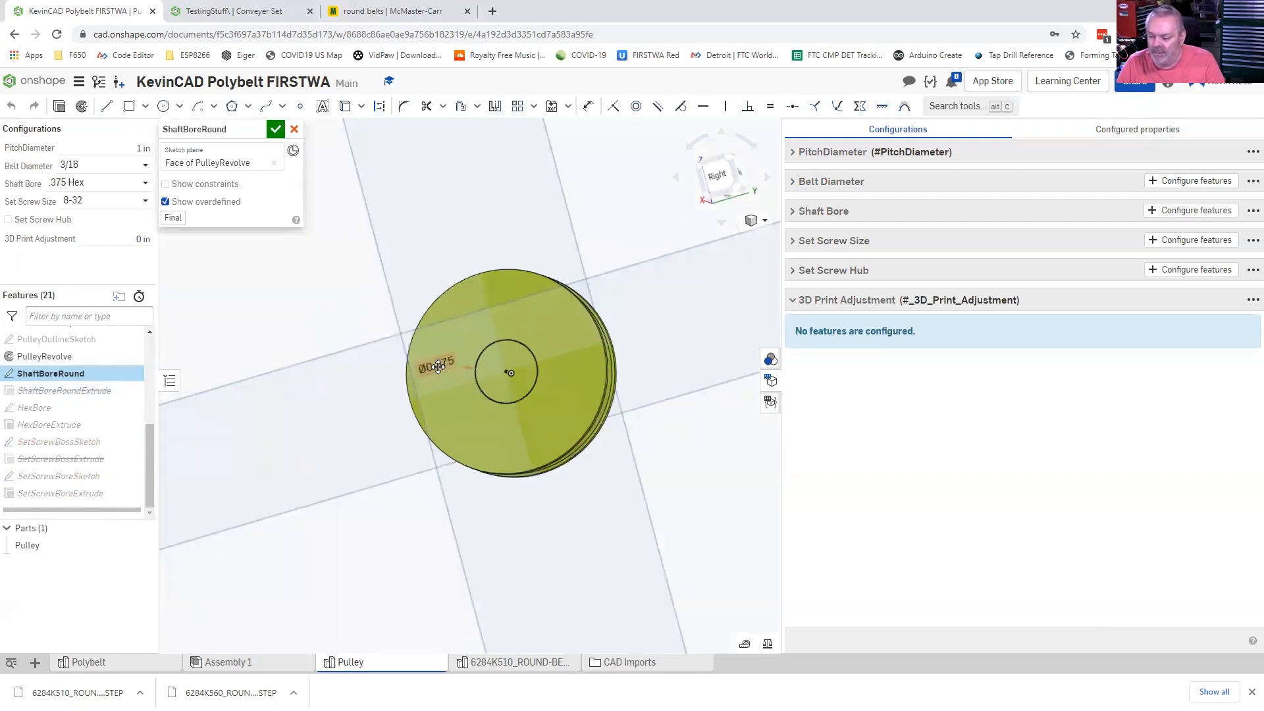
pyautogui.doubleClick(445, 378)
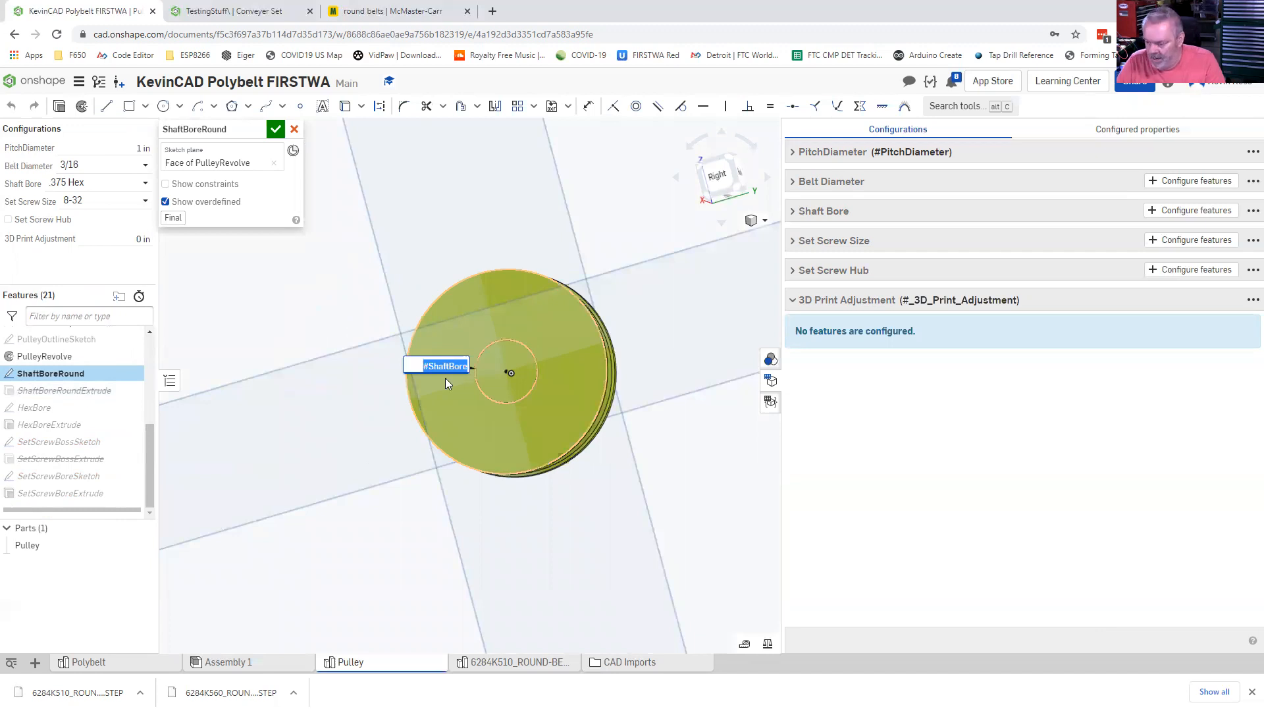
pyautogui.press('End')
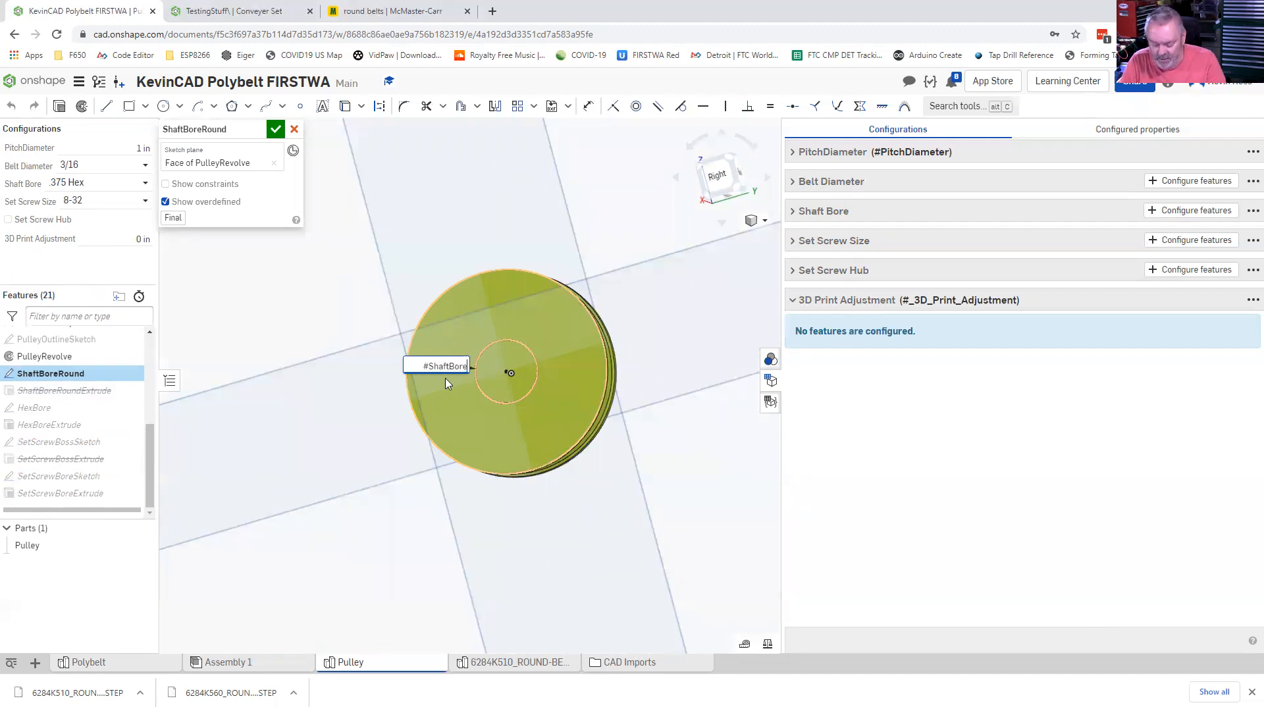
pyautogui.write('+#')
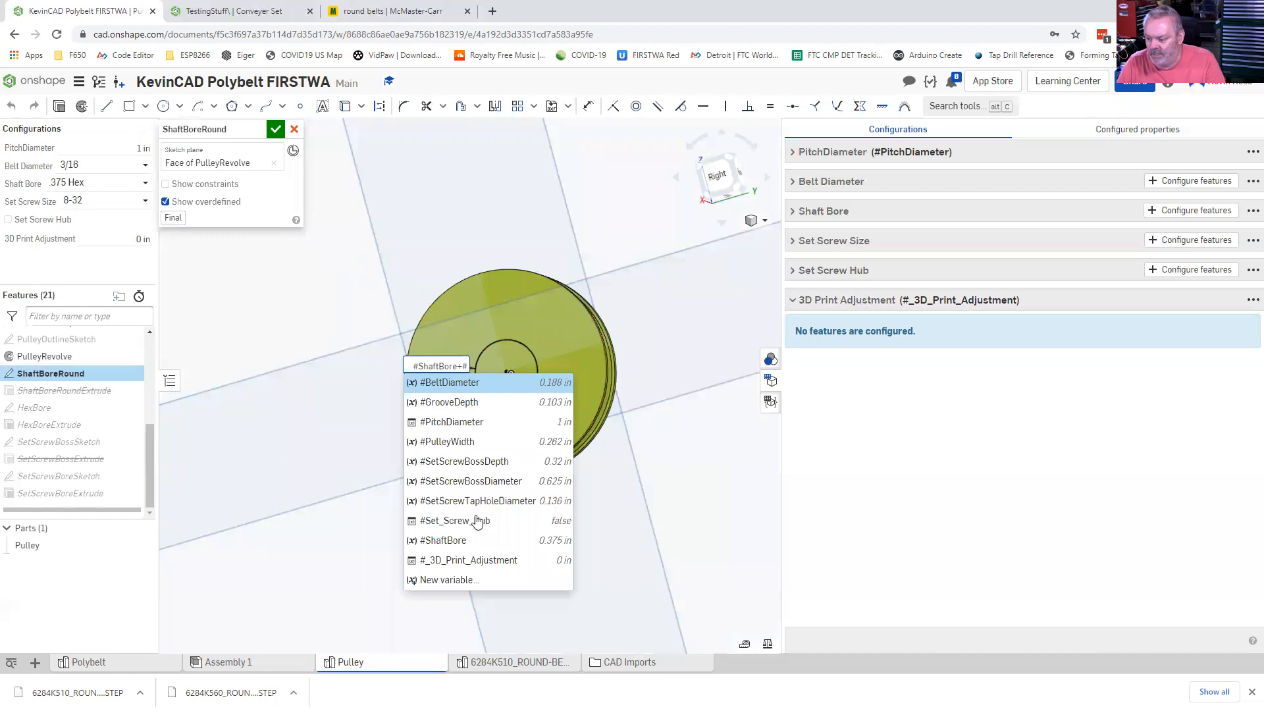
pyautogui.click(479, 560)
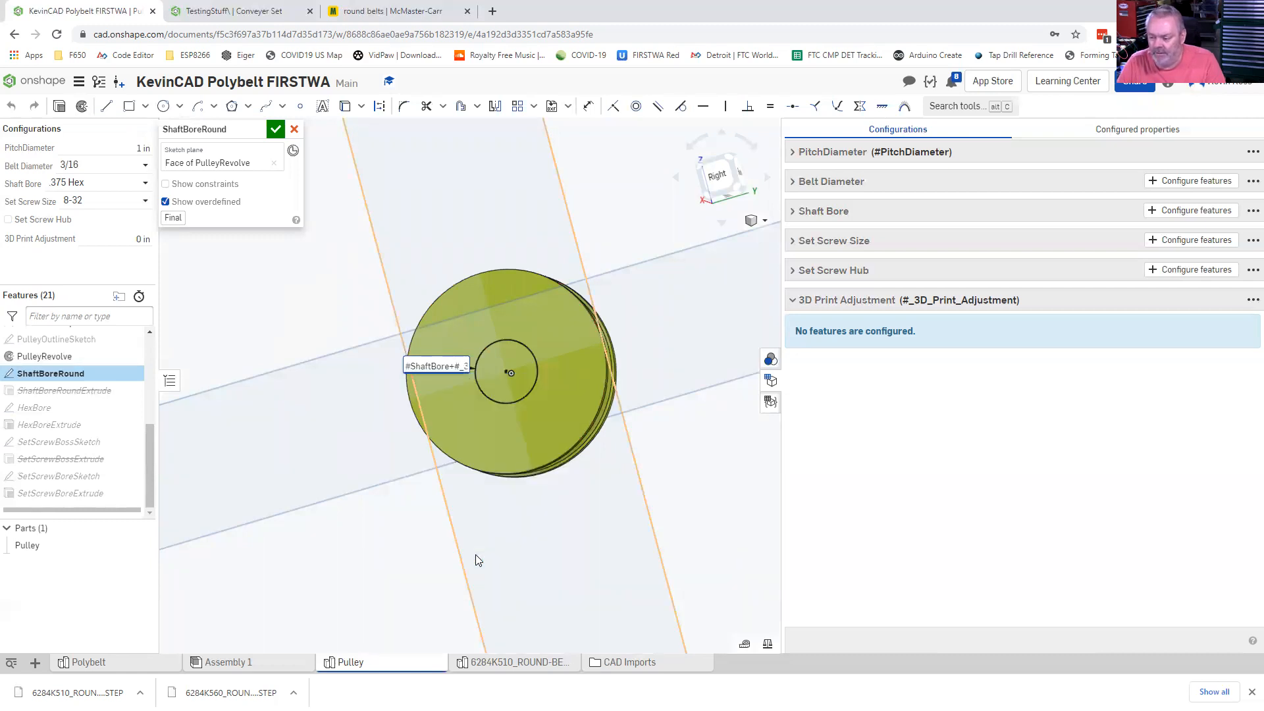
pyautogui.press('Return')
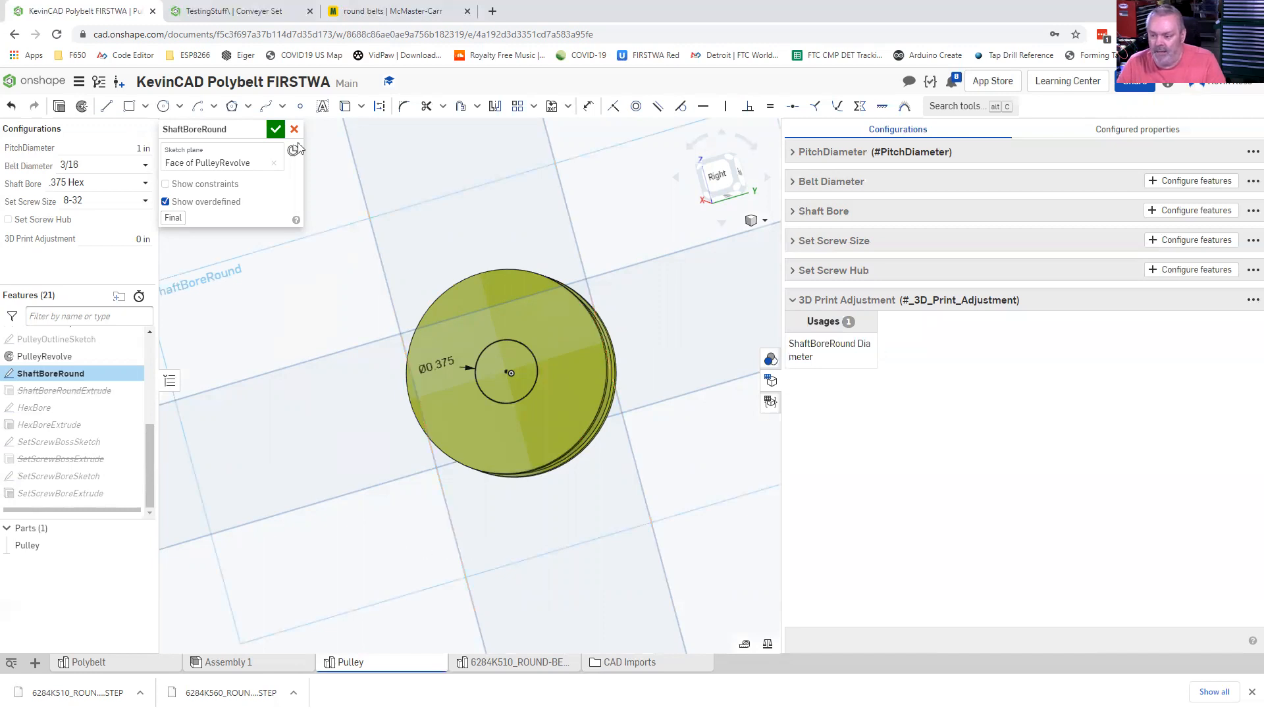
pyautogui.click(277, 131)
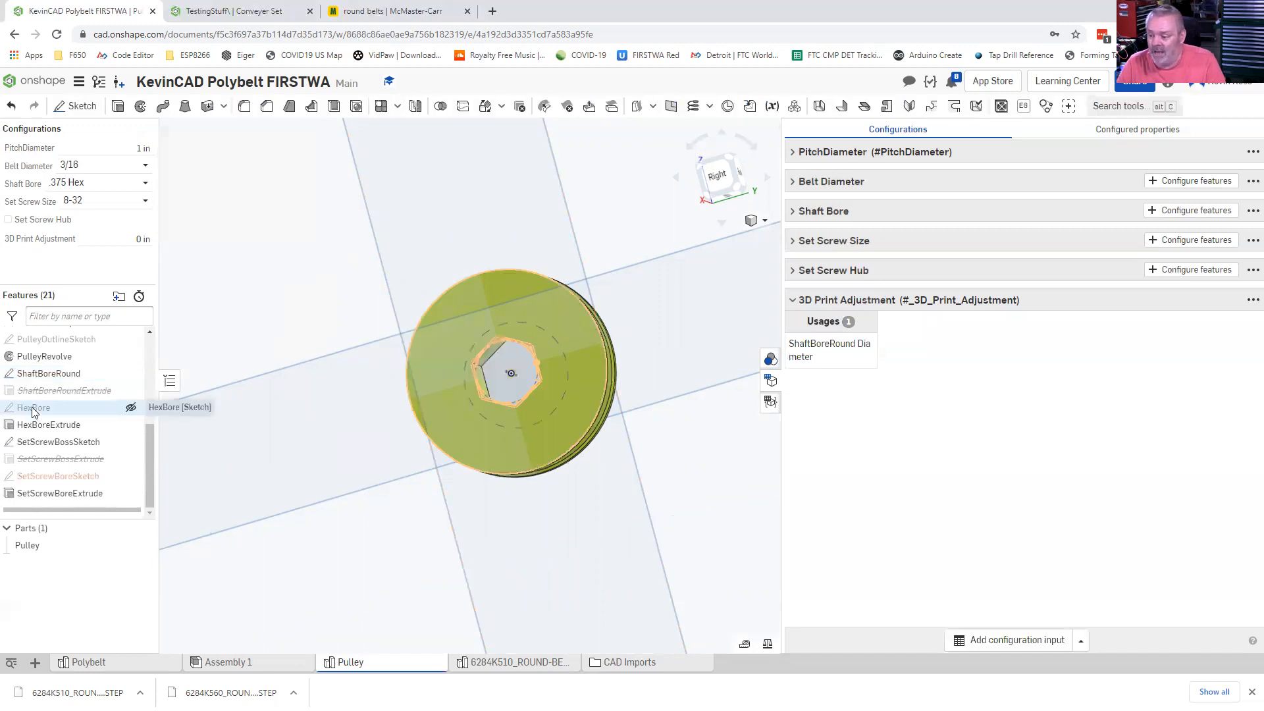
# - Change the HexBore sketch's diameter to #ShaftBore+#_3D_Print_Adjustment and accept the sketch
pyautogui.doubleClick(33, 409)
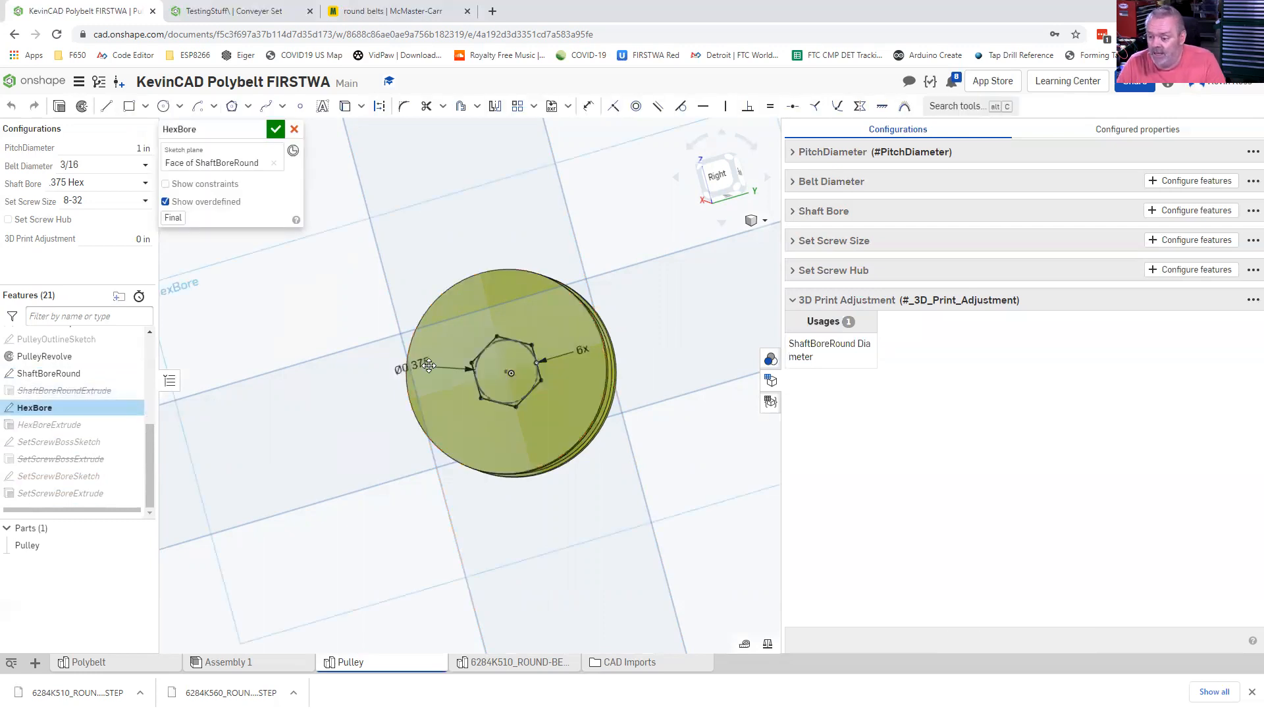
pyautogui.doubleClick(422, 365)
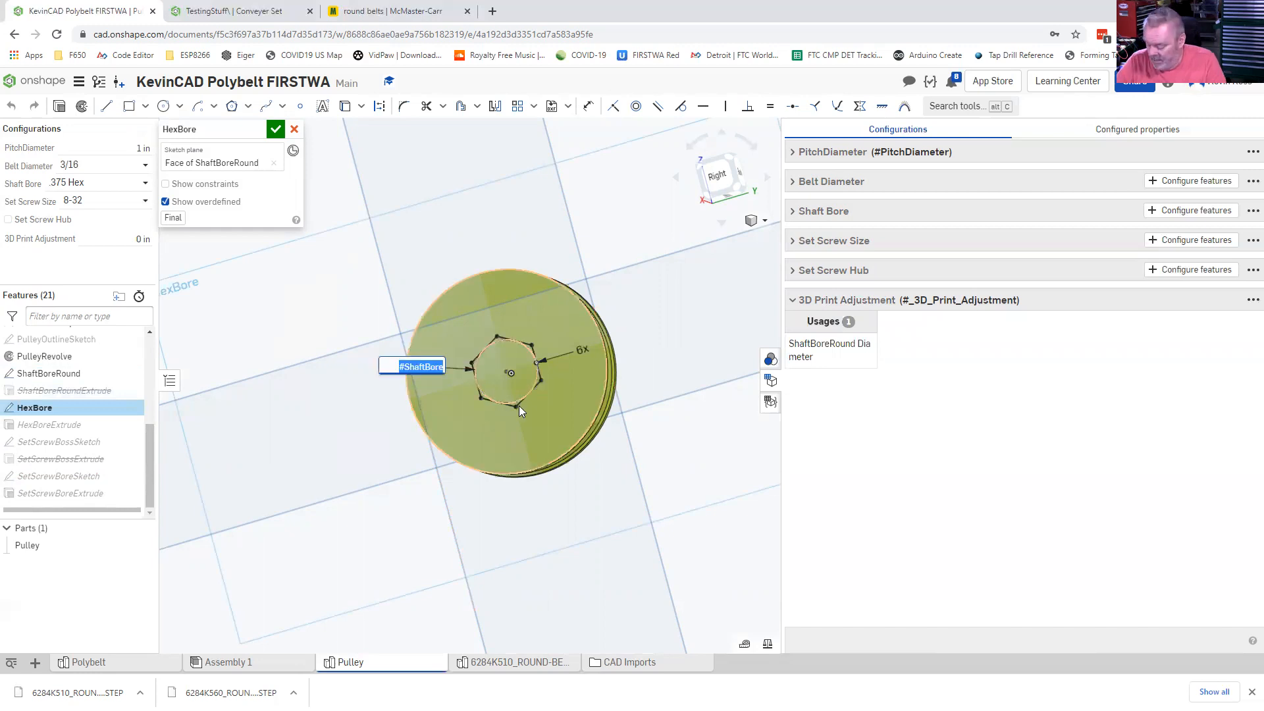
pyautogui.press('End')
pyautogui.write('+#')
pyautogui.click(484, 562)
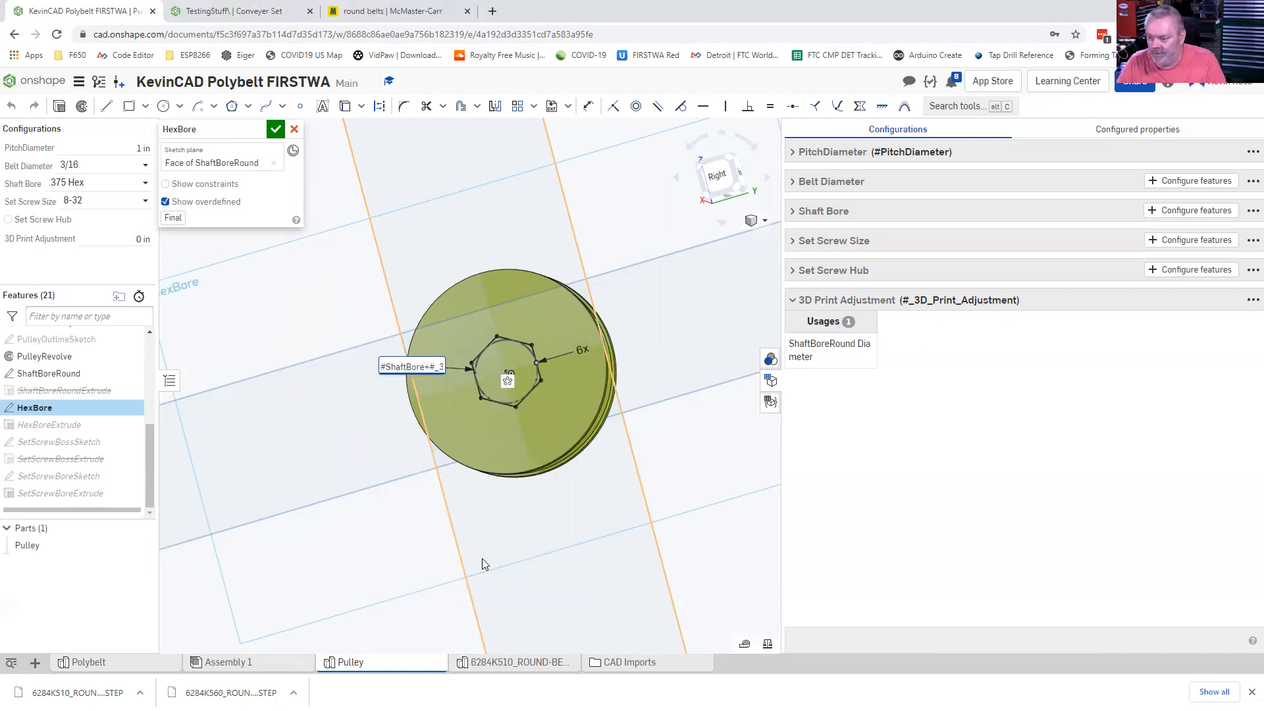
pyautogui.press('Return')
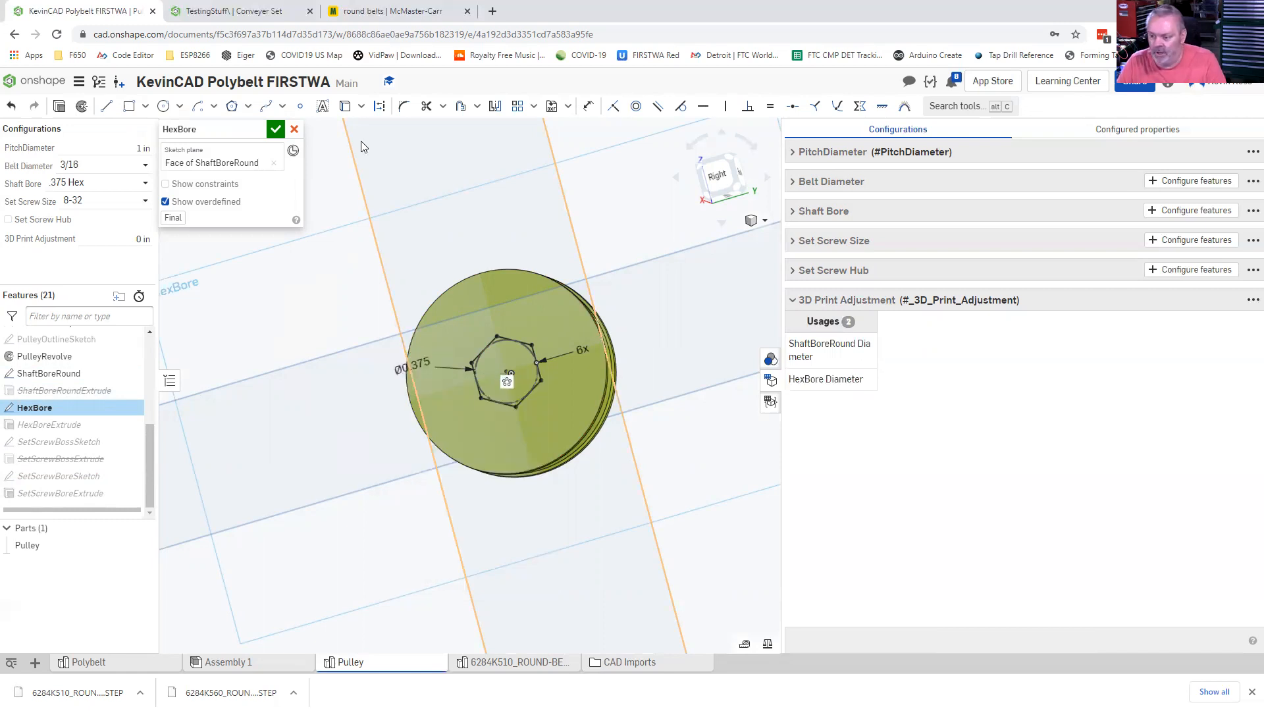
pyautogui.click(275, 130)
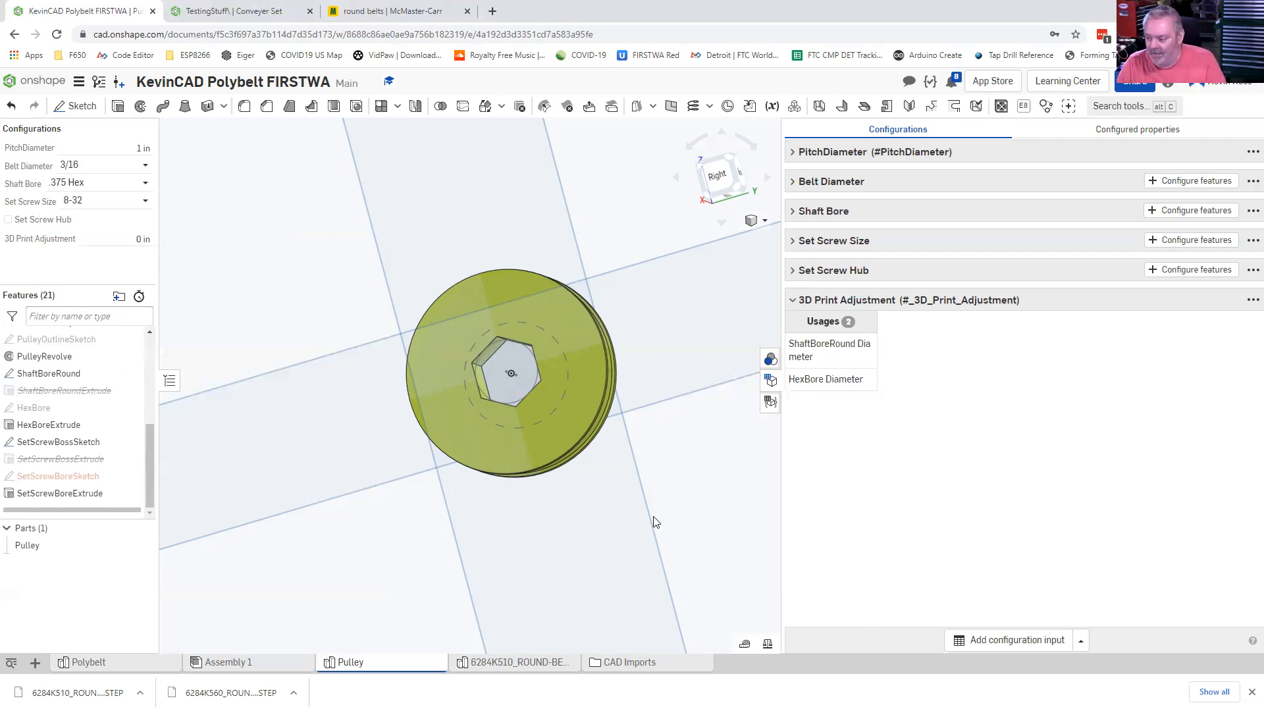
# - Close the pulley's configuration settings and switch to Assembly 1
pyautogui.scroll(-2, 651, 527)
pyautogui.moveTo(623, 555); pyautogui.dragTo(755, 435, button='right')
pyautogui.click(771, 384)
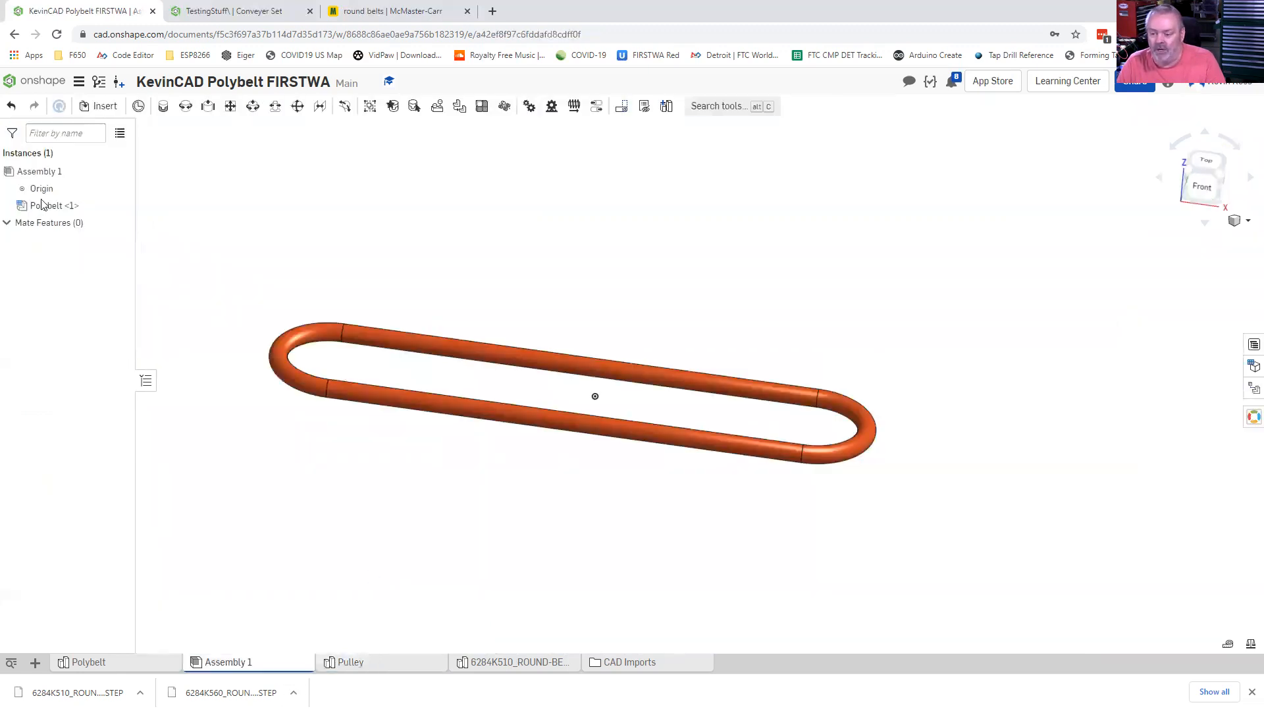
pyautogui.moveTo(43, 206)
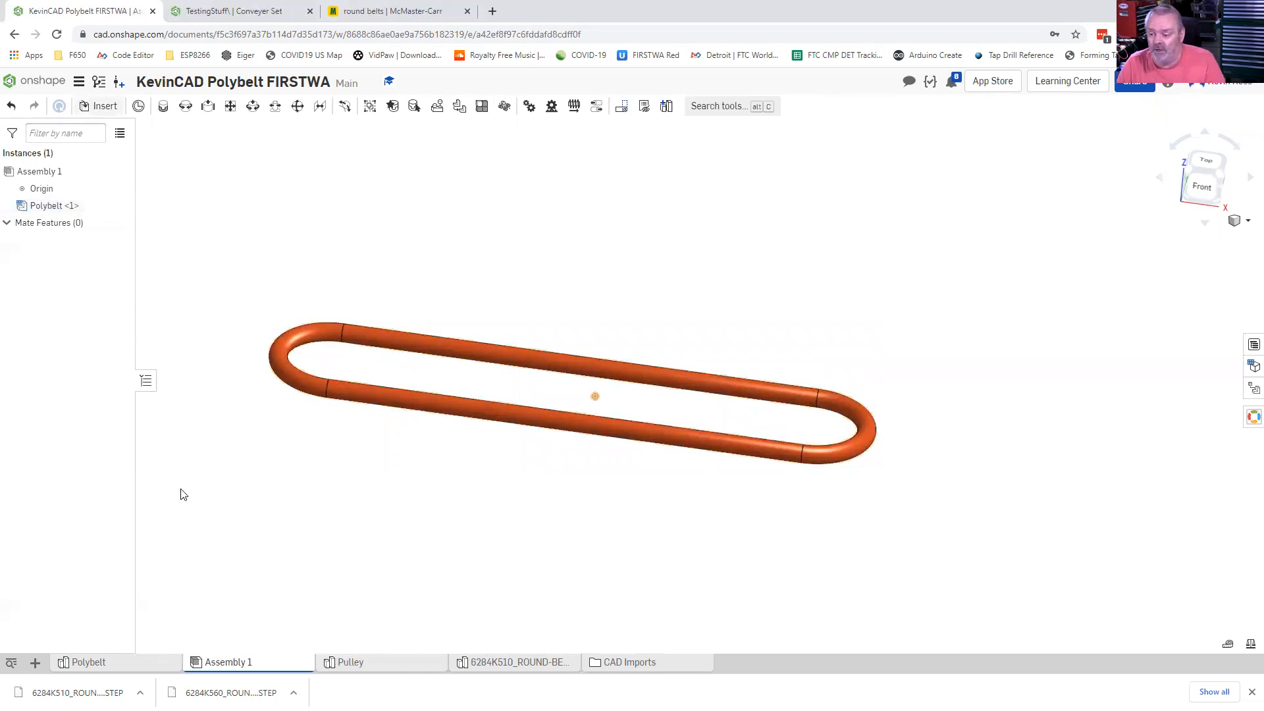
# - Start inserting the Pulley and generate its configuration with 3/16 belt diameter, .375 Hex shaft bore and 8-32 set screw
pyautogui.press('i')
pyautogui.click(166, 388)
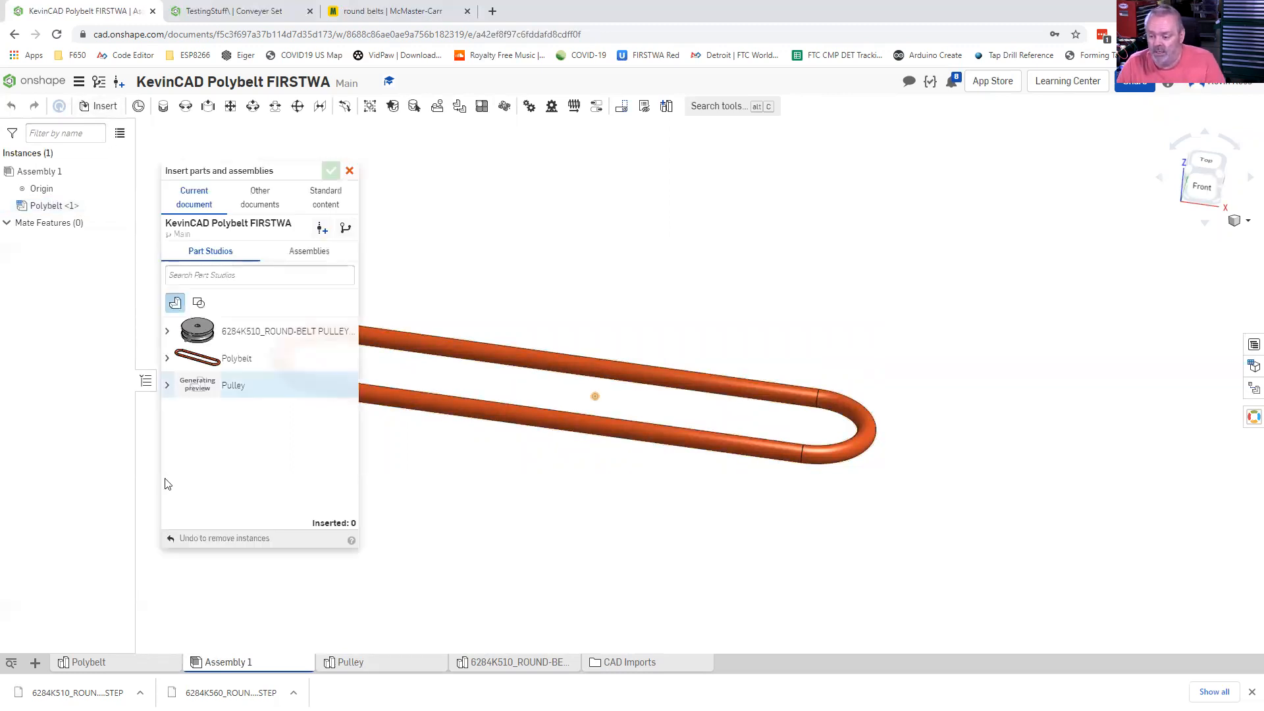
pyautogui.click(308, 425)
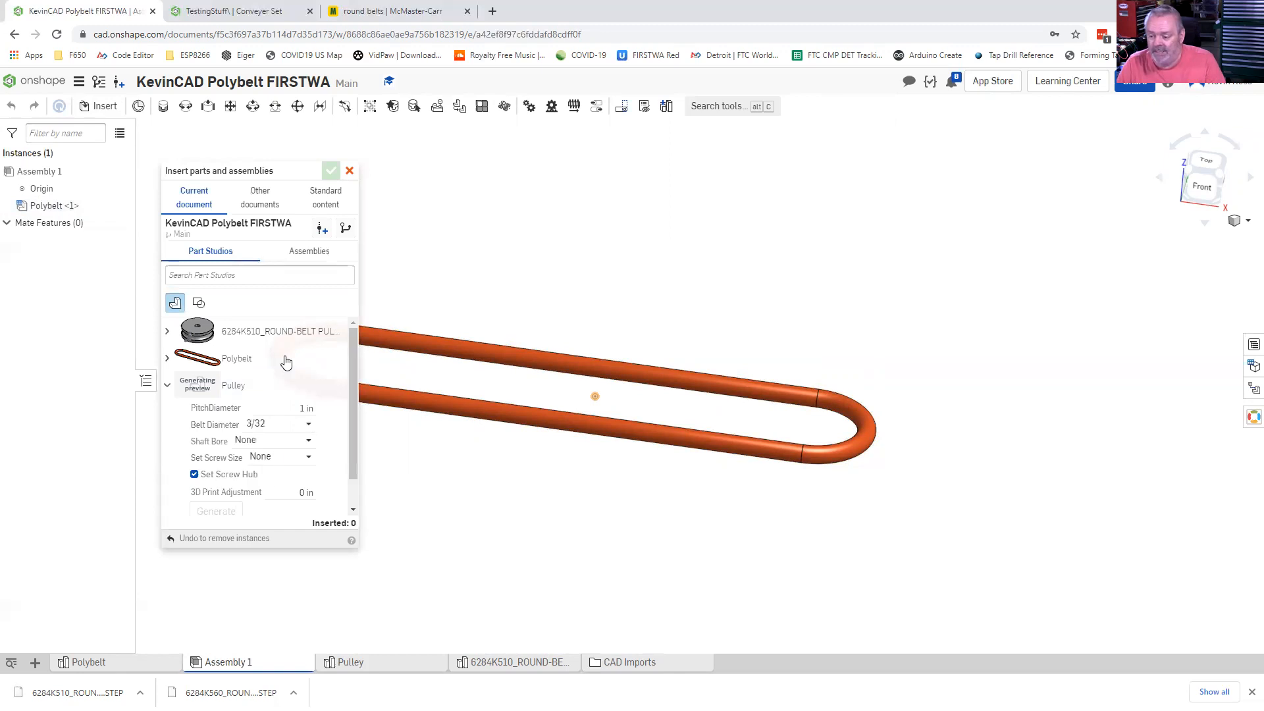
pyautogui.click(275, 331)
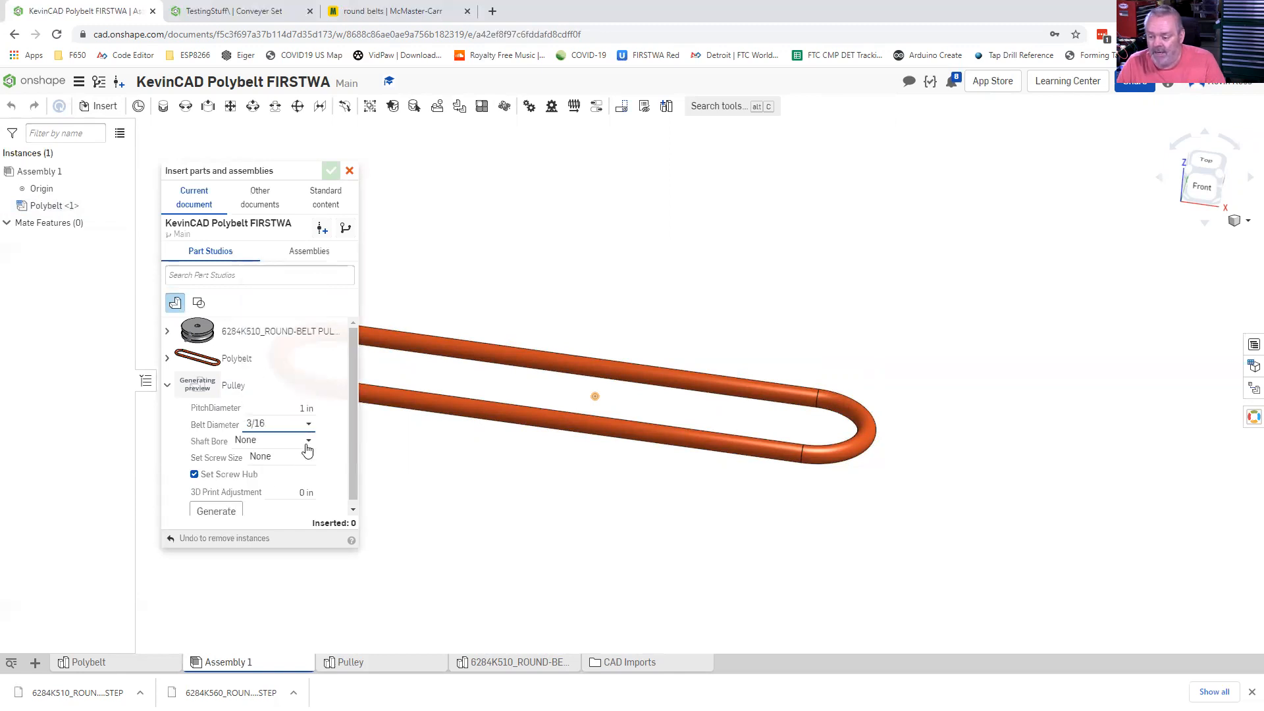
pyautogui.click(307, 440)
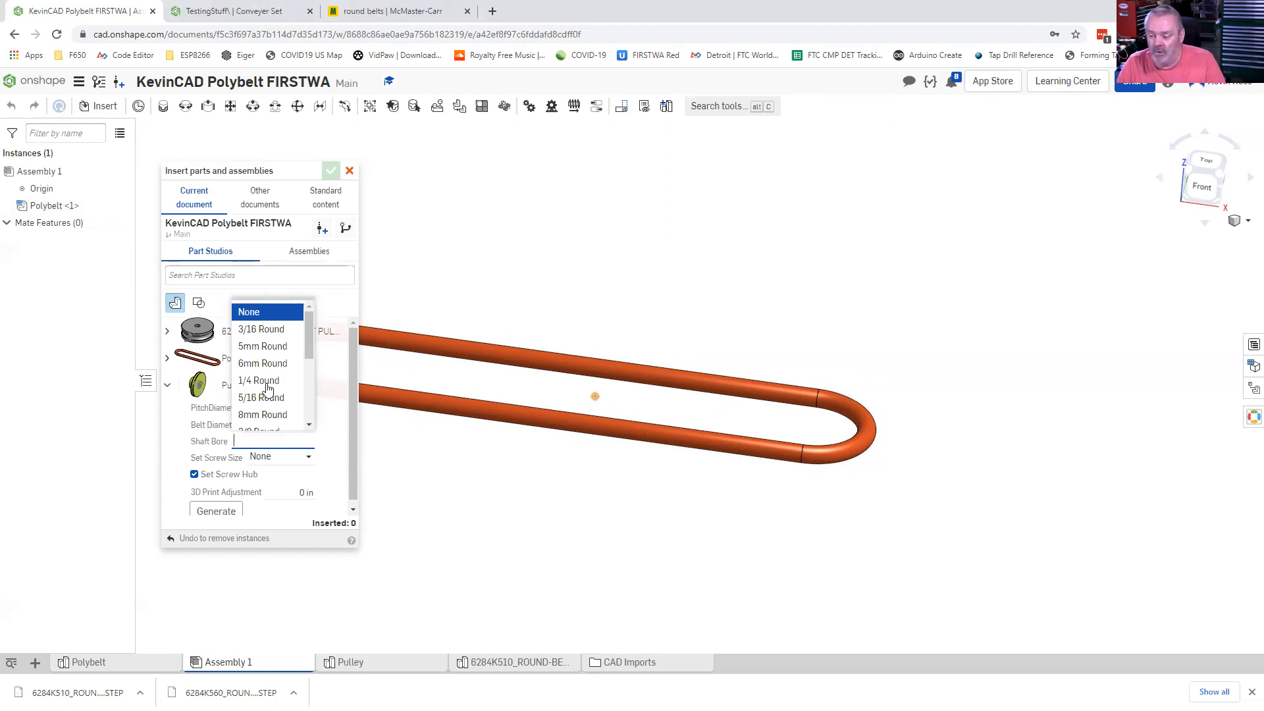
pyautogui.scroll(-3, 277, 408)
pyautogui.click(277, 408)
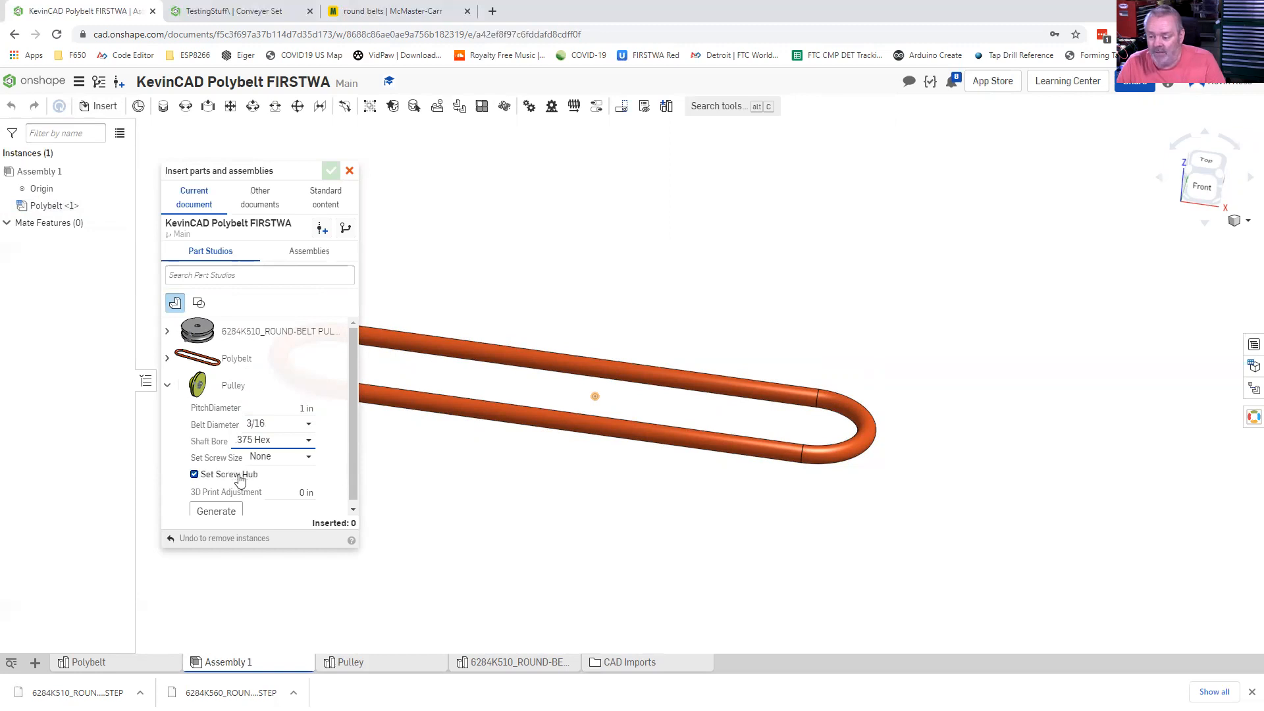
pyautogui.click(275, 384)
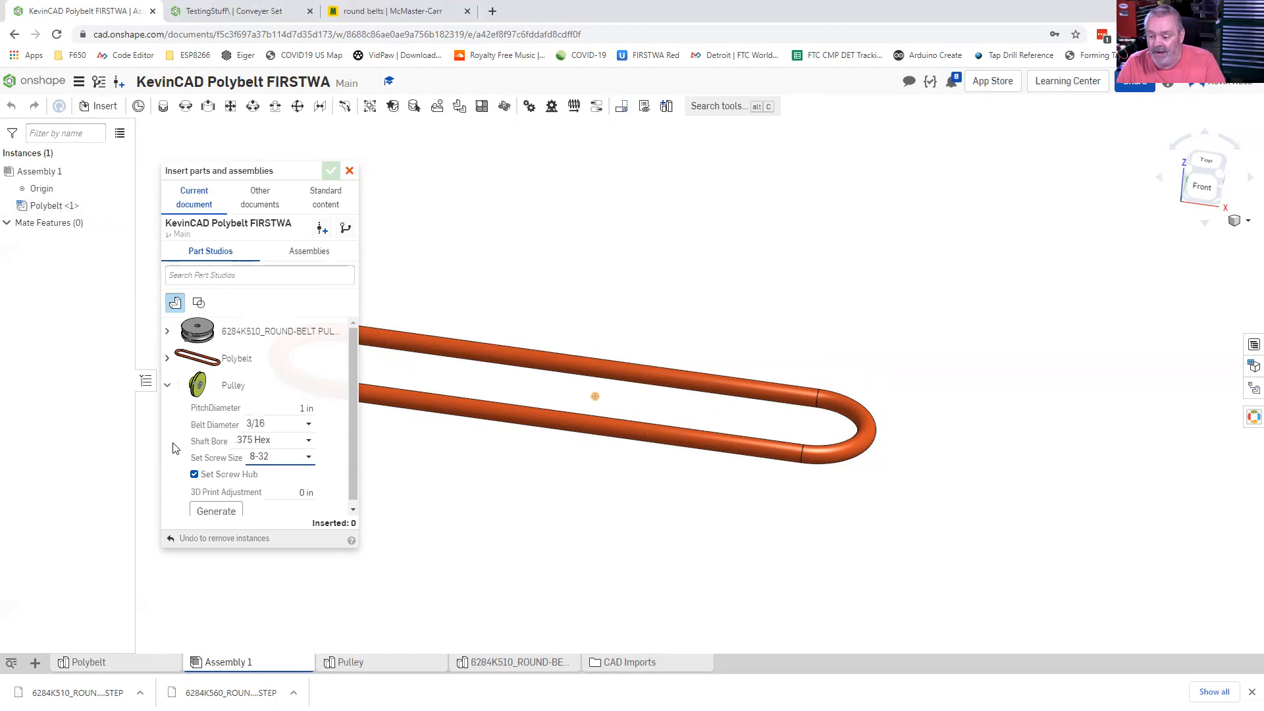
pyautogui.scroll(-1, 212, 517)
pyautogui.click(213, 505)
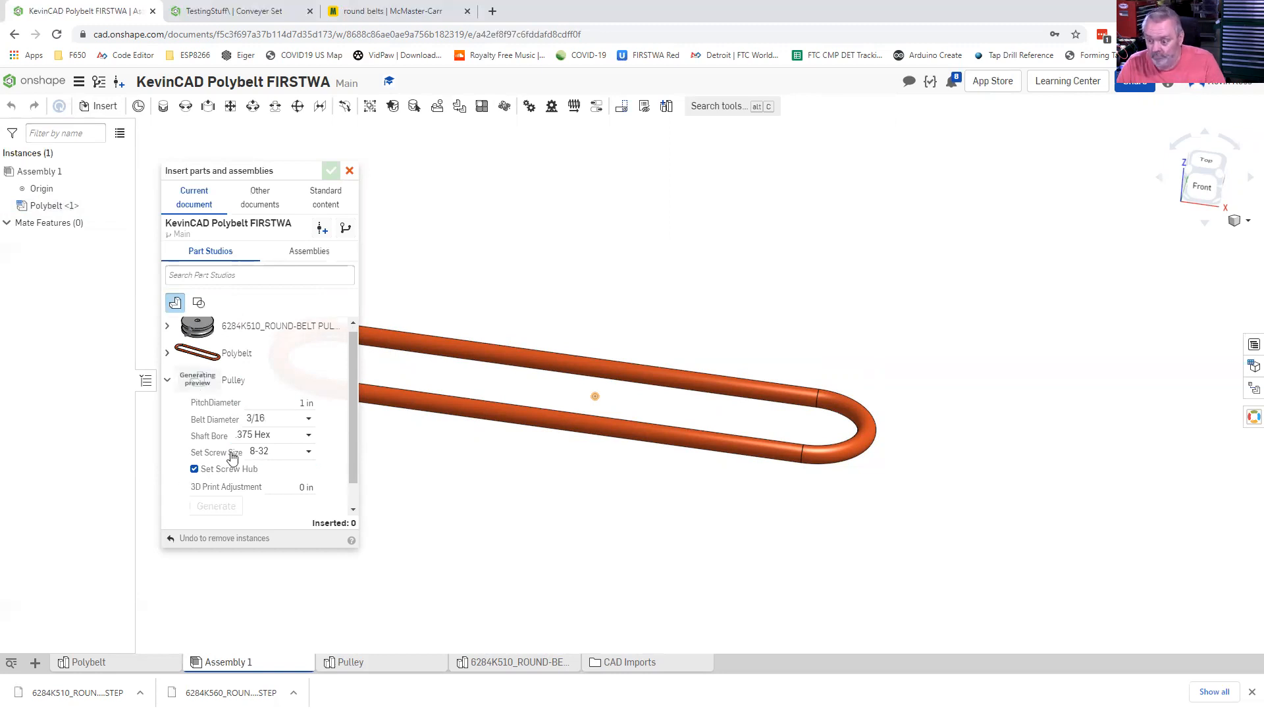
# - Insert two instances of the generated pulley, place them above the belt and finish inserting
pyautogui.click(249, 504)
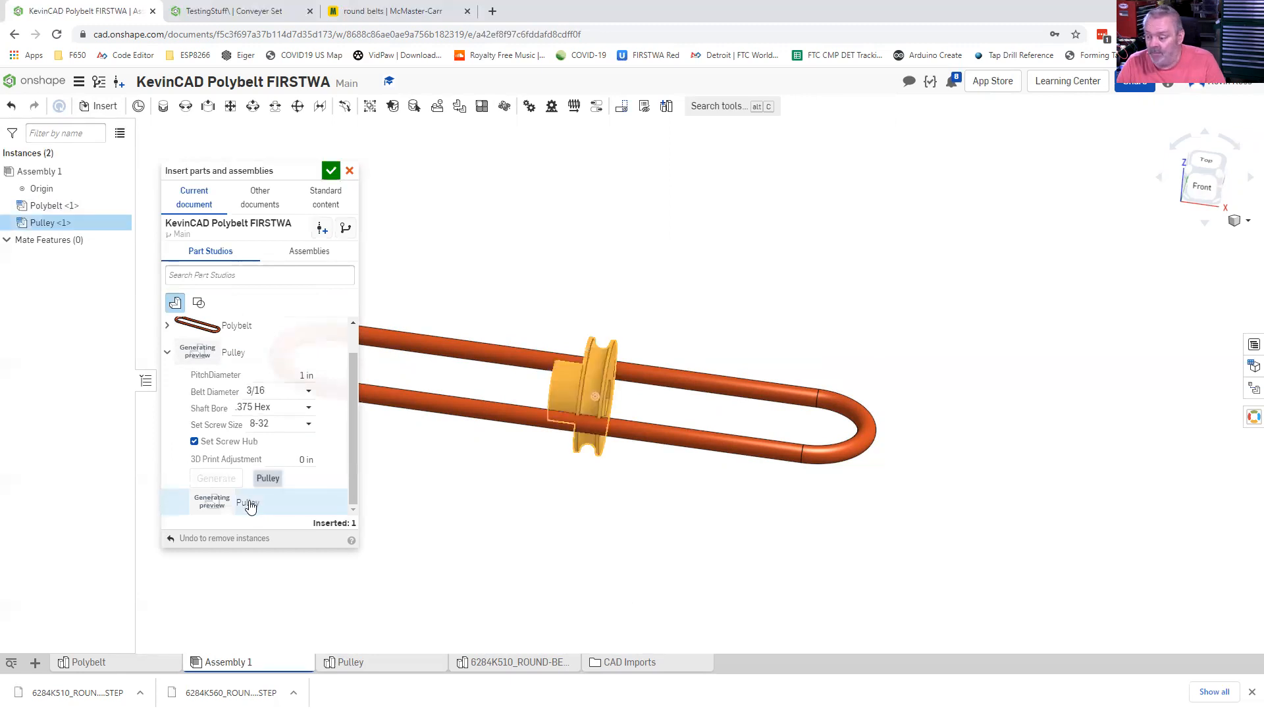
pyautogui.click(249, 504)
pyautogui.click(477, 487)
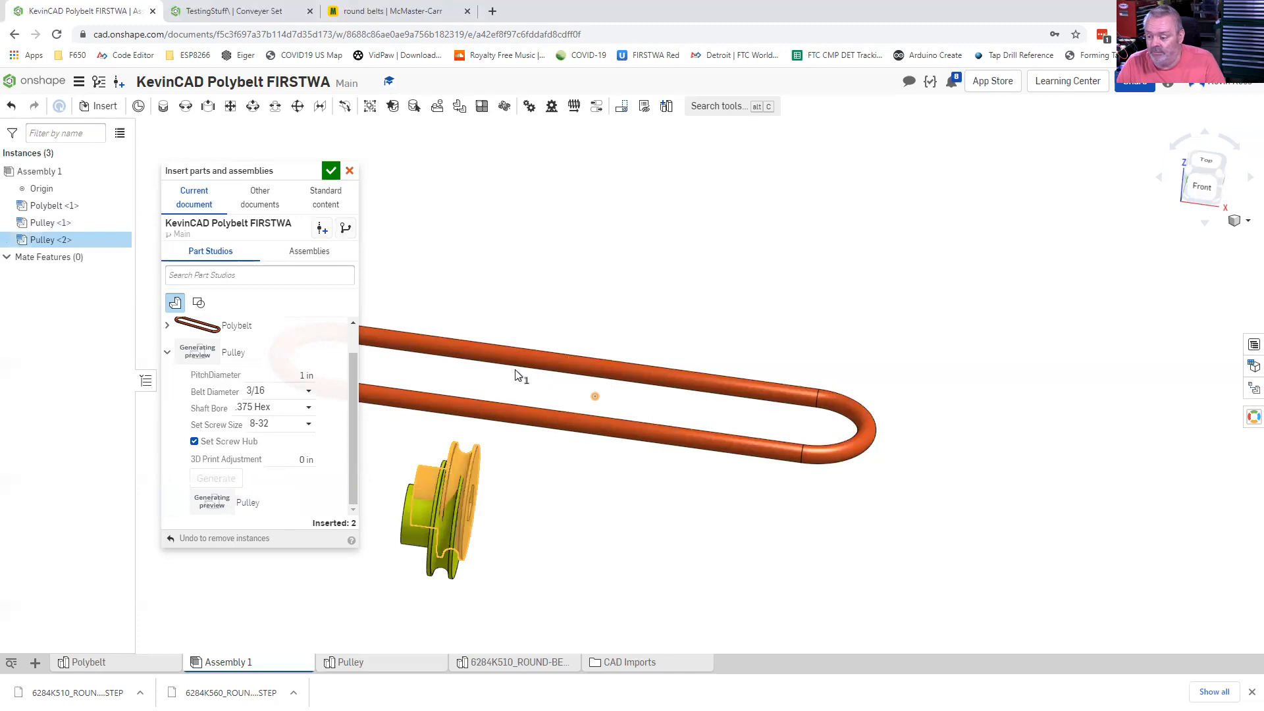
pyautogui.click(518, 271)
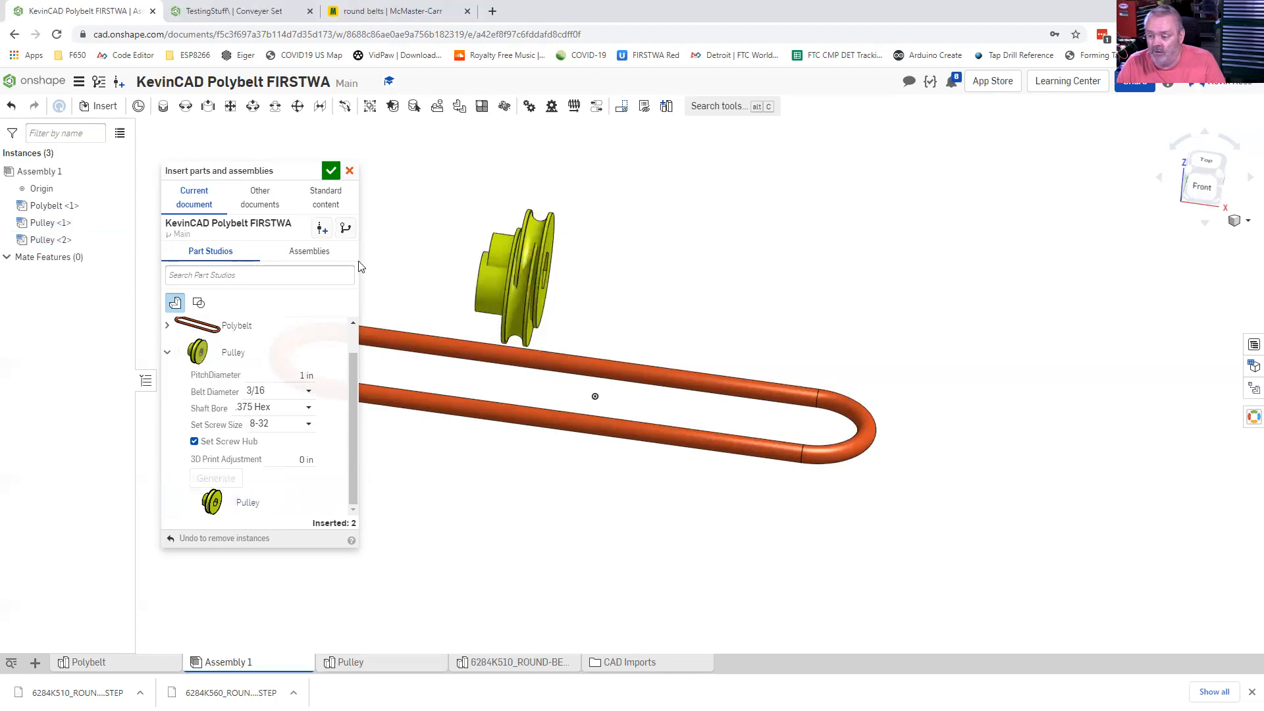
pyautogui.press('Escape')
# - Move one pulley away from the other along the belt and check both from the hub side
pyautogui.moveTo(540, 226); pyautogui.dragTo(678, 264)
pyautogui.moveTo(742, 369); pyautogui.dragTo(725, 369, button='right')
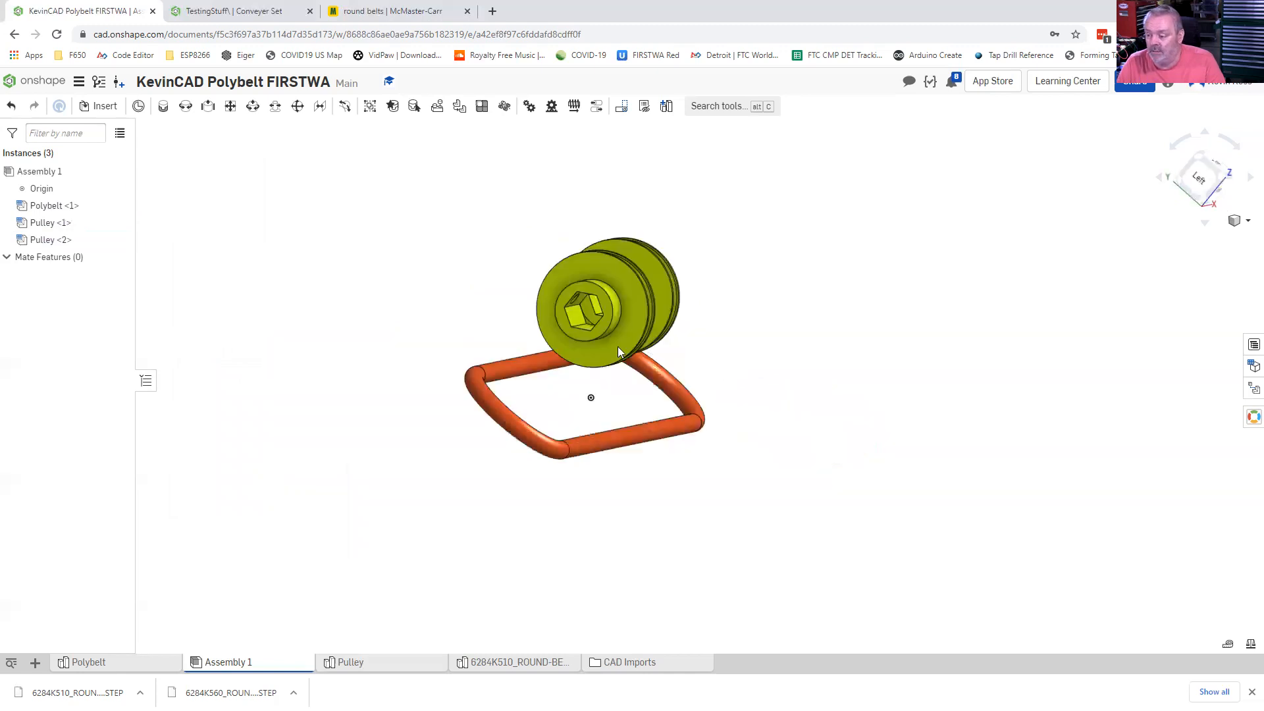
pyautogui.moveTo(575, 345); pyautogui.dragTo(627, 377, button='right')
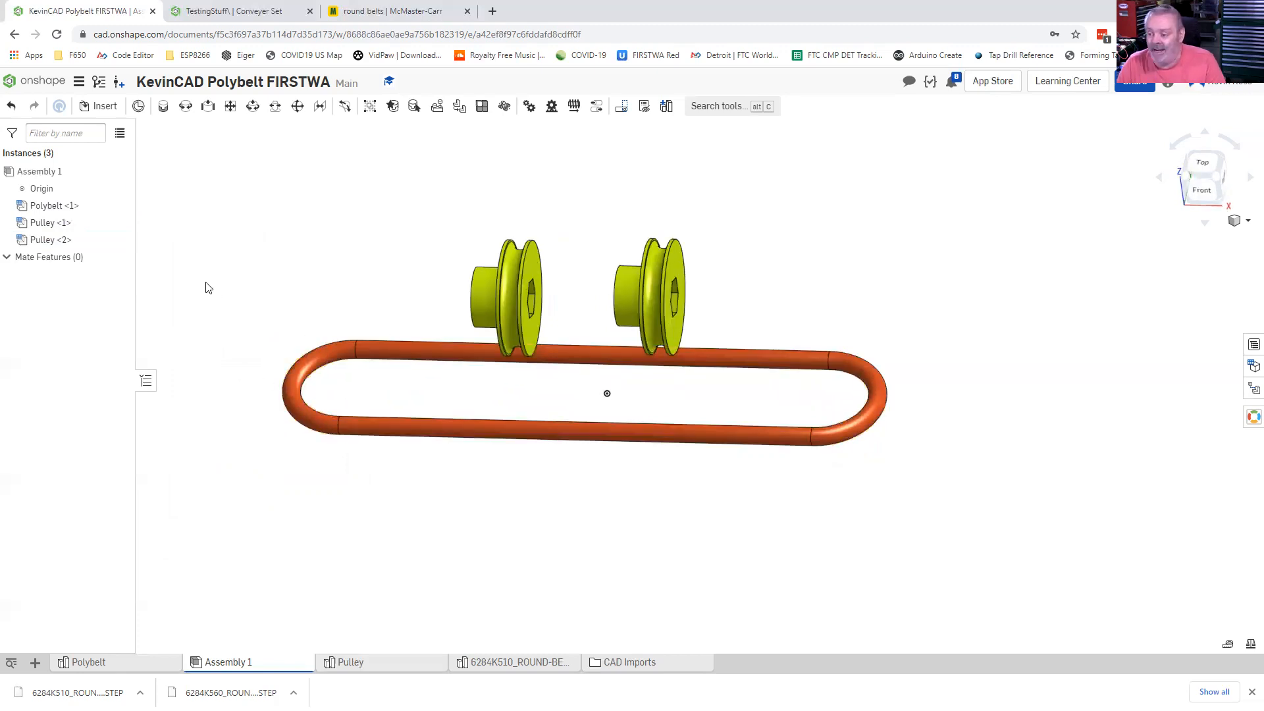
# - Add a ball mate joining the curved end of the polybelt to the belt groove of Pulley <1>
pyautogui.click(297, 108)
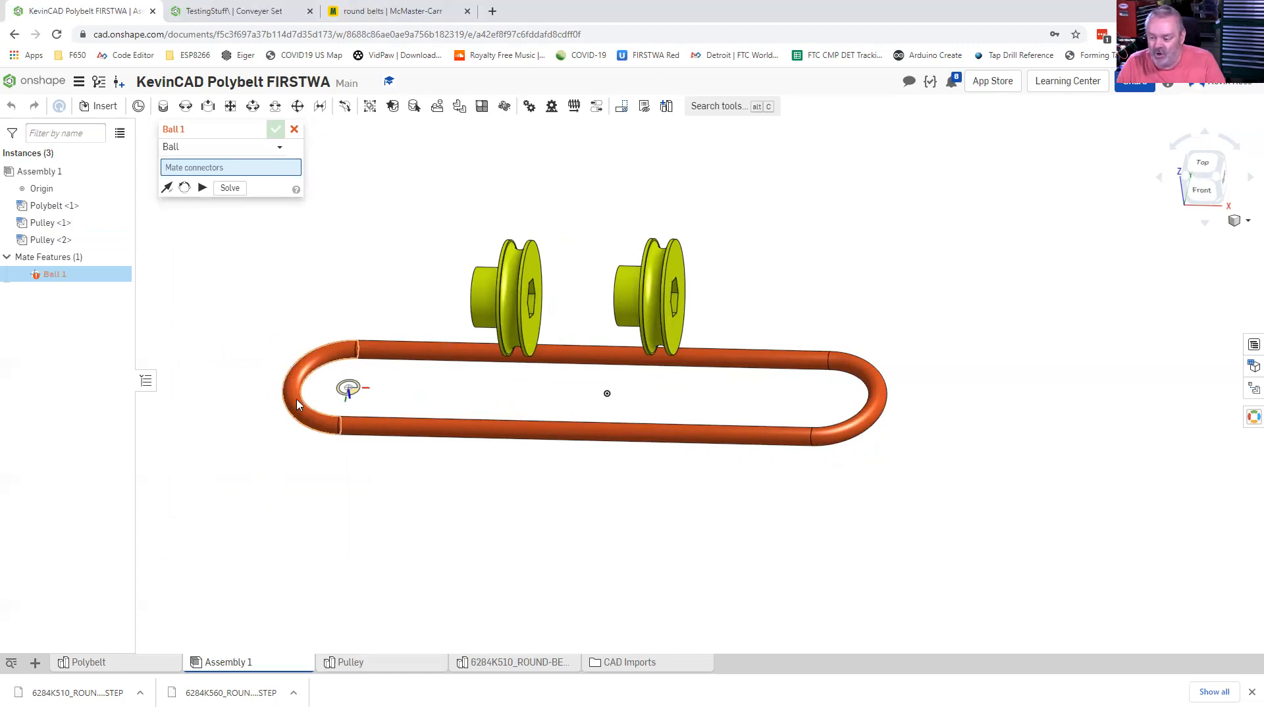
pyautogui.click(310, 422)
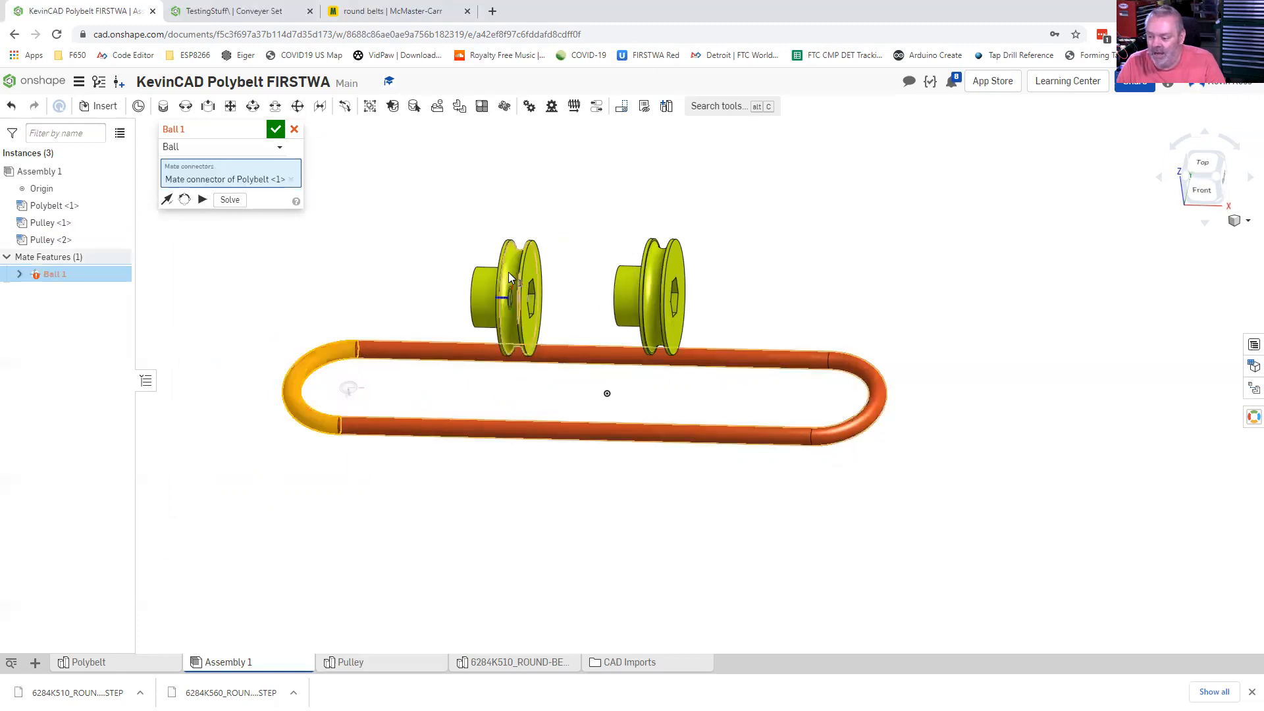
pyautogui.scroll(2, 508, 276)
pyautogui.scroll(2, 509, 277)
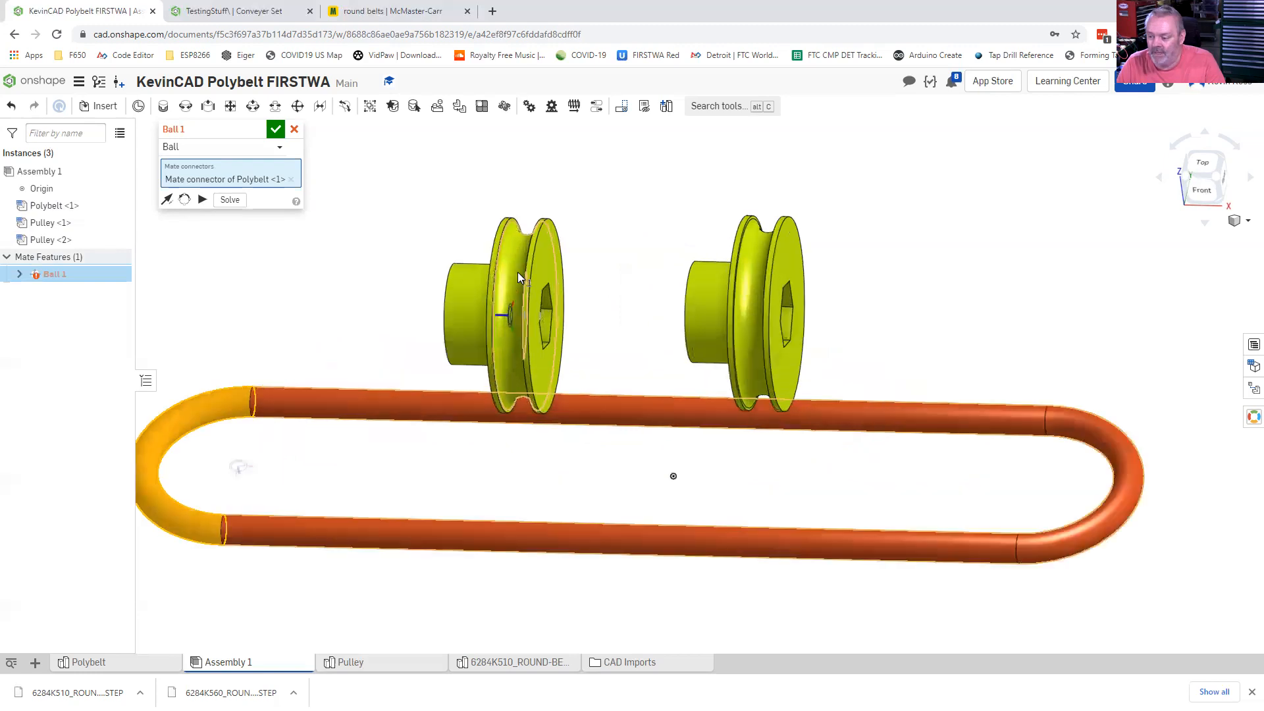
pyautogui.moveTo(518, 272); pyautogui.dragTo(516, 272, button='right')
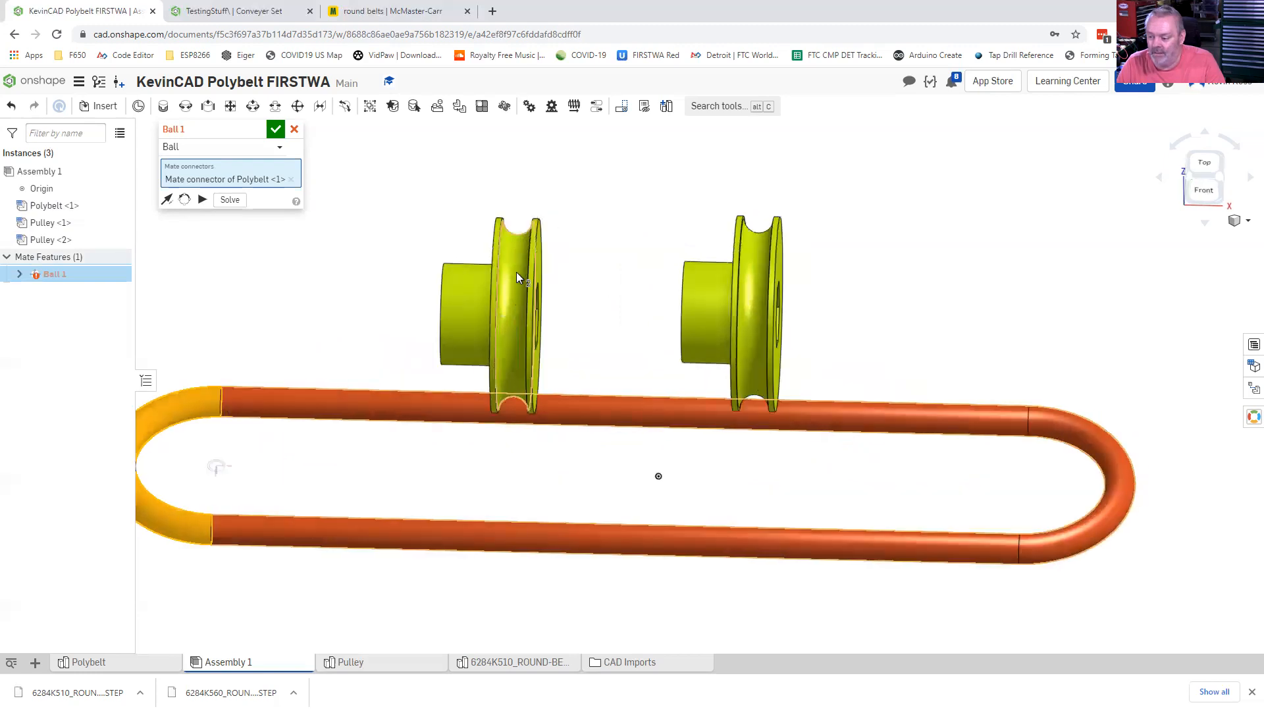
pyautogui.click(511, 408)
pyautogui.moveTo(613, 369); pyautogui.dragTo(678, 304, button='right')
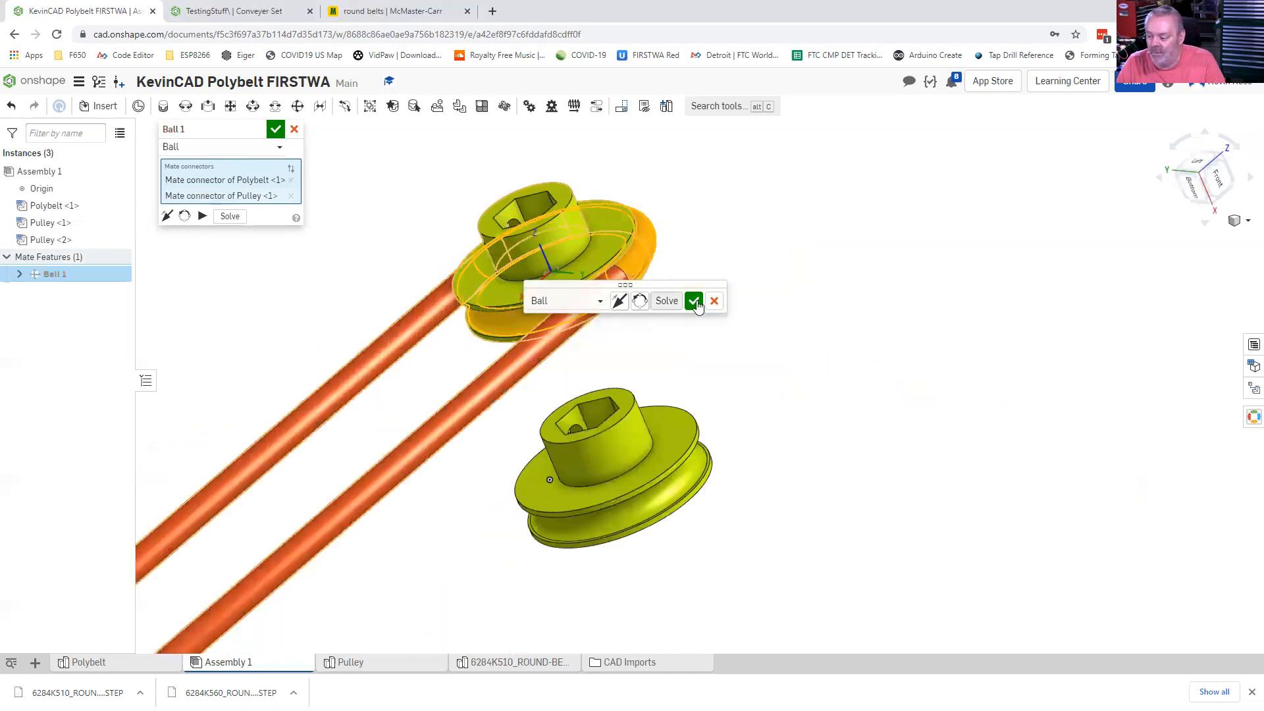
pyautogui.click(694, 300)
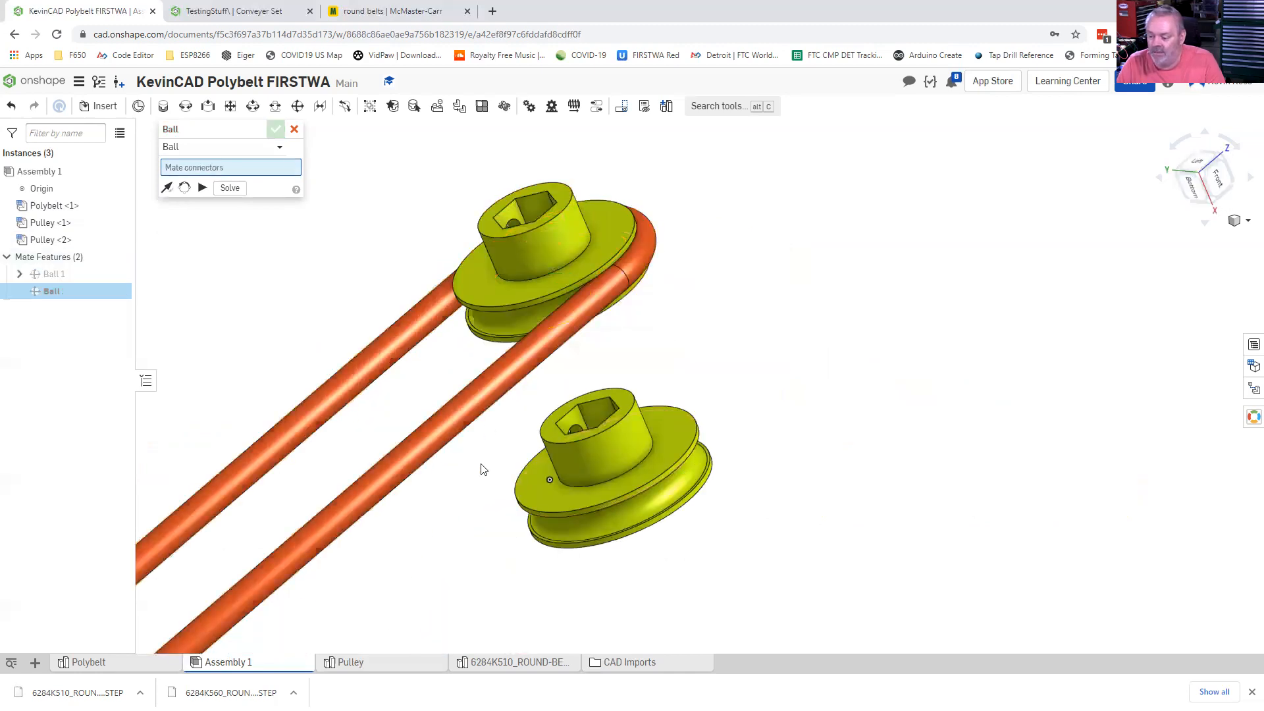
# - Add a ball mate joining the polybelt's free curved end to the belt groove of Pulley <2>
pyautogui.scroll(-3, 269, 580)
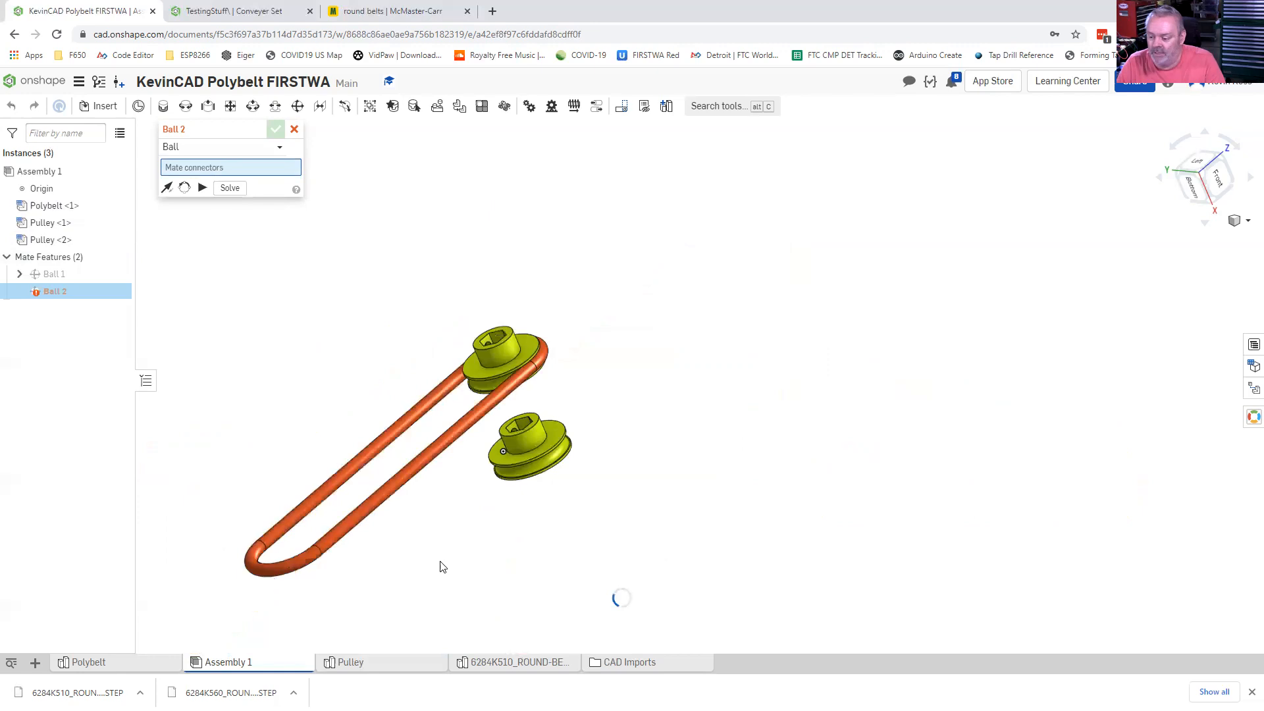
pyautogui.click(546, 466)
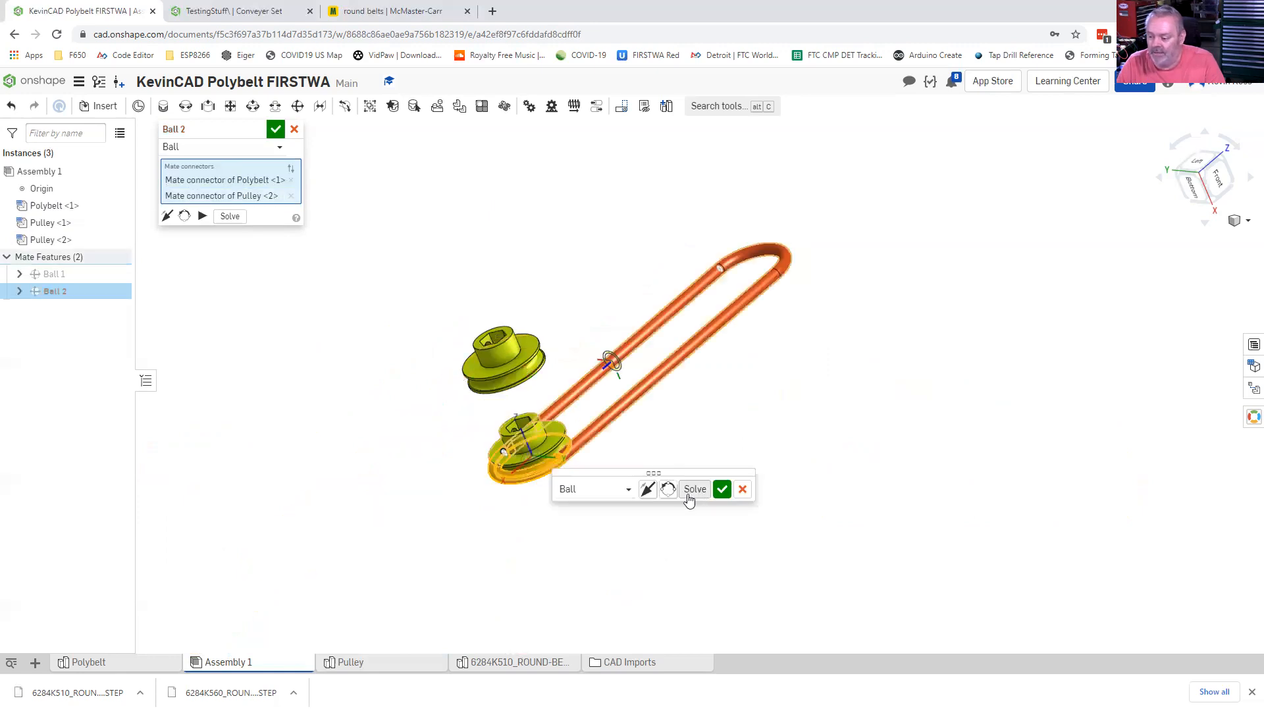
pyautogui.click(689, 497)
pyautogui.click(723, 489)
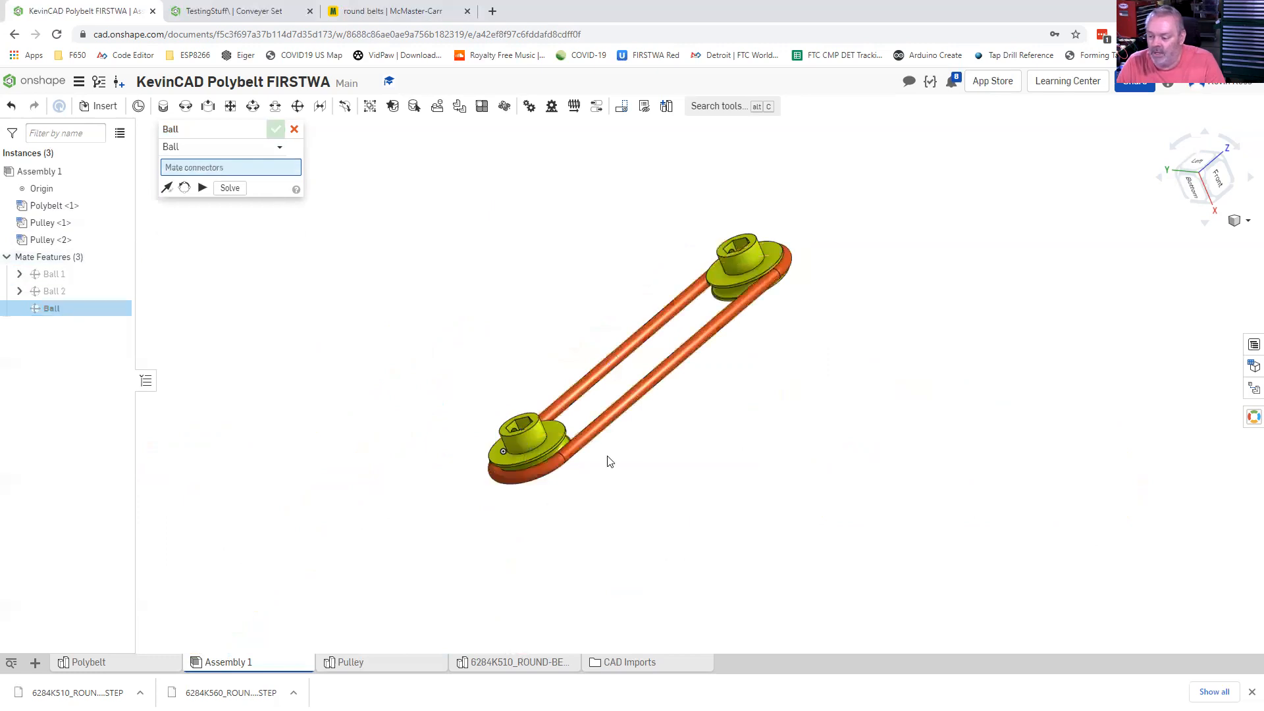
pyautogui.press('Up')
pyautogui.press('Up')
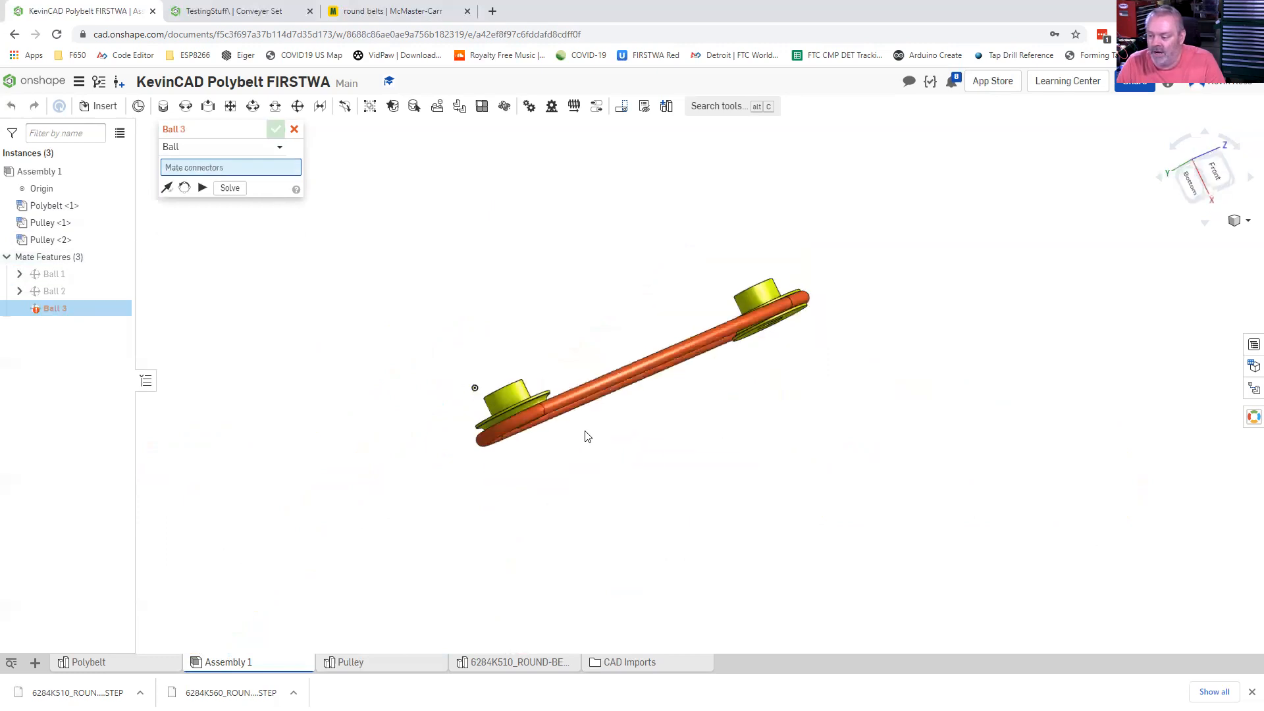
pyautogui.moveTo(585, 432); pyautogui.dragTo(549, 388, button='right')
pyautogui.moveTo(443, 405); pyautogui.dragTo(431, 410, button='right')
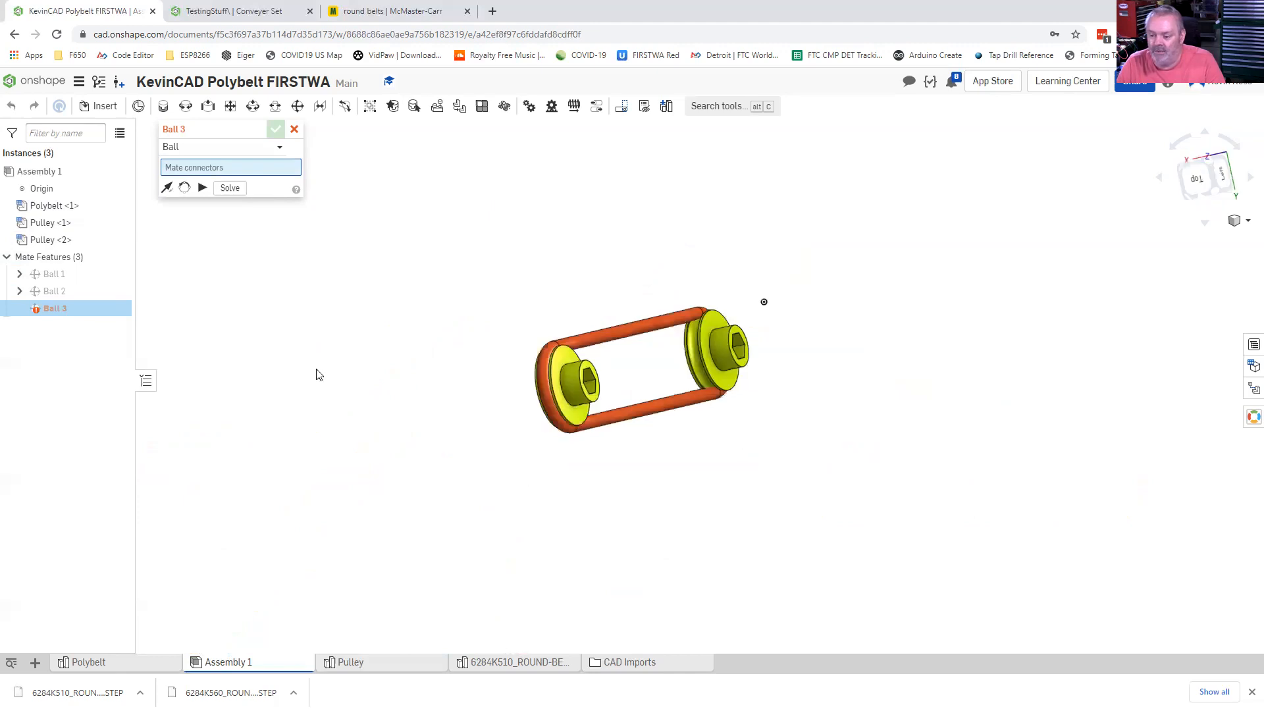
pyautogui.press('Up')
pyautogui.press('Escape')
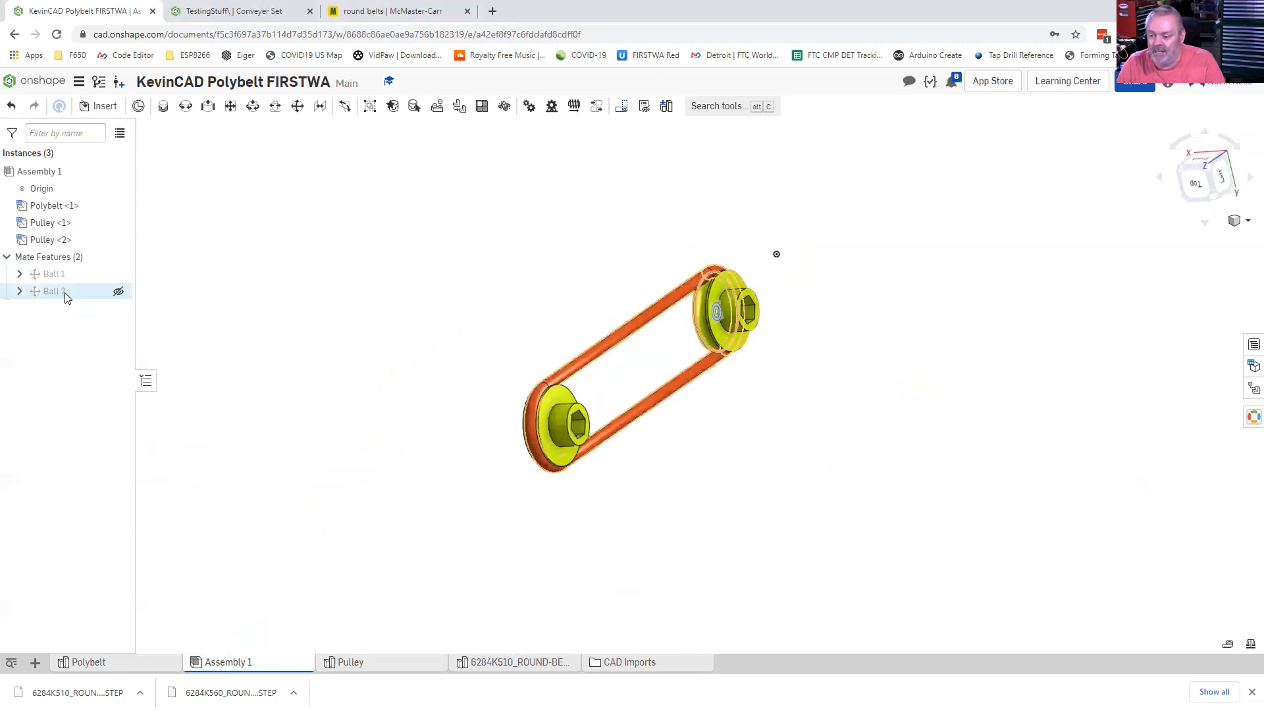
pyautogui.click(65, 293)
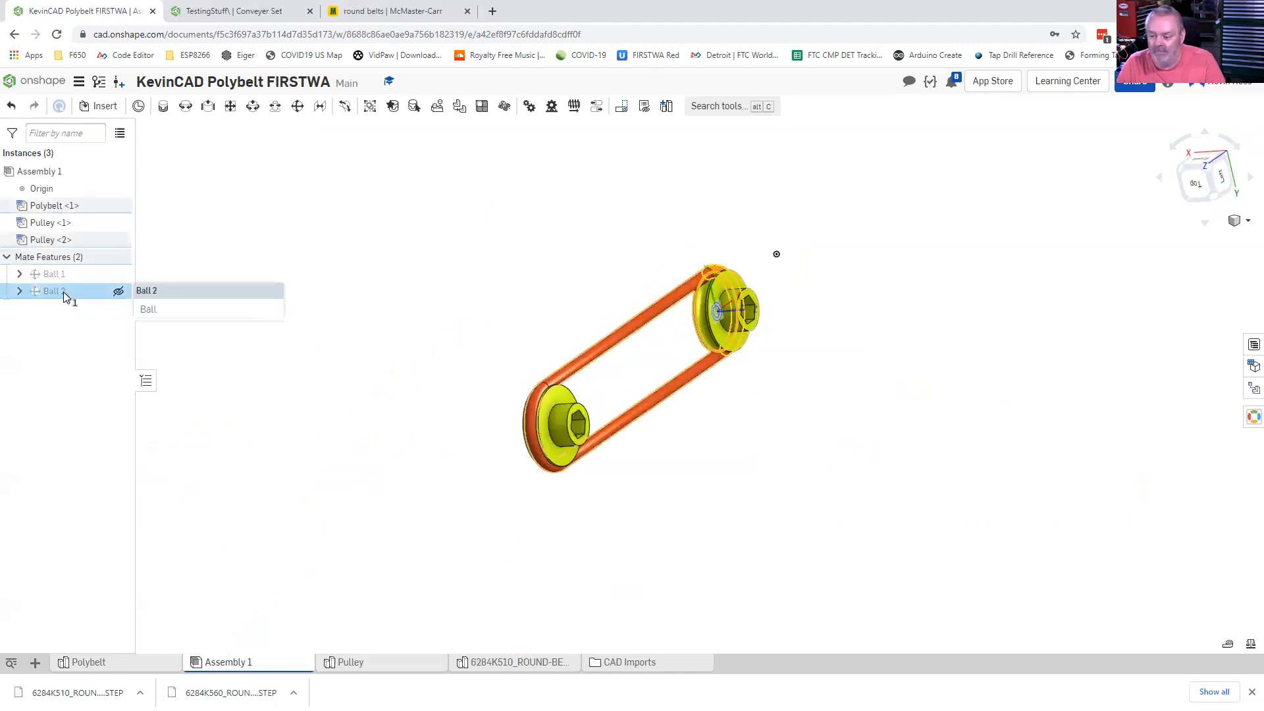
pyautogui.doubleClick(64, 293)
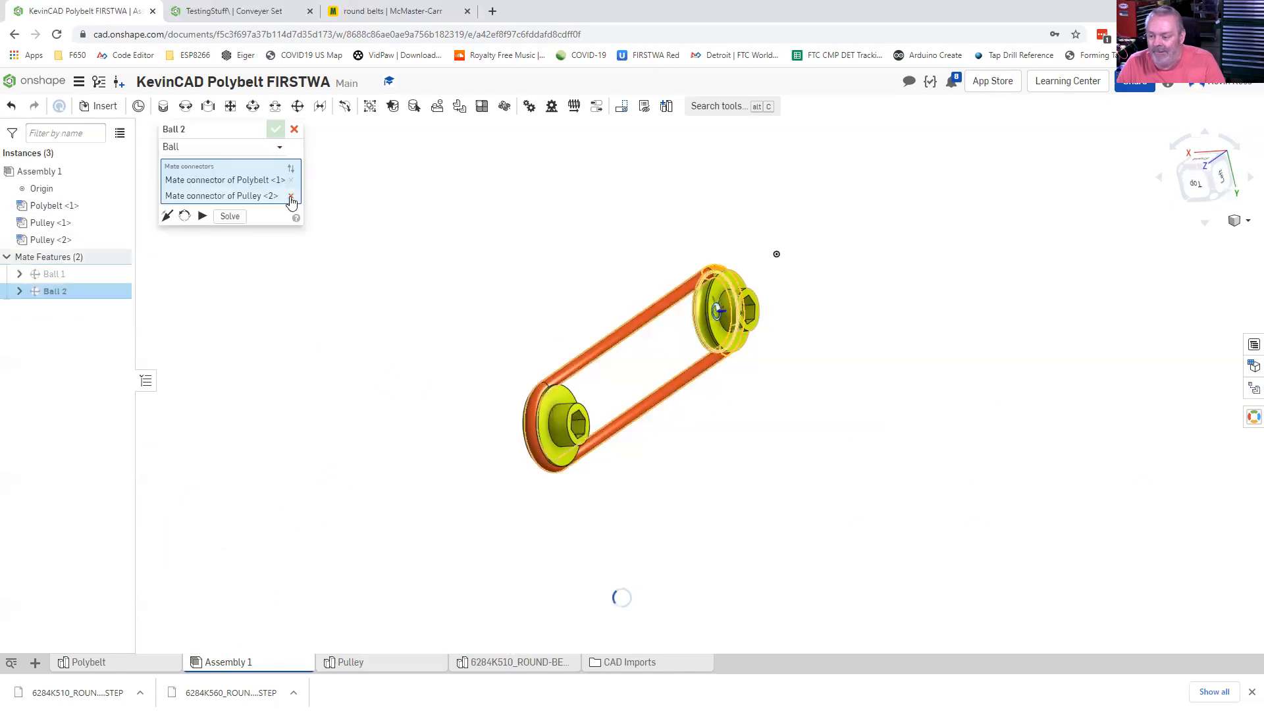
pyautogui.click(292, 197)
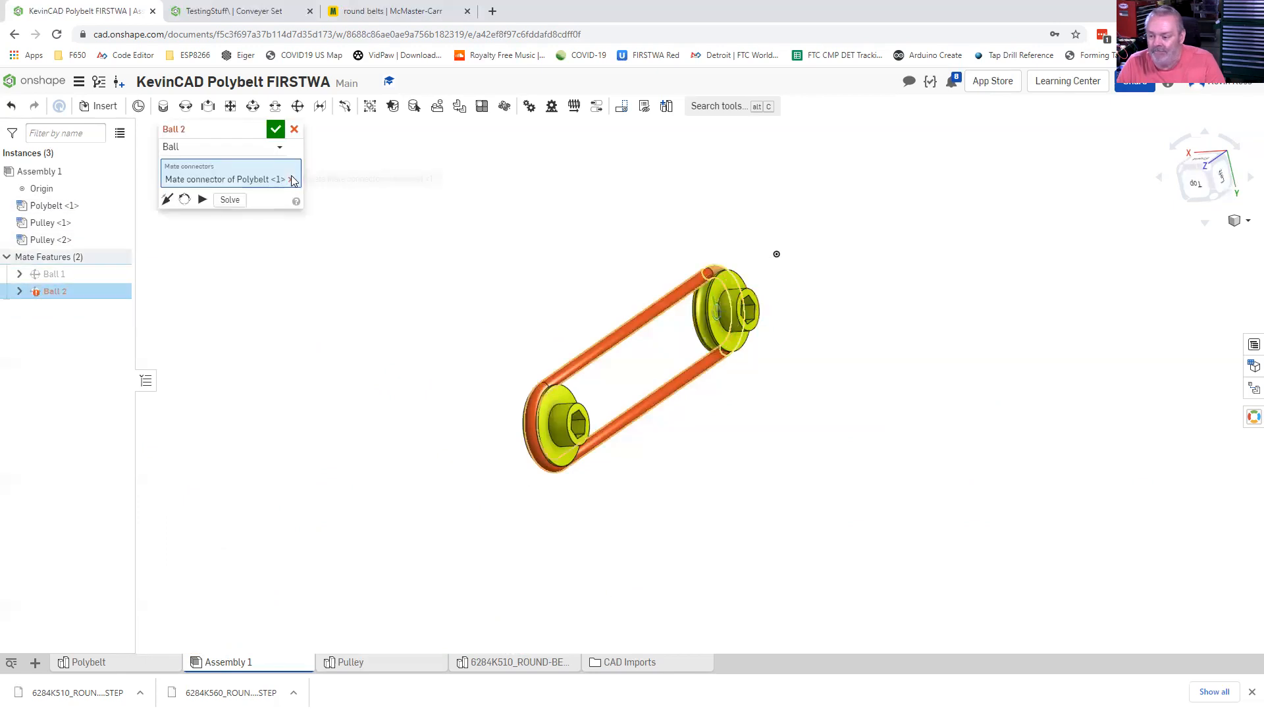
pyautogui.click(292, 180)
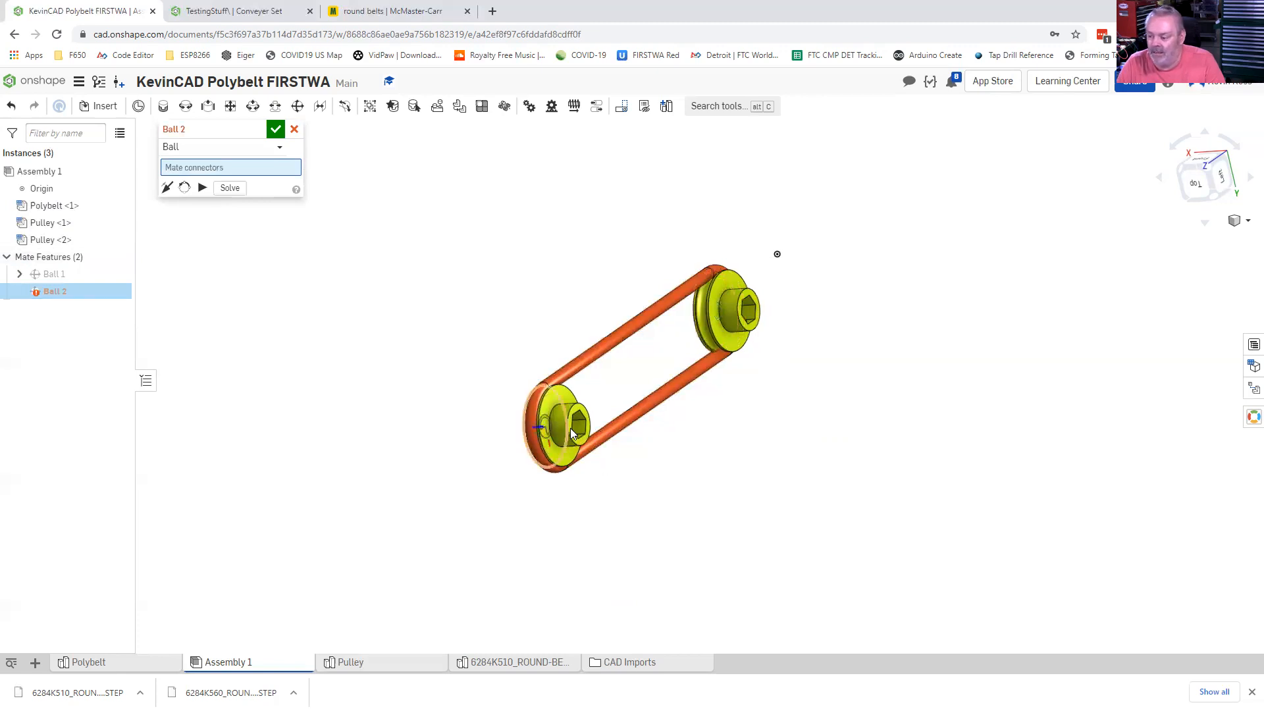
pyautogui.click(294, 129)
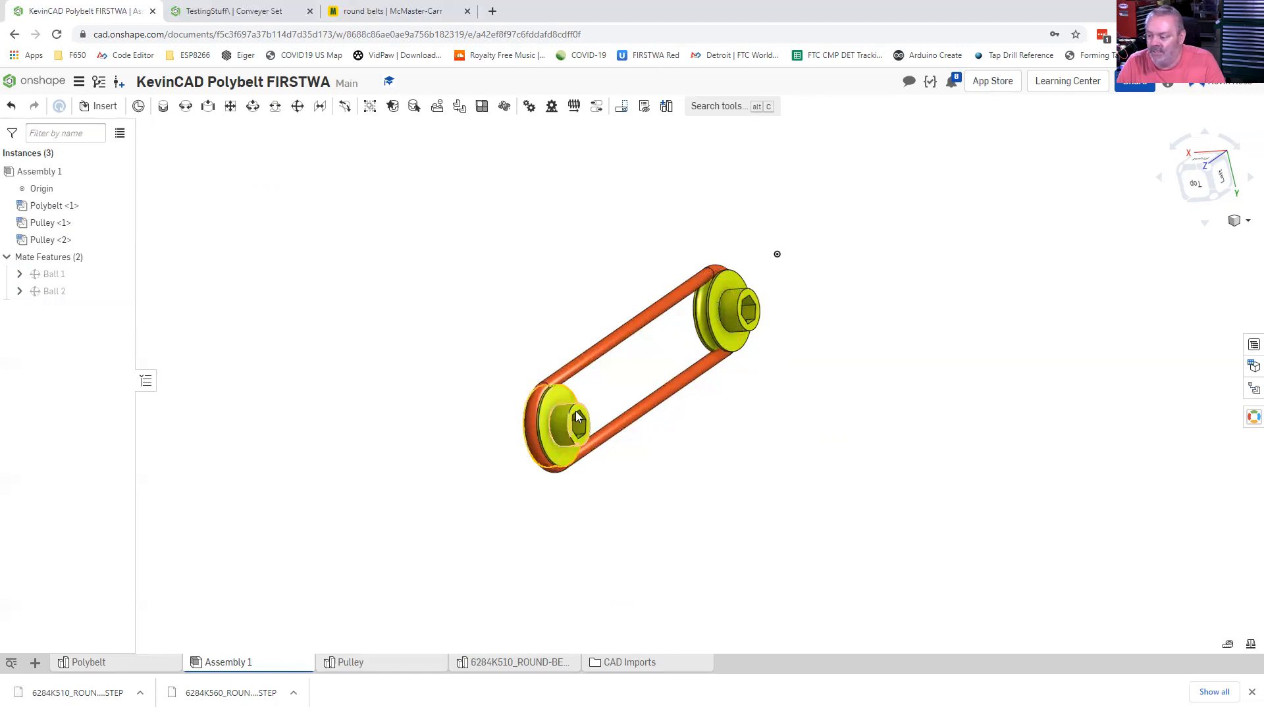
# - Delete the Ball 2 mate between the polybelt and Pulley <2>
pyautogui.moveTo(727, 361); pyautogui.dragTo(733, 357, button='right')
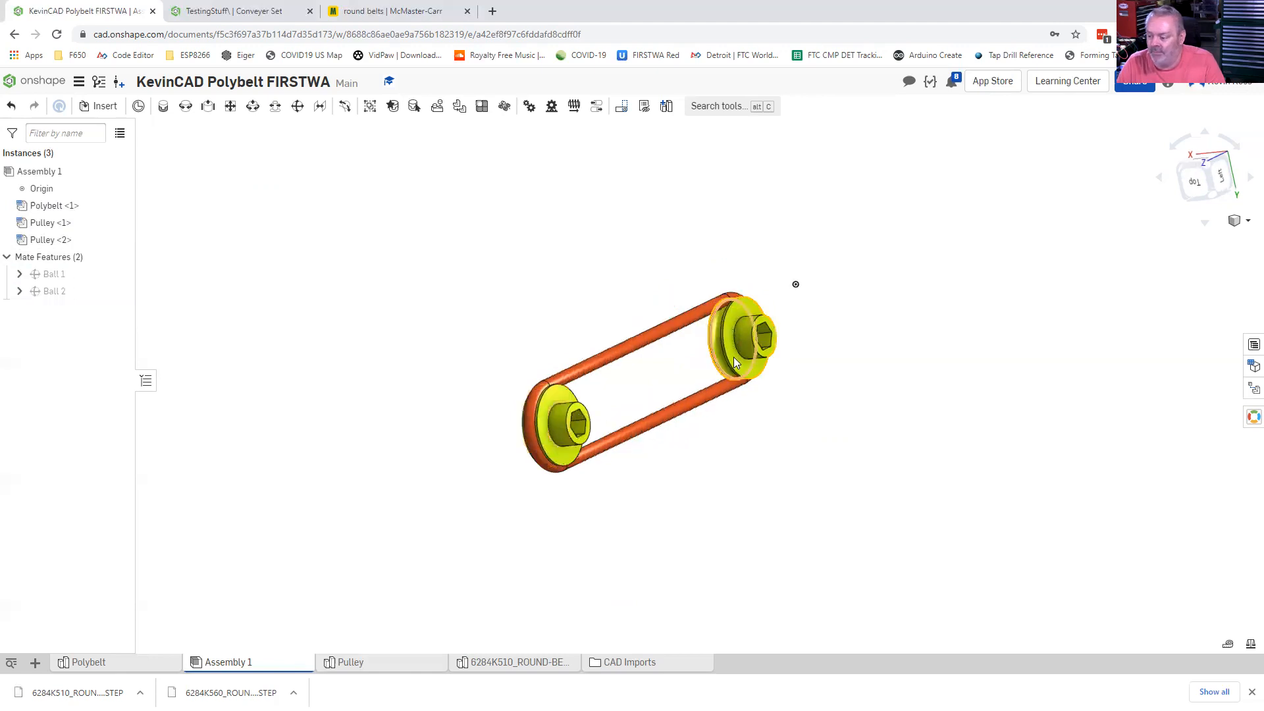
pyautogui.click(47, 292)
pyautogui.rightClick(84, 463)
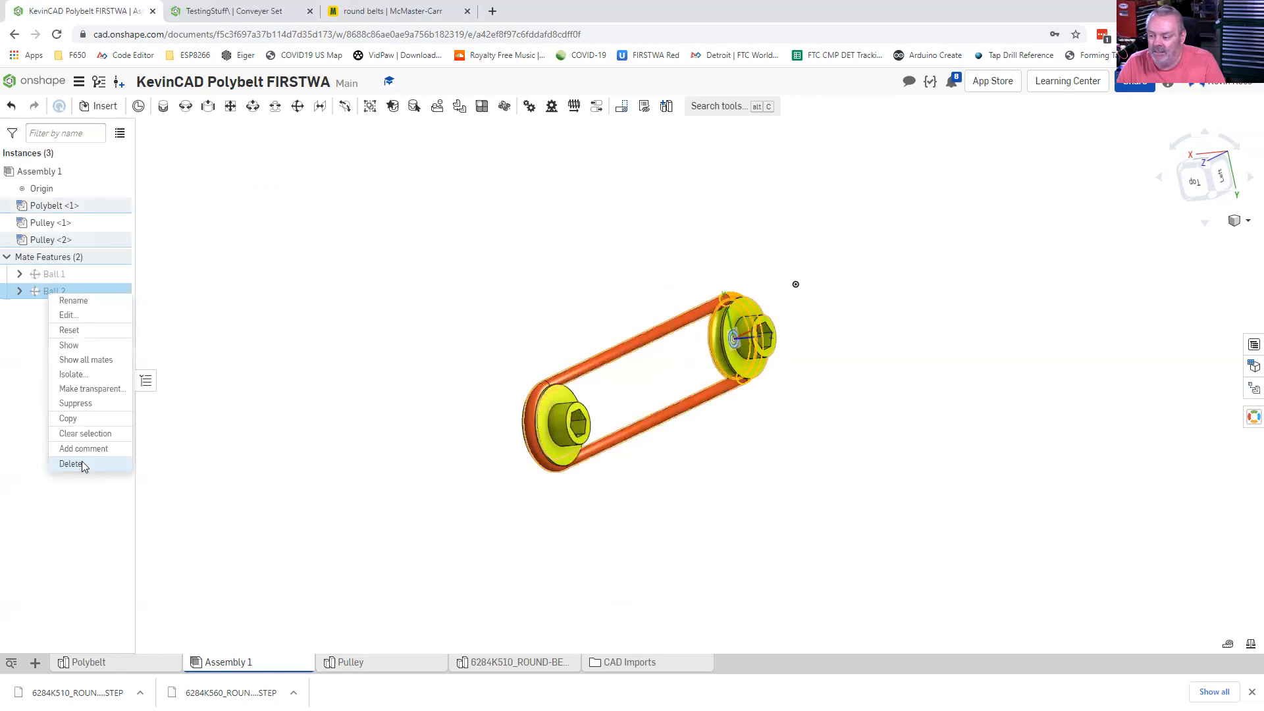
pyautogui.click(81, 461)
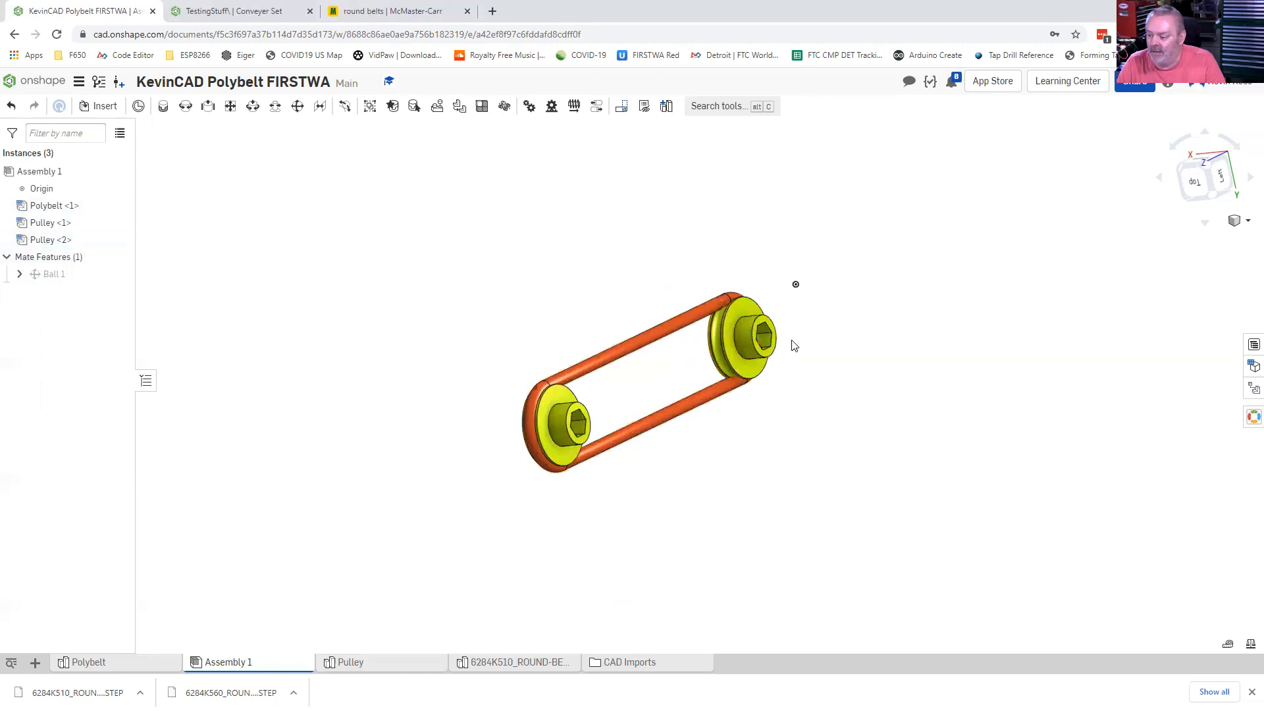
pyautogui.moveTo(798, 395); pyautogui.dragTo(592, 440, button='middle')
pyautogui.moveTo(651, 457); pyautogui.dragTo(474, 366, button='right')
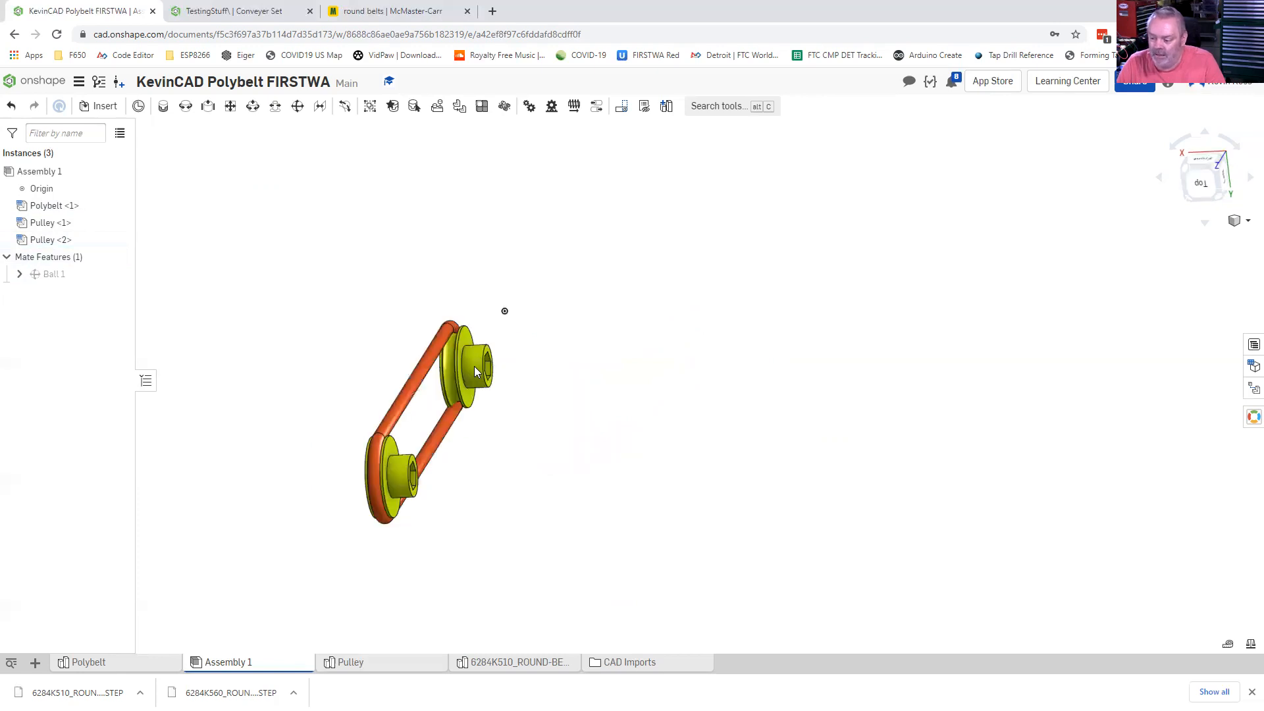
pyautogui.scroll(-2, 463, 359)
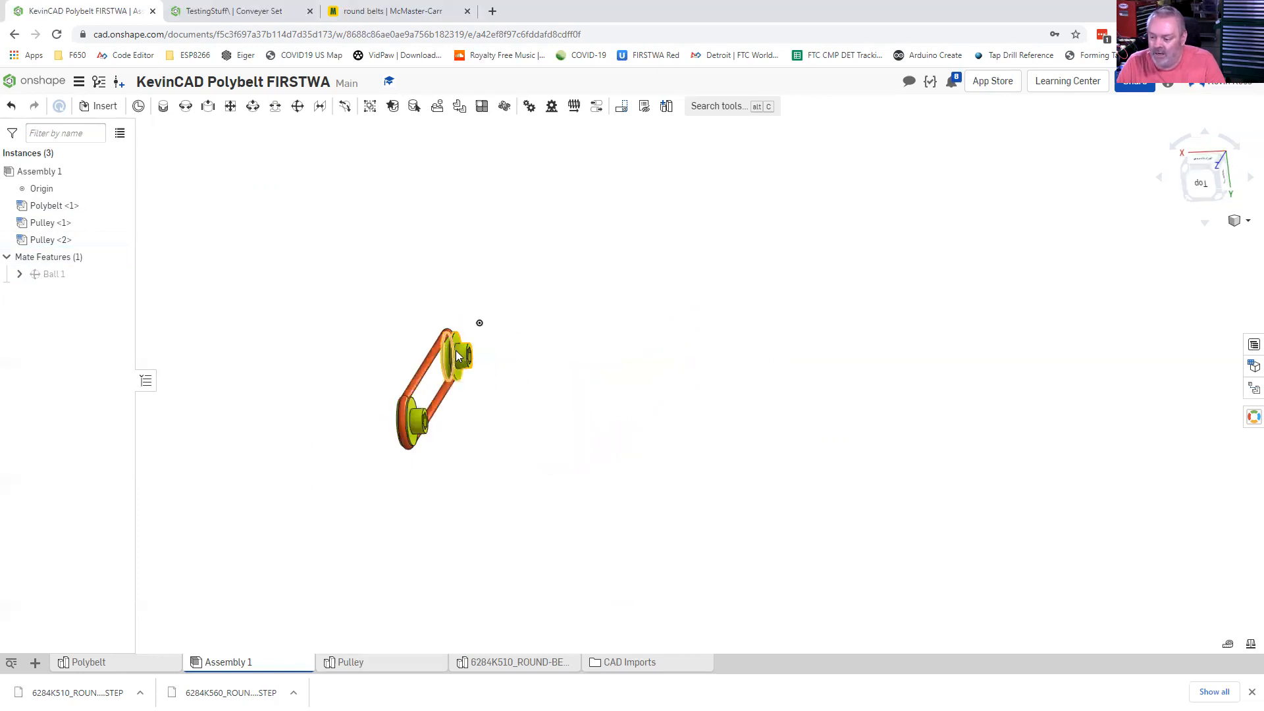
pyautogui.scroll(5, 439, 370)
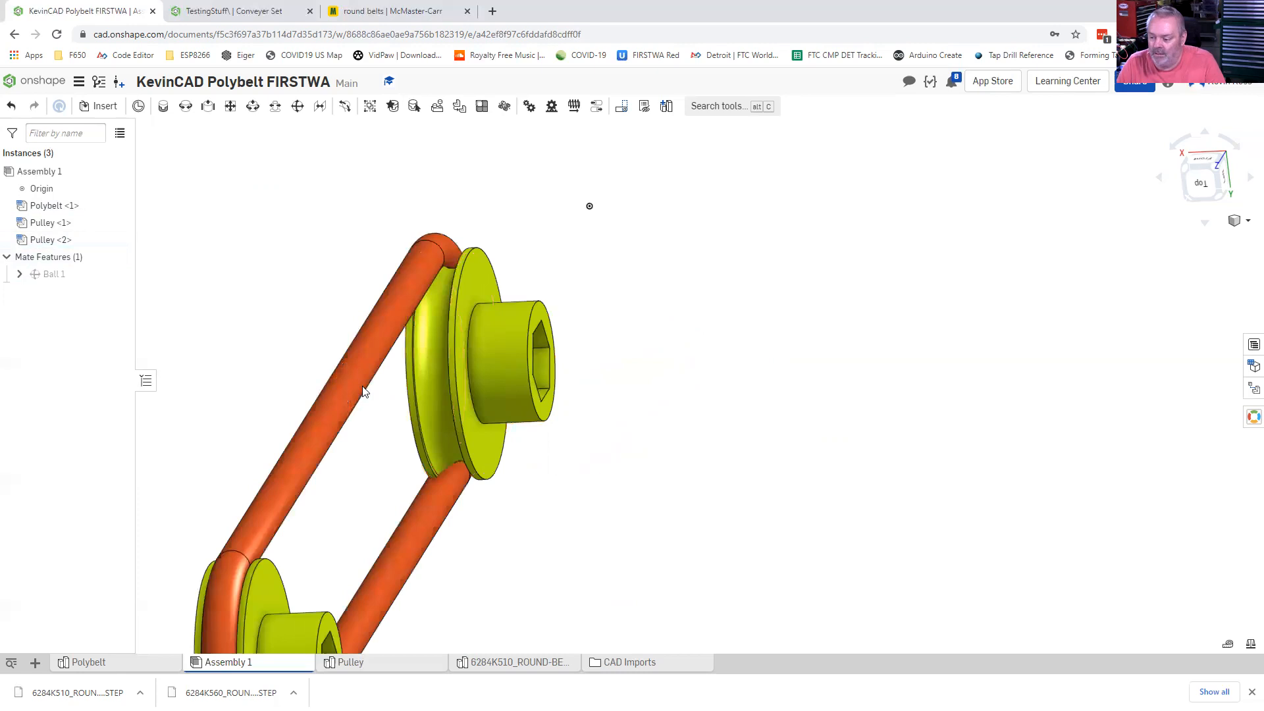
pyautogui.moveTo(437, 388); pyautogui.dragTo(352, 298, button='right')
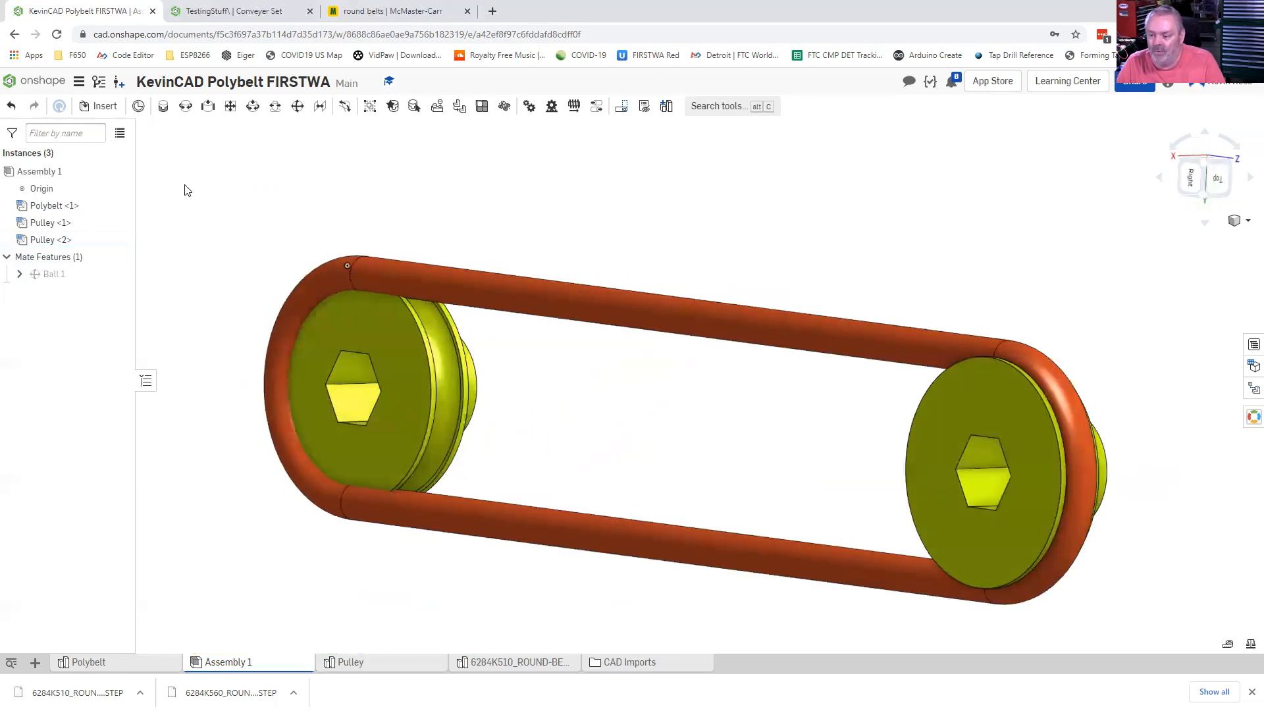
pyautogui.click(298, 107)
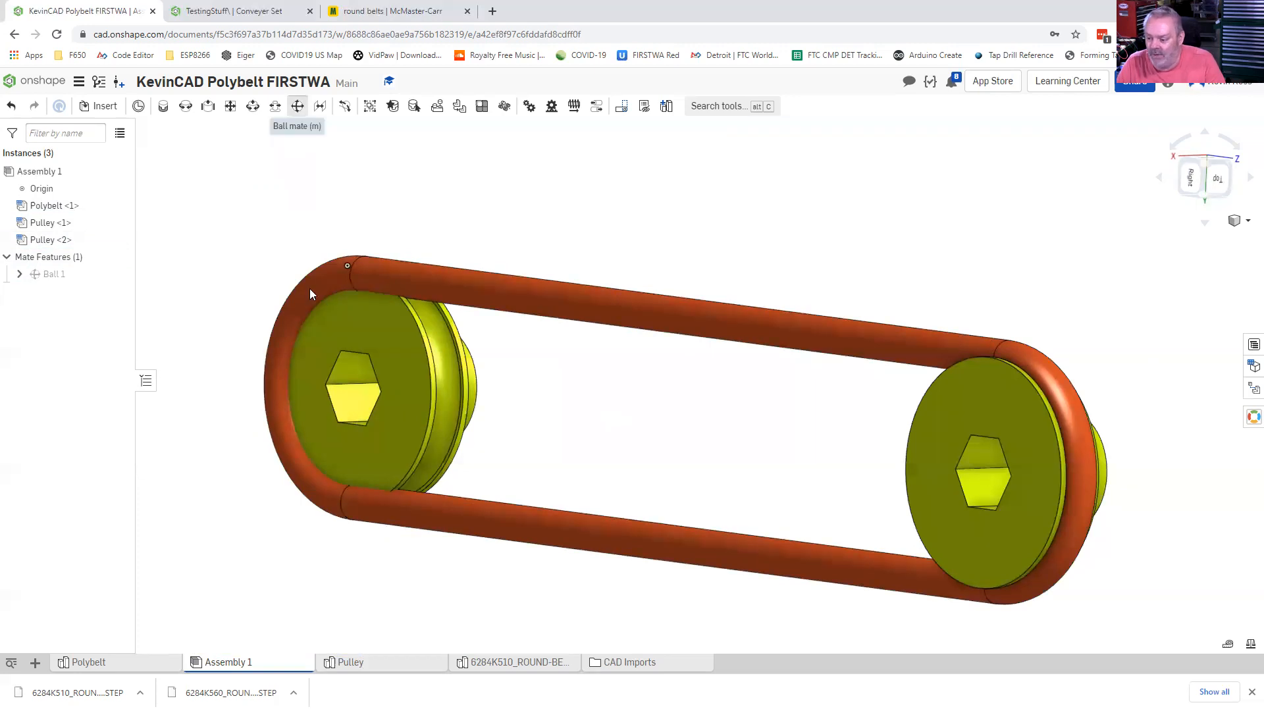
pyautogui.click(447, 403)
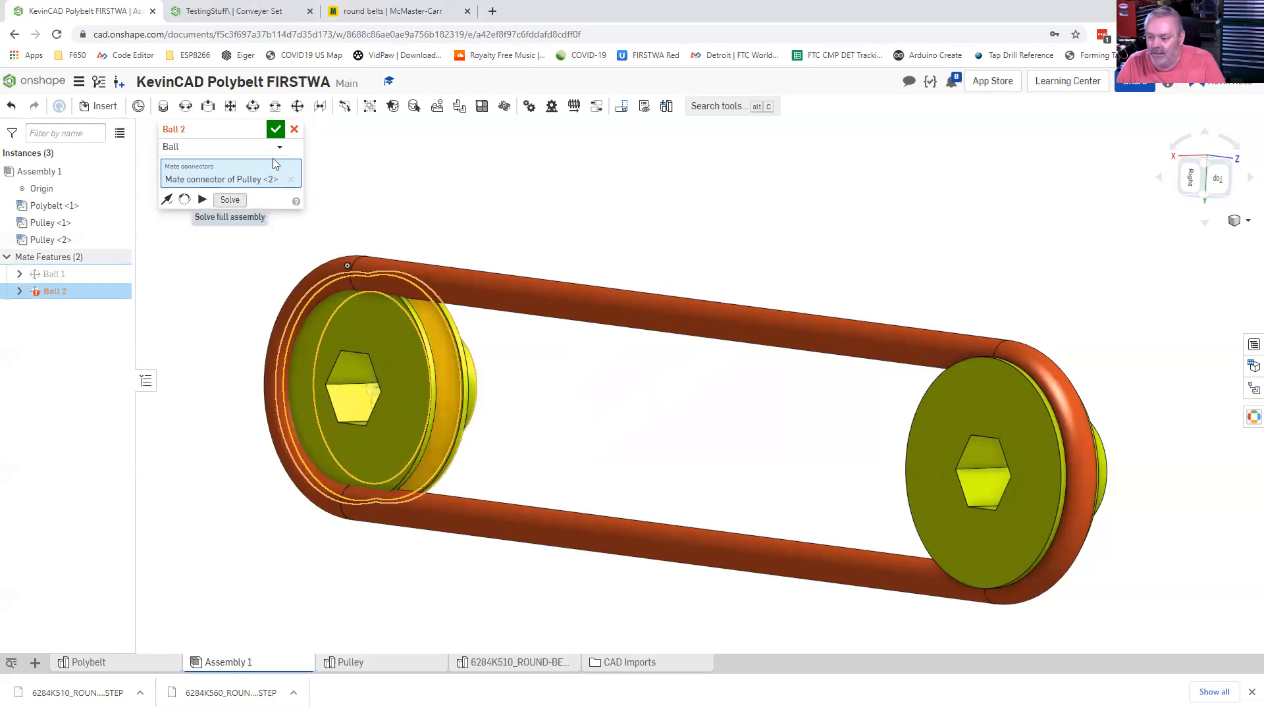
pyautogui.click(290, 130)
pyautogui.moveTo(515, 393); pyautogui.dragTo(599, 404, button='right')
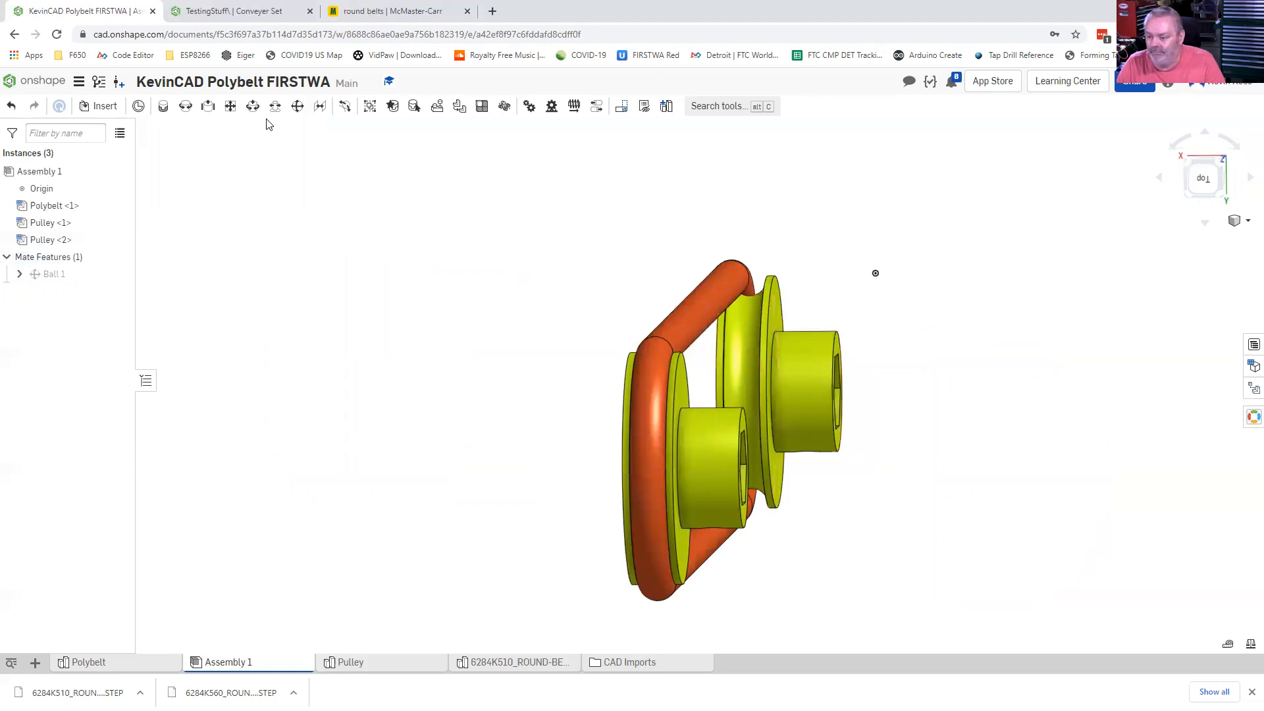
pyautogui.click(297, 107)
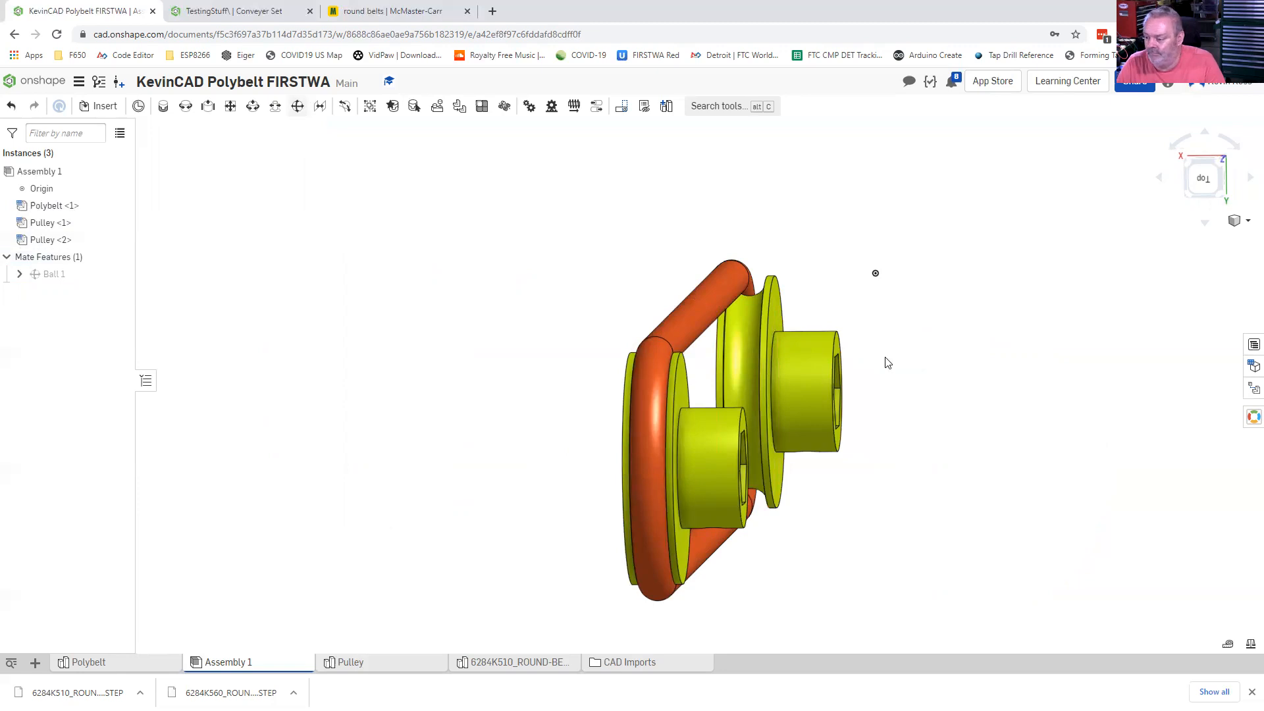
pyautogui.click(754, 288)
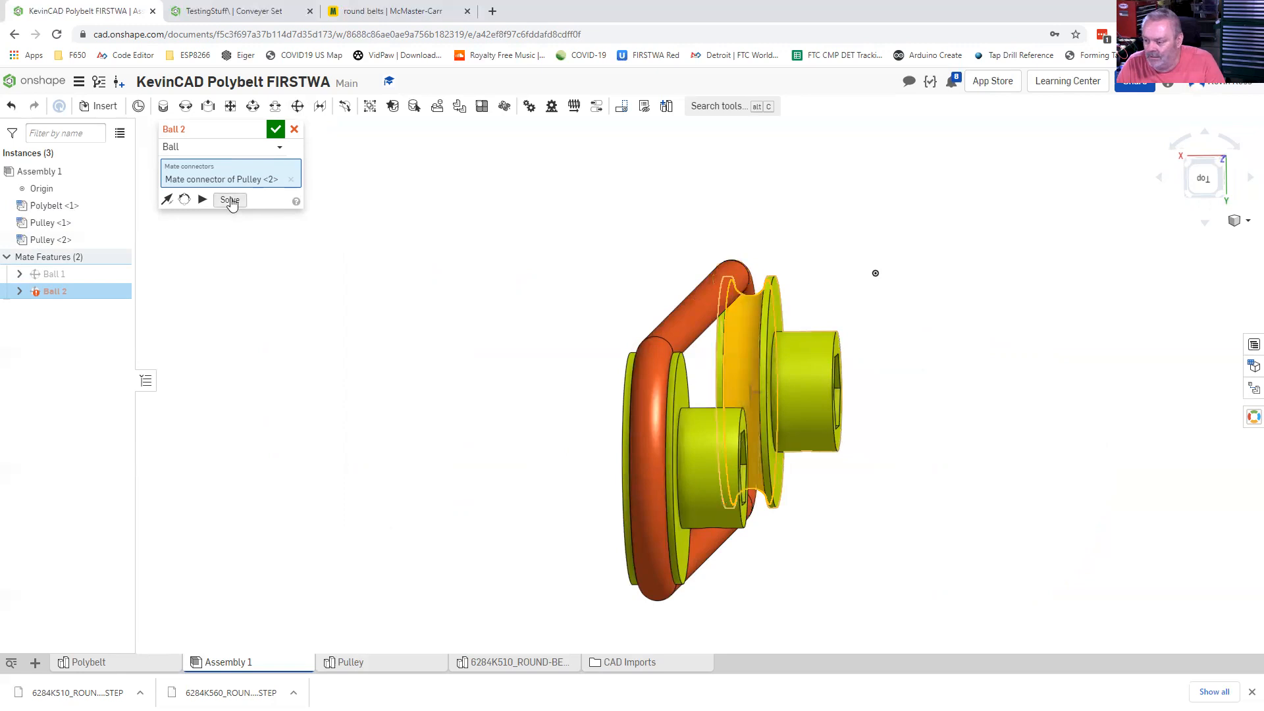
pyautogui.click(294, 130)
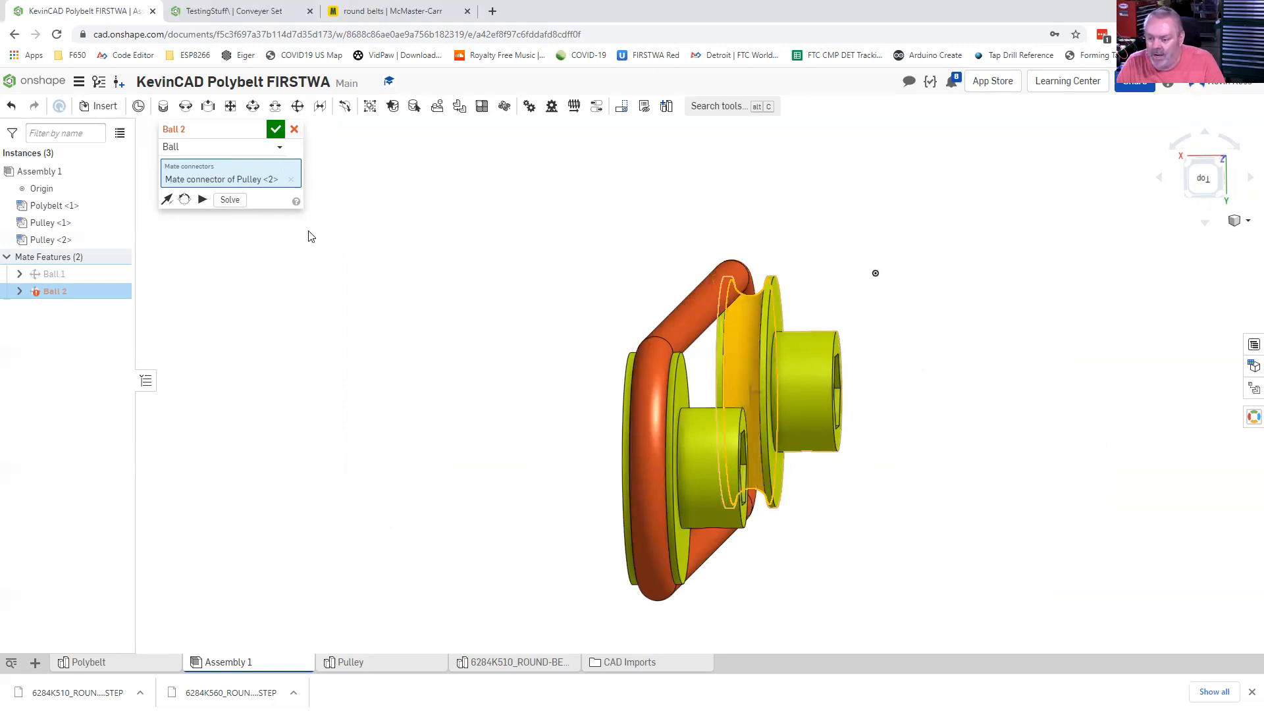
# - Fix Pulley <1> in place in the assembly
pyautogui.moveTo(303, 336); pyautogui.dragTo(317, 340, button='right')
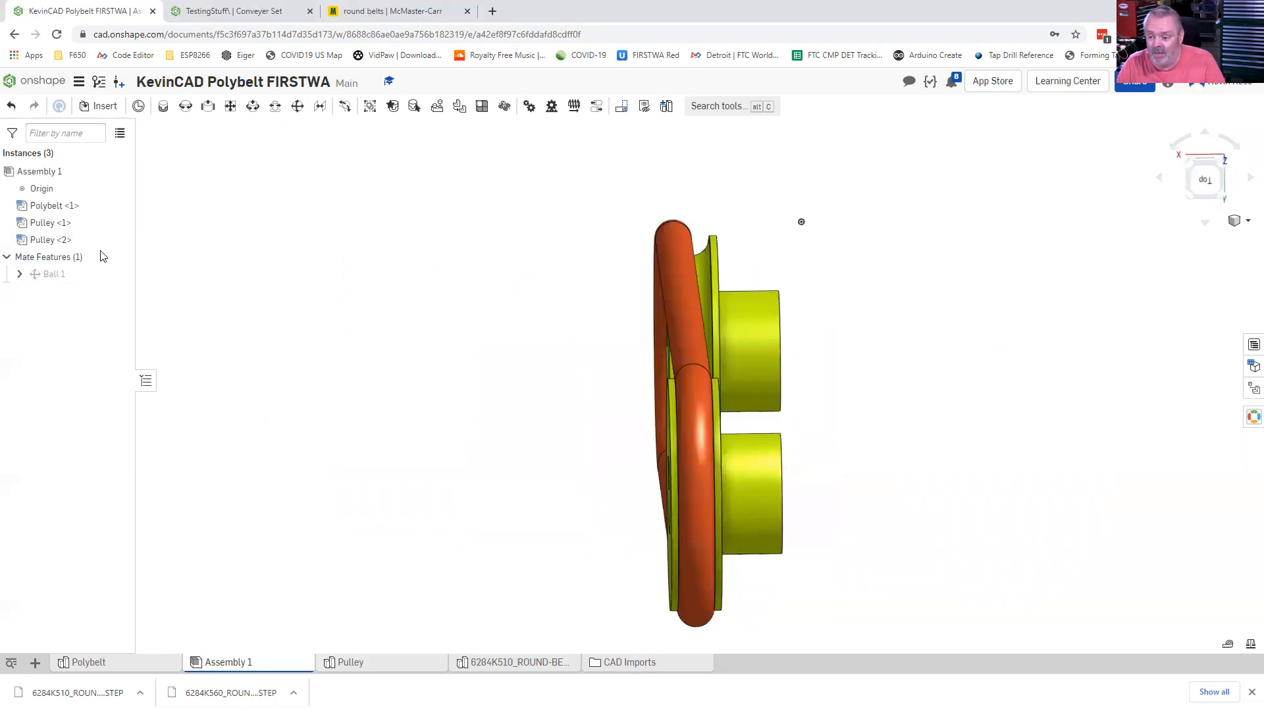
pyautogui.moveTo(51, 247)
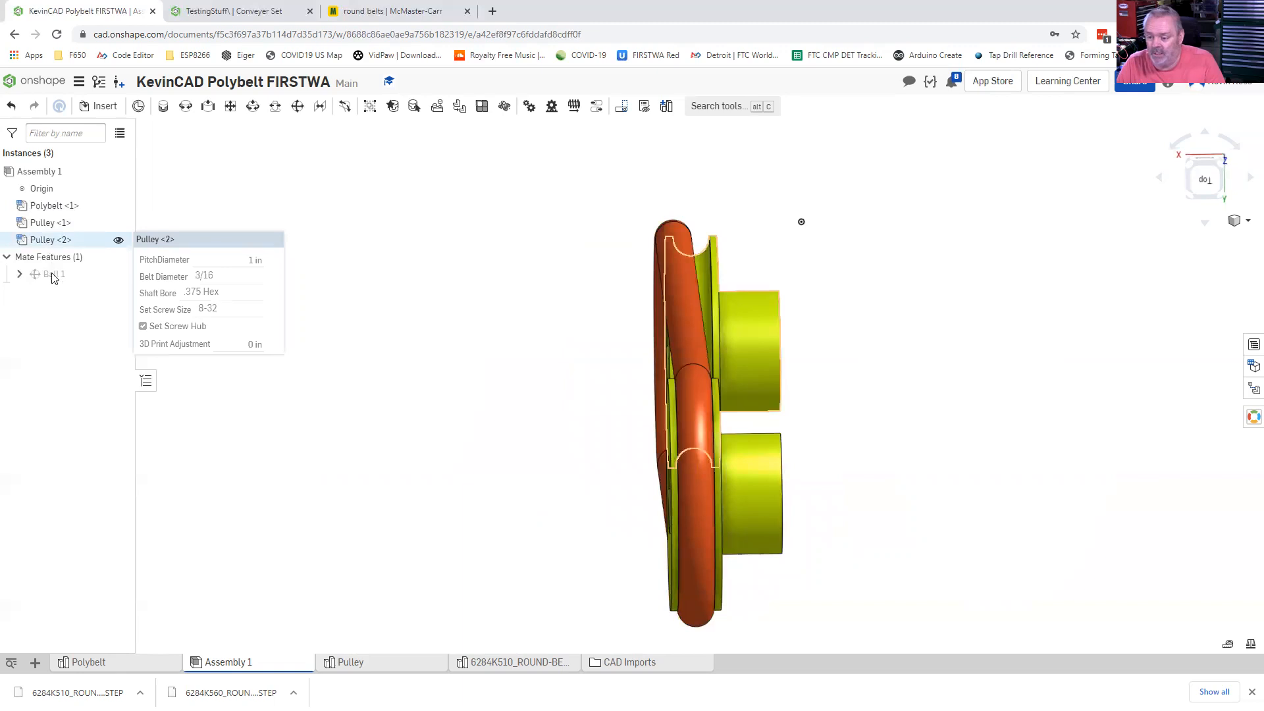
pyautogui.moveTo(54, 280)
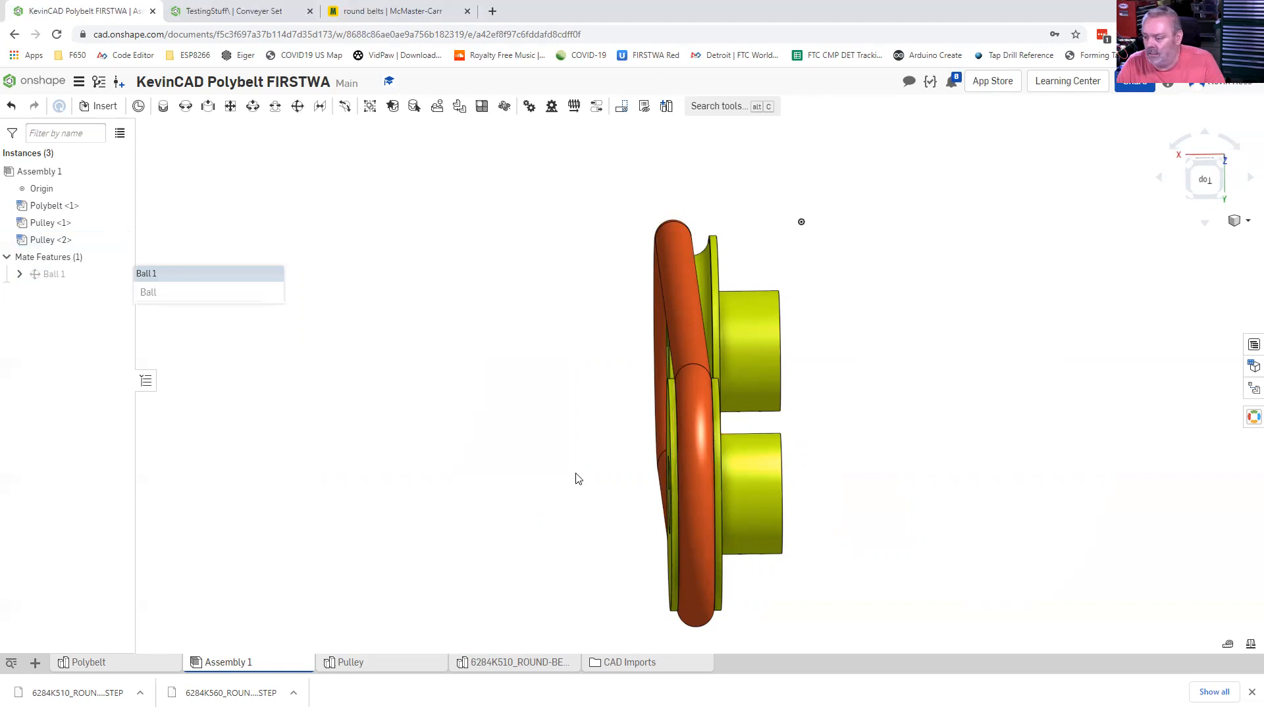
pyautogui.click(756, 495)
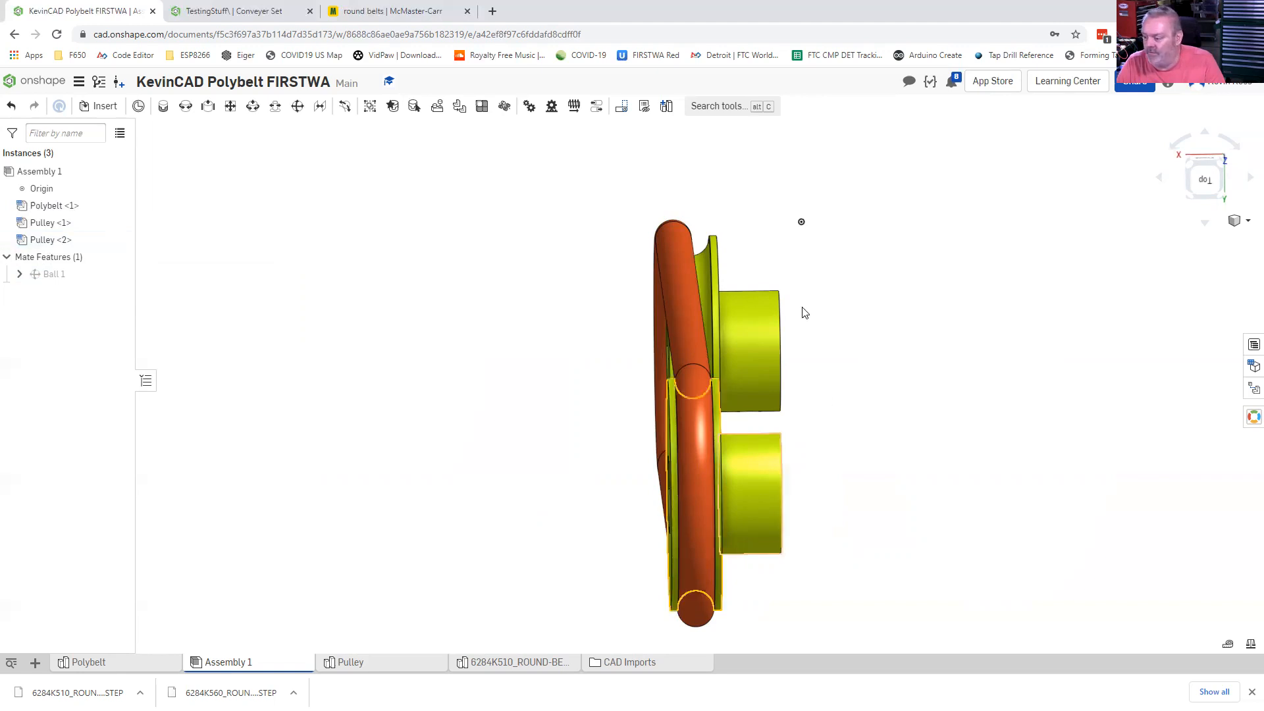
pyautogui.rightClick(792, 217)
pyautogui.click(788, 229)
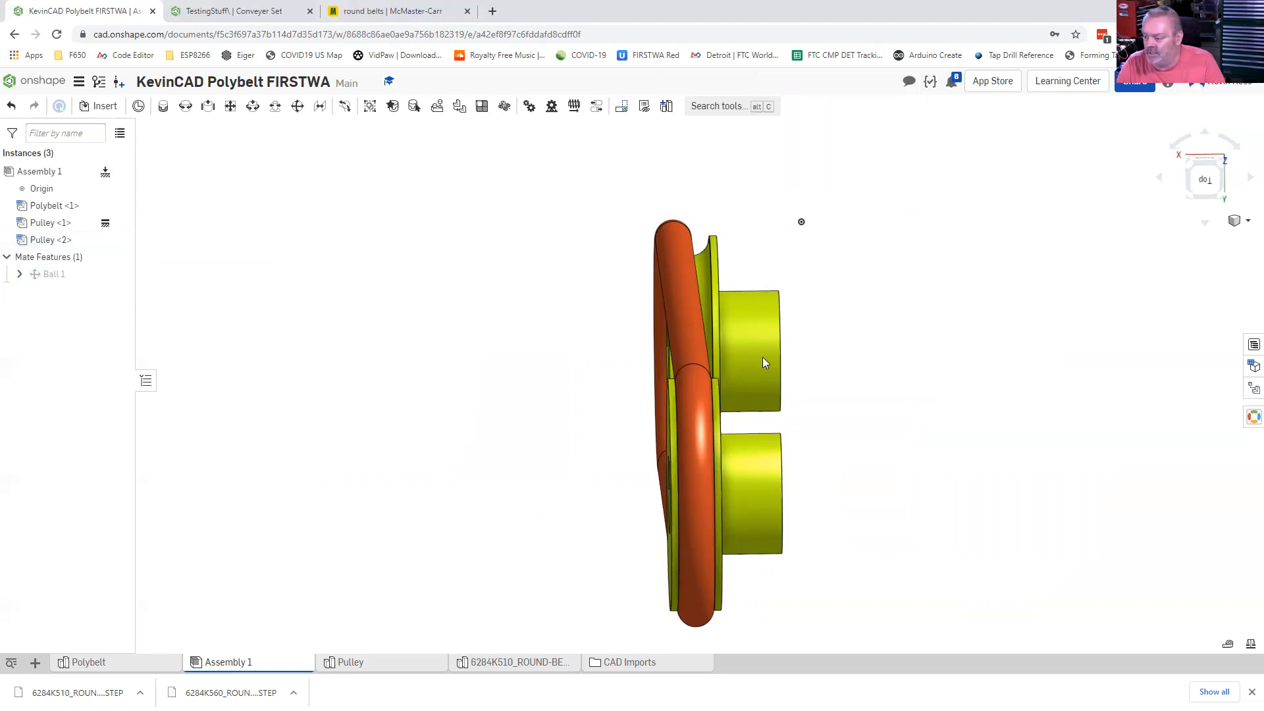
# - Move Pulley <2> clear of the belt and add a ball mate joining its groove to the polybelt's free curved end
pyautogui.moveTo(752, 370); pyautogui.dragTo(446, 349)
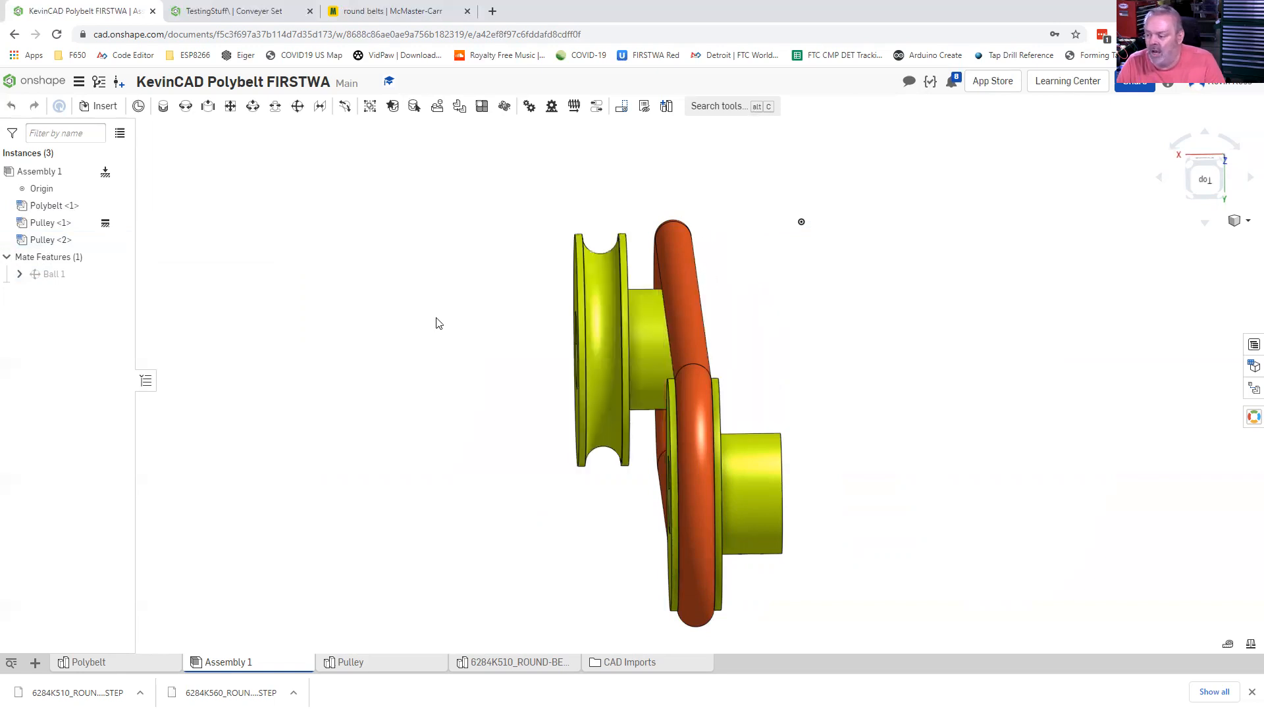
pyautogui.moveTo(437, 318); pyautogui.dragTo(433, 317, button='right')
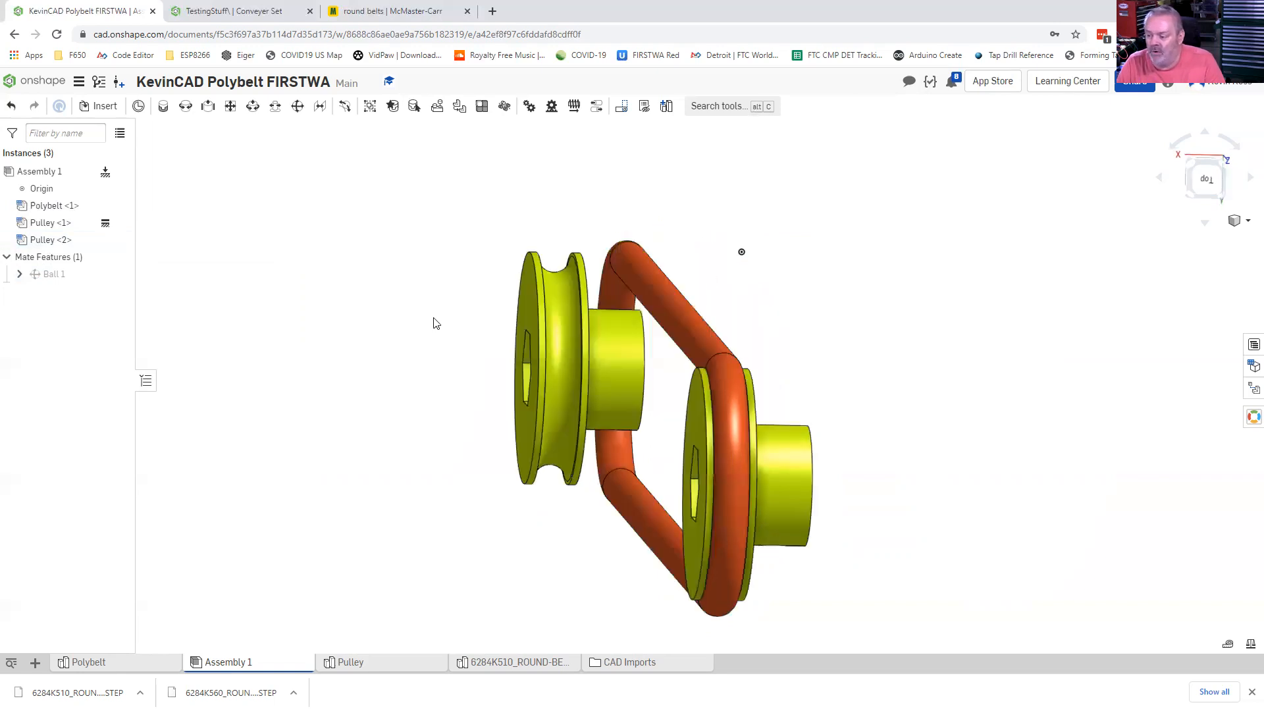
pyautogui.click(297, 106)
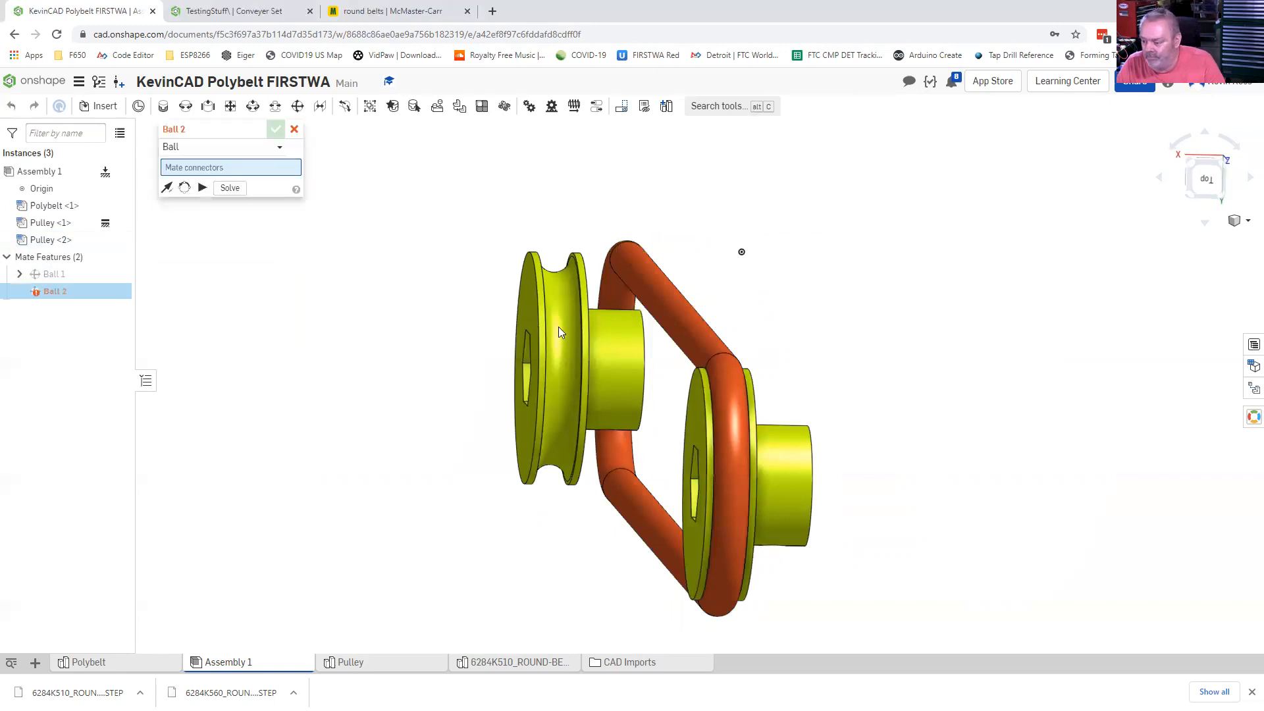
pyautogui.click(623, 308)
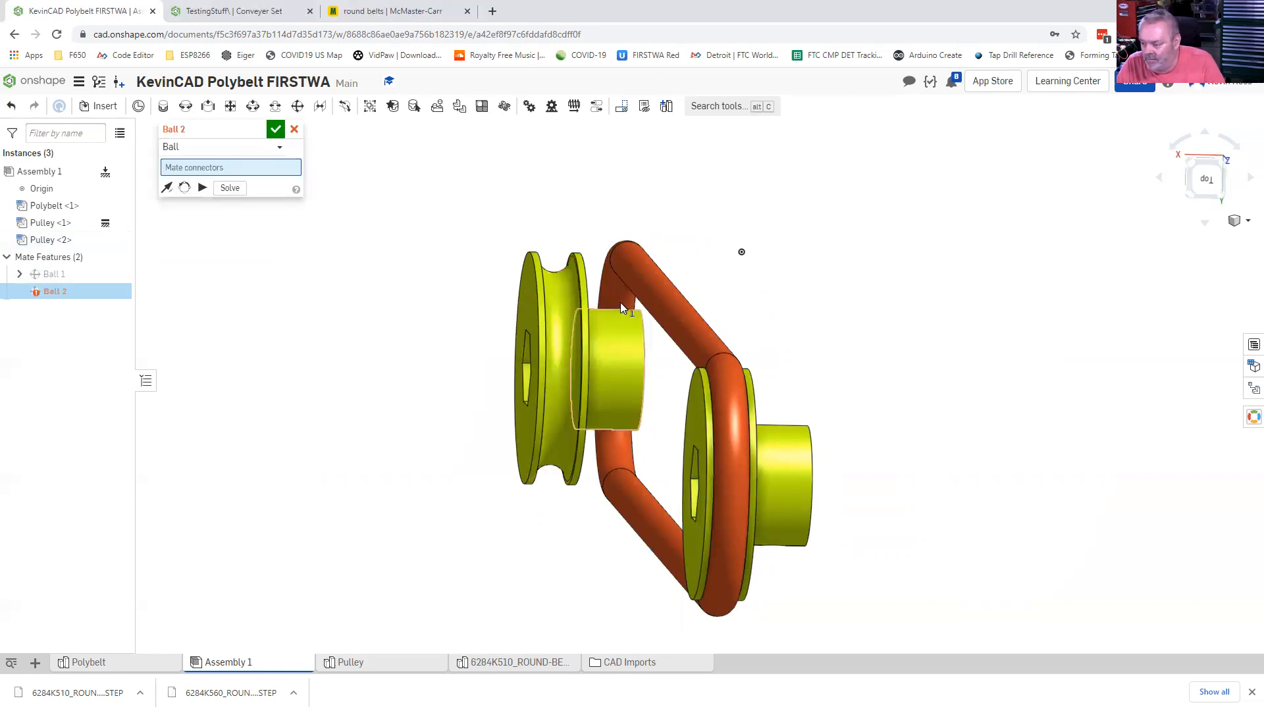
pyautogui.click(621, 302)
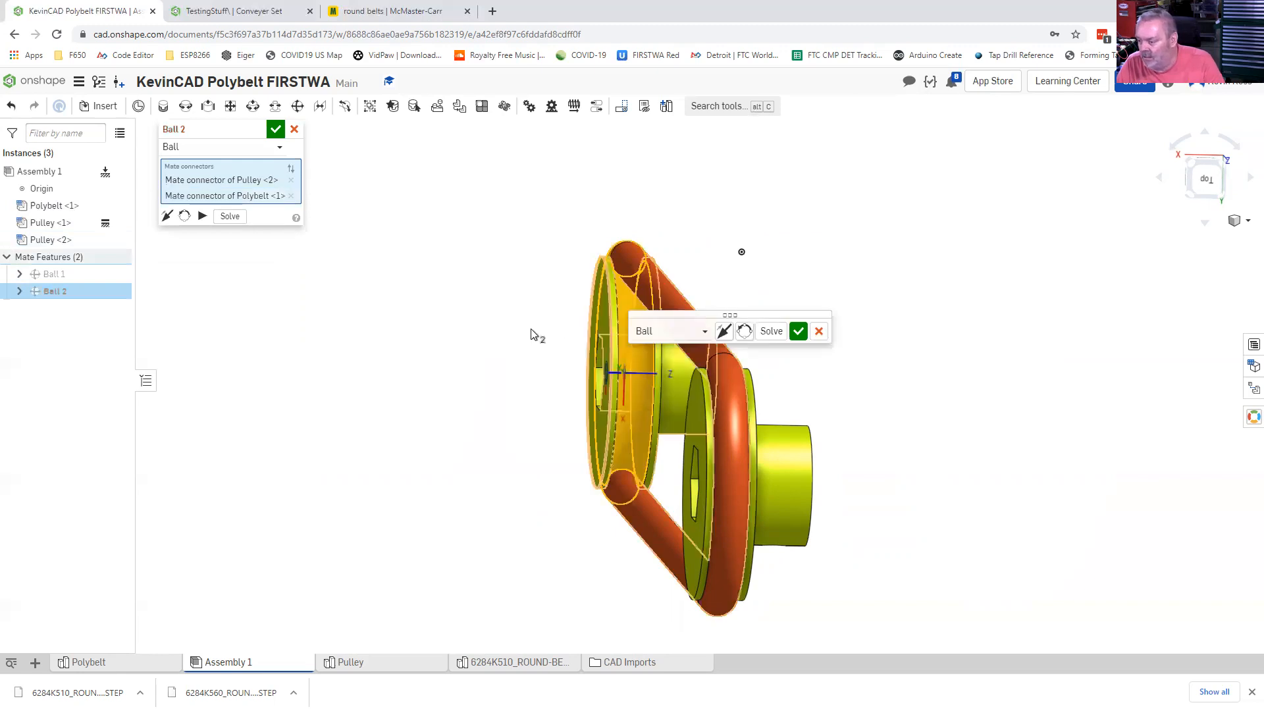
pyautogui.click(799, 331)
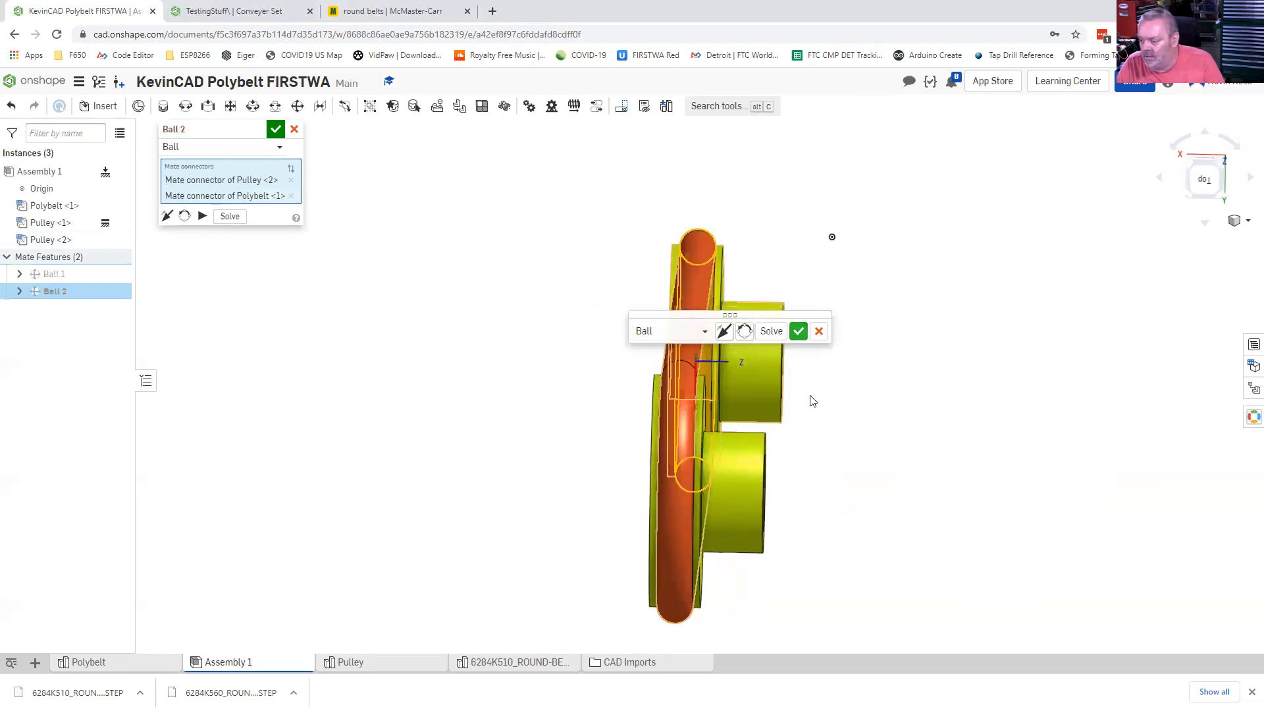
pyautogui.moveTo(690, 352); pyautogui.dragTo(753, 381, button='right')
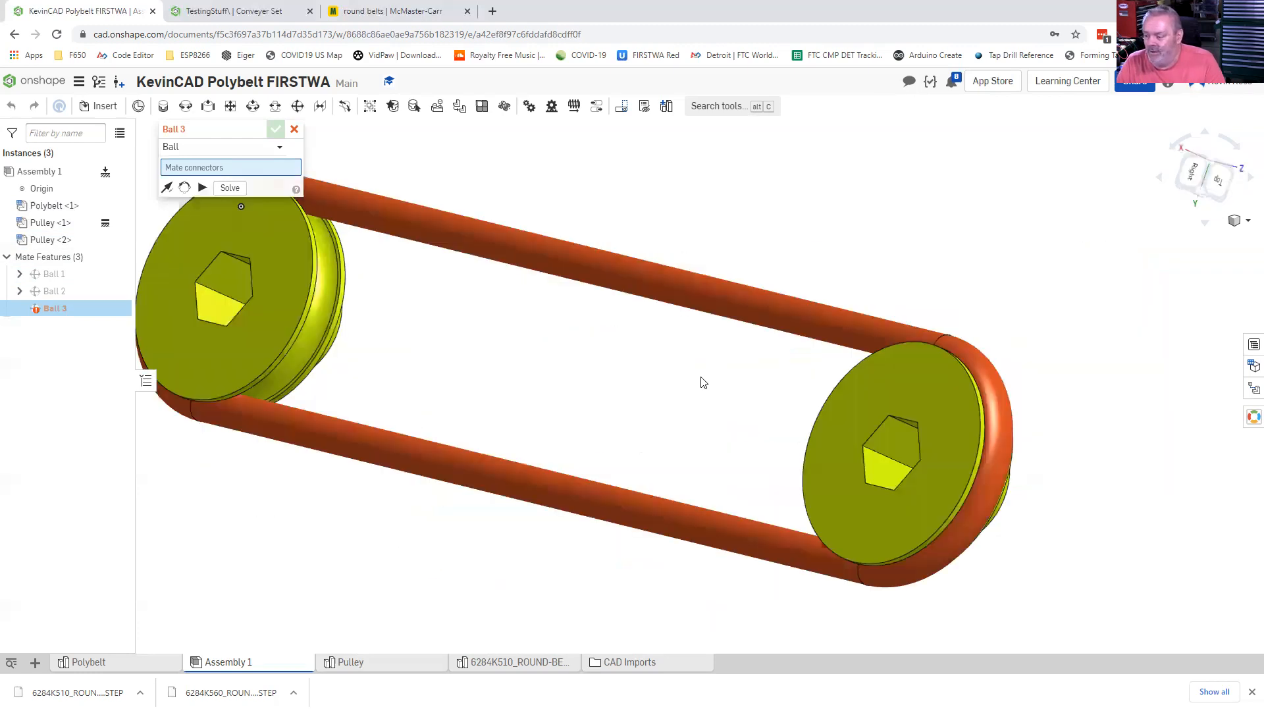
pyautogui.moveTo(680, 363)
pyautogui.mouseDown(button='right')
pyautogui.moveTo(653, 372)
pyautogui.moveTo(688, 378)
pyautogui.mouseUp(button='right')
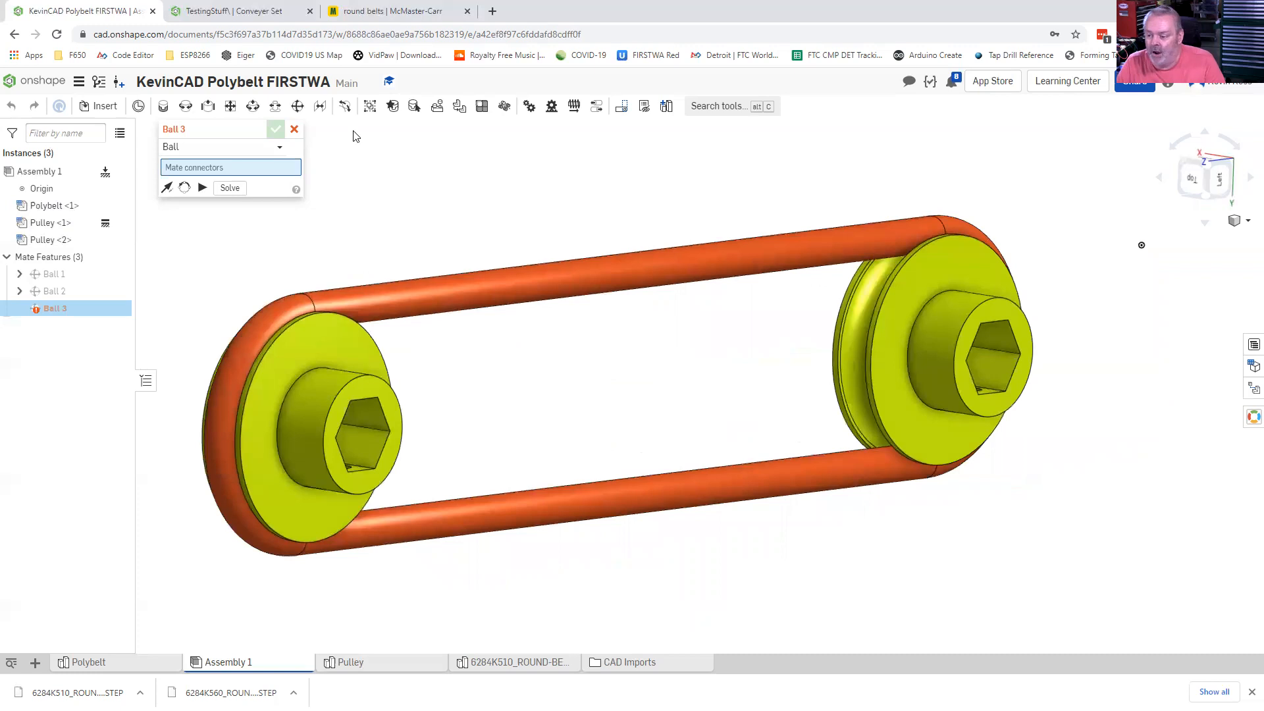
pyautogui.click(294, 130)
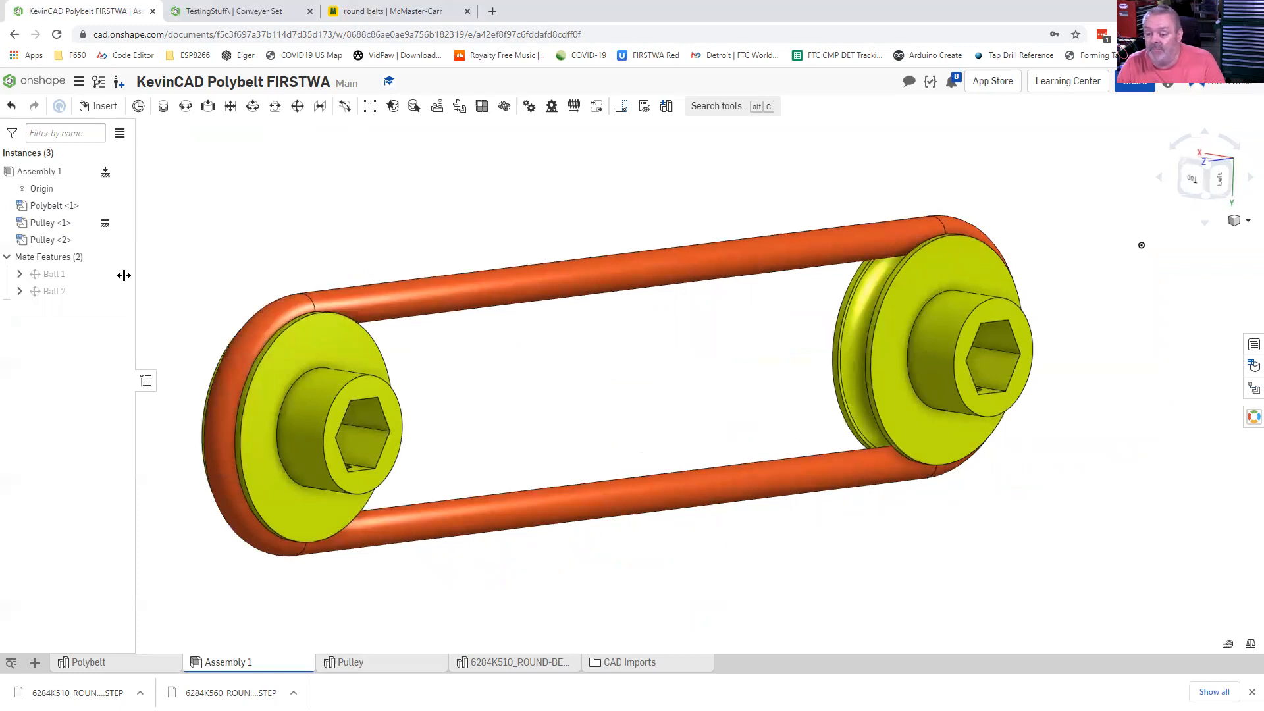
# - Change the configuration of Pulley <1> to a 5mm Hex shaft bore
pyautogui.rightClick(39, 224)
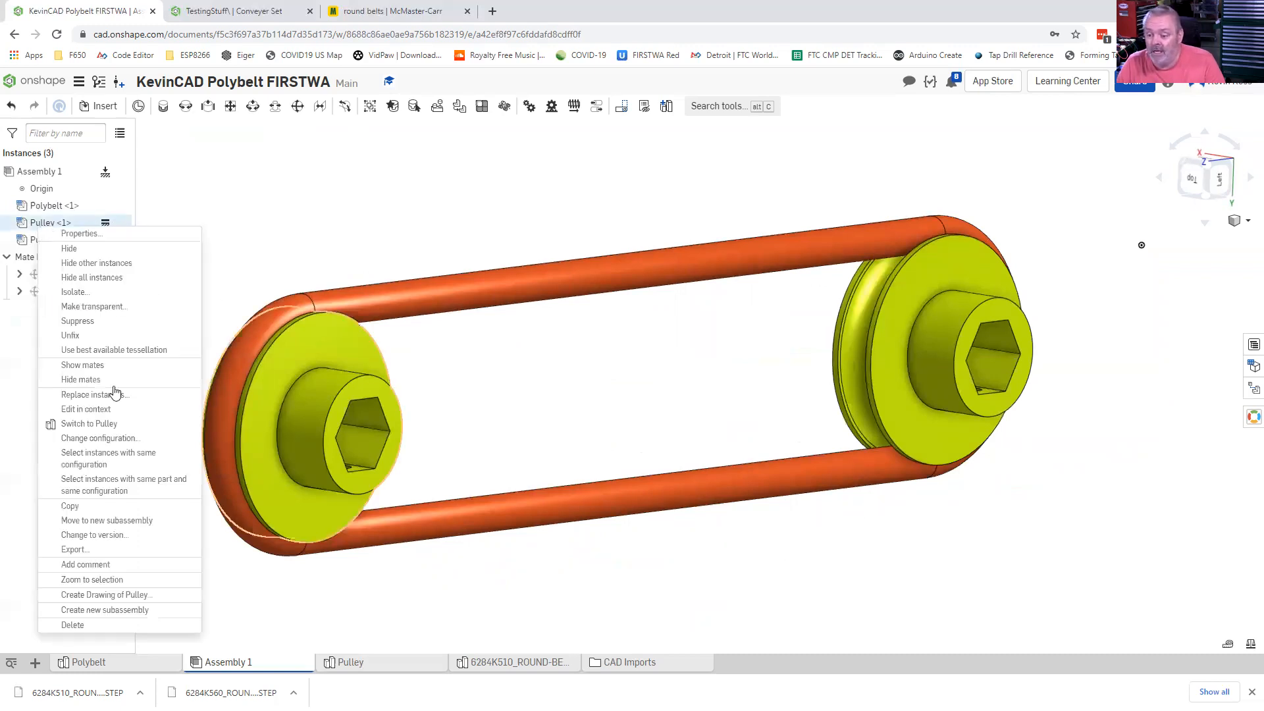
pyautogui.click(99, 438)
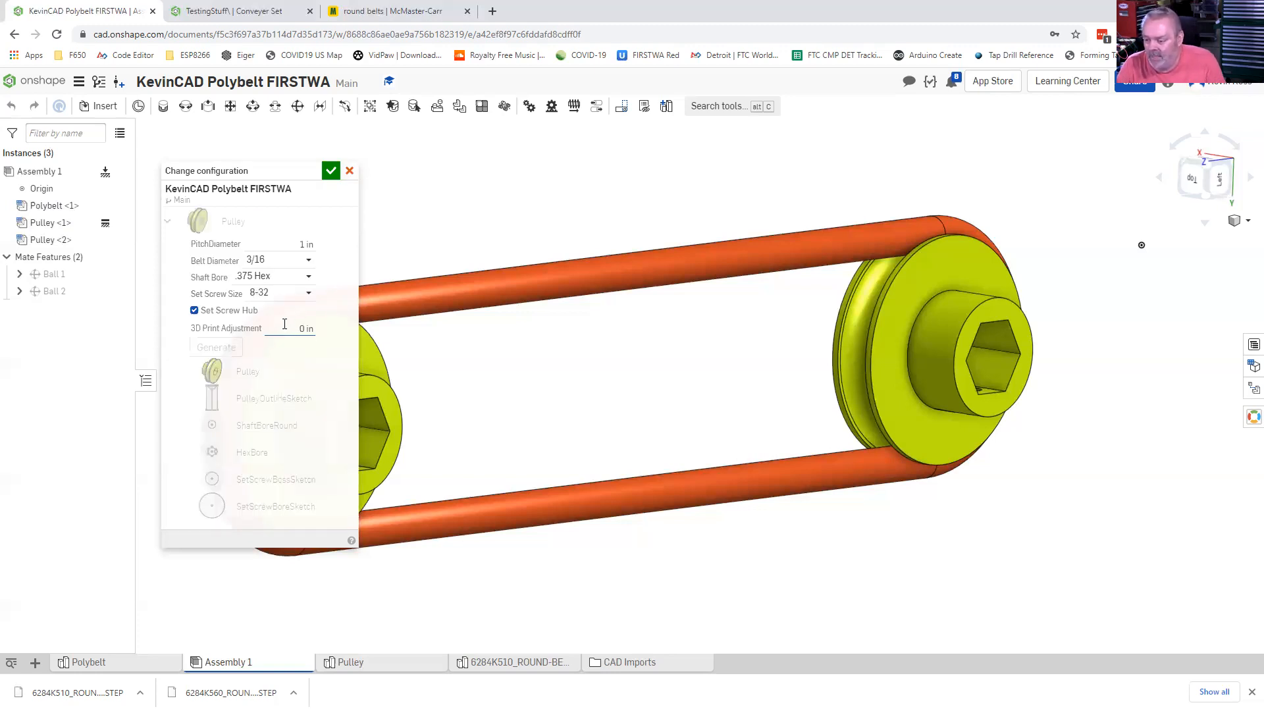
pyautogui.click(308, 275)
pyautogui.click(224, 347)
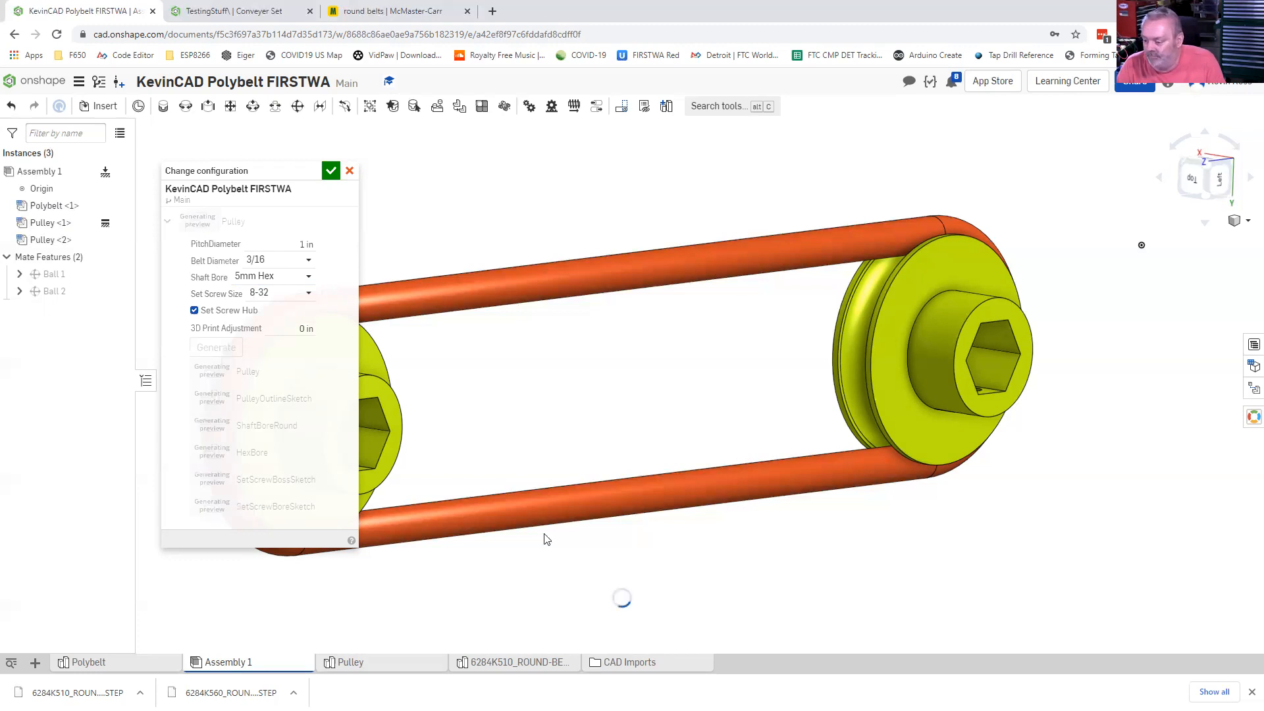
pyautogui.moveTo(276, 172); pyautogui.dragTo(705, 195)
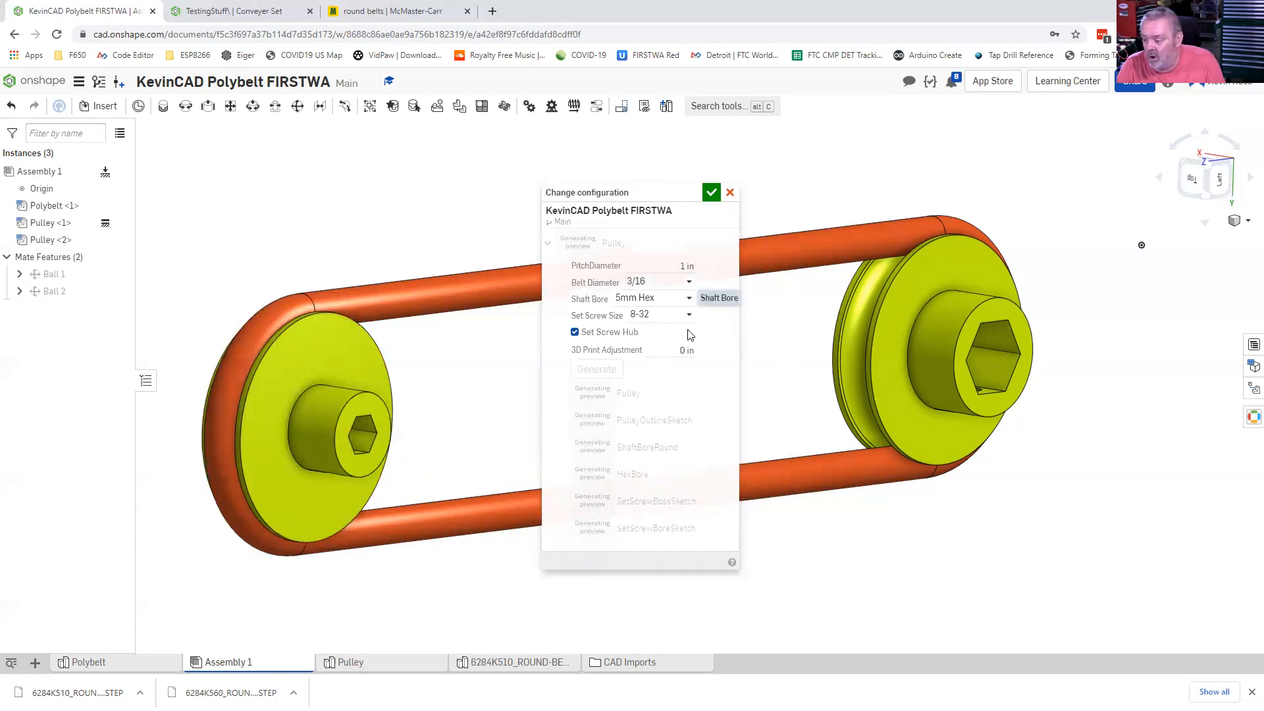
# - Set the shaft bore of Pulley <1> to 5/16 Round and turn off its set screw hub
pyautogui.click(690, 300)
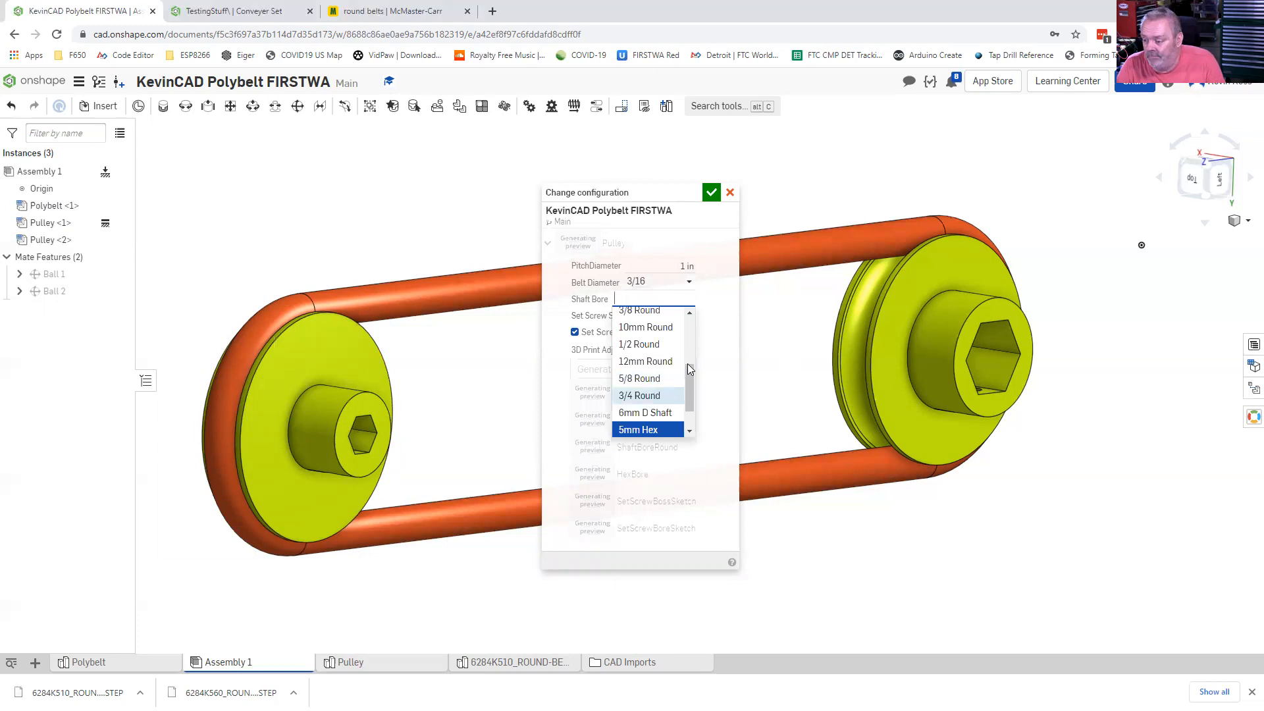
pyautogui.scroll(1, 648, 353)
pyautogui.click(645, 350)
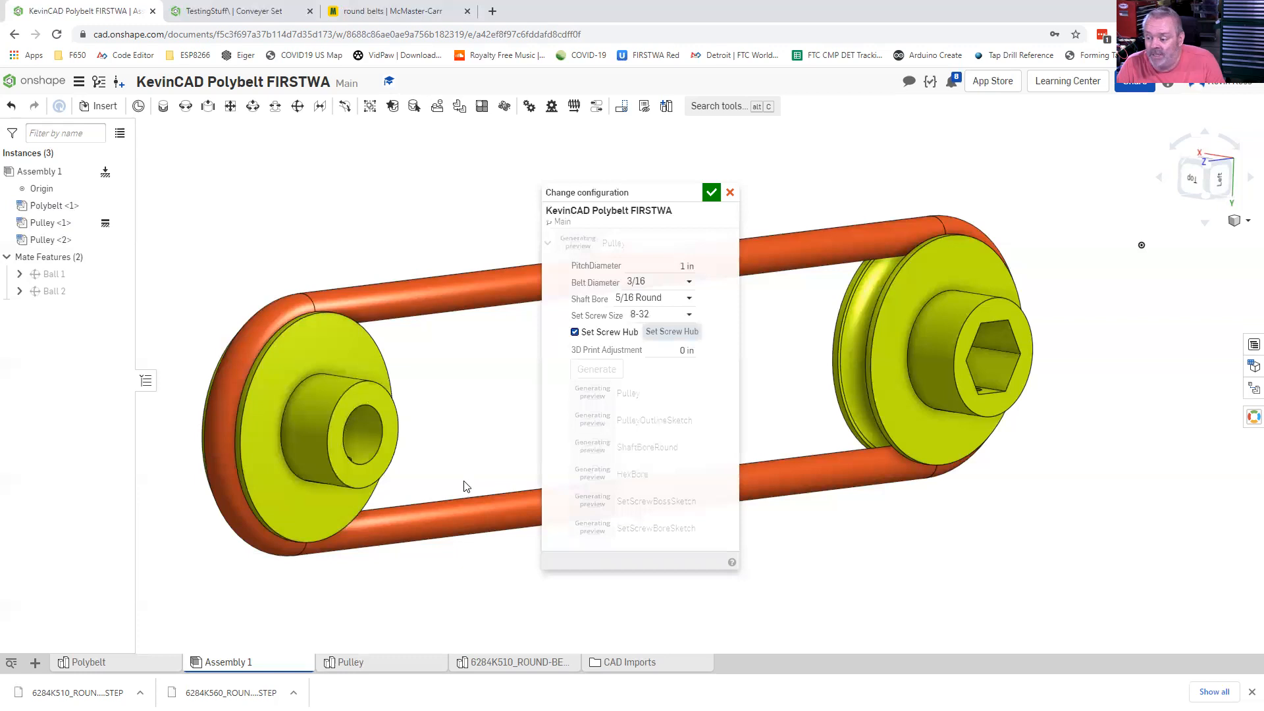
pyautogui.click(575, 332)
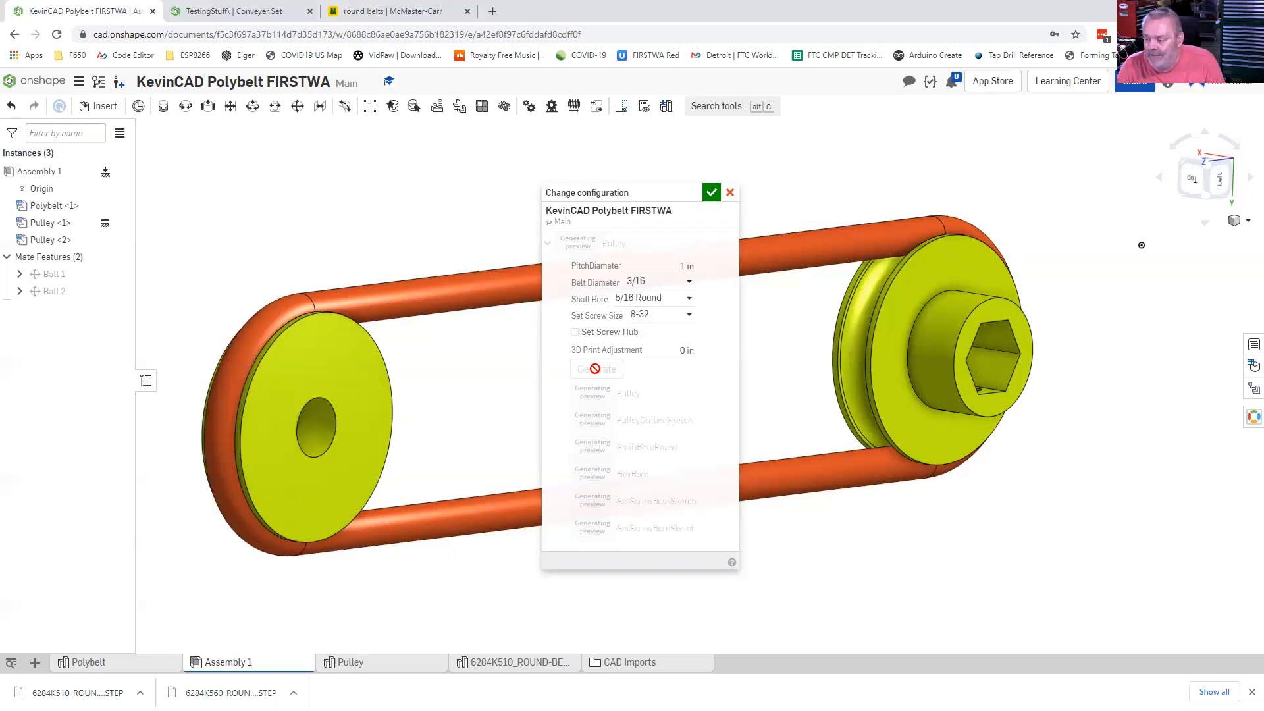
pyautogui.click(687, 319)
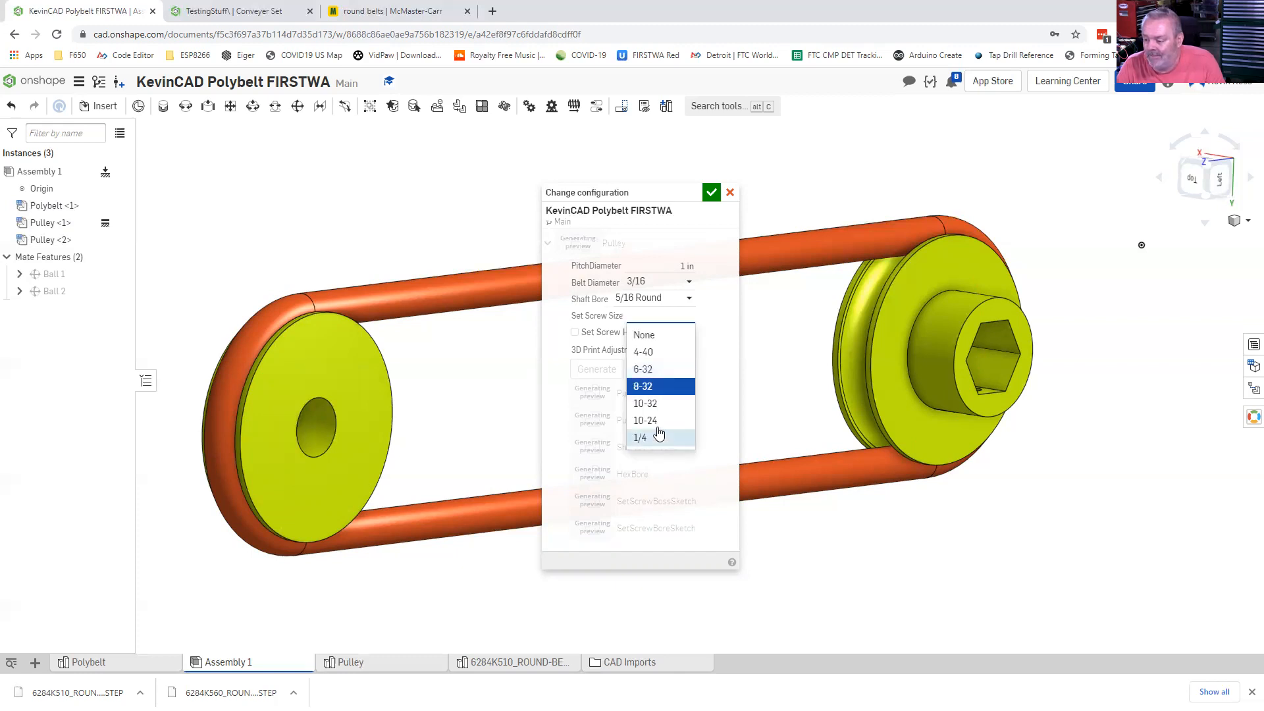
pyautogui.click(735, 338)
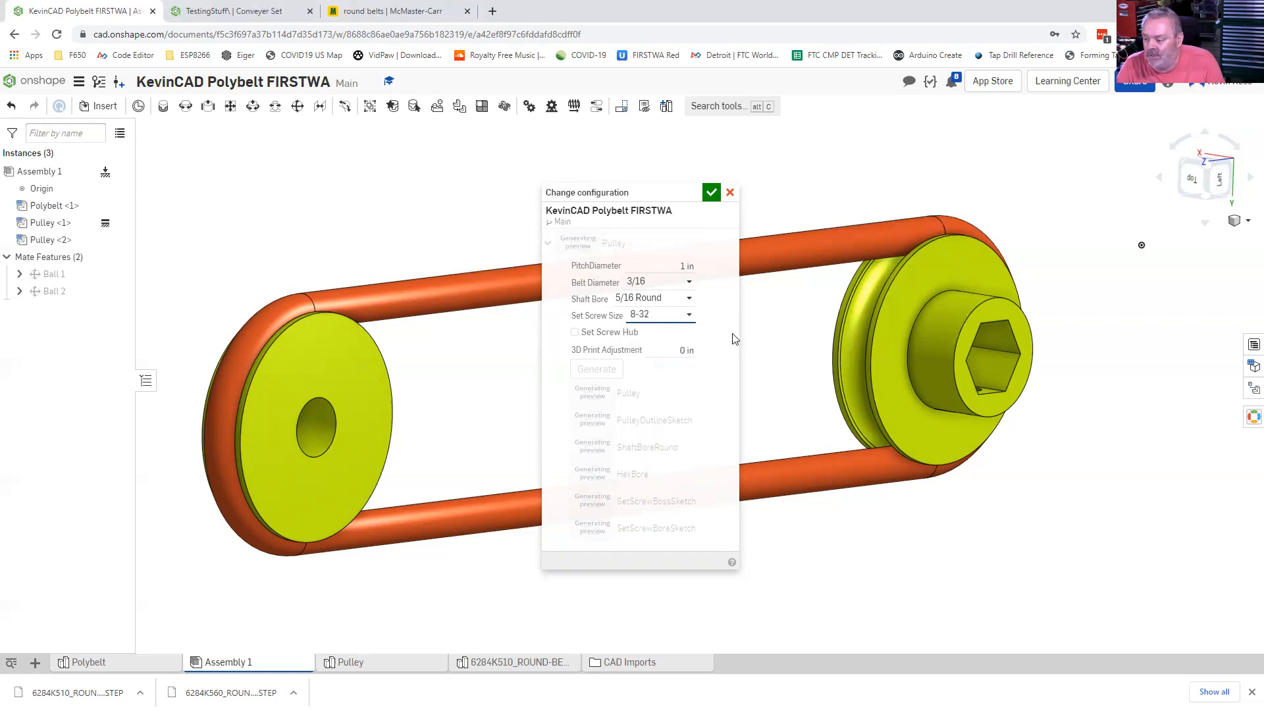
# - Set the shaft bore of Pulley <1> to .500 Hex and apply the configuration
pyautogui.click(688, 299)
pyautogui.scroll(-5, 684, 418)
pyautogui.click(639, 432)
pyautogui.click(584, 372)
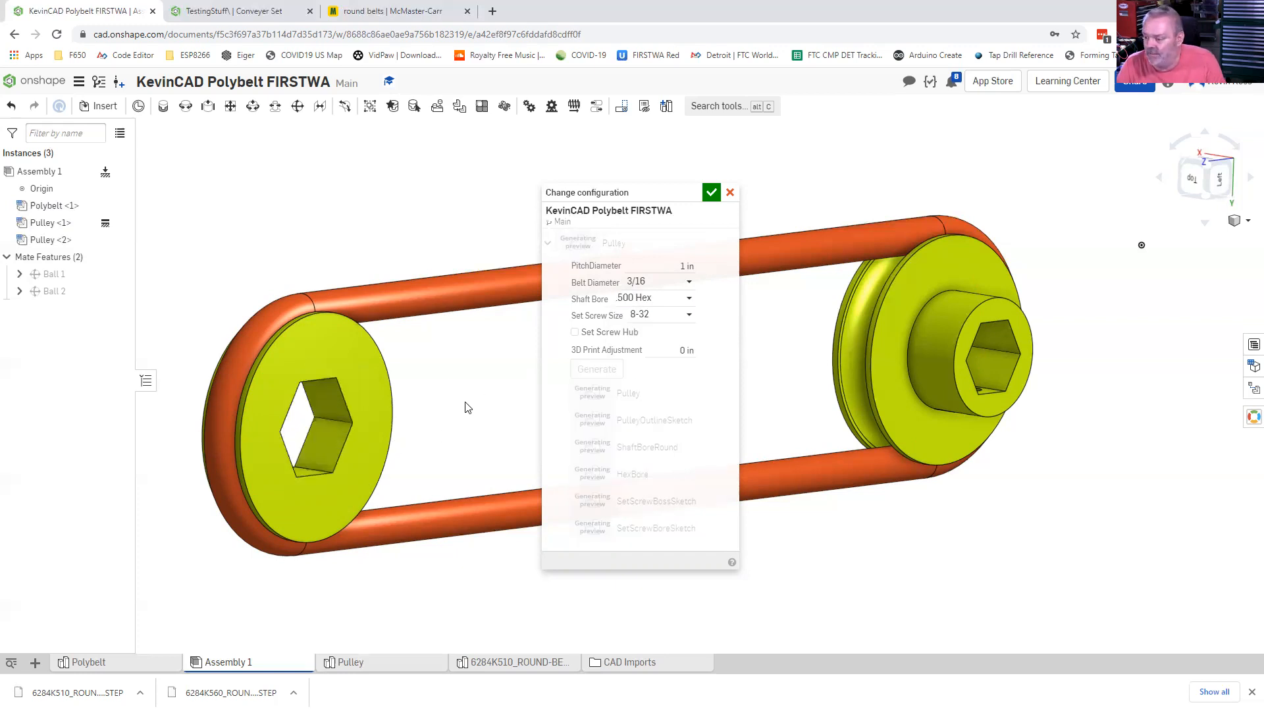
pyautogui.click(711, 194)
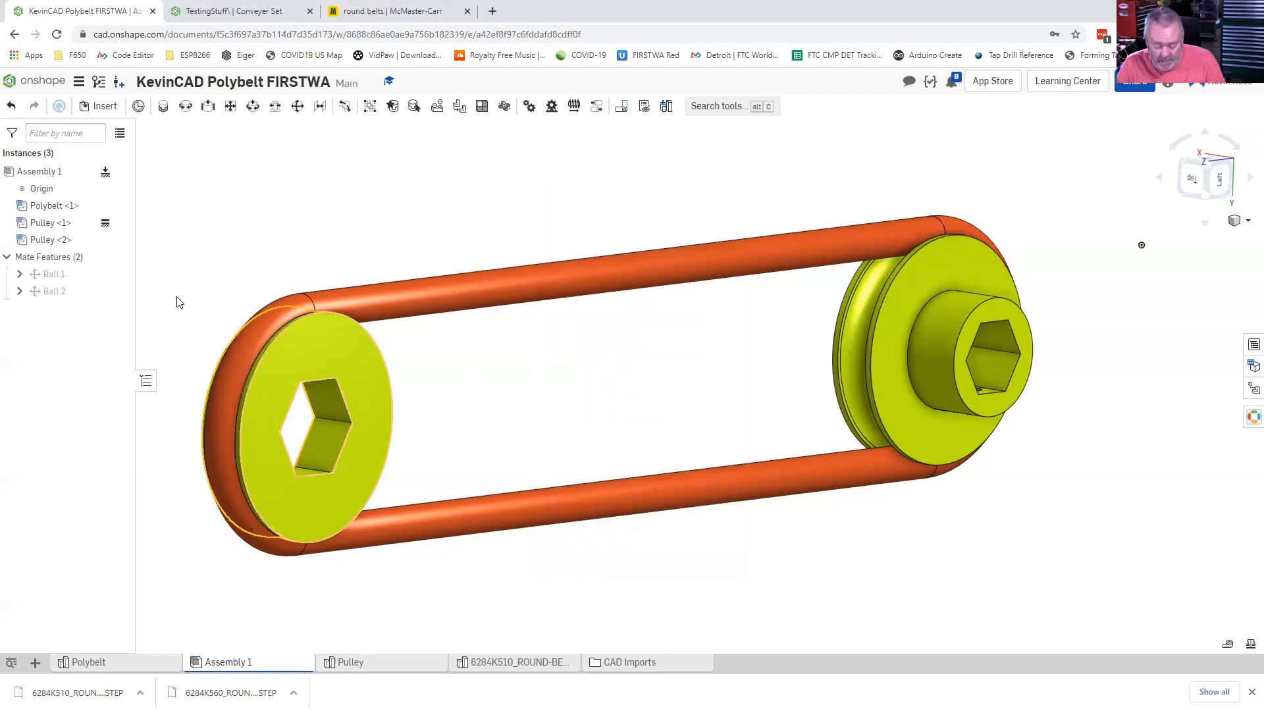
# - Change the configuration of Pulley <1> and Pulley <2> together to a 1/2 Round shaft bore with the set screw hub enabled
pyautogui.click(50, 224)
pyautogui.click(48, 242)
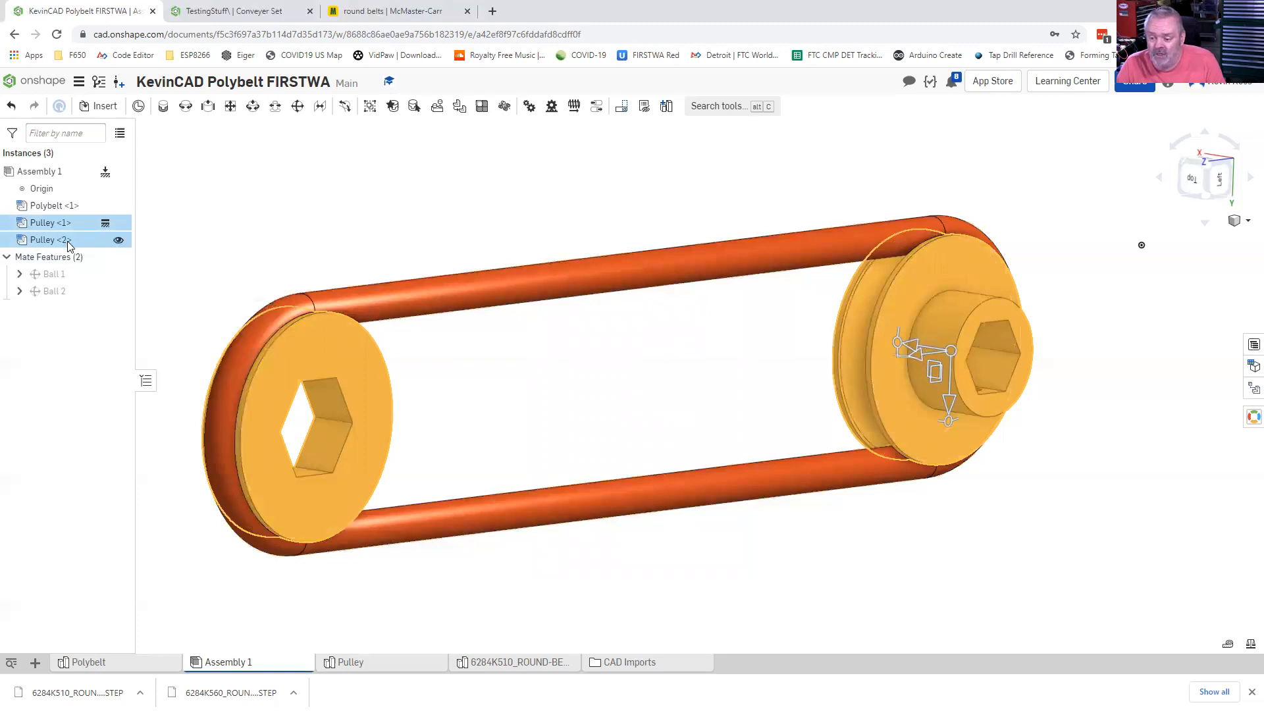
pyautogui.rightClick(66, 241)
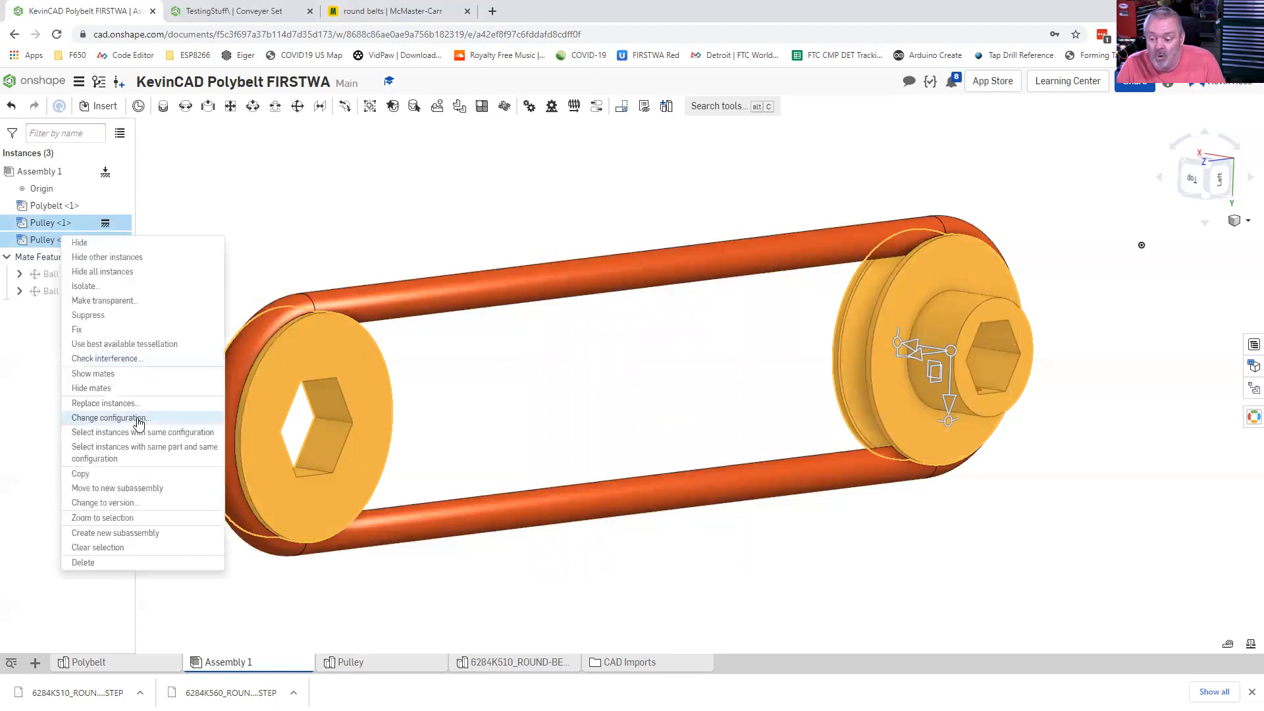
pyautogui.click(108, 419)
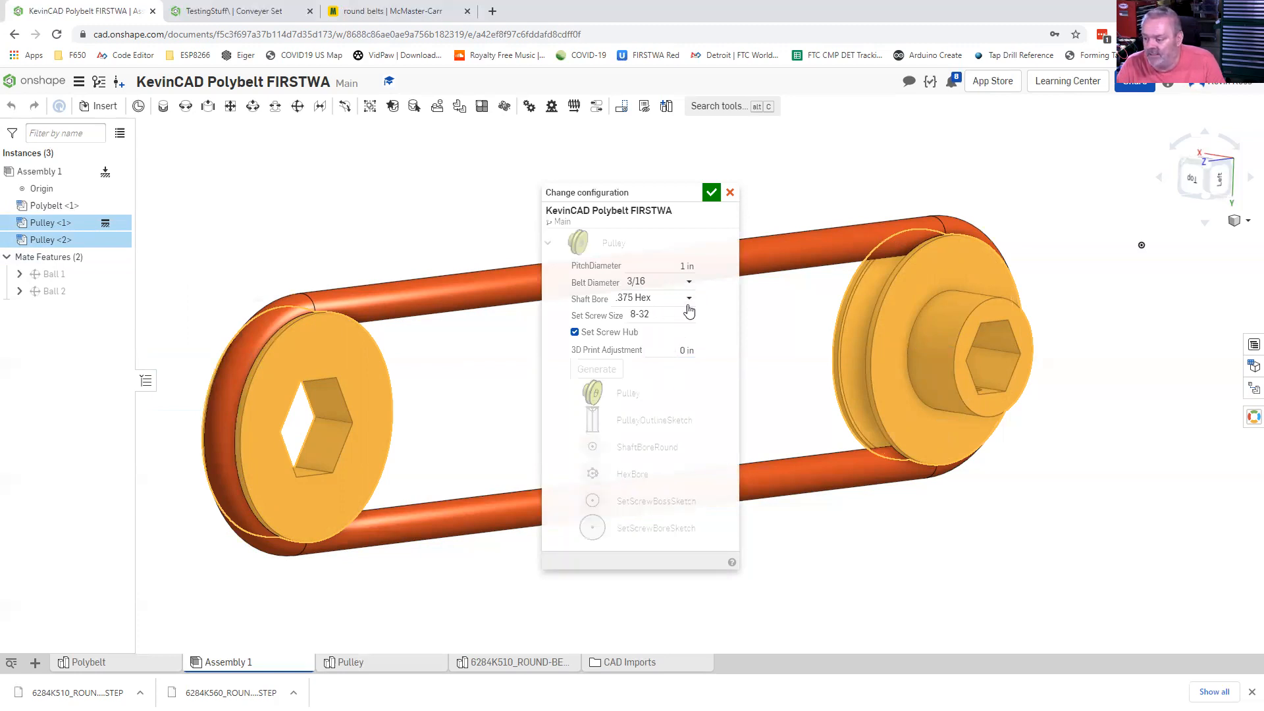
pyautogui.click(691, 301)
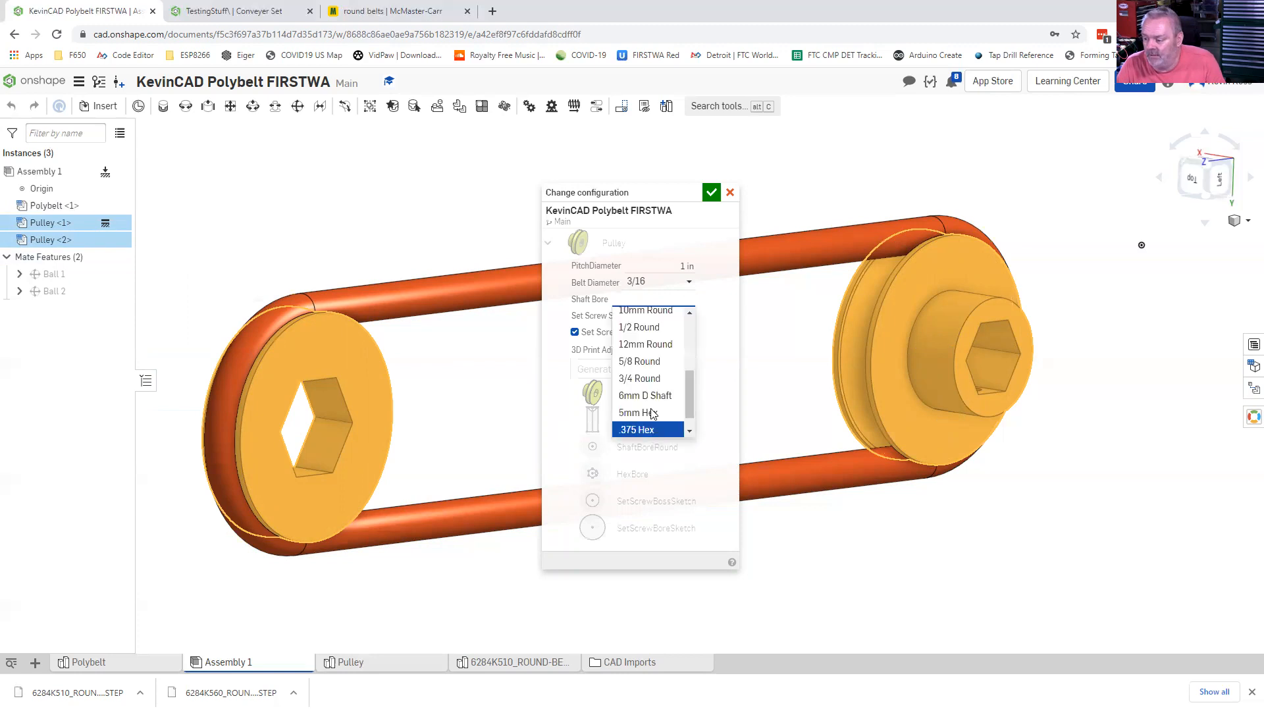
pyautogui.click(655, 426)
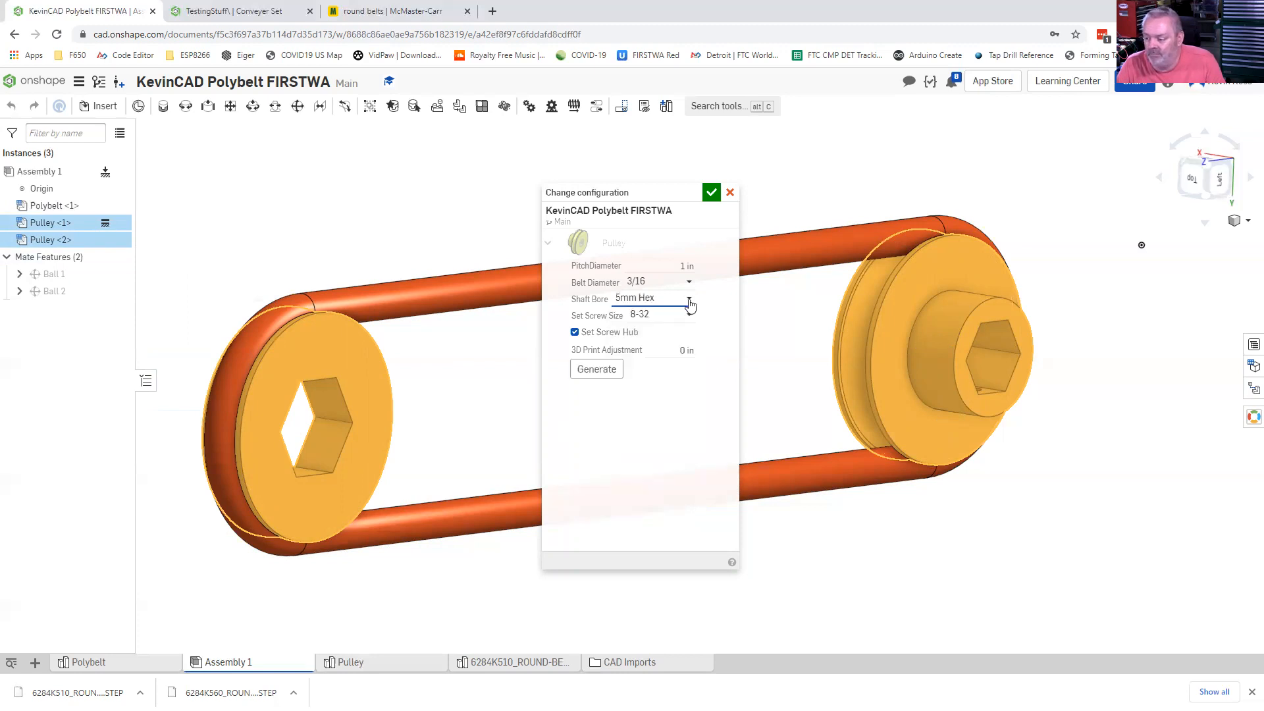
pyautogui.click(682, 313)
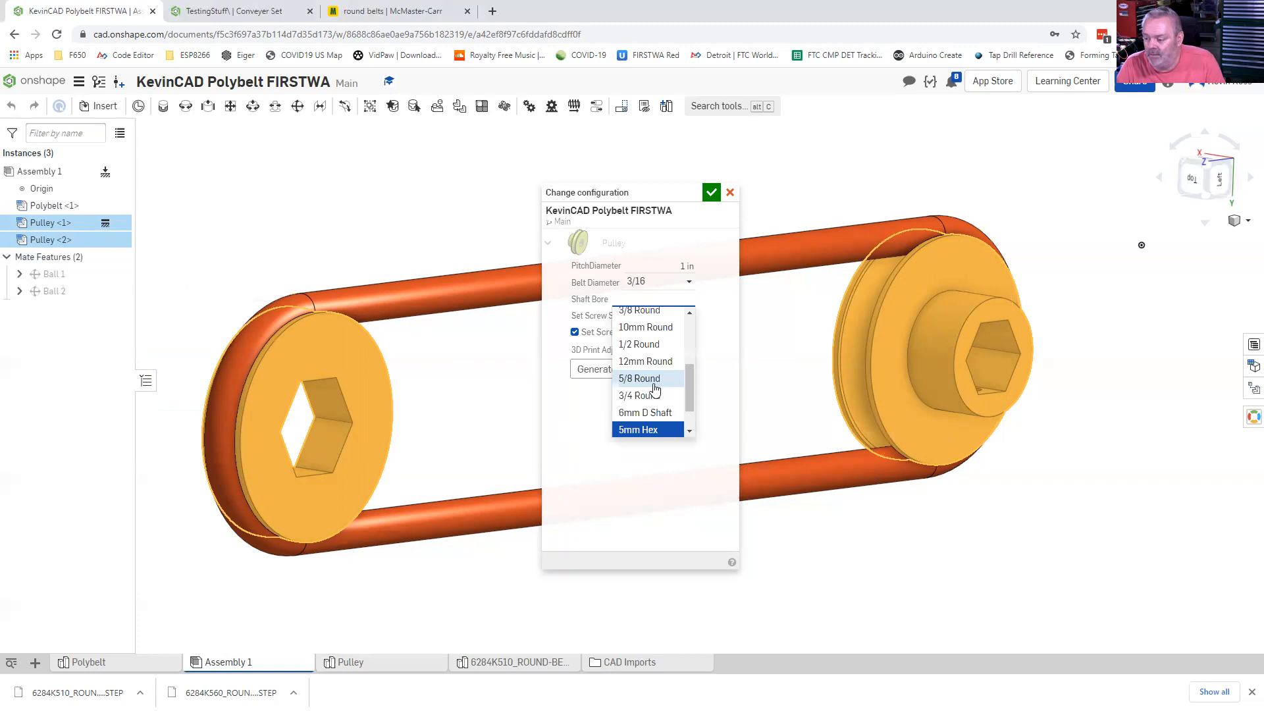
pyautogui.click(656, 343)
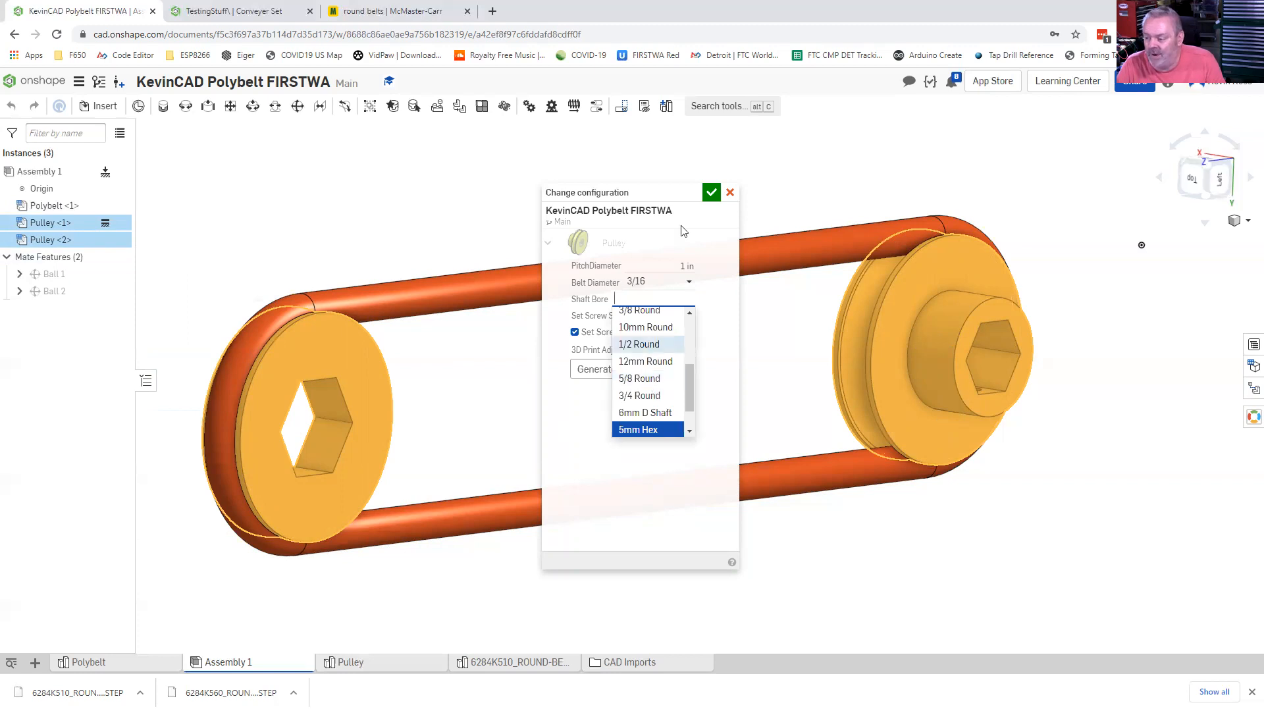
pyautogui.click(711, 194)
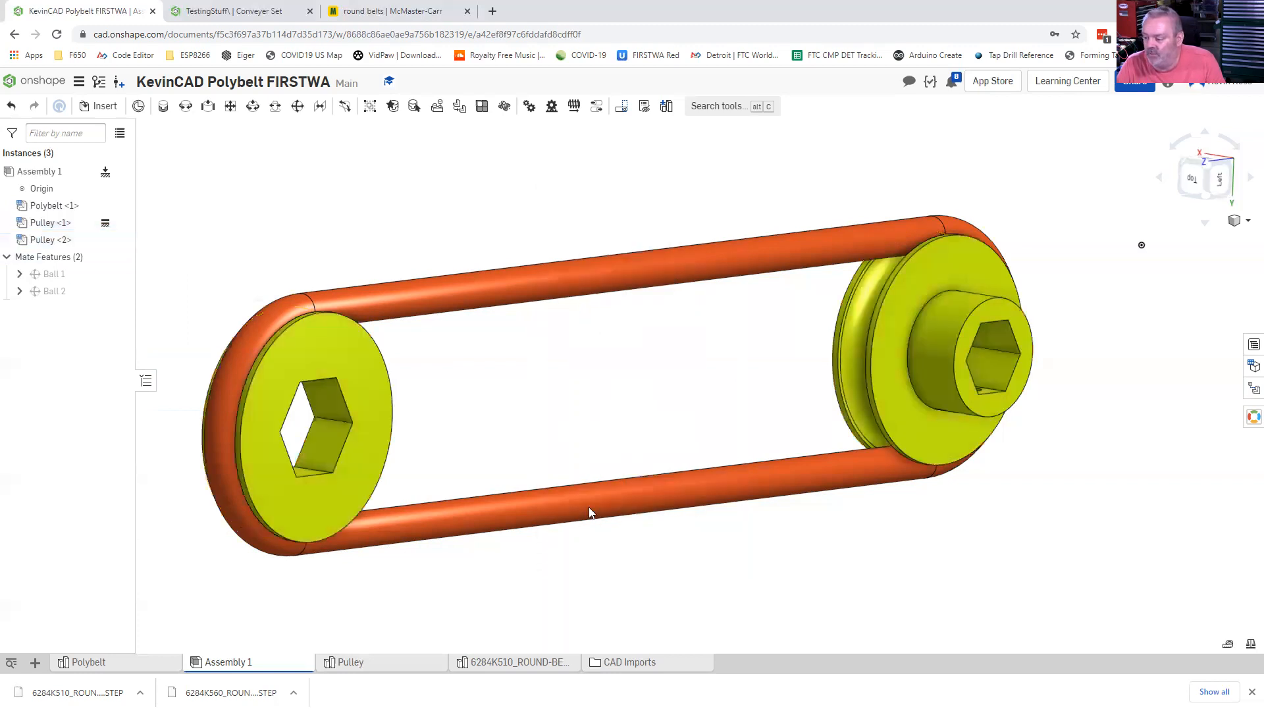
pyautogui.moveTo(604, 441); pyautogui.dragTo(574, 443, button='right')
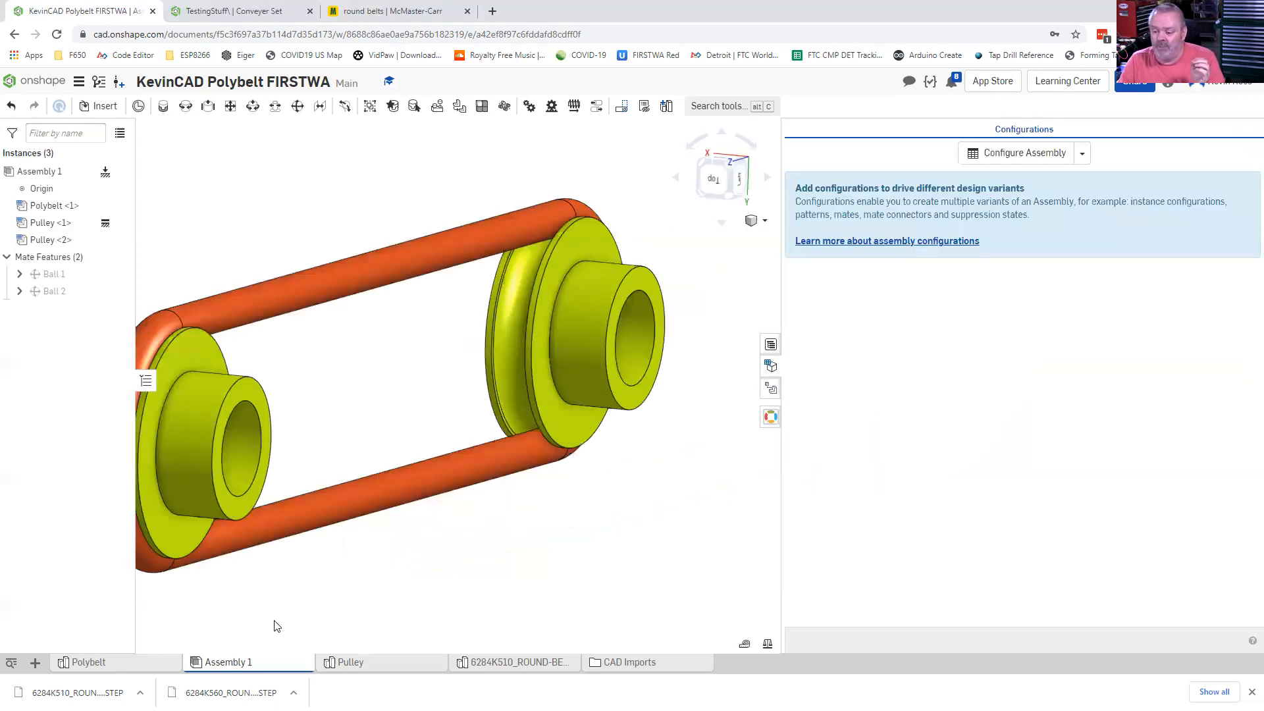
# - Open the Pulley part studio with its configuration inputs shown
pyautogui.click(389, 663)
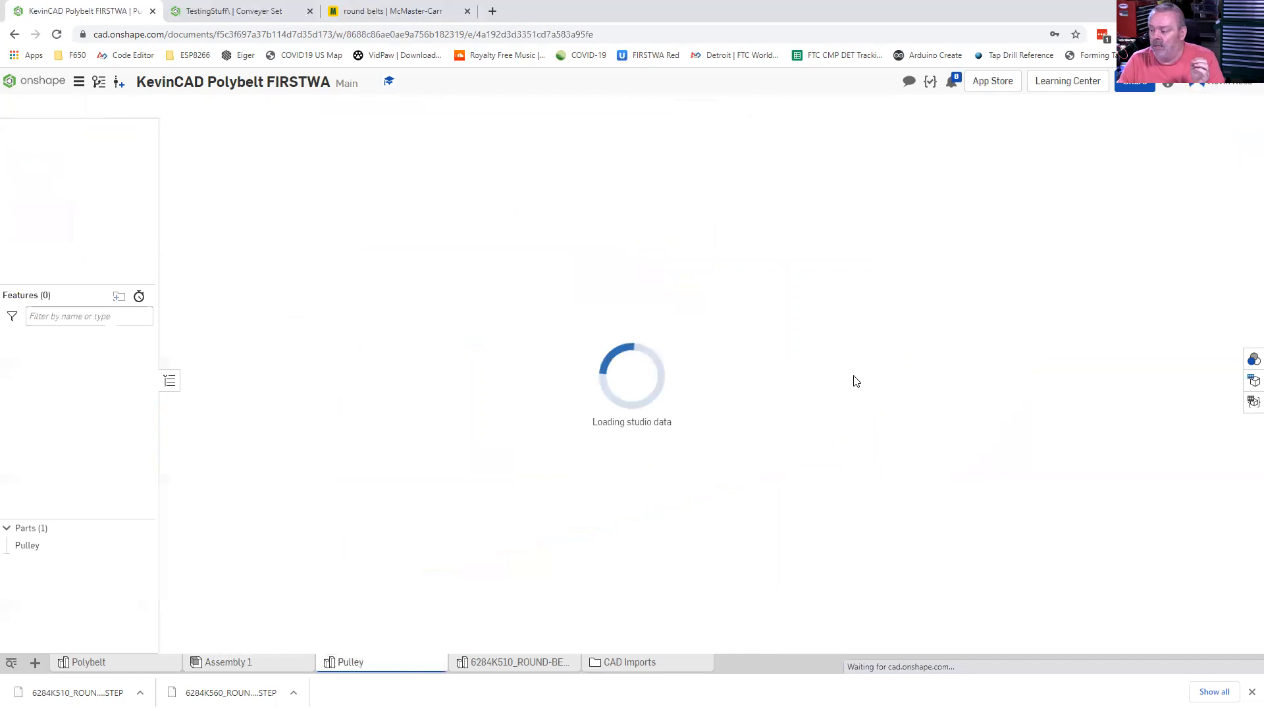
pyautogui.click(1251, 381)
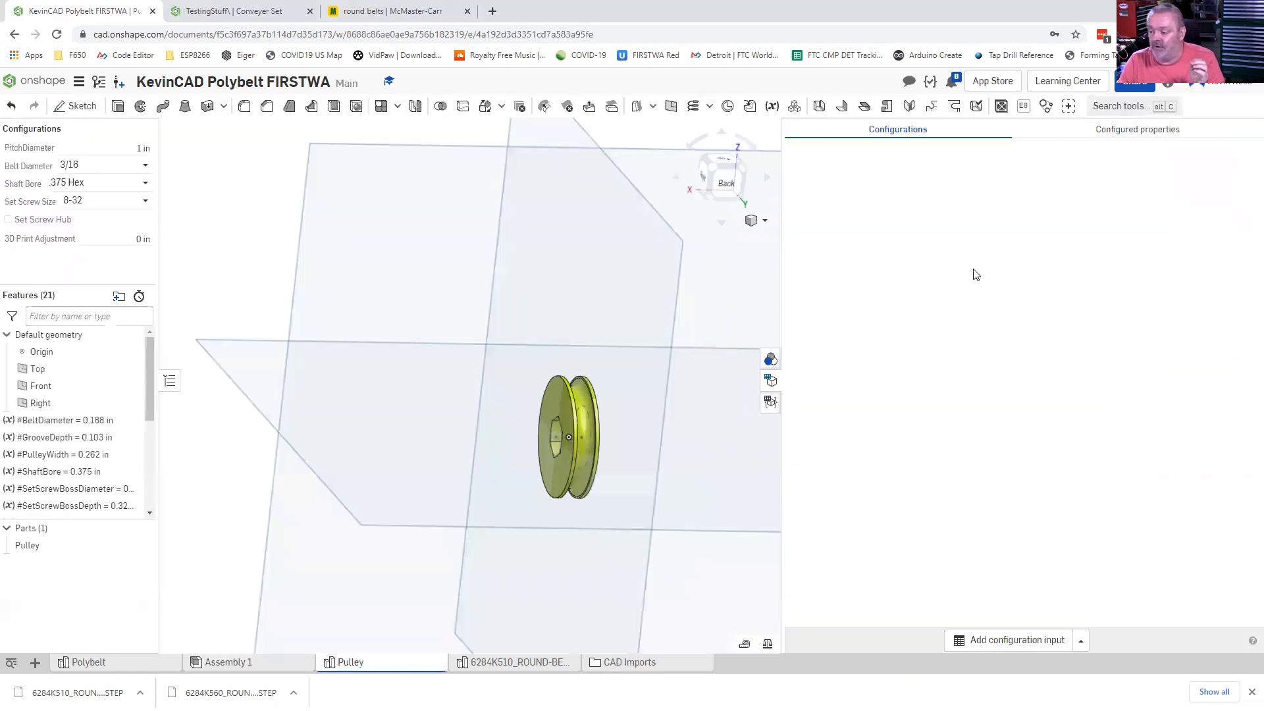